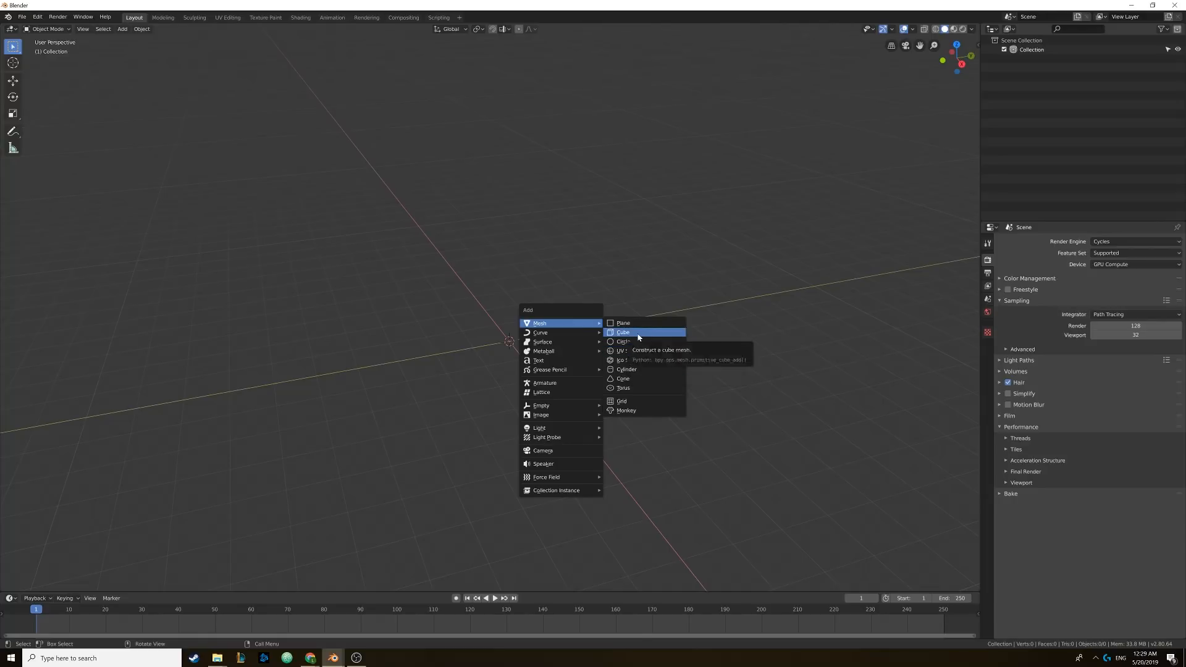
- Add a cube and round it into a ball by applying a Subdivision Surface modifier with the viewport level at 2
left_click(636, 333)
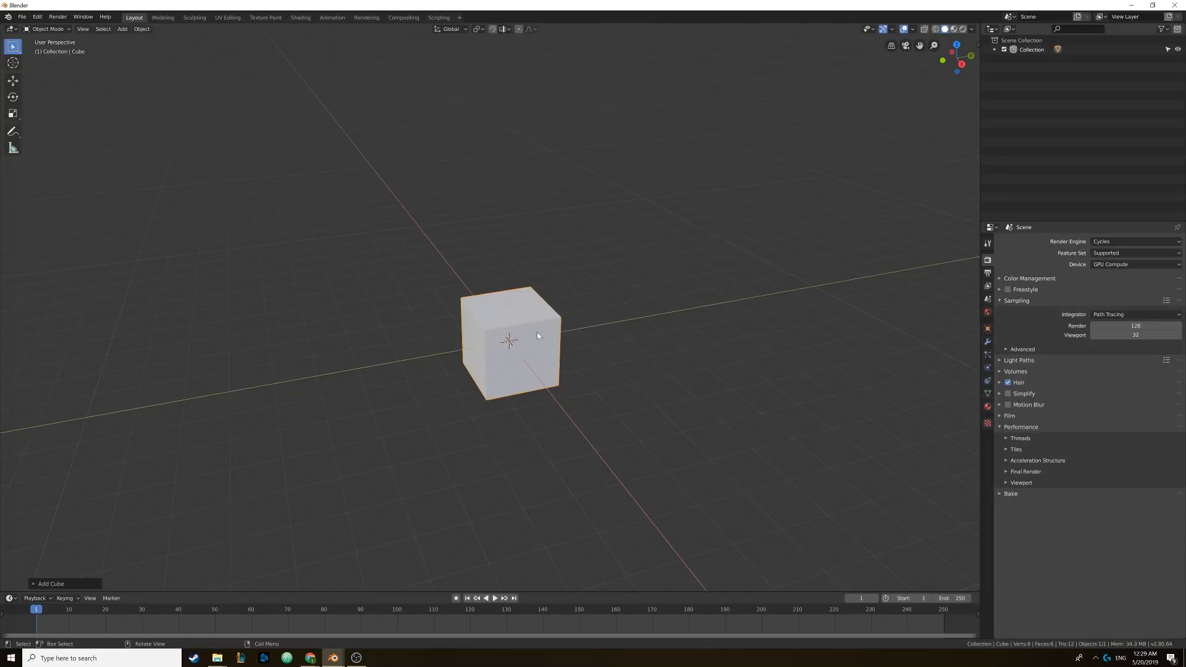
left_click(986, 341)
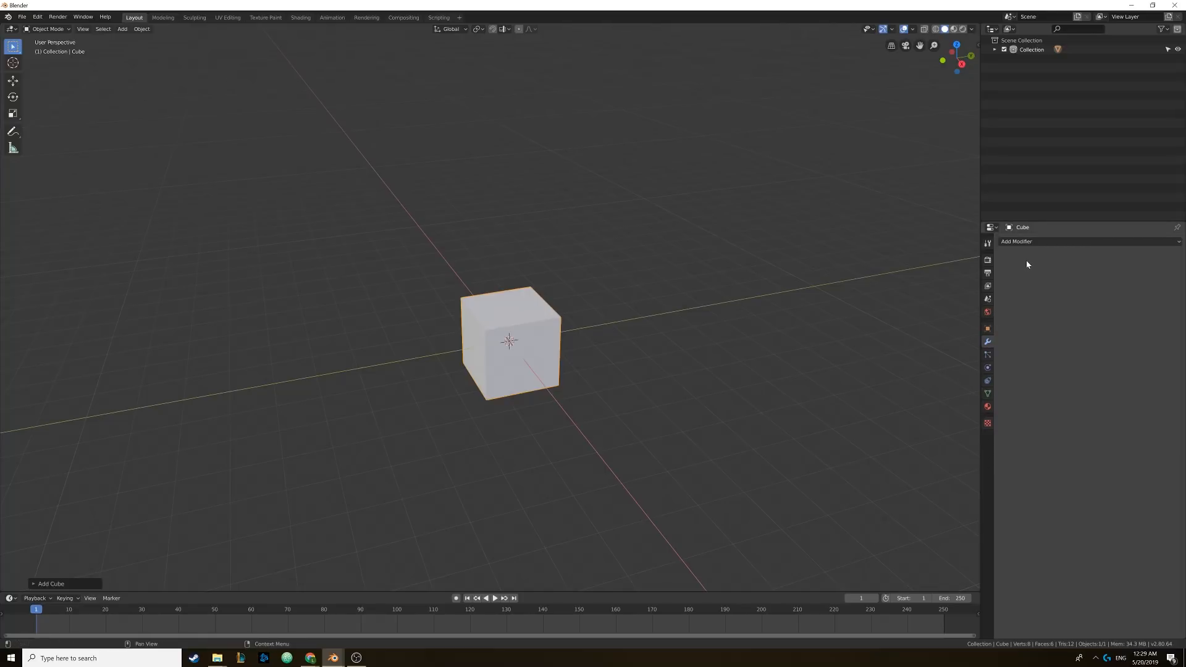
left_click(1018, 241)
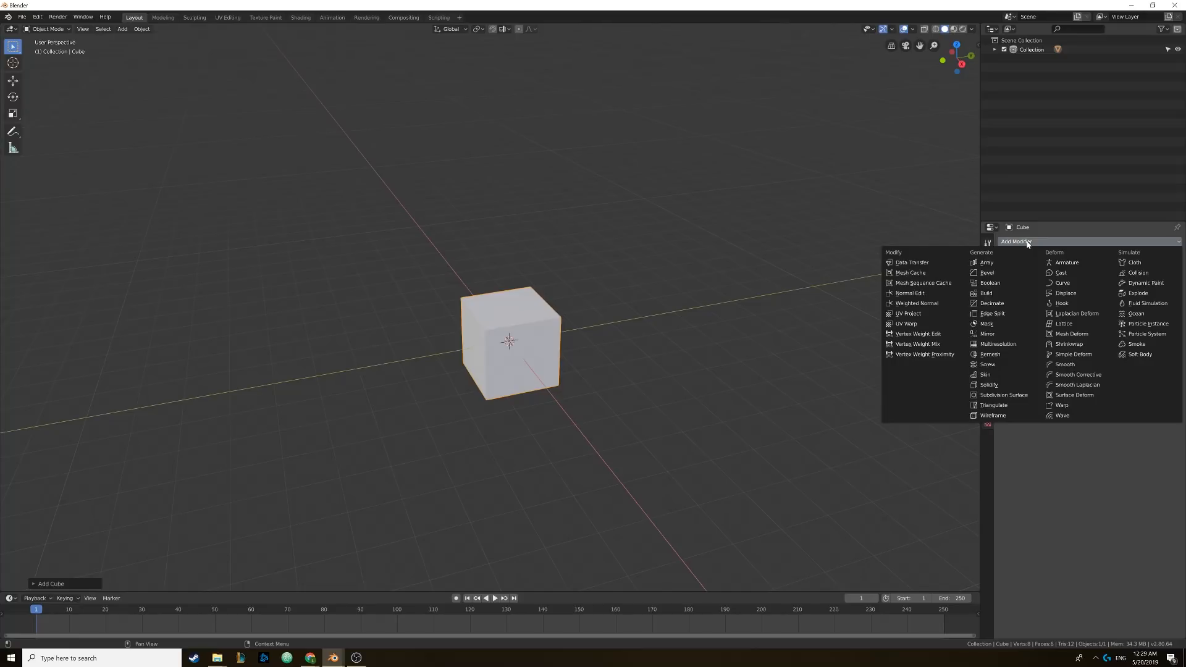
left_click(1000, 389)
middle_click_drag(593, 356, 524, 354)
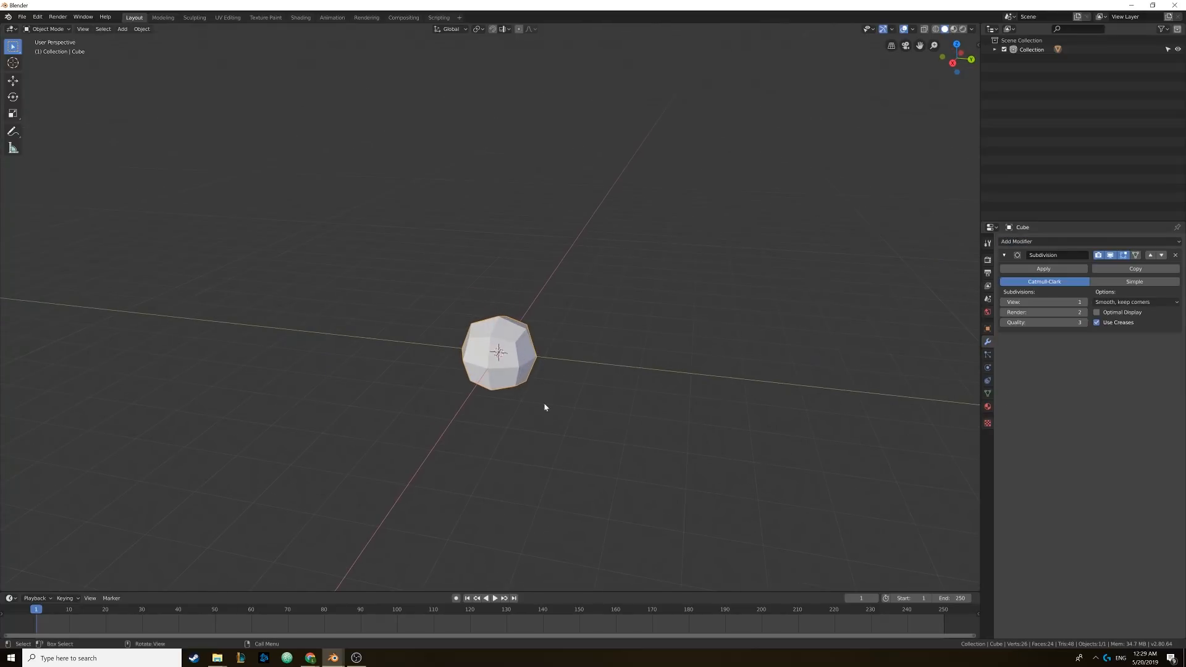
left_click(1086, 303)
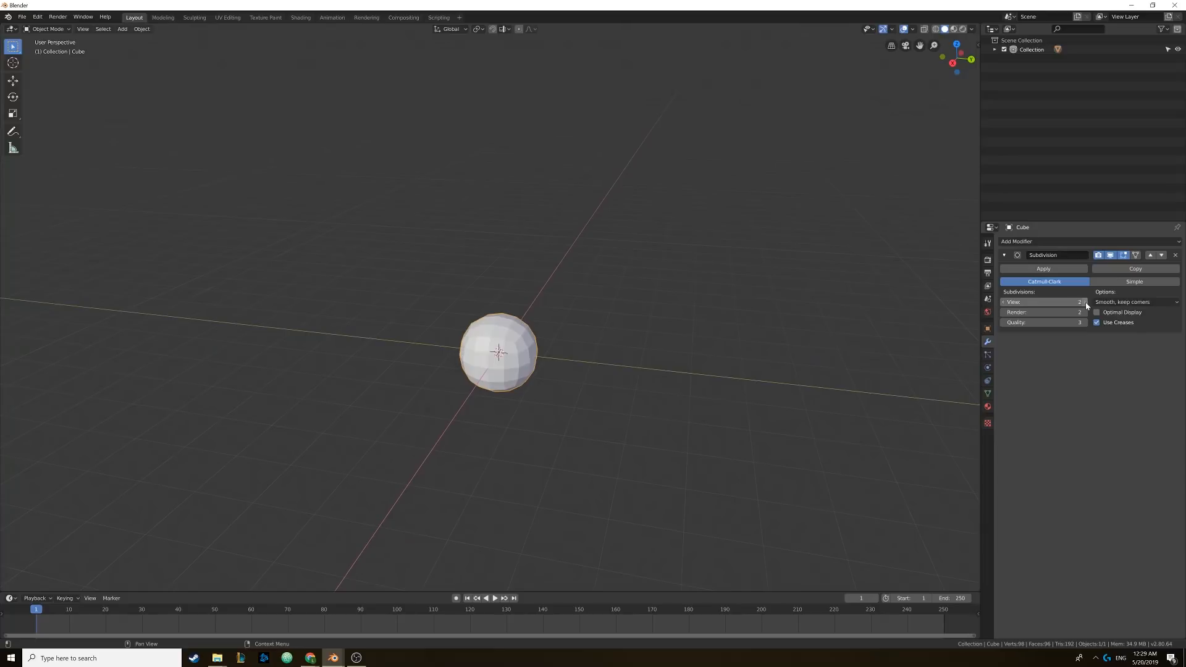
left_click(1045, 270)
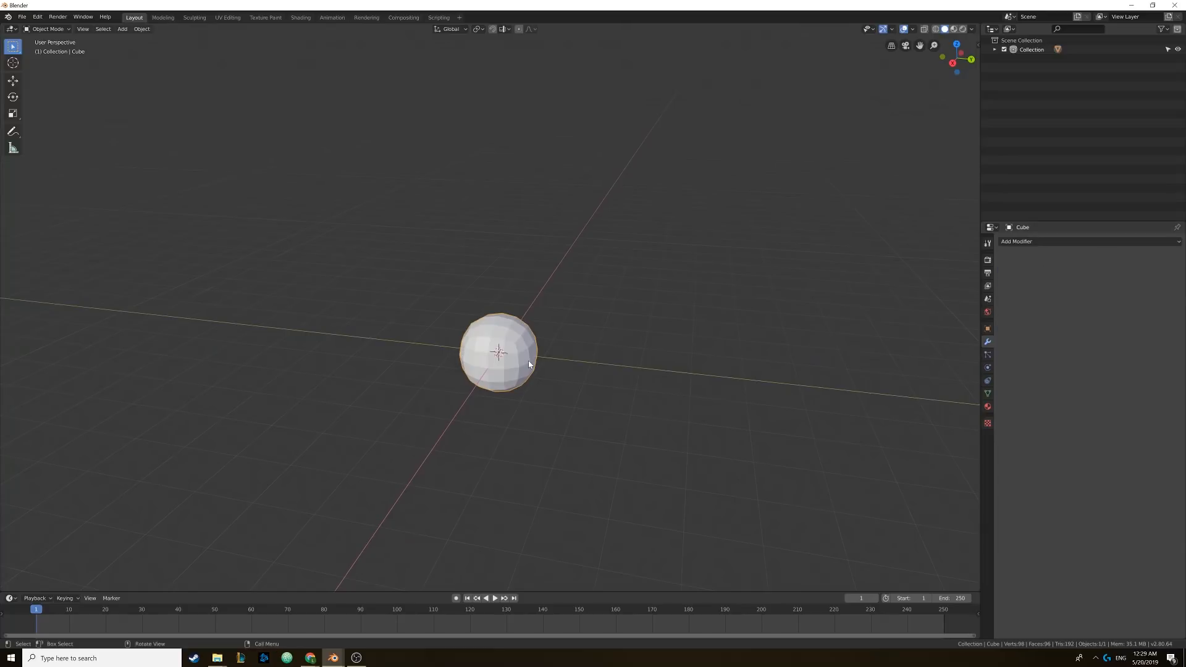
middle_click_drag(504, 368, 527, 354)
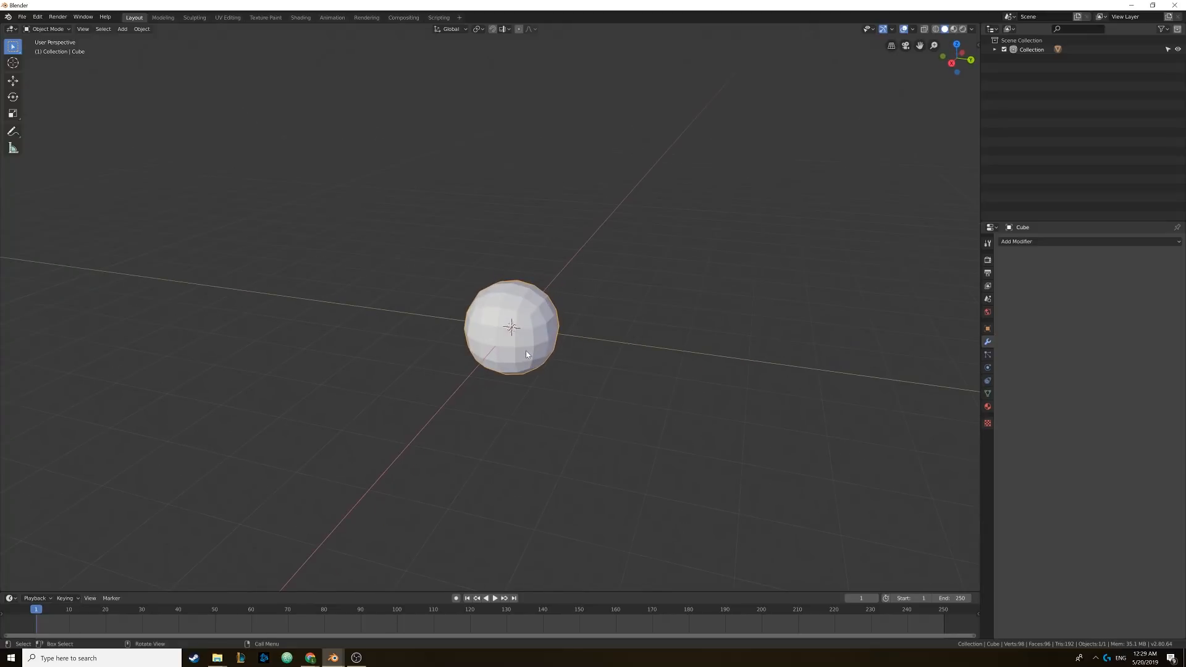
scroll(527, 354, "up", 1)
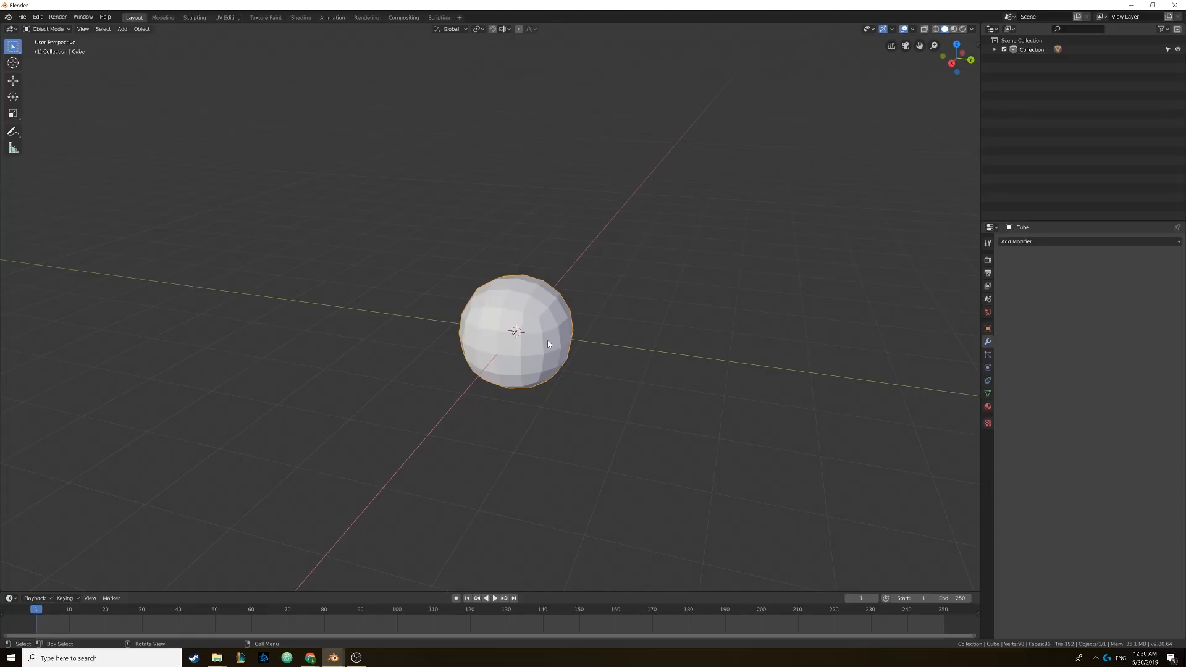
mouse_move(536, 331)
middle_mouse_down("shift")
mouse_move(545, 324)
mouse_move(531, 349)
mouse_move(548, 323)
mouse_move(573, 332)
mouse_move(562, 349)
mouse_move(544, 313)
mouse_move(553, 336)
middle_mouse_up("shift")
scroll(545, 325, "down", 1)
scroll(532, 349, "down", 1)
key("Tab")
scroll(541, 326, "up", 3)
key("Tab")
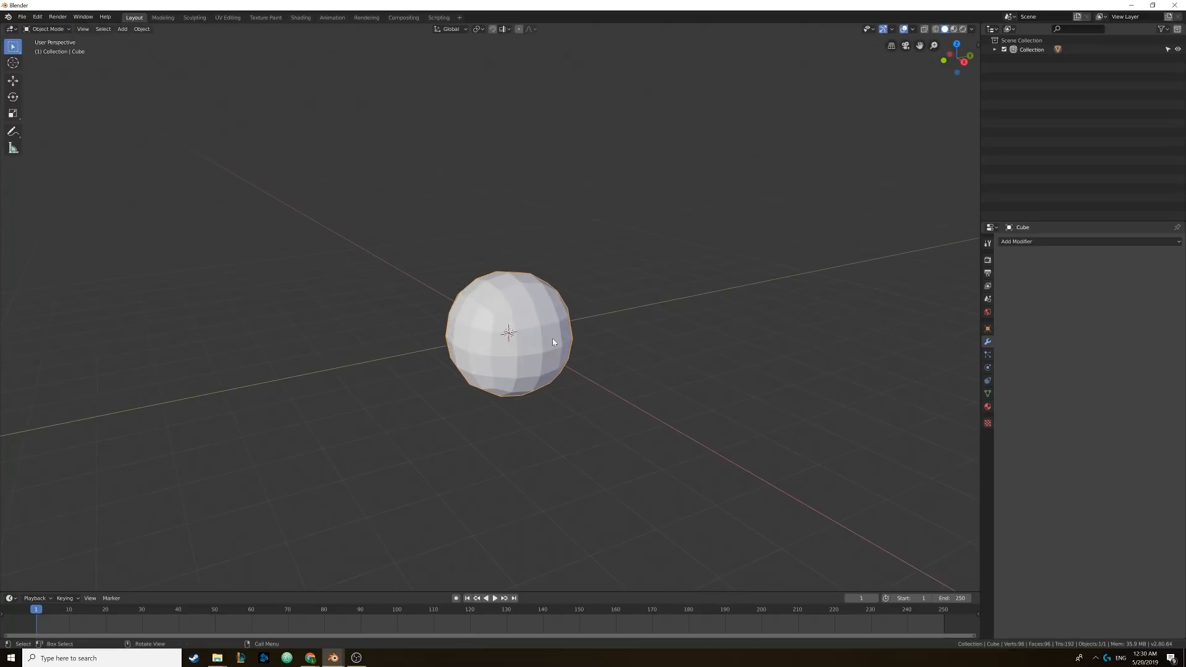
- Add a plane and lower it along the Z axis to just below the ball
key("shift+a")
mouse_move(553, 342)
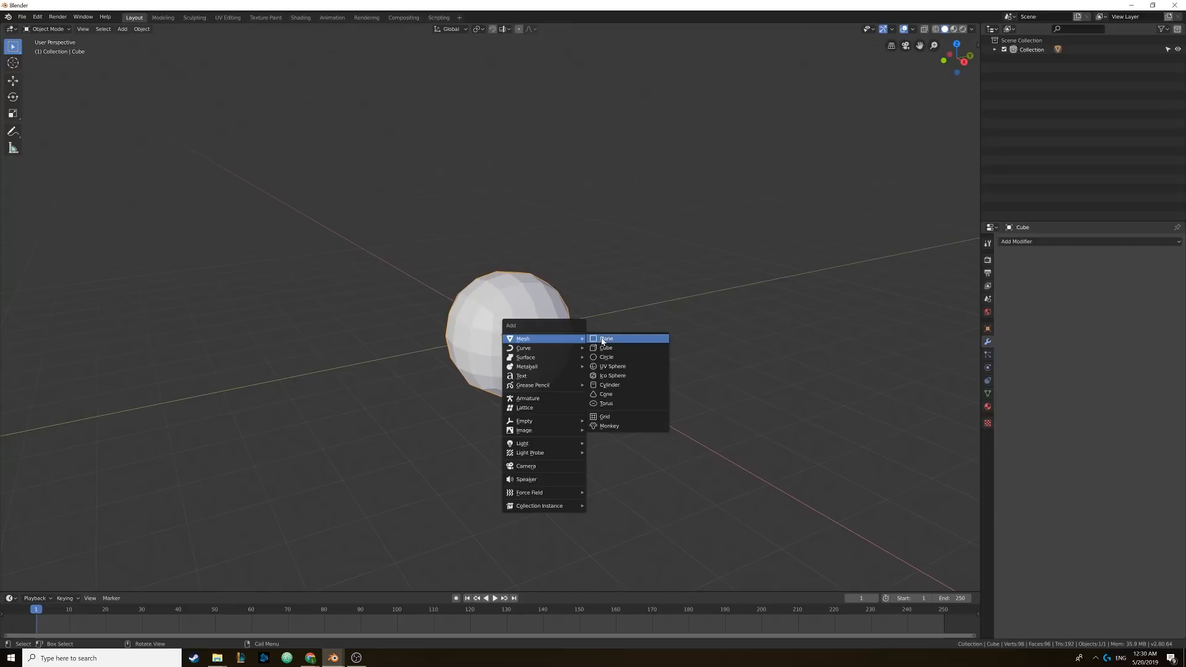
left_click(605, 339)
middle_click_drag(525, 327, 509, 300)
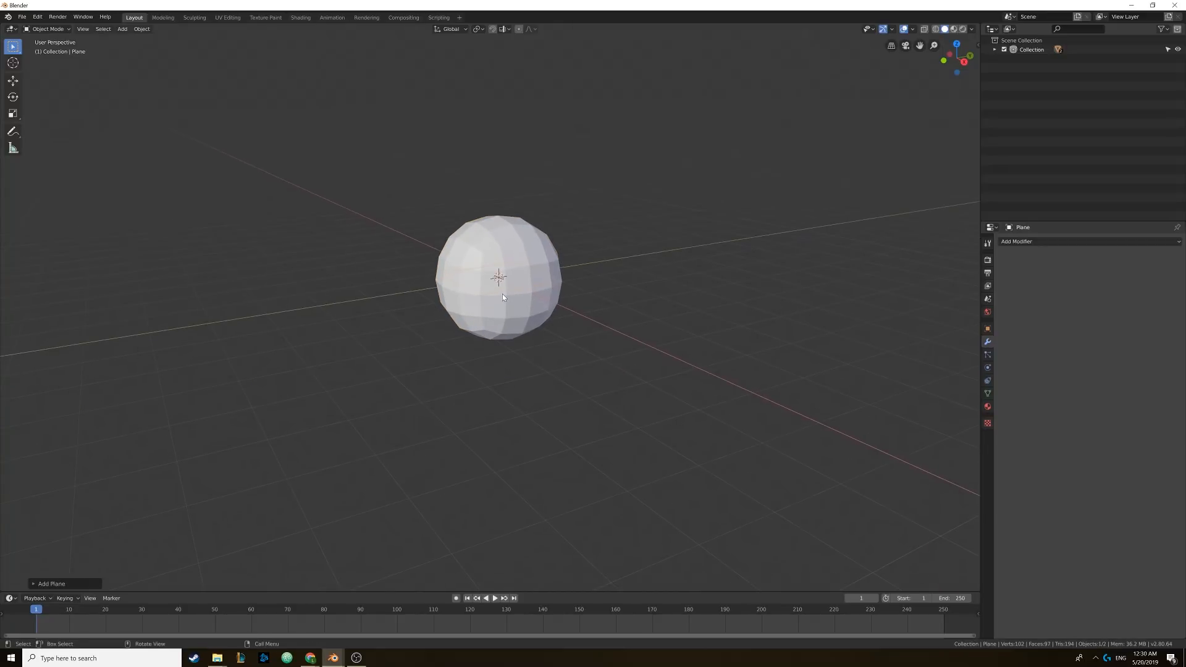
key("g")
key("z")
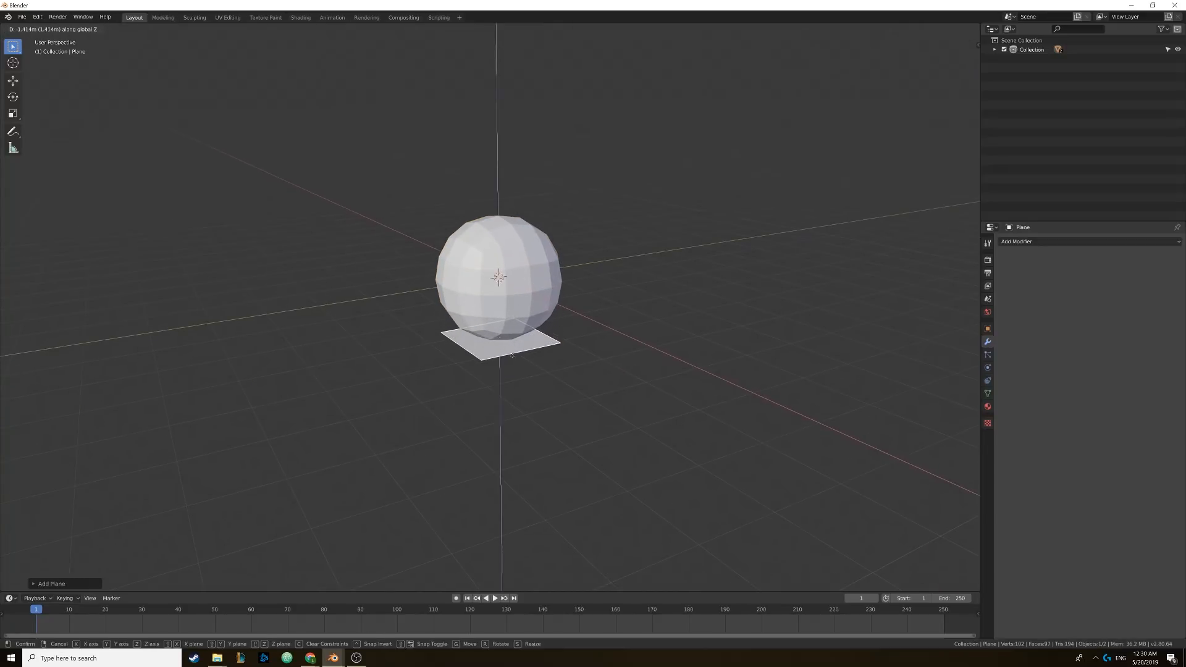
left_click(511, 363)
- Scale the plane's mesh up about 6.5 times in Edit Mode to form a wide floor under the ball
key("Tab")
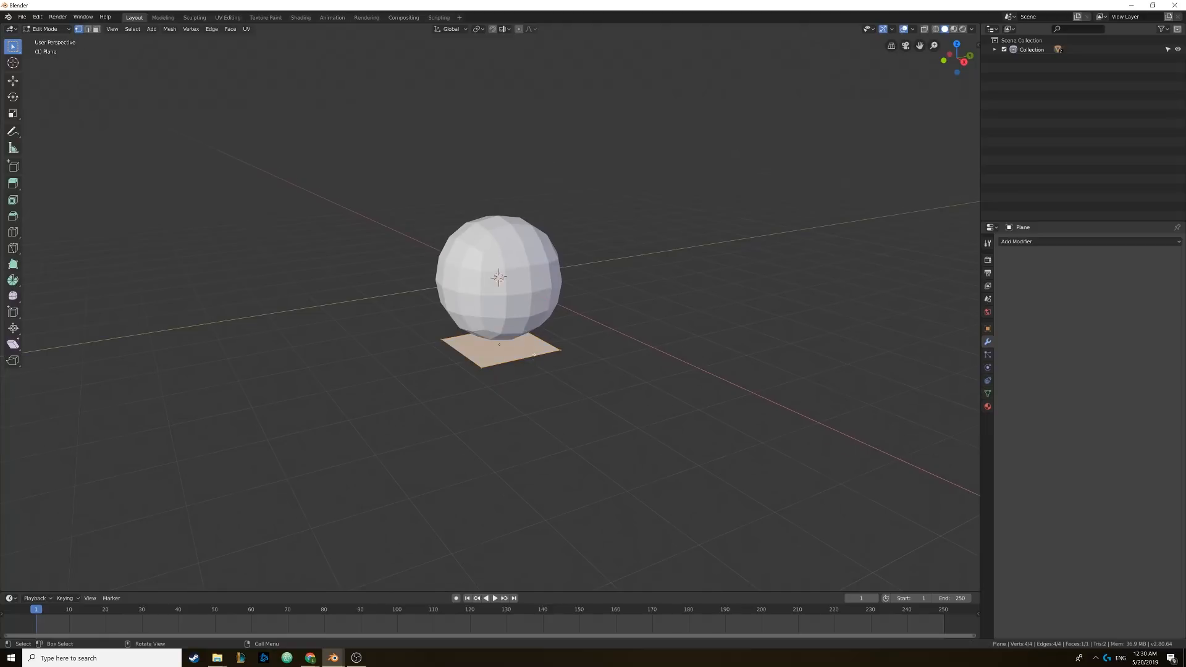
middle_click_drag(534, 347, 535, 362)
scroll(535, 362, "down", 4)
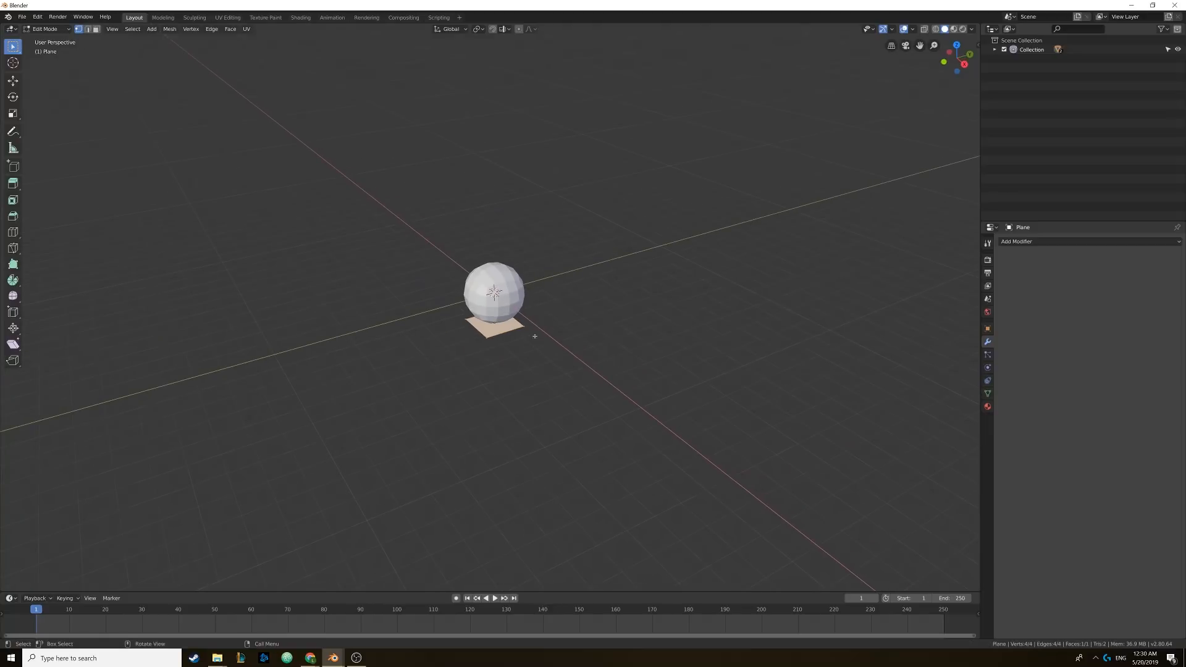
key("s")
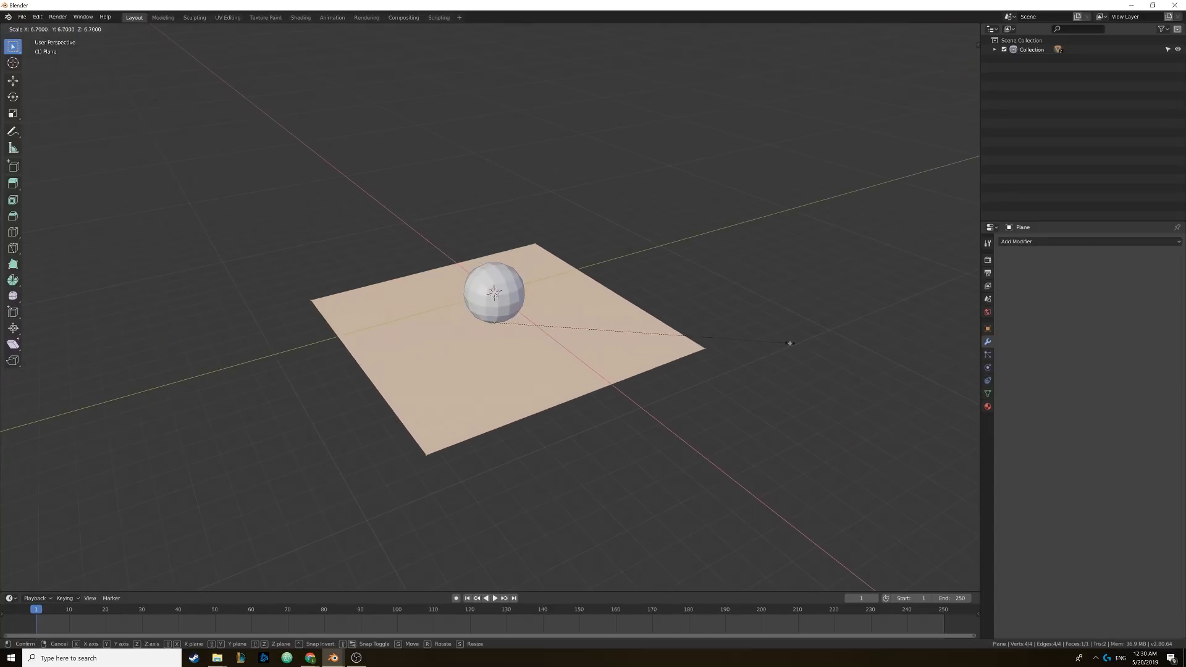
left_click(768, 340)
key("Tab")
- Raise the ball along the Z axis so it floats well above the plane
middle_click_drag(580, 318, 518, 301)
left_click(518, 301)
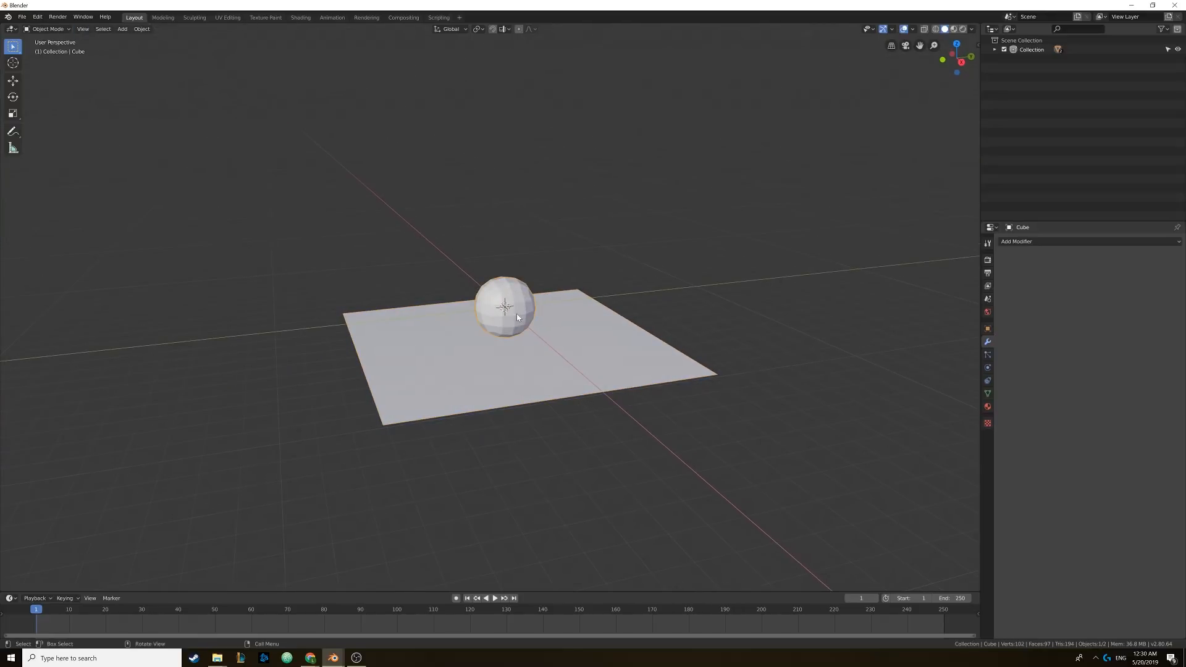
key("g")
key("z")
left_click(528, 207)
middle_click_drag(559, 252, 581, 279, "shift")
middle_click_drag(588, 279, 556, 263)
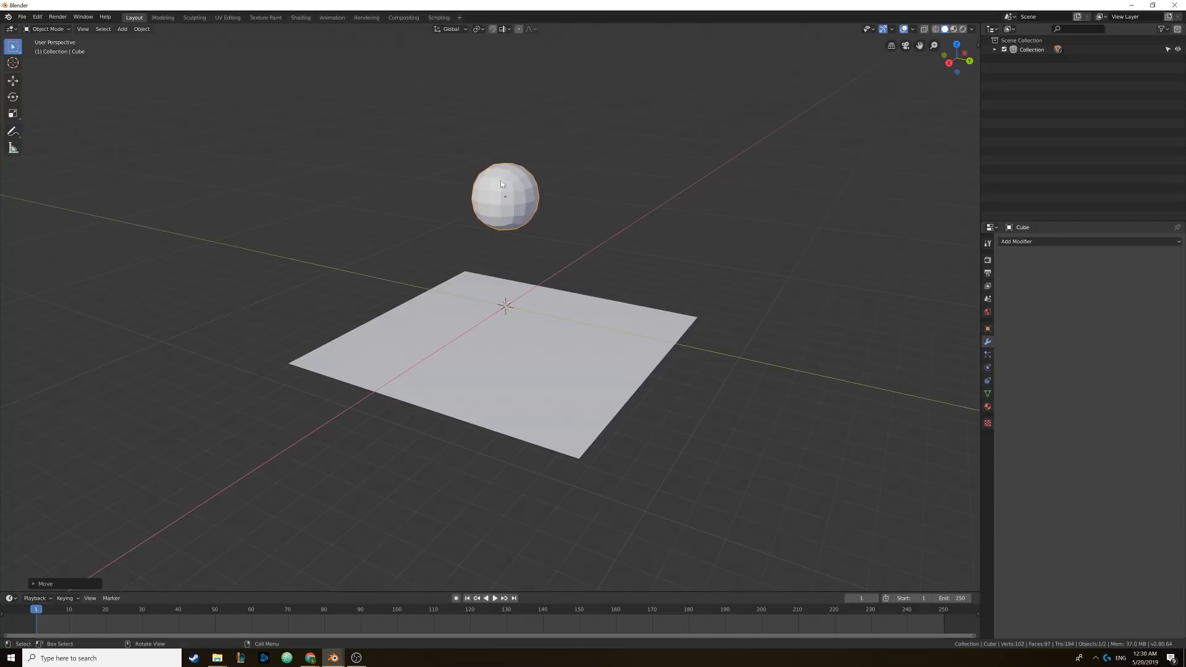
- Enable Soft Body physics on the ball
left_click(987, 394)
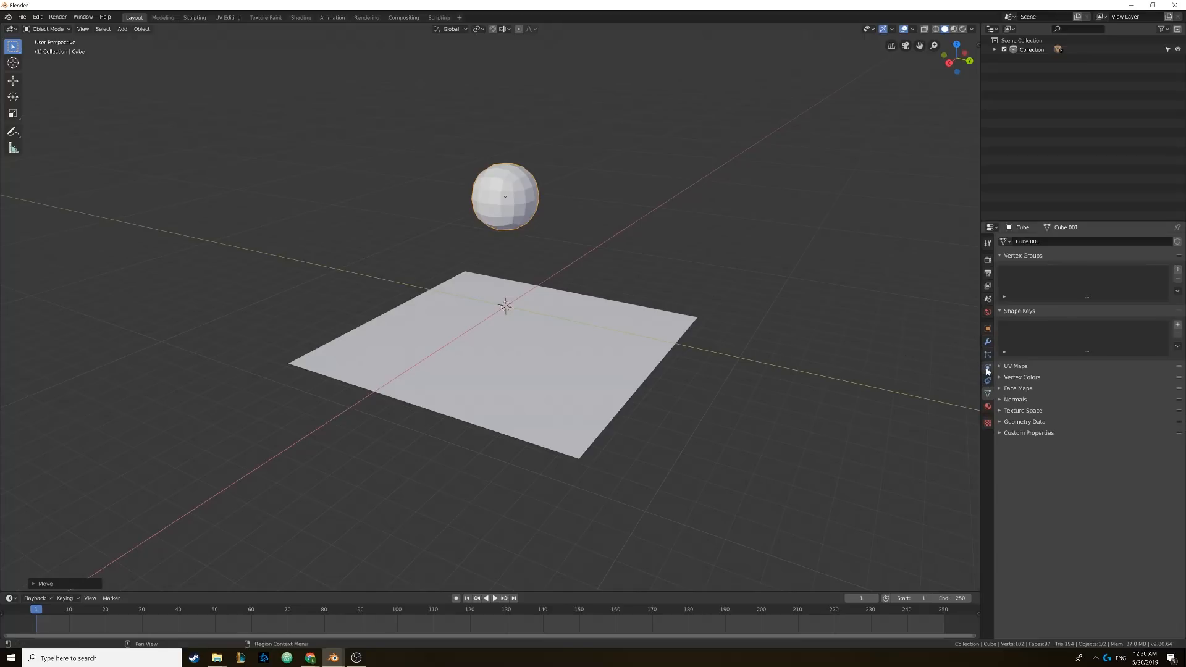
left_click(987, 369)
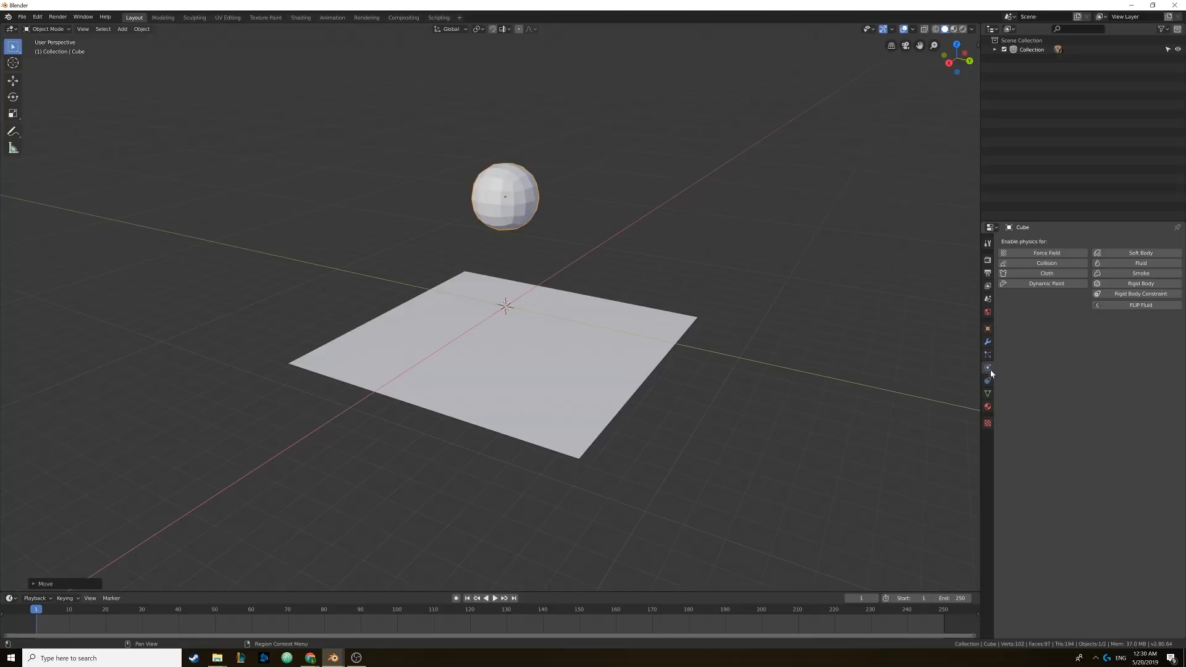
left_click(1132, 253)
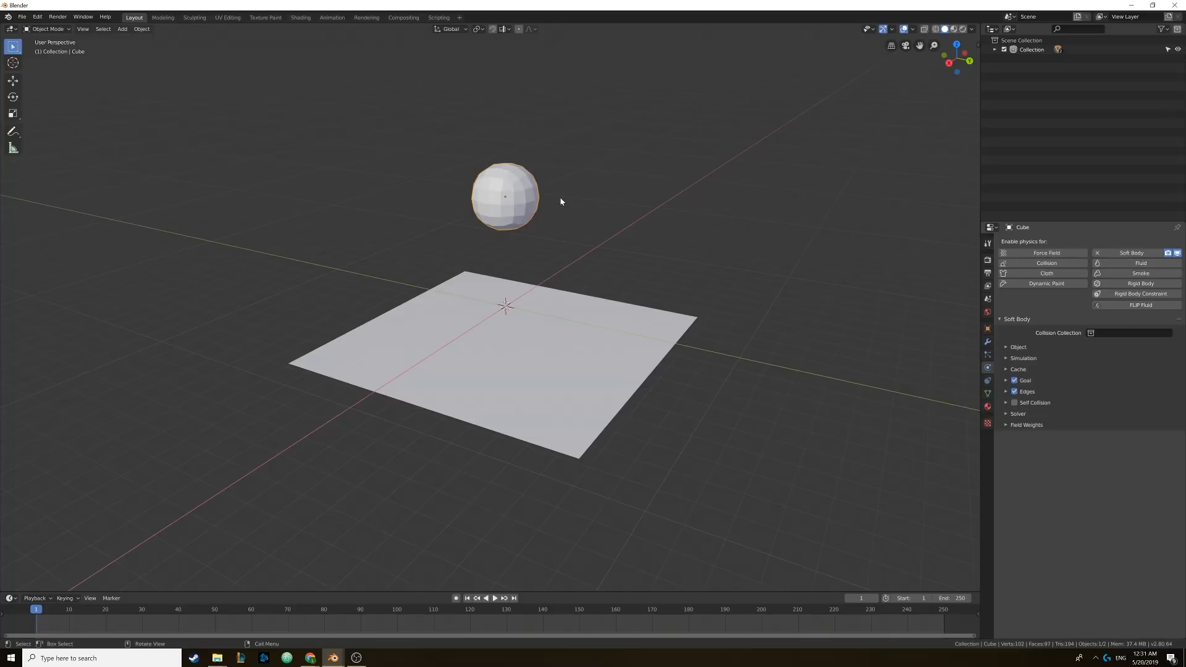
- Test the ball's fall with its soft body Goal temporarily disabled, and return to frame 1
left_click(549, 343)
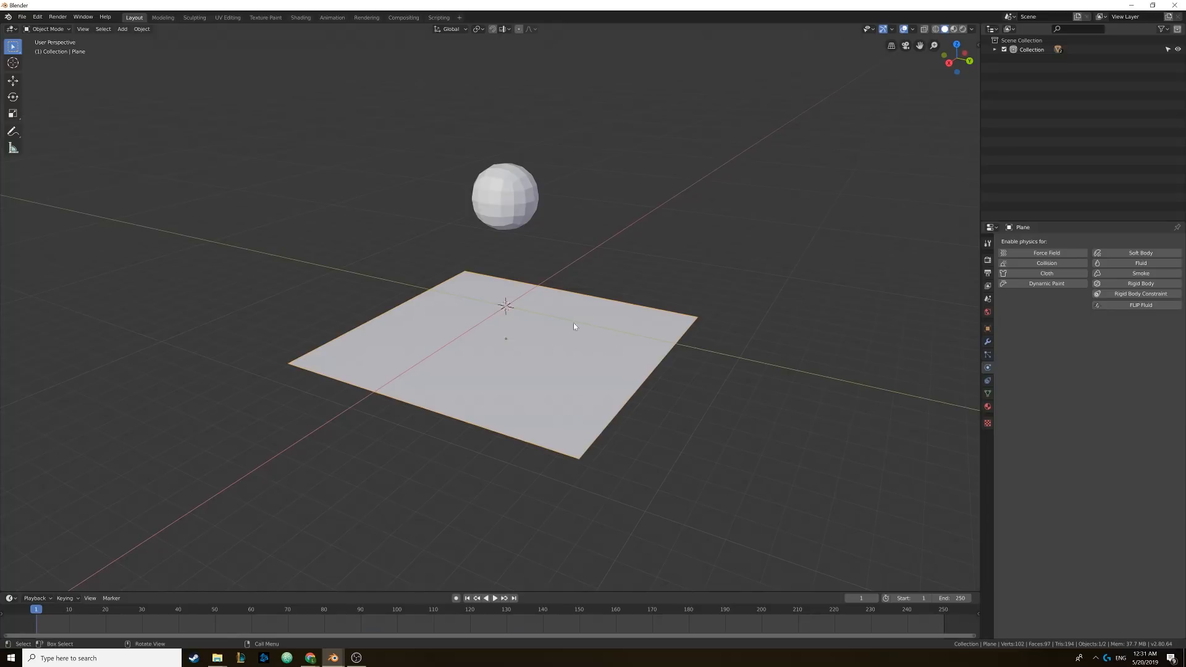
left_click(504, 199)
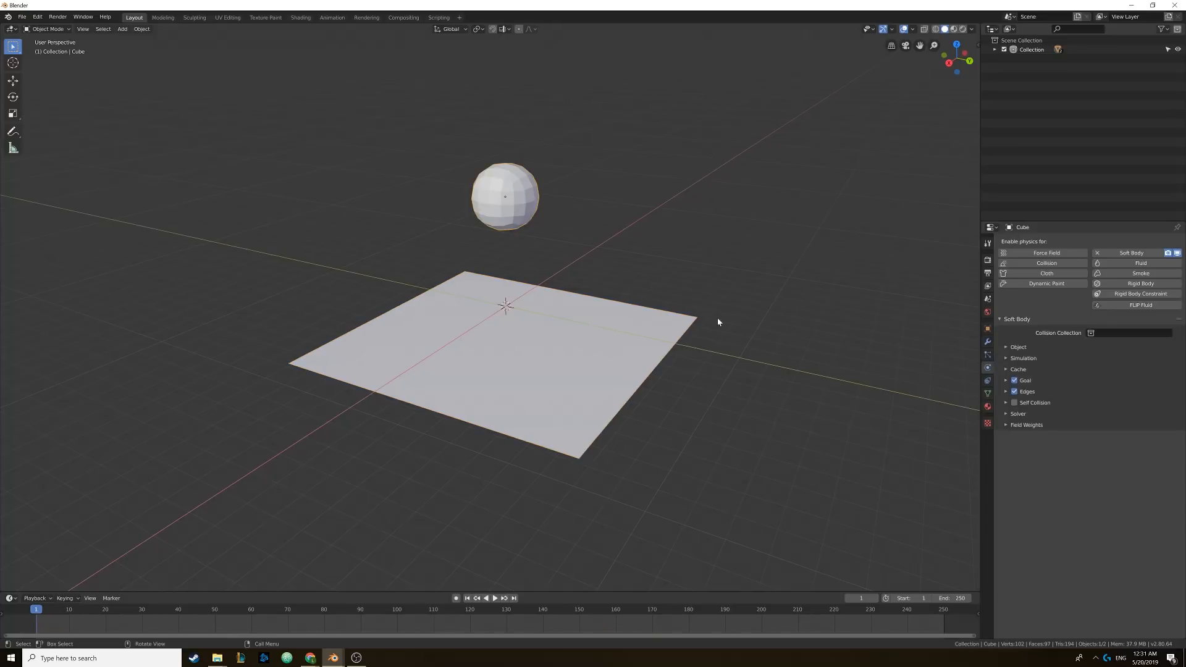
left_click(1014, 380)
left_click(495, 598)
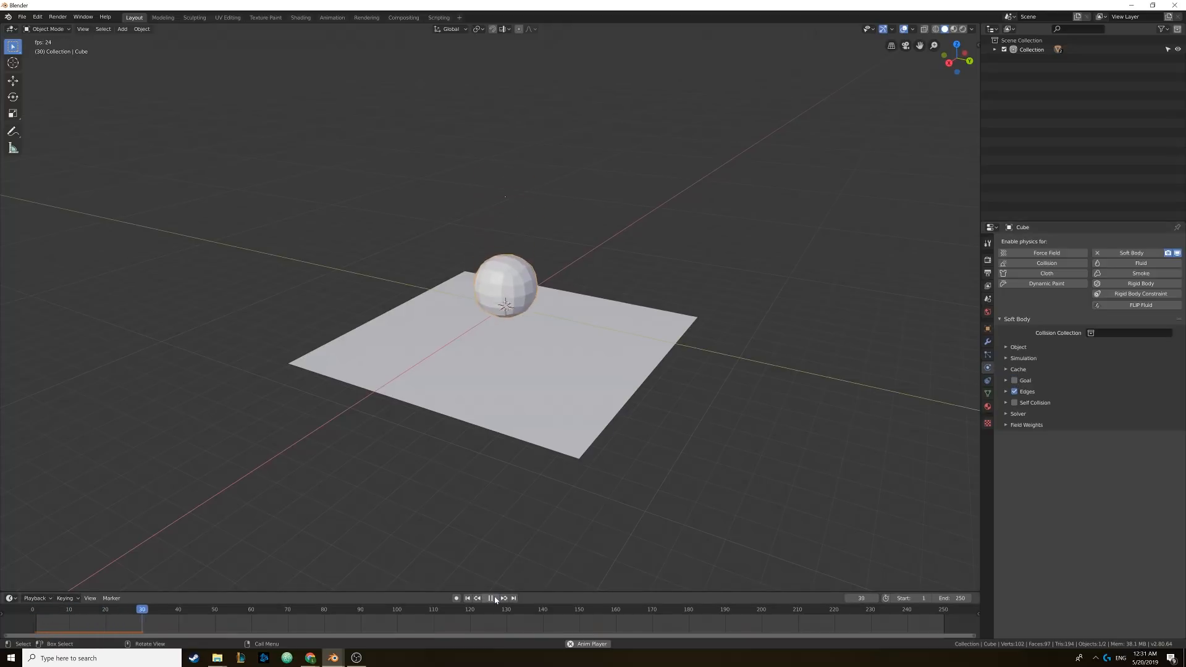
left_click(491, 598)
left_click(467, 598)
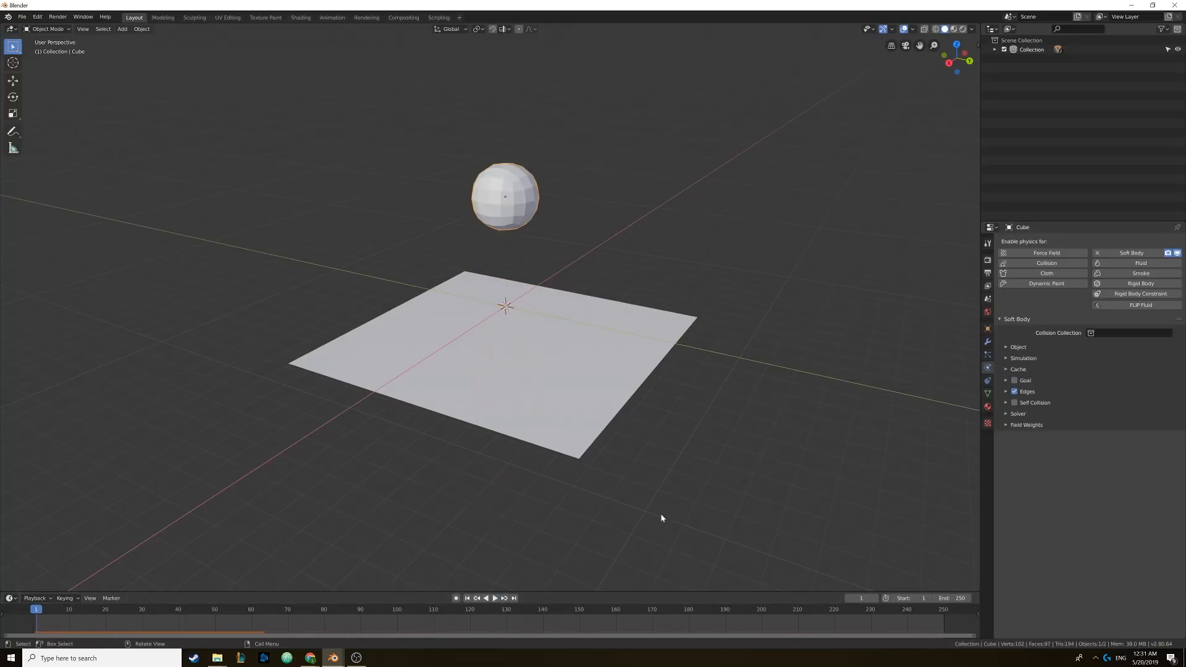
left_click(1013, 380)
- Enable Collision physics on the plane
left_click(605, 334)
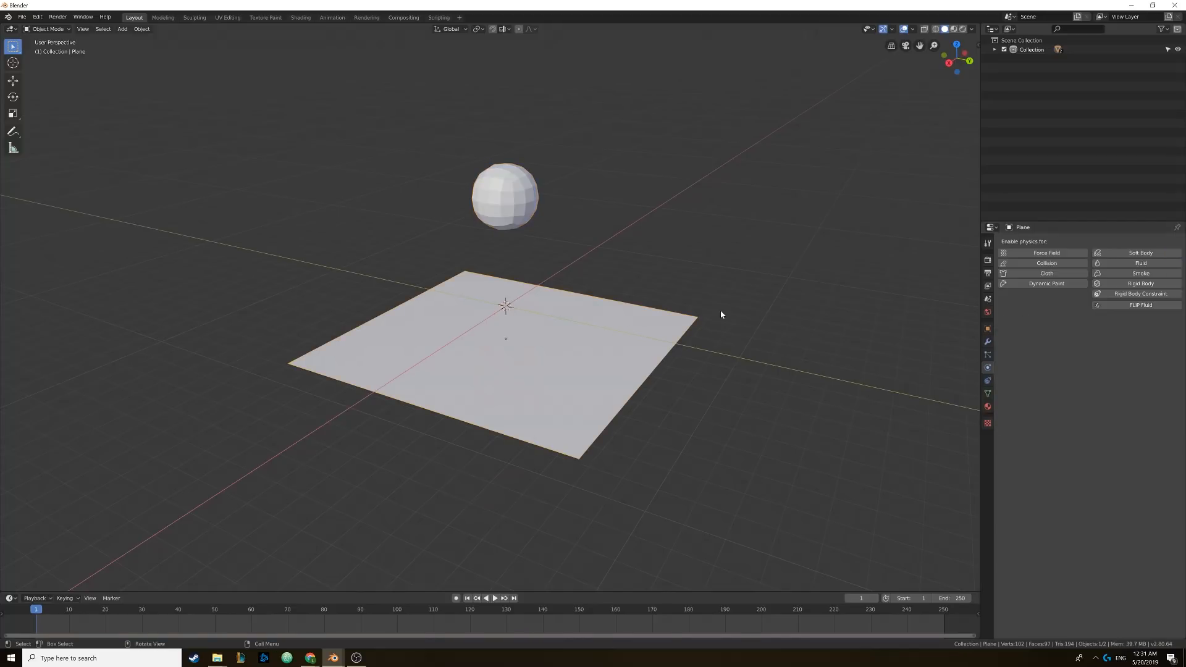
left_click(1046, 263)
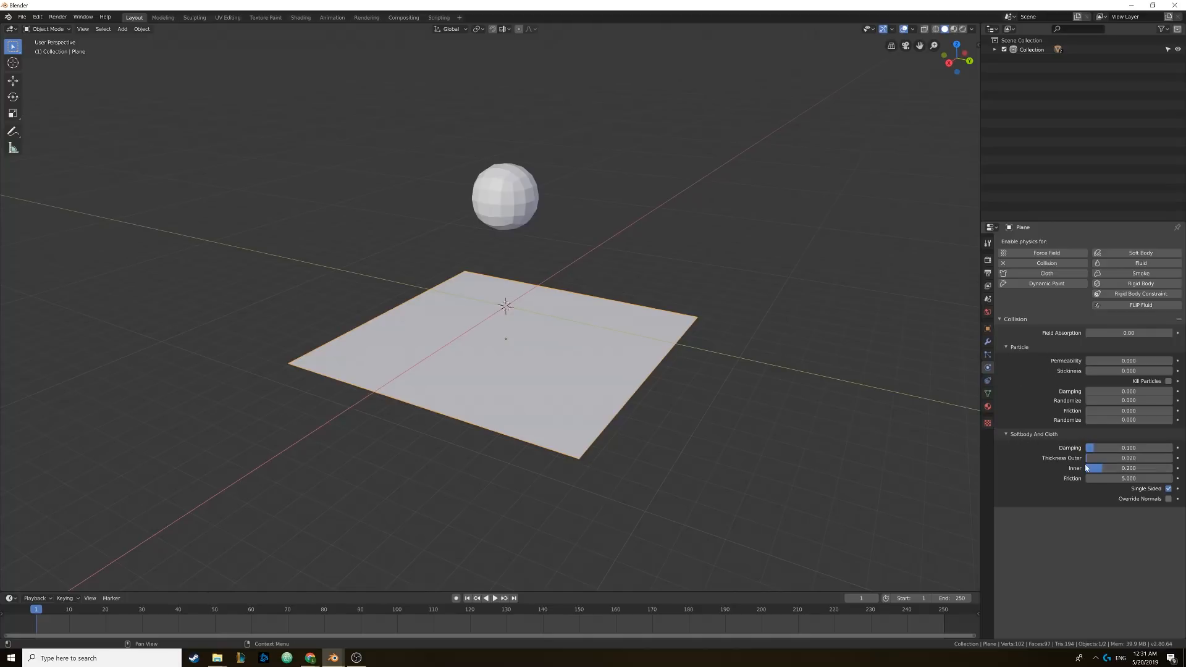
- Try a different Softbody and Cloth friction on the plane's collision and reset it to the default value
mouse_move(1115, 478)
left_mouse_down()
mouse_move(1155, 478)
mouse_move(1094, 479)
left_mouse_up()
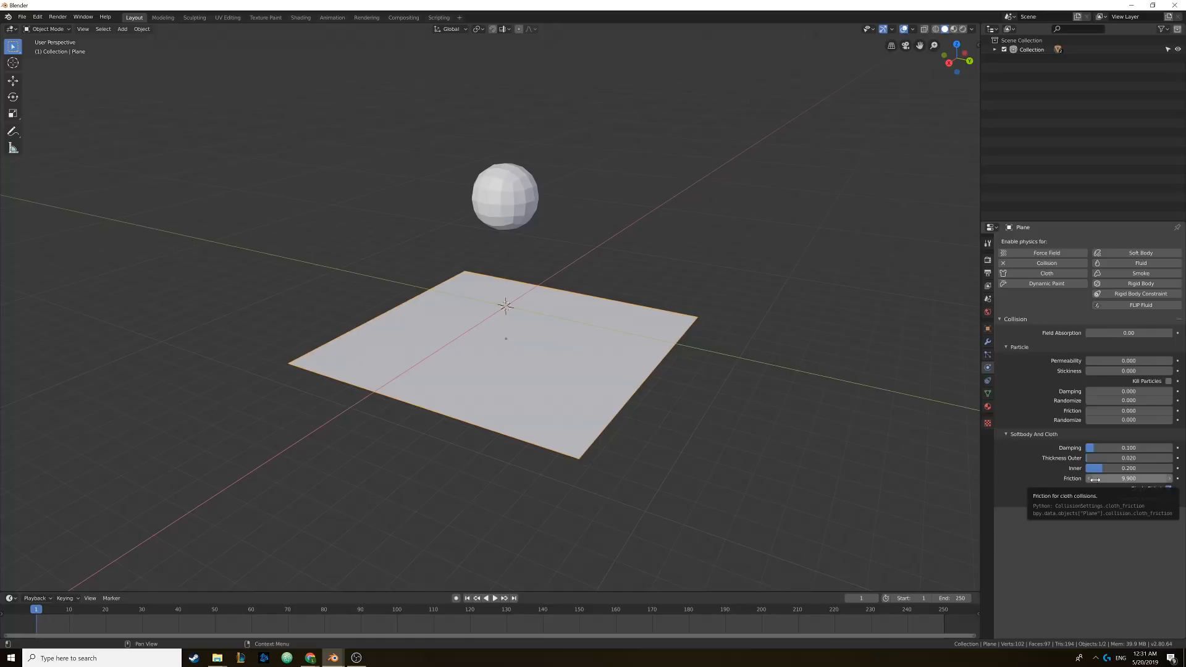
key("ctrl+z")
right_click(1137, 478)
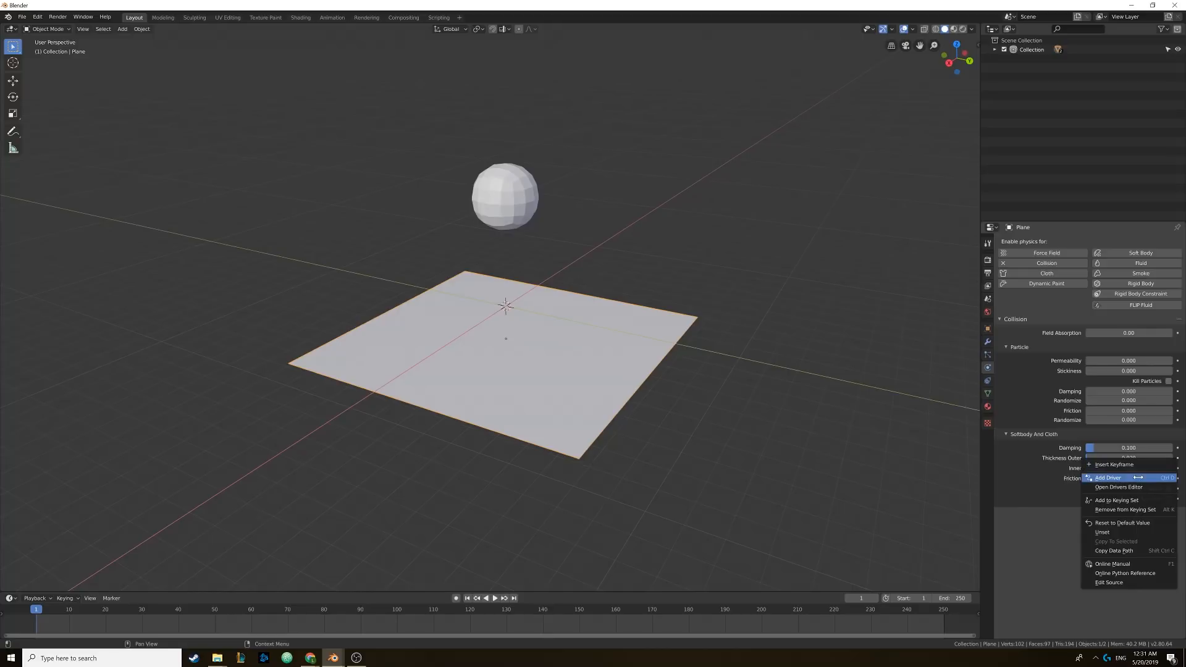
left_click(1130, 523)
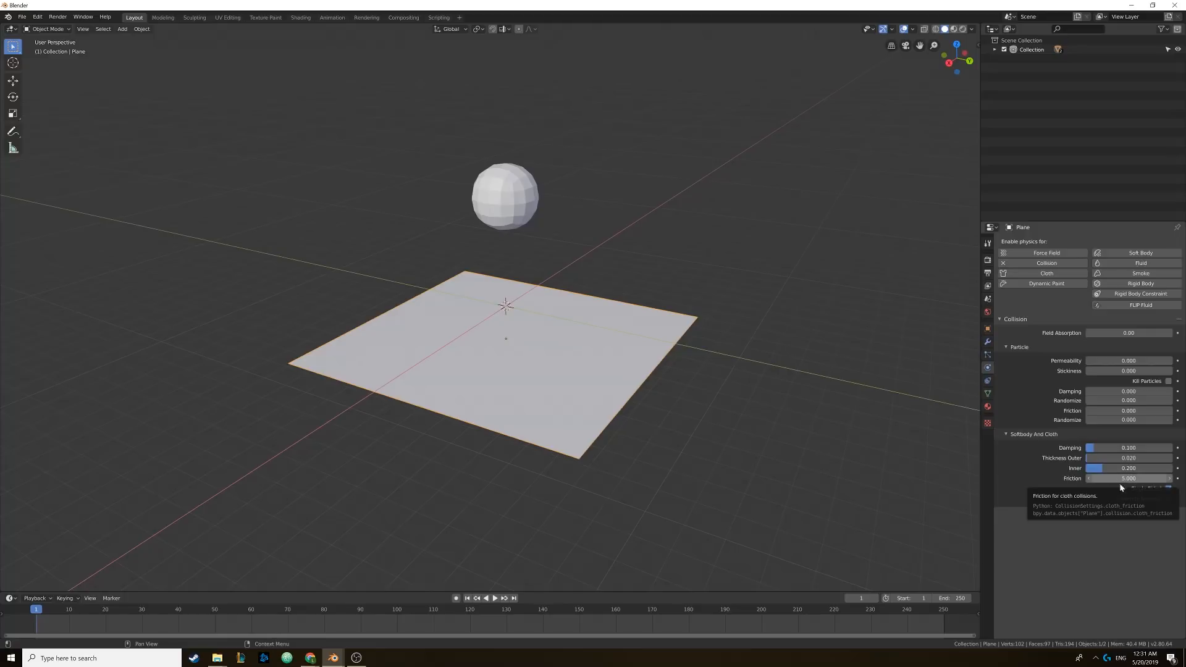
- Preview the ball's soft body simulation with Goal enabled, and return to frame 1
left_click(513, 216)
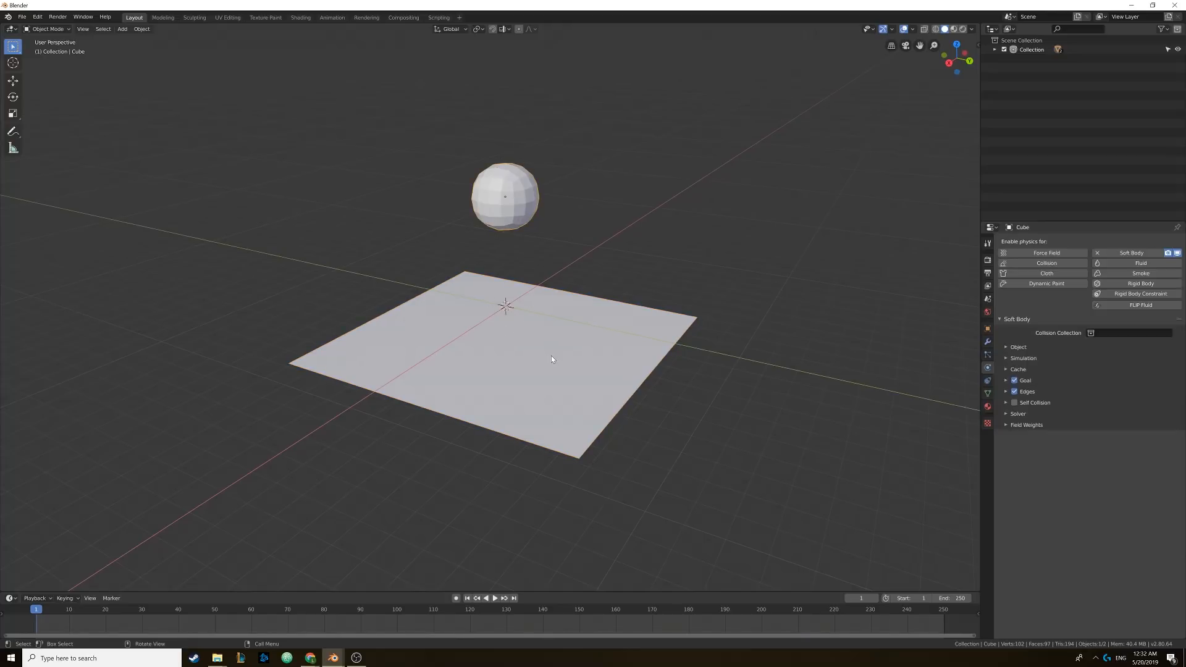
left_click(495, 598)
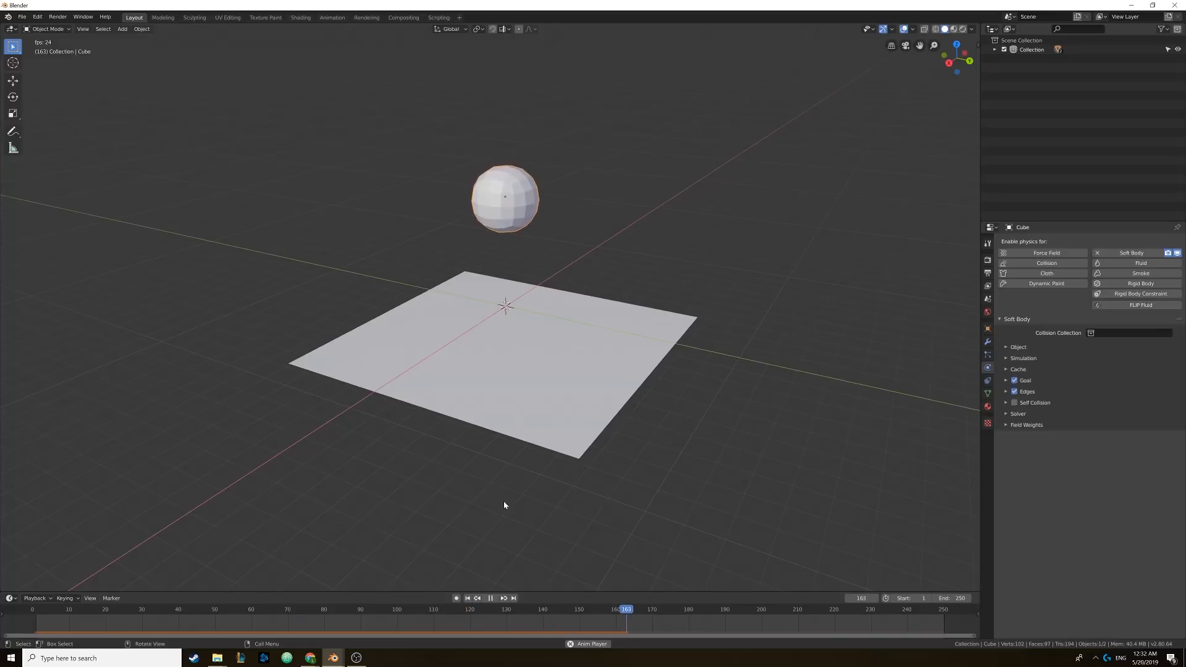
key("Escape")
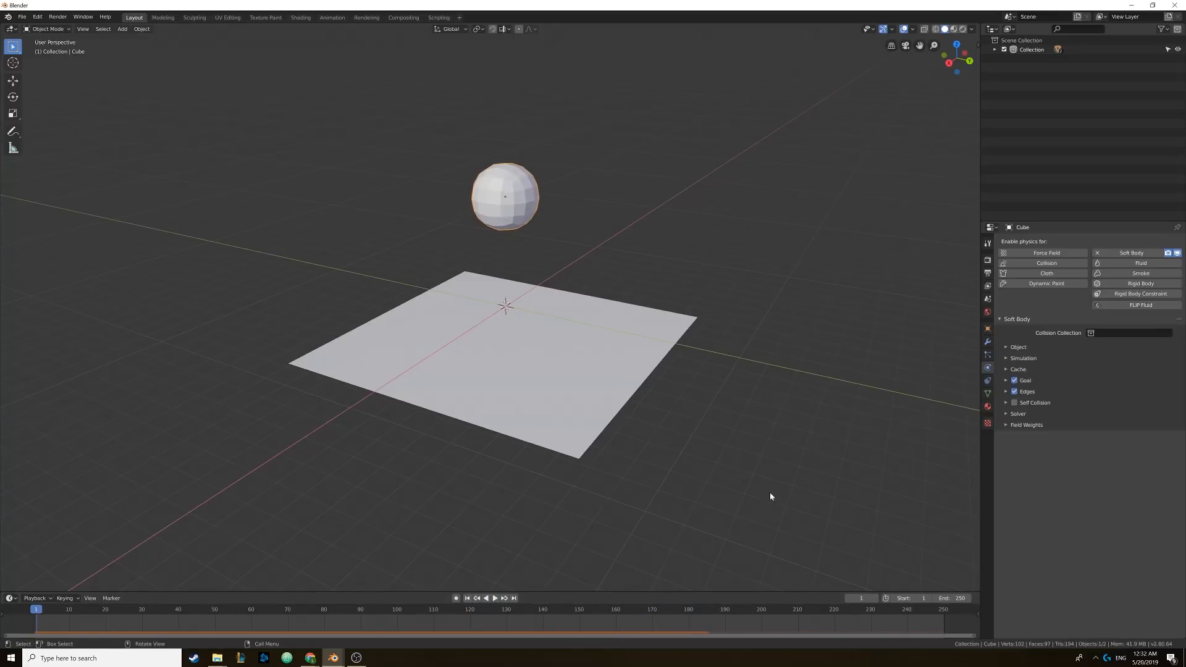
- Disable Goal in the ball's soft body settings and expand the Goal section
left_click(1014, 380)
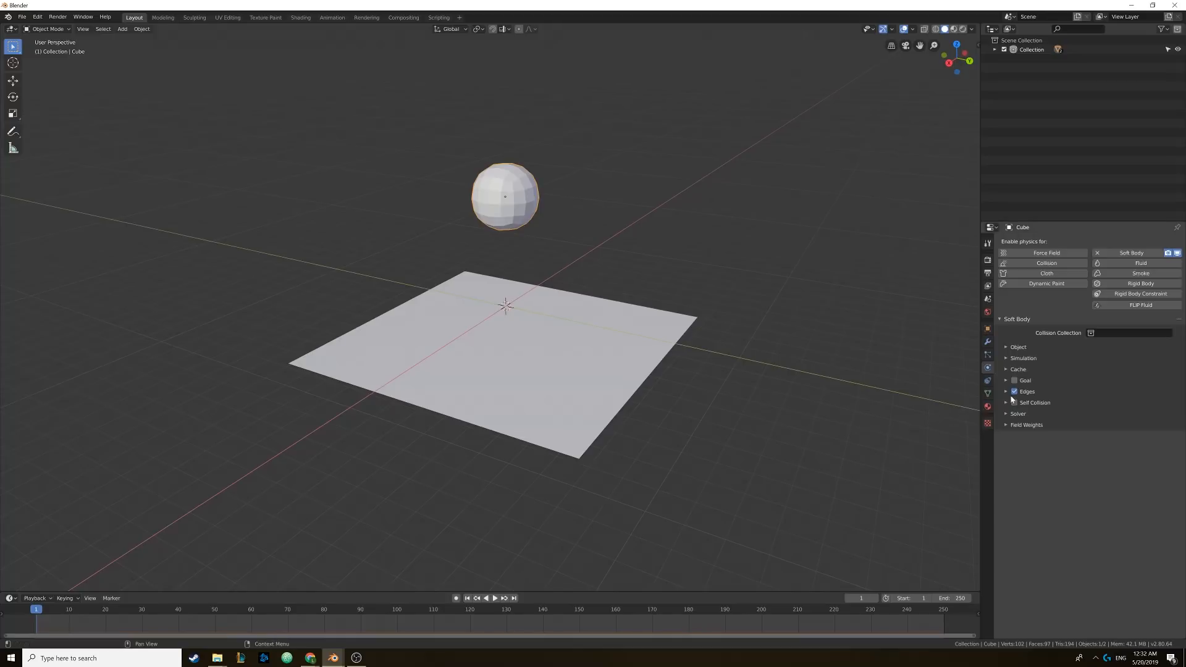
left_click(1006, 380)
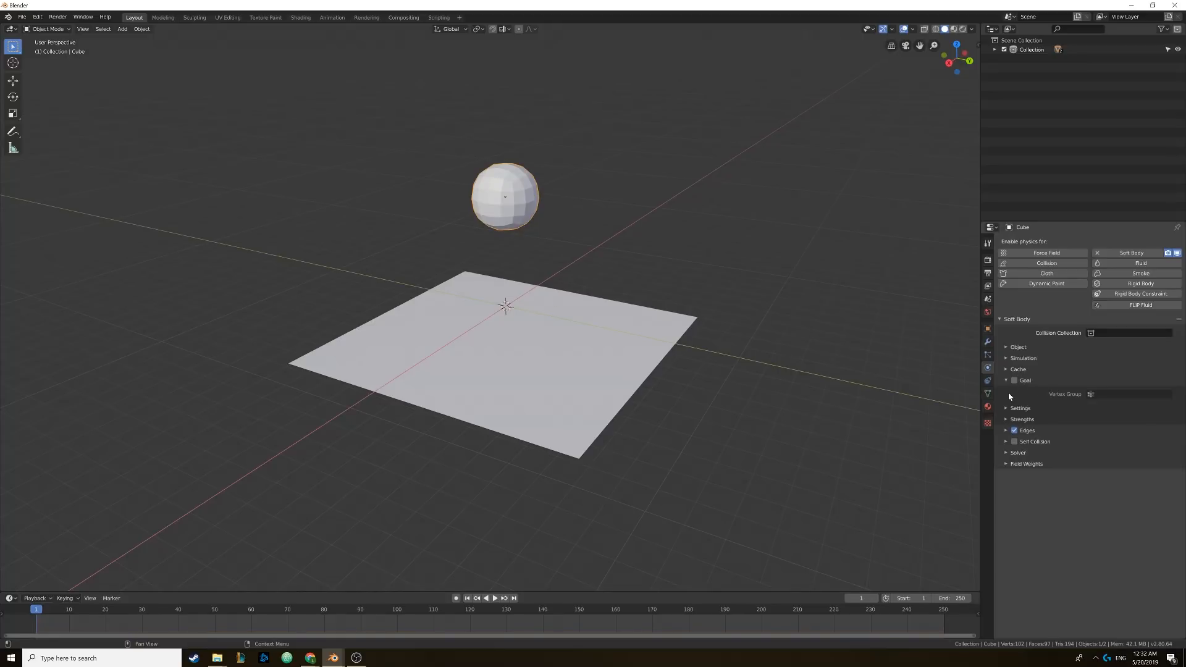
- Switch to the Flag.blend scene, play the flag's soft body animation, and return to the start frame
mouse_move(332, 659)
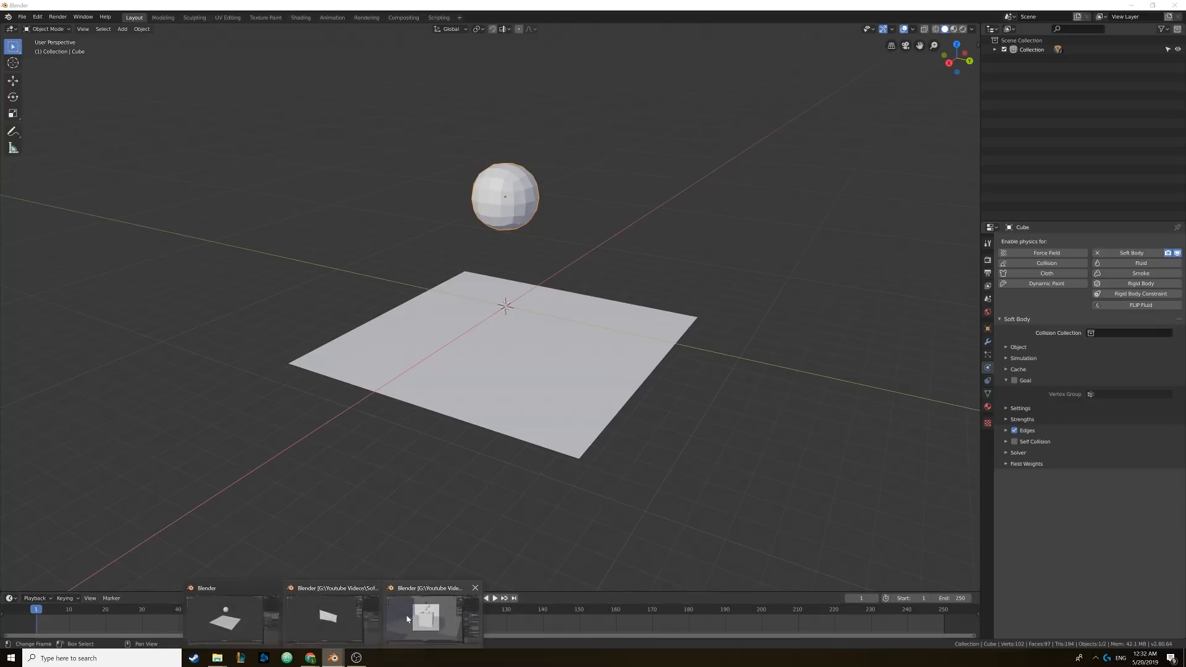
left_click(405, 621)
scroll(535, 318, "up", 2)
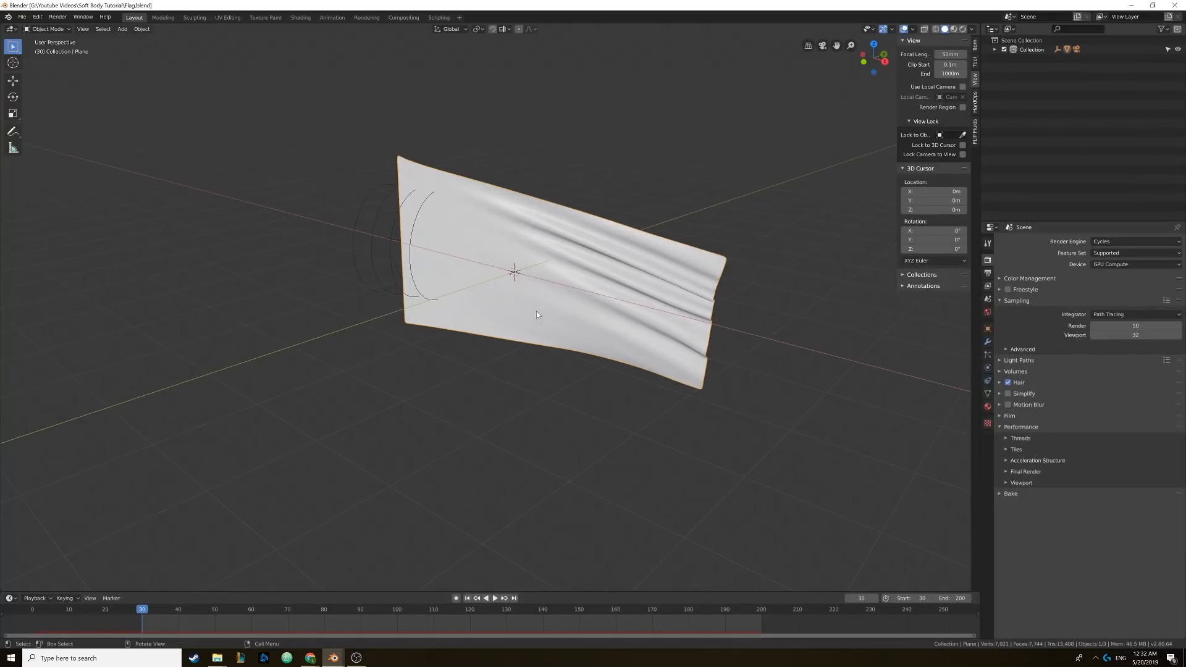
middle_click_drag(535, 290, 558, 314)
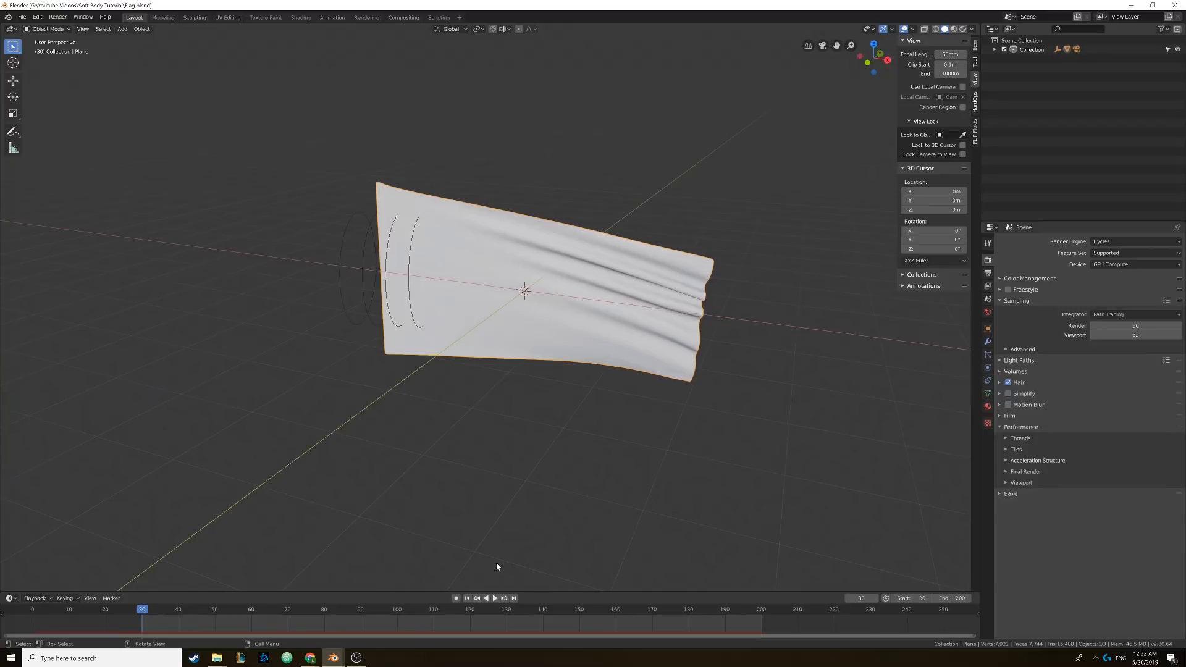
left_click(495, 598)
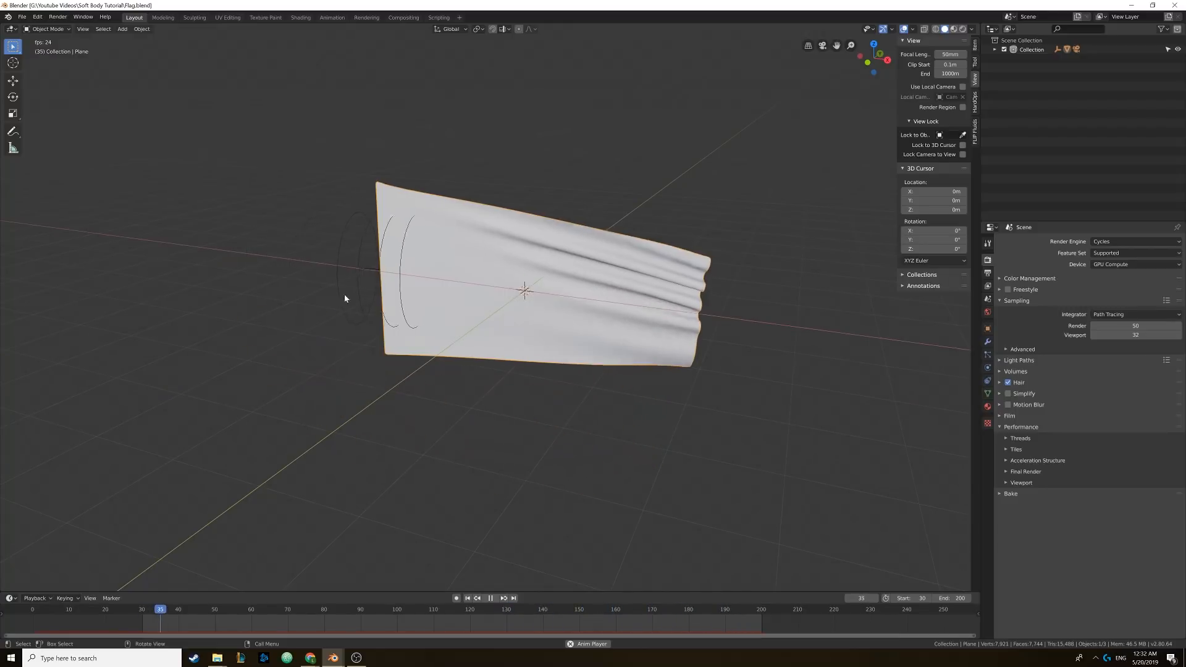
left_click(491, 598)
left_click(468, 598)
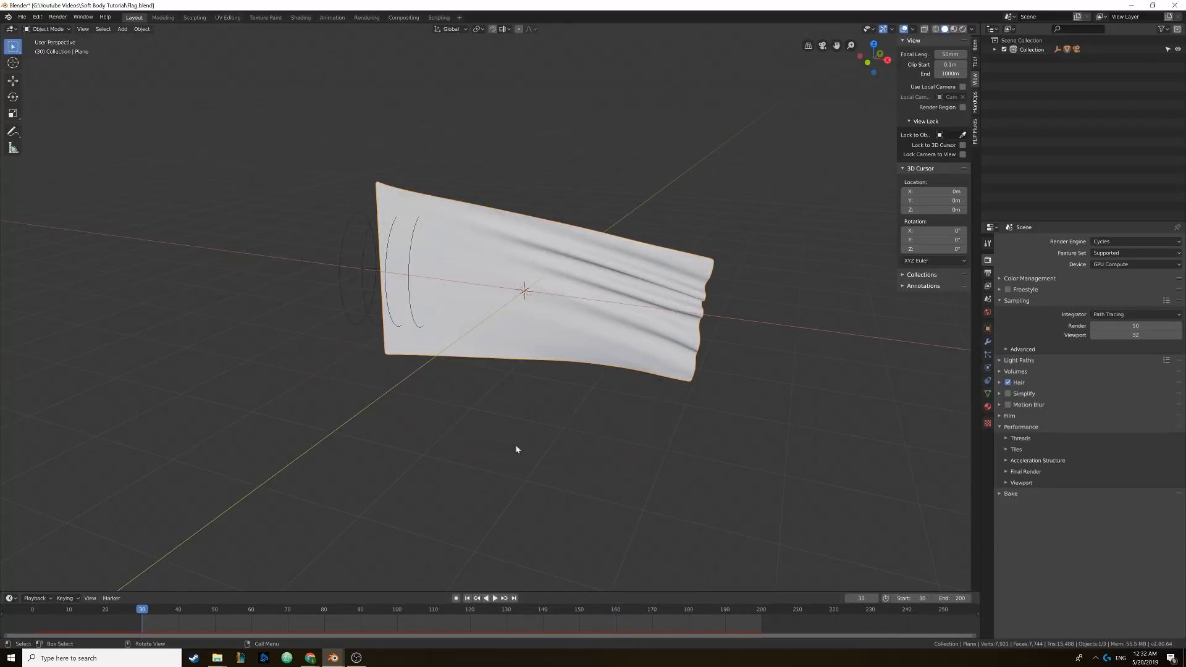
- Enter Edit Mode on the flag mesh, clear the selection, and select the vertices of its Flag vertex group
scroll(525, 376, "up", 2)
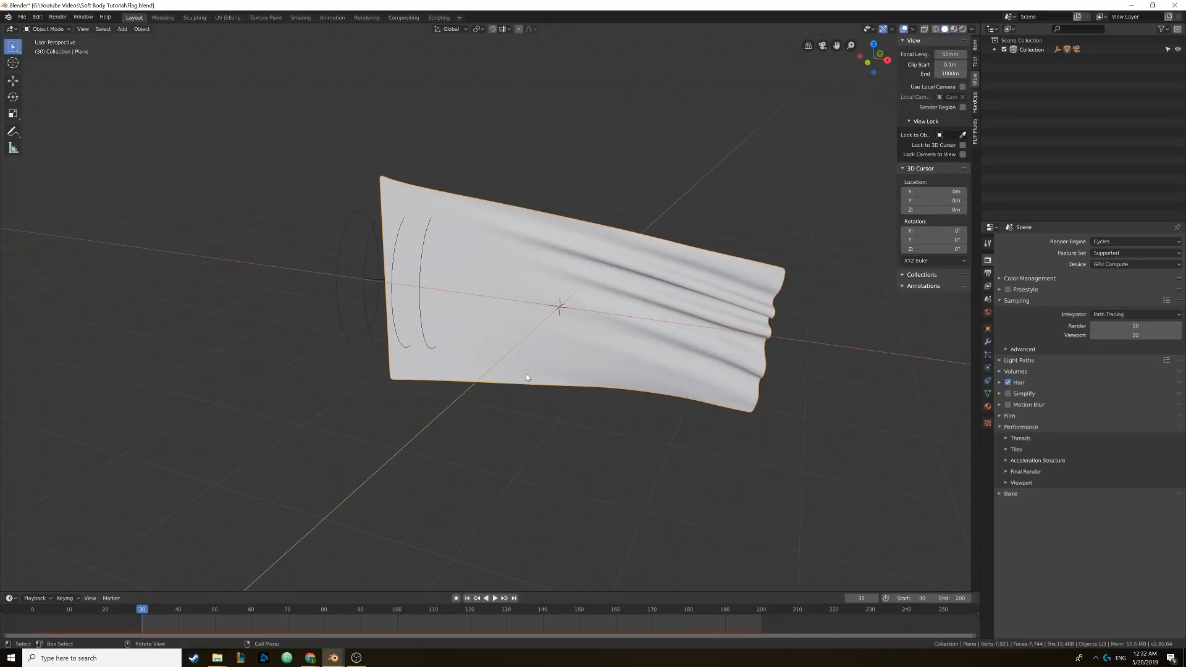
key("Tab")
middle_click_drag(513, 354, 531, 276)
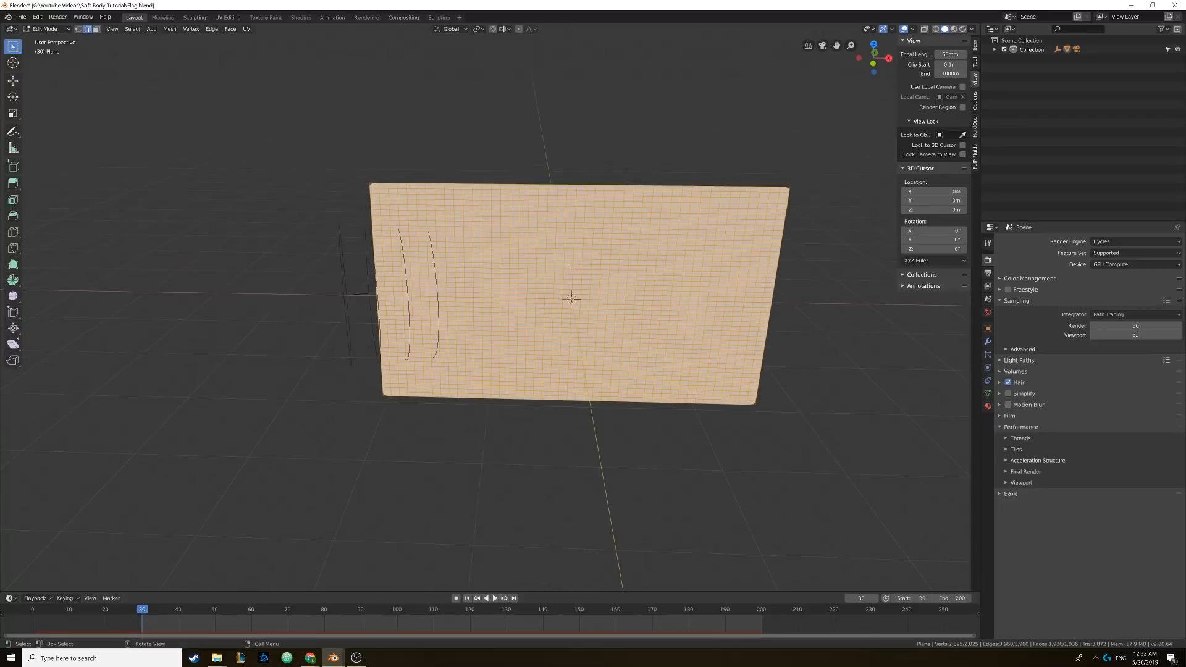
key("alt+a")
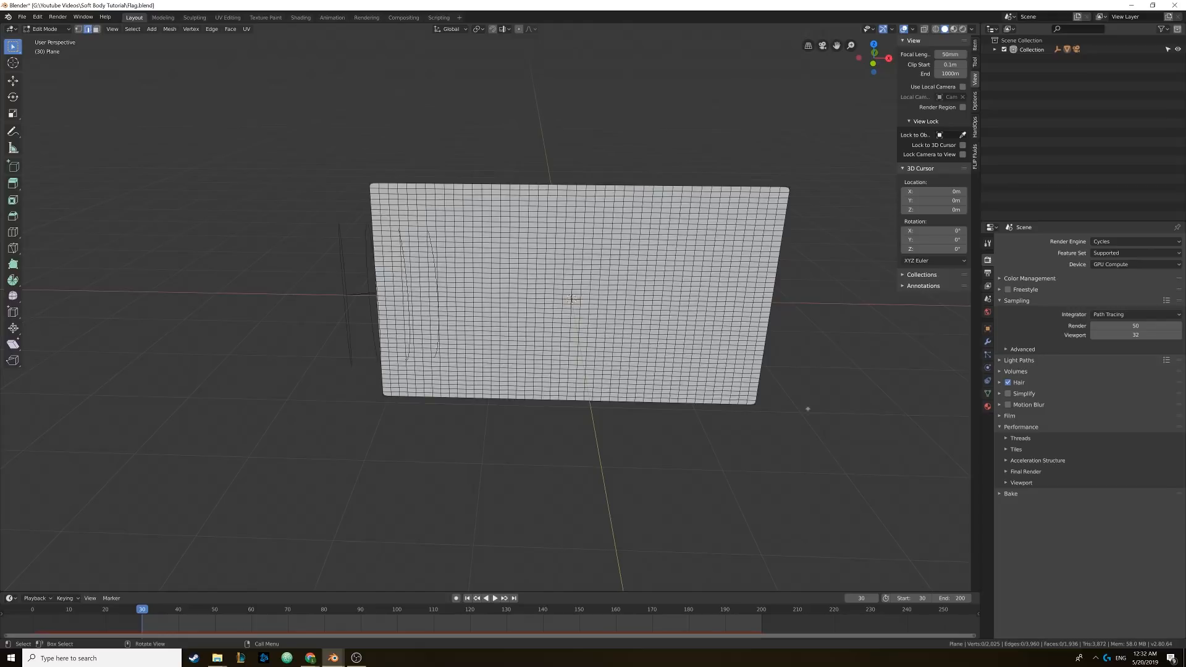
left_click(986, 393)
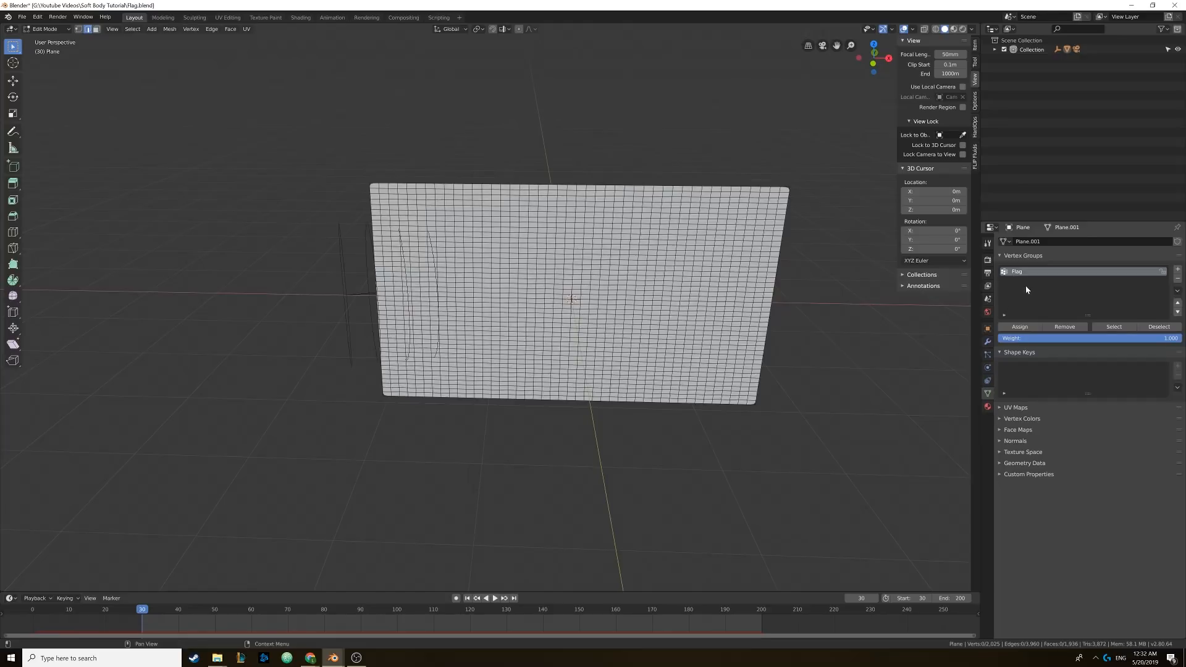
left_click(1106, 327)
middle_click_drag(514, 250, 594, 296, "shift")
scroll(594, 295, "up", 4)
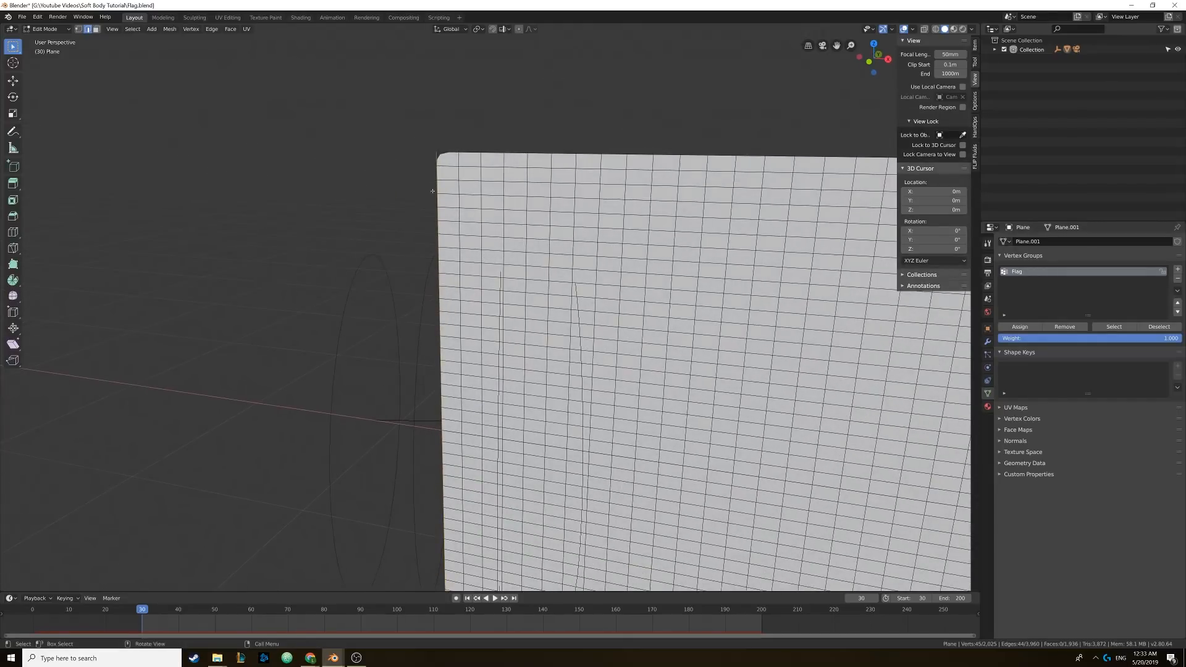
scroll(432, 176, "down", 5)
middle_click_drag(431, 175, 309, 119, "shift")
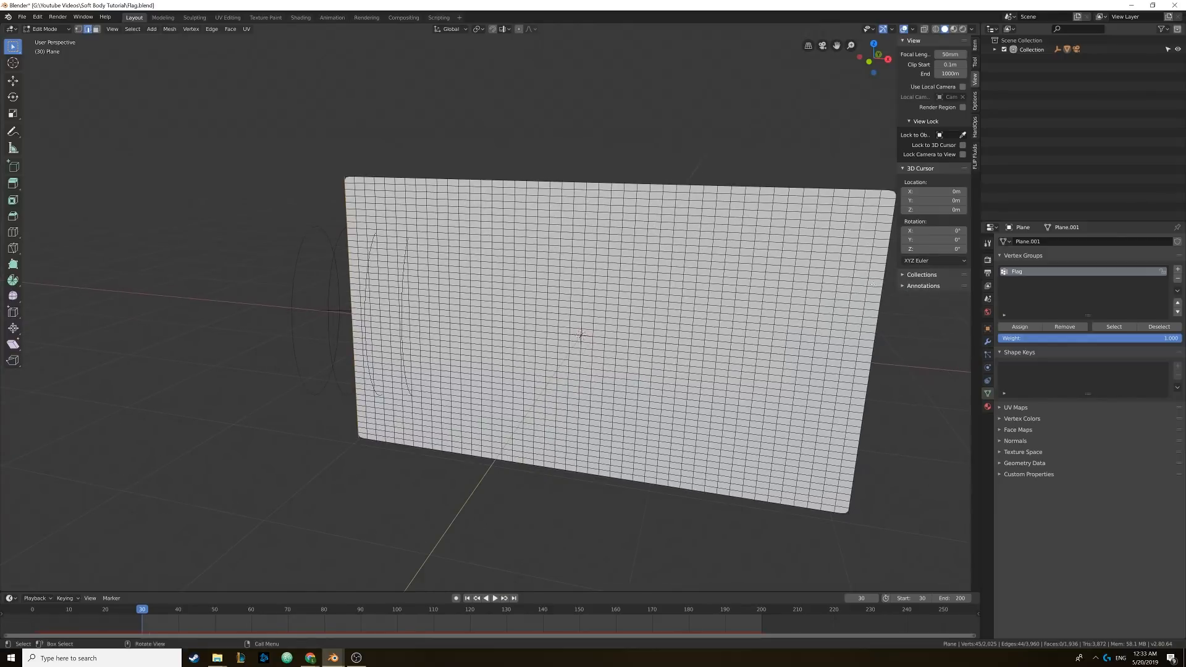
middle_click_drag(615, 249, 563, 232, "shift")
middle_click_drag(563, 231, 586, 260)
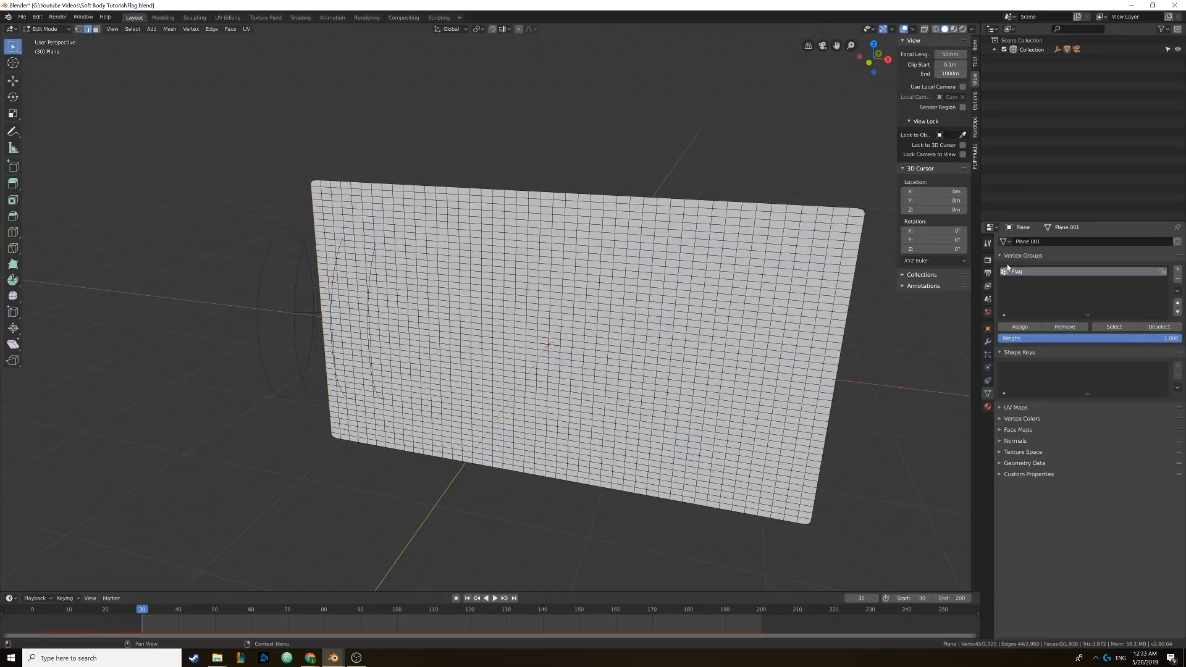
- Replace the Flag vertex group with a new one, assigning the flag's vertical edge loop beside the force field at weight 1.000
left_click(1177, 279)
middle_click_drag(554, 278, 583, 278, "shift")
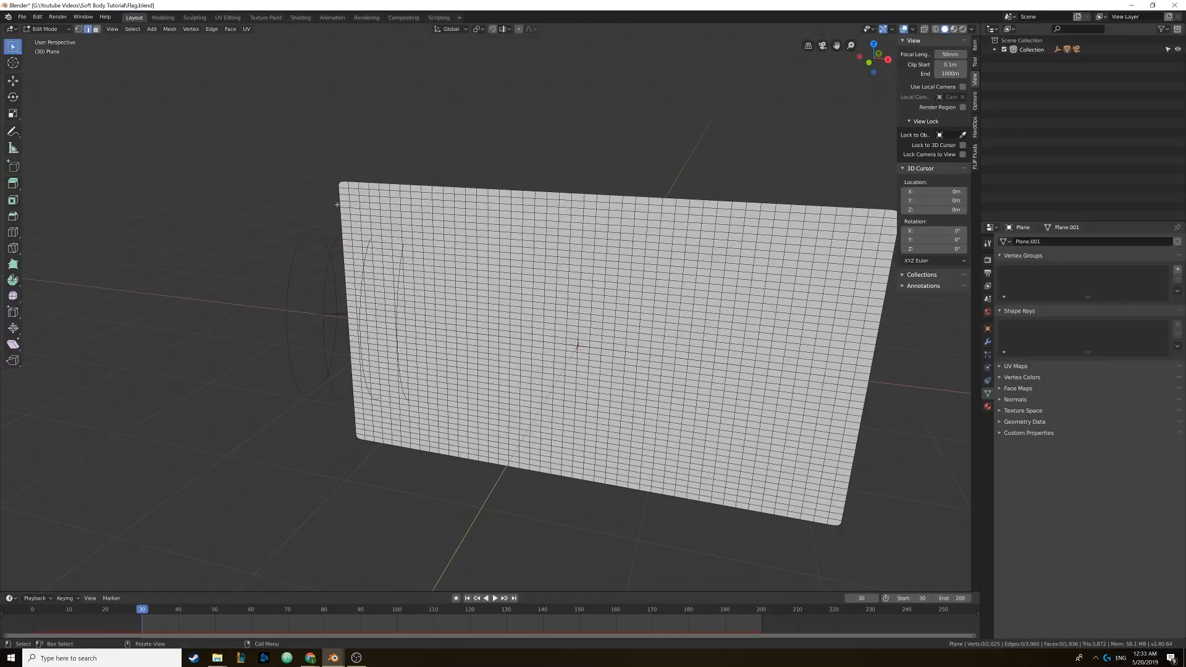
left_click(344, 370, "alt")
left_click(1177, 269)
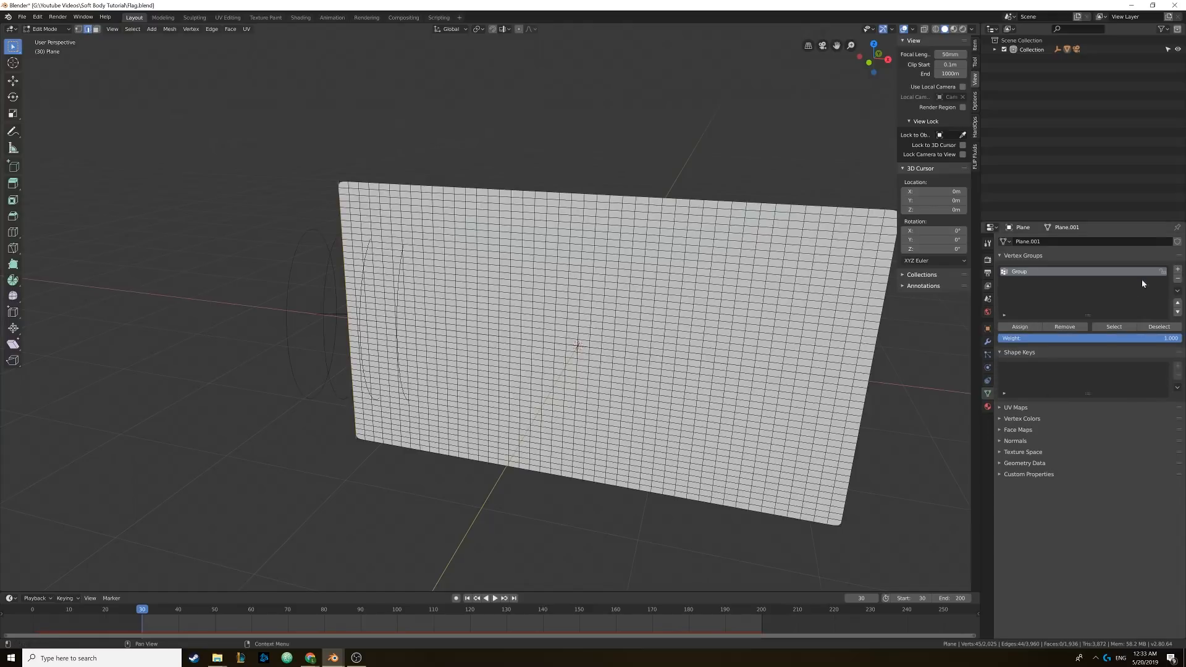
left_click(1019, 326)
- Check the new vertex group by deselecting and reselecting its assigned vertices
left_click(1158, 326)
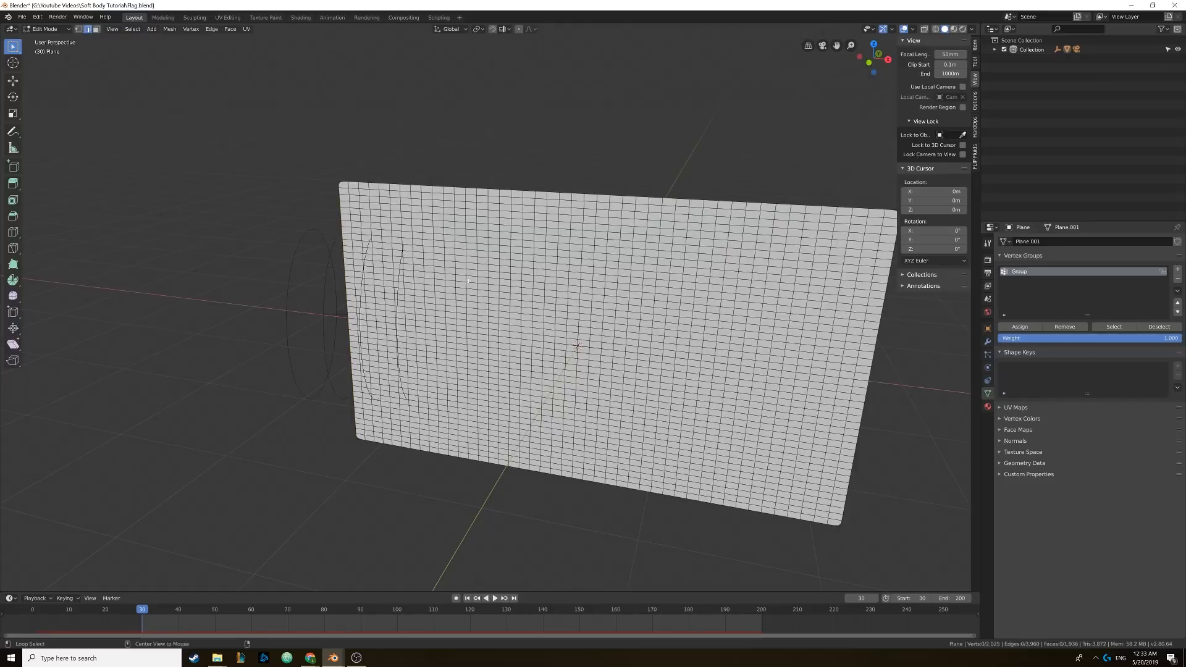
left_click(1114, 326)
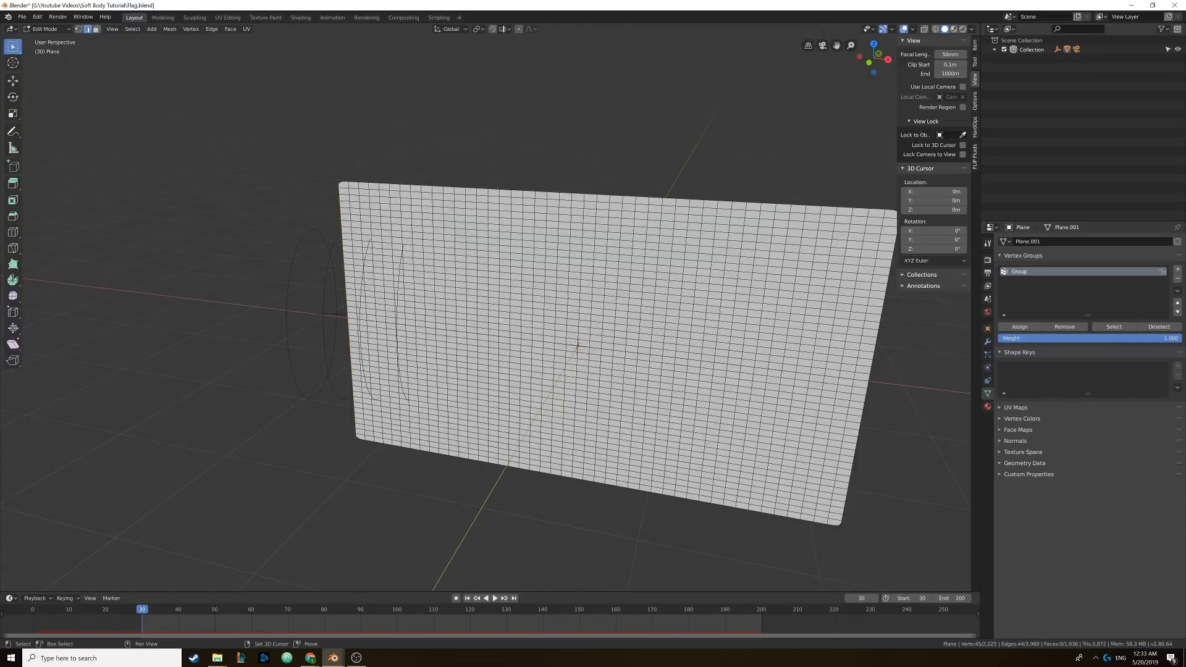
scroll(464, 309, "down", 2)
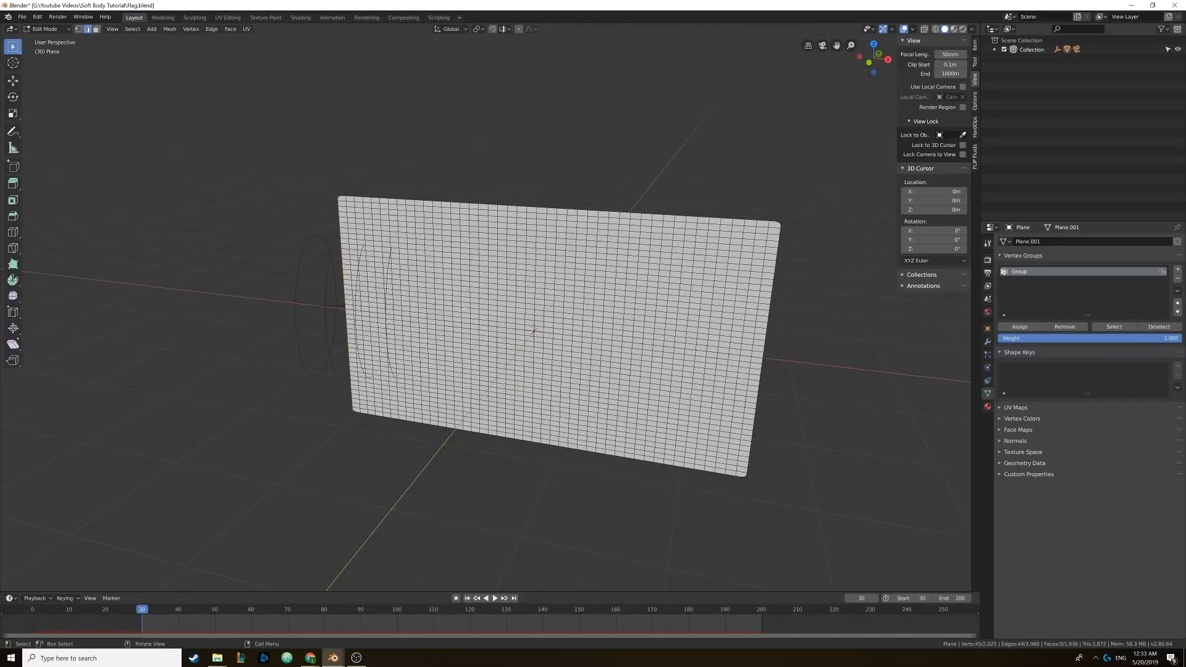
- Set the Goal vertex group in the flag's soft body physics to Group
left_click(988, 342)
left_click(987, 368)
scroll(1026, 429, "down", 4)
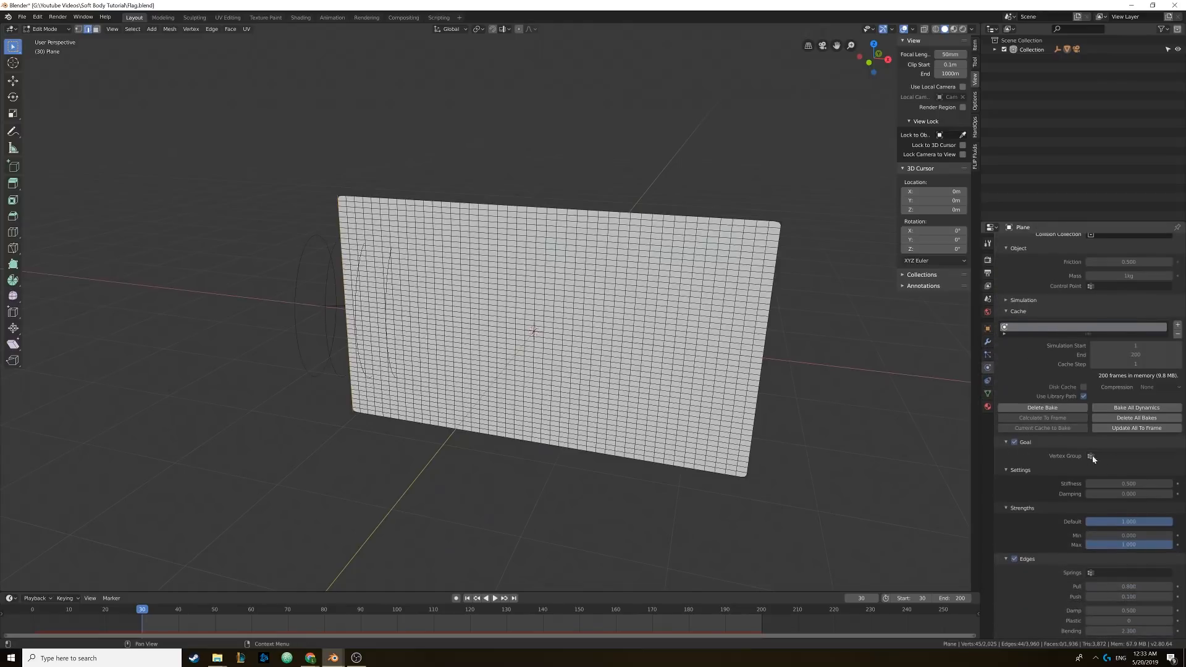
left_click(1106, 455)
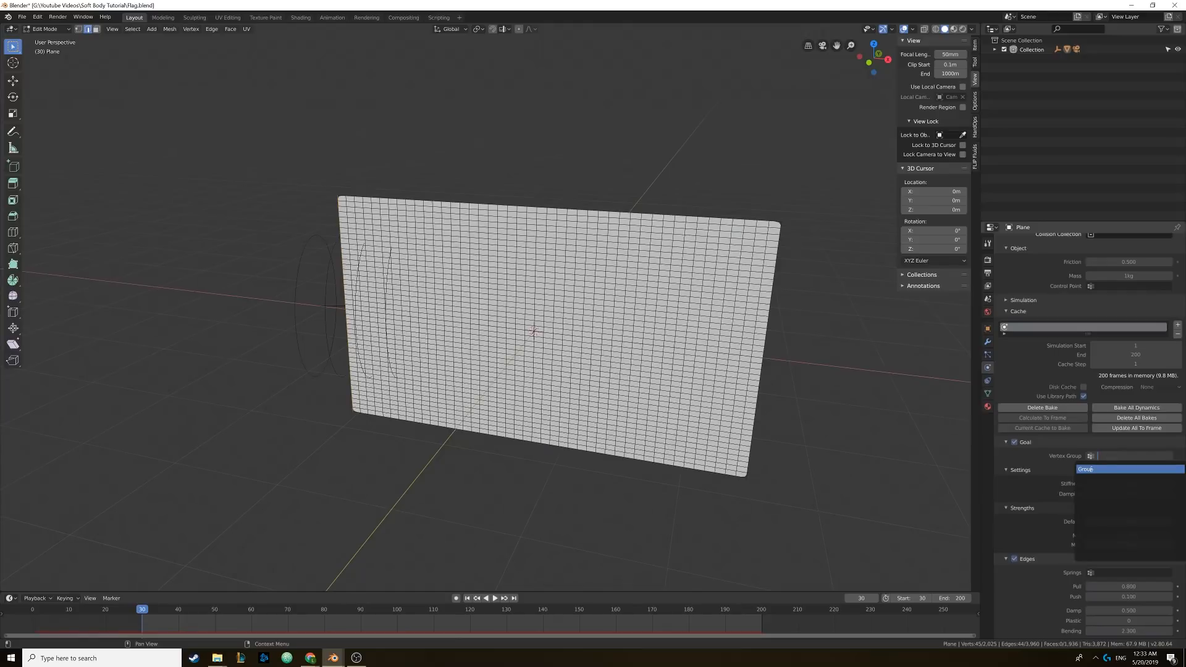
left_click(1090, 469)
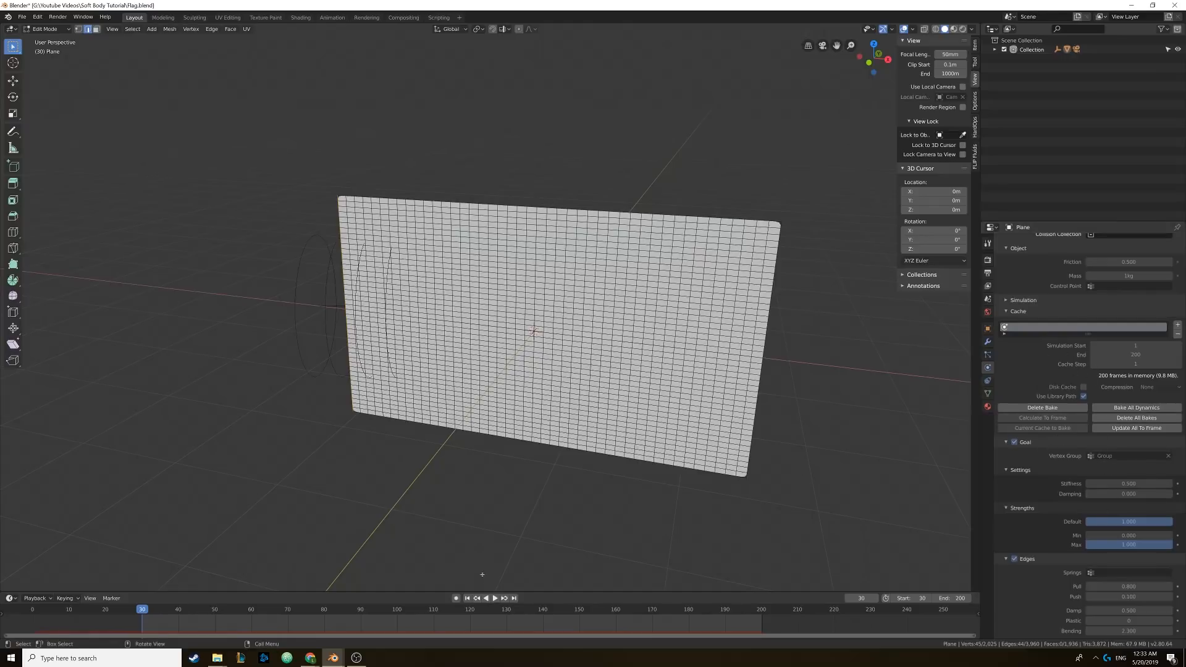
- Switch back to the ball scene, enable Goal in the ball's soft body settings, and disable it again
mouse_move(333, 657)
mouse_move(318, 629)
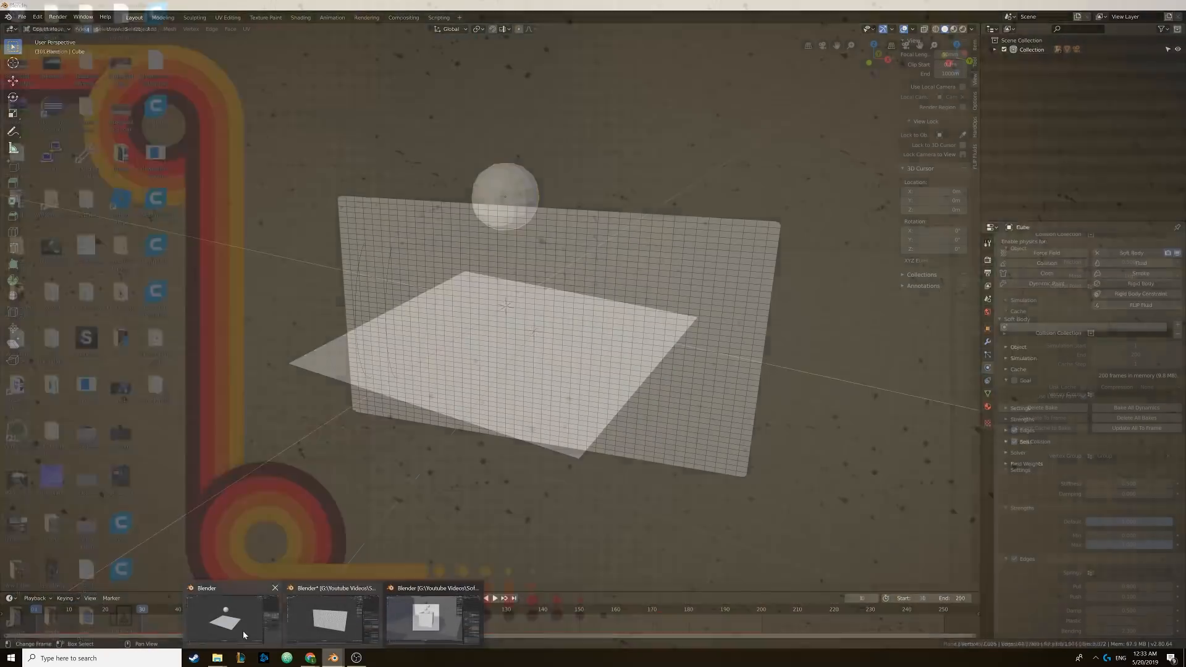
left_click(242, 631)
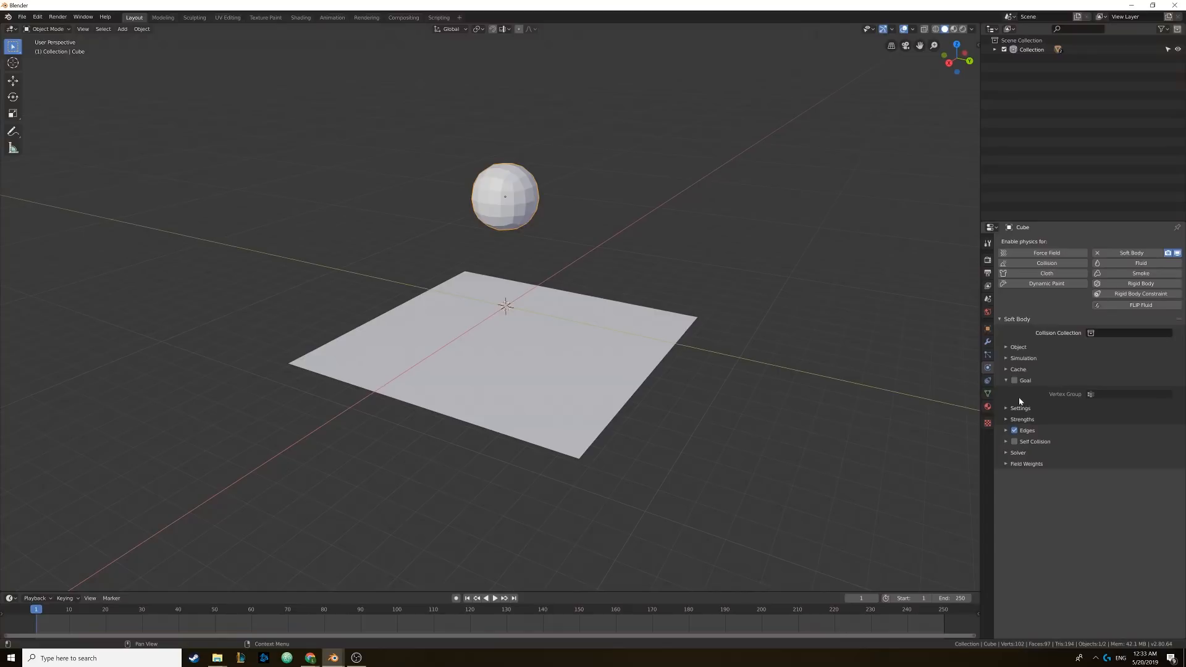
left_click(1014, 381)
left_click(1014, 381)
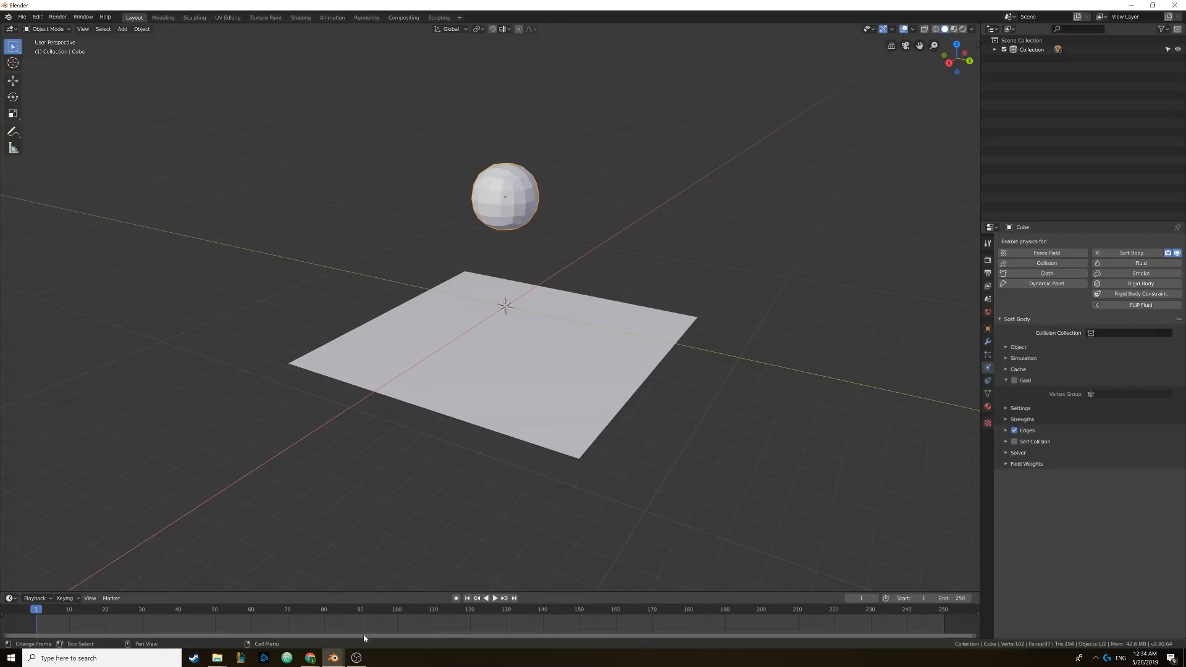
- Return to the flag scene, collapse the Goal's Settings section, and examine its Strengths values
mouse_move(331, 657)
left_click(333, 616)
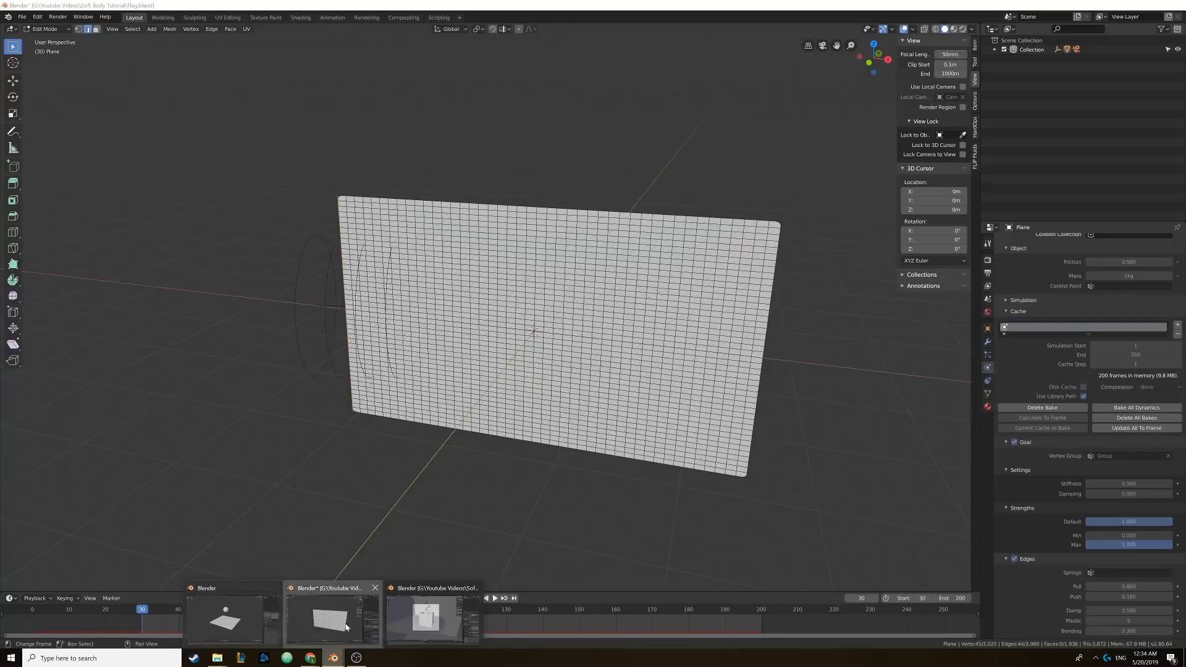
mouse_move(946, 451)
middle_mouse_down()
mouse_move(777, 440)
mouse_move(946, 464)
middle_mouse_up()
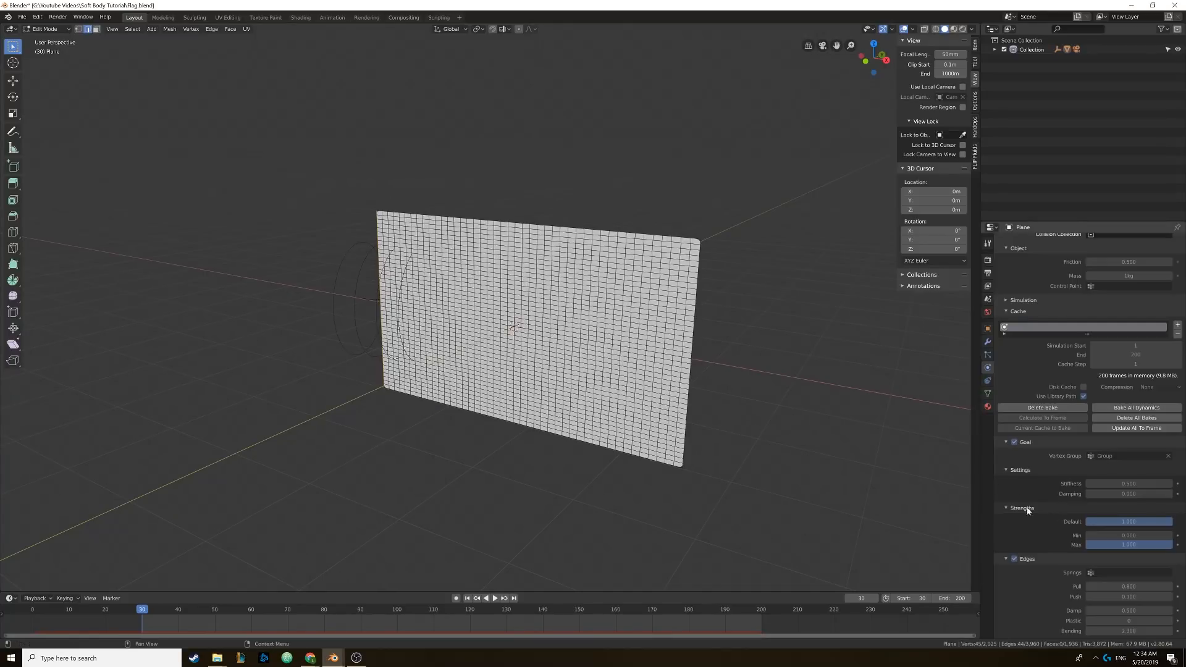
left_click(1008, 470)
left_click(1008, 480)
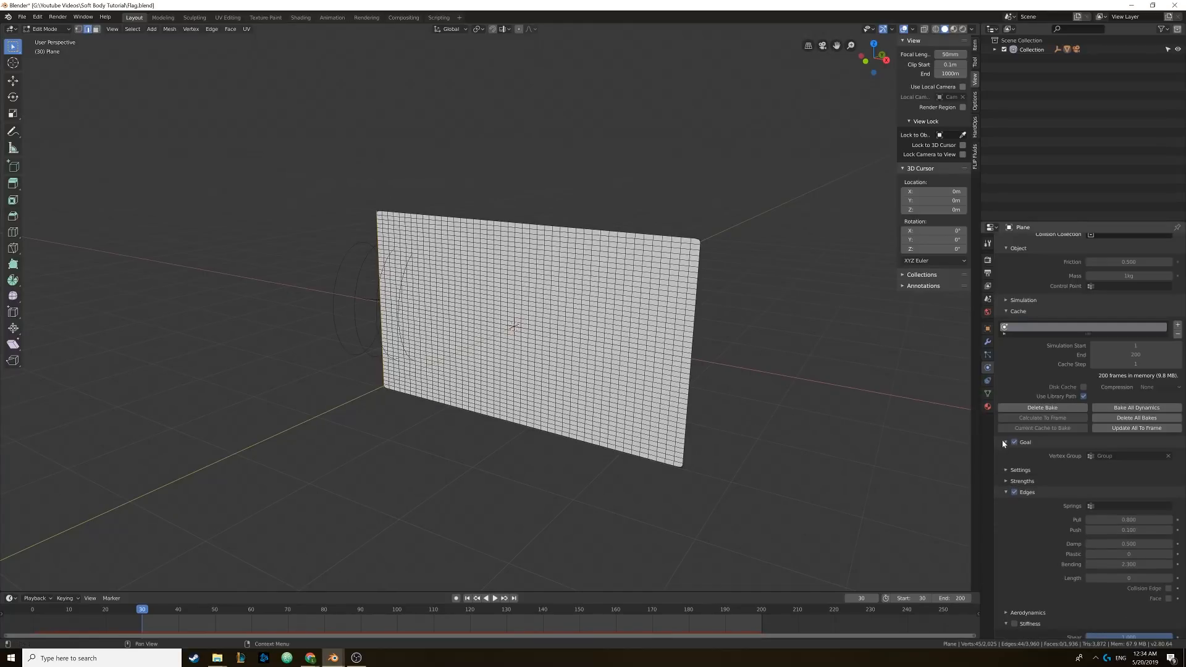
left_click(1006, 481)
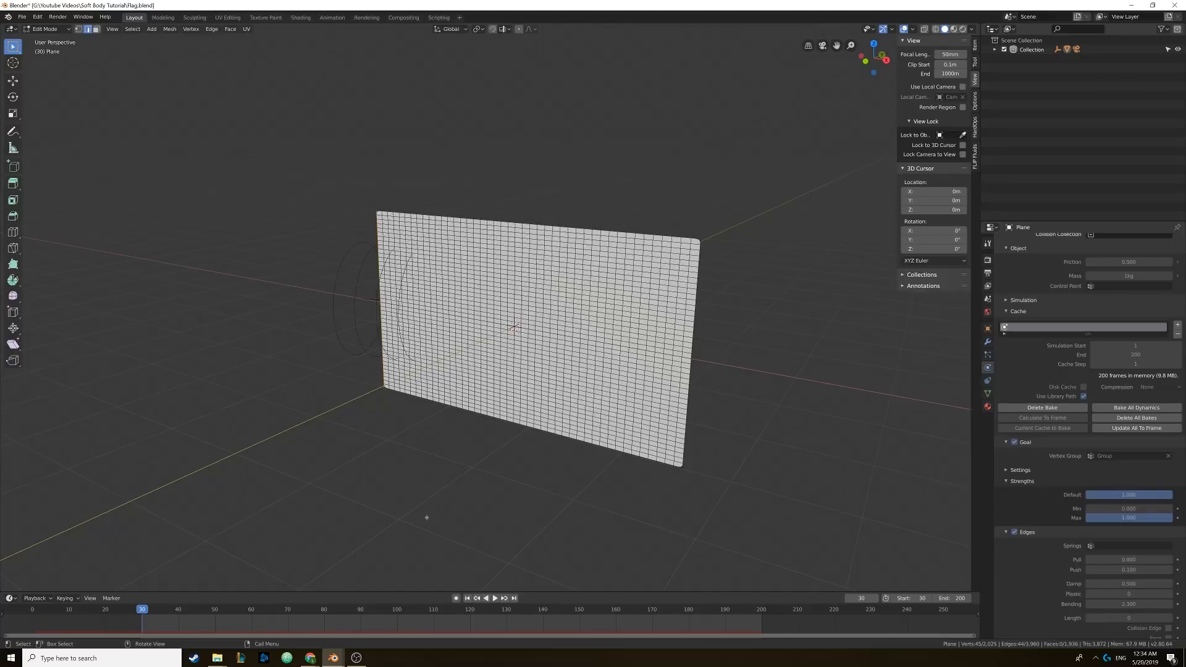
- Switch back to the ball scene, collapse the Goal section, preview the ball's fall onto the plane, and return to frame 1
mouse_move(332, 658)
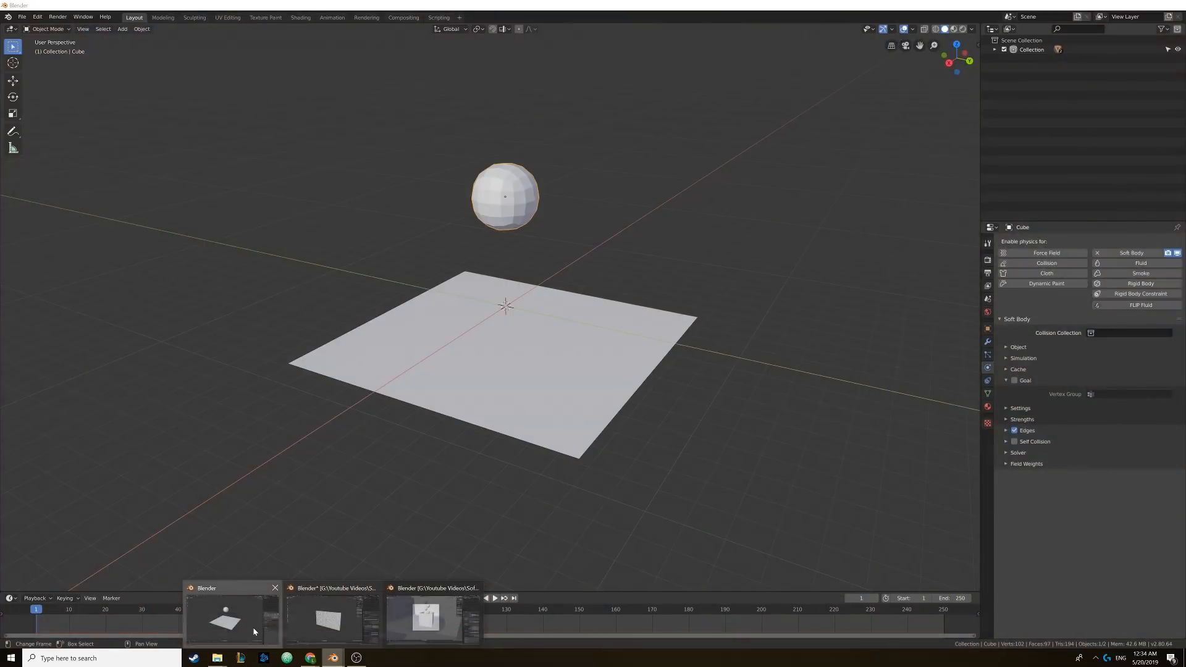
left_click(253, 628)
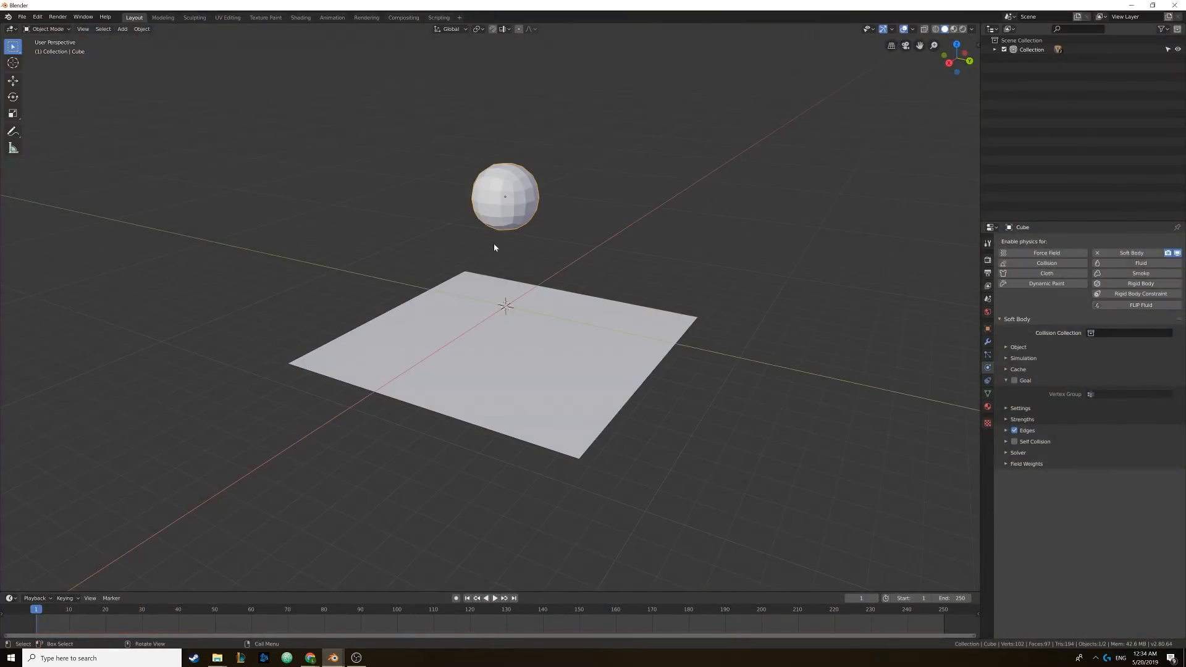
middle_click_drag(495, 246, 734, 307)
left_click(1007, 380)
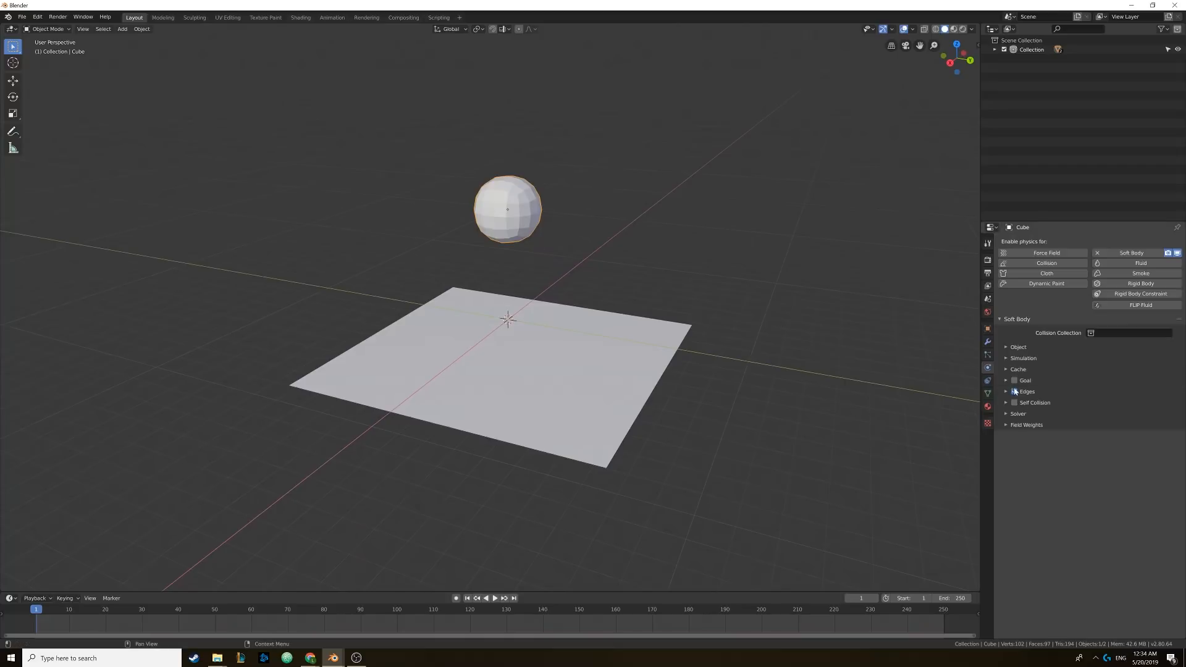
left_click(494, 598)
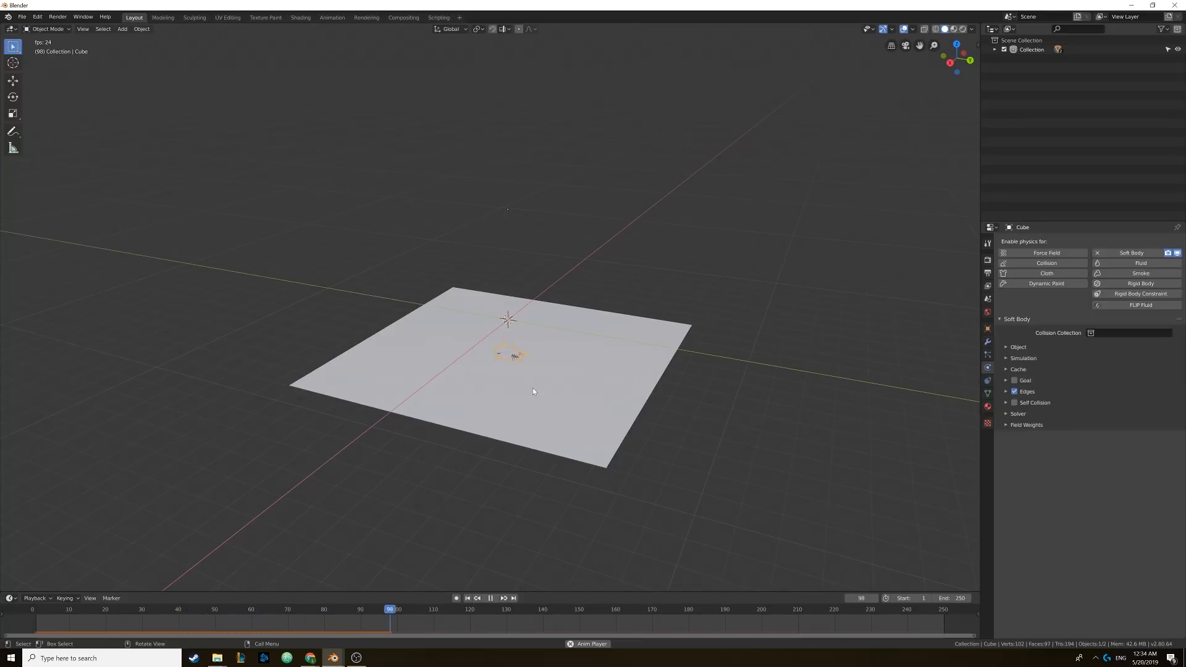
left_click(490, 598)
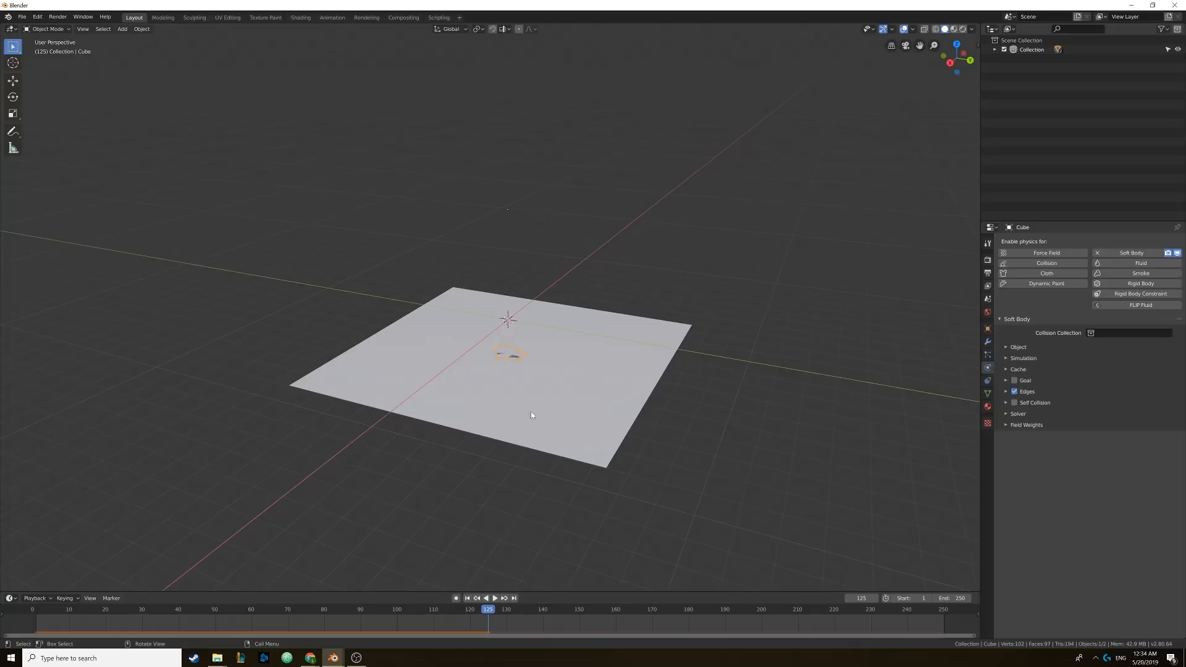
left_click(467, 598)
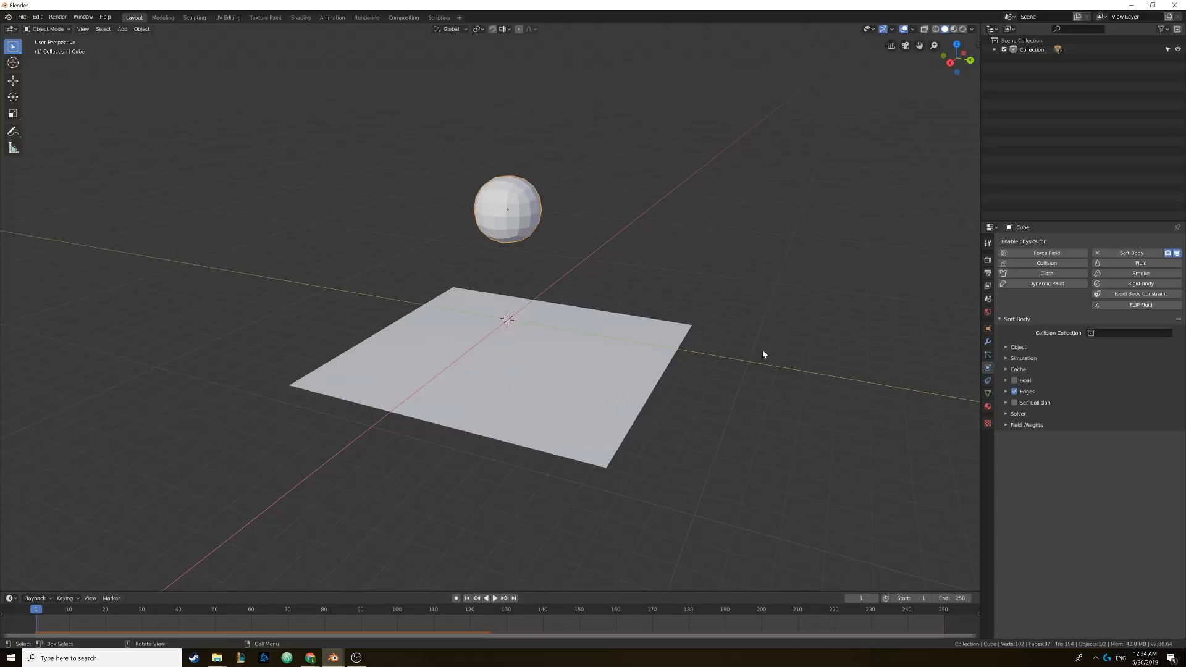
- Expand the Edges section of the ball's soft body settings and try adjusting Bending
left_click(1006, 392)
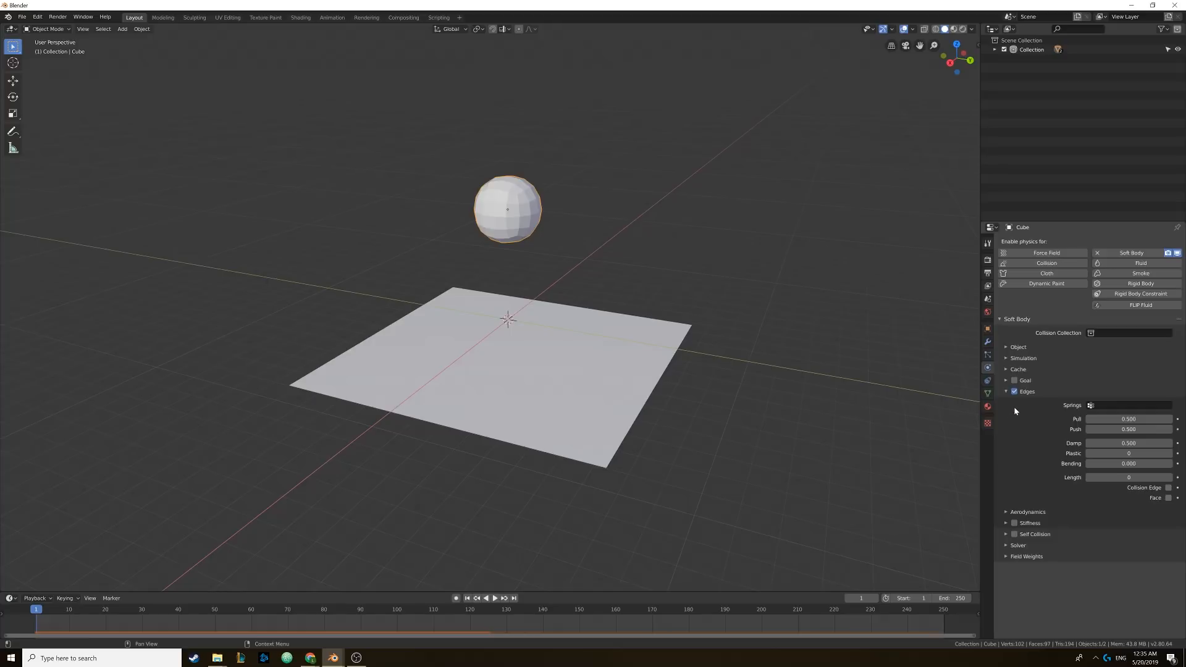
left_click_drag(1128, 463, 1098, 463)
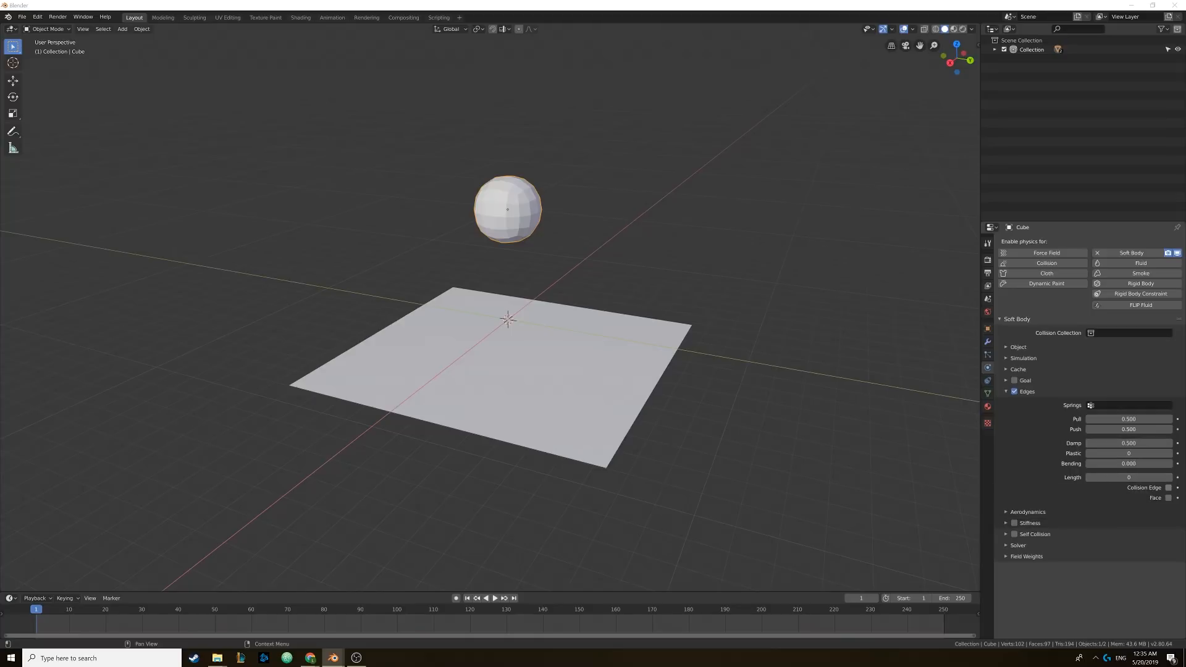
- Switch to the Blender manual in the browser and find the Springs descriptions in the Soft Body Edges section
key("alt+Tab")
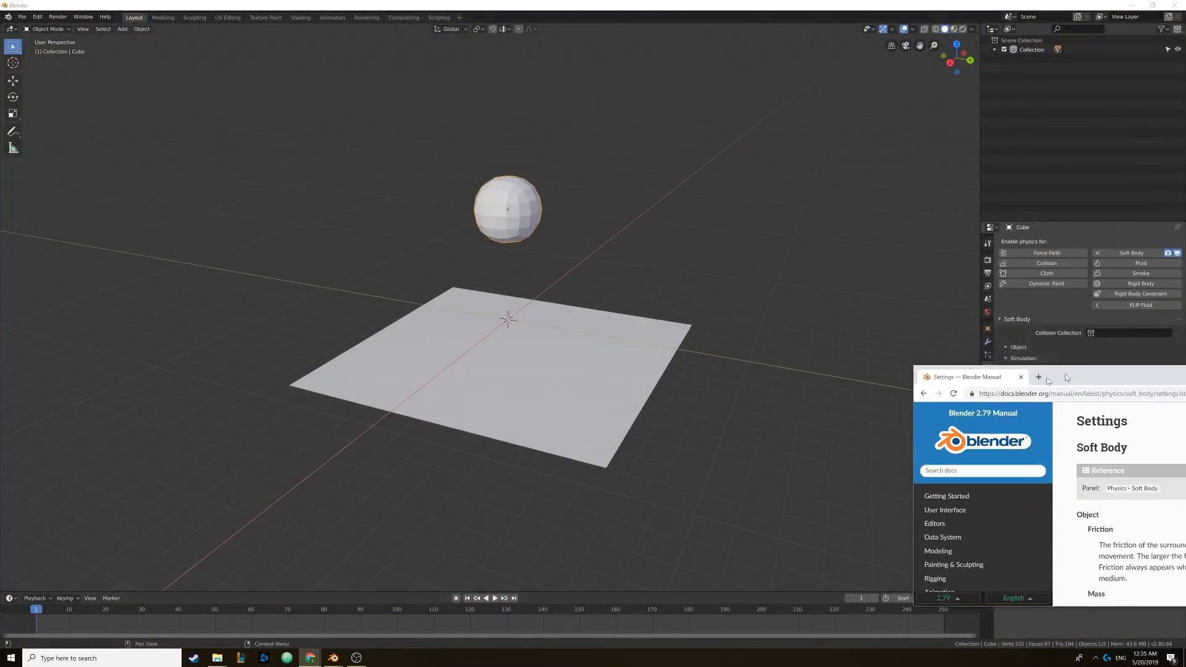
scroll(344, 412, "down", 8)
scroll(344, 412, "down", 2)
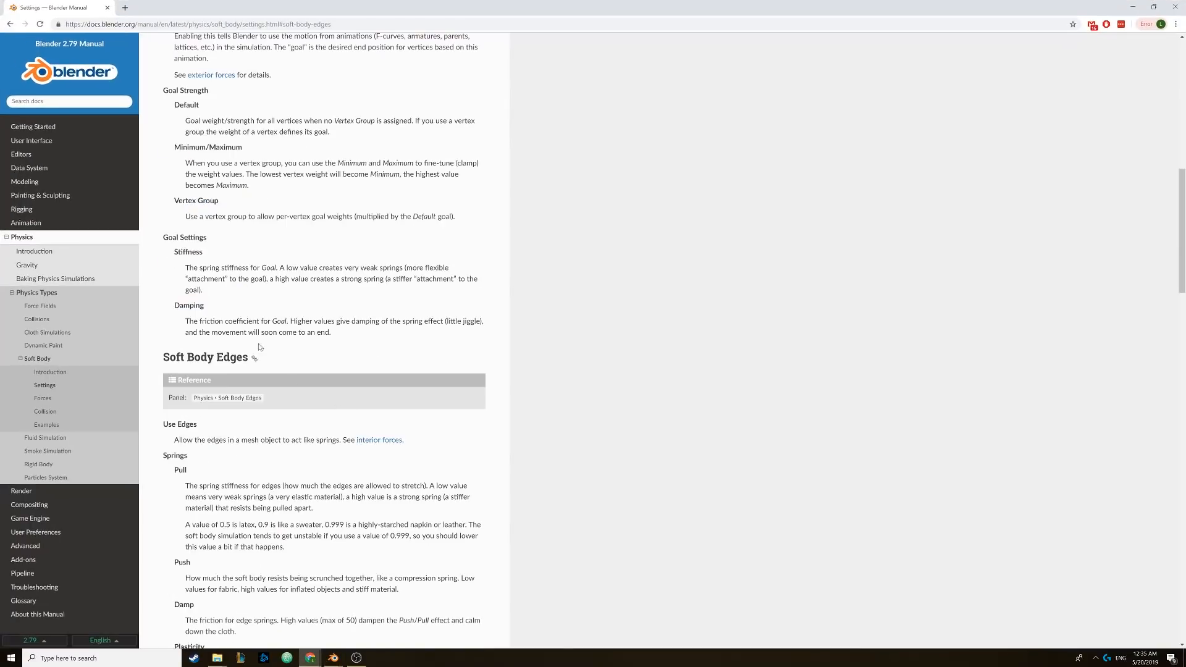
scroll(224, 334, "up", 4)
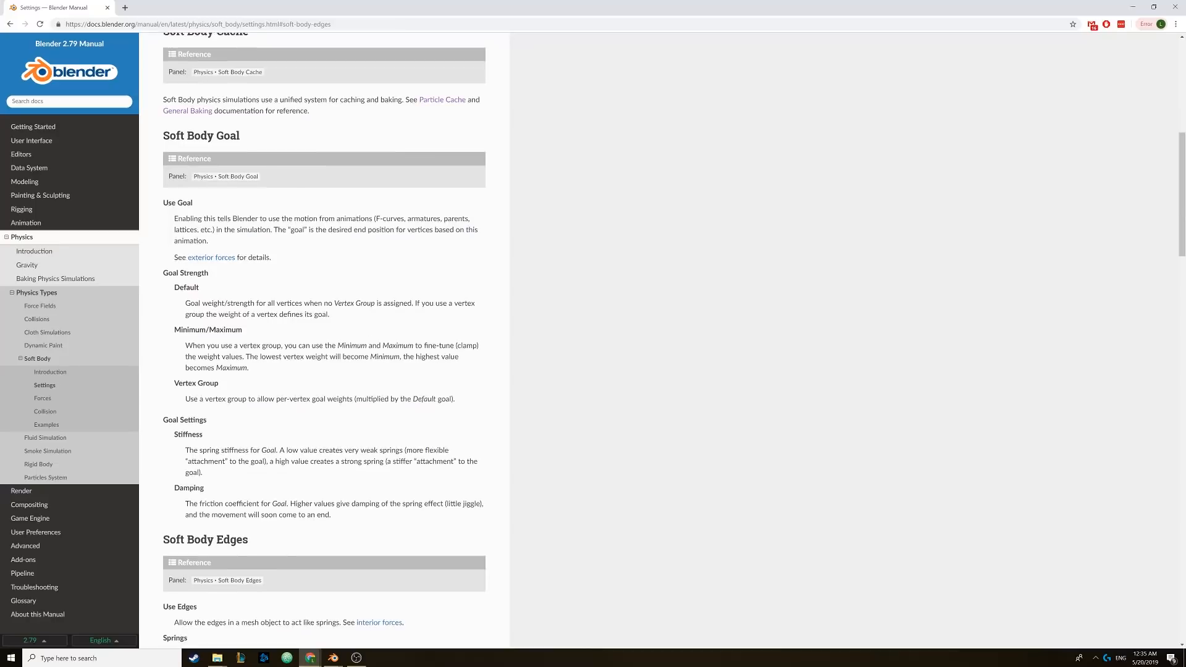
scroll(225, 335, "down", 9)
scroll(224, 334, "down", 1)
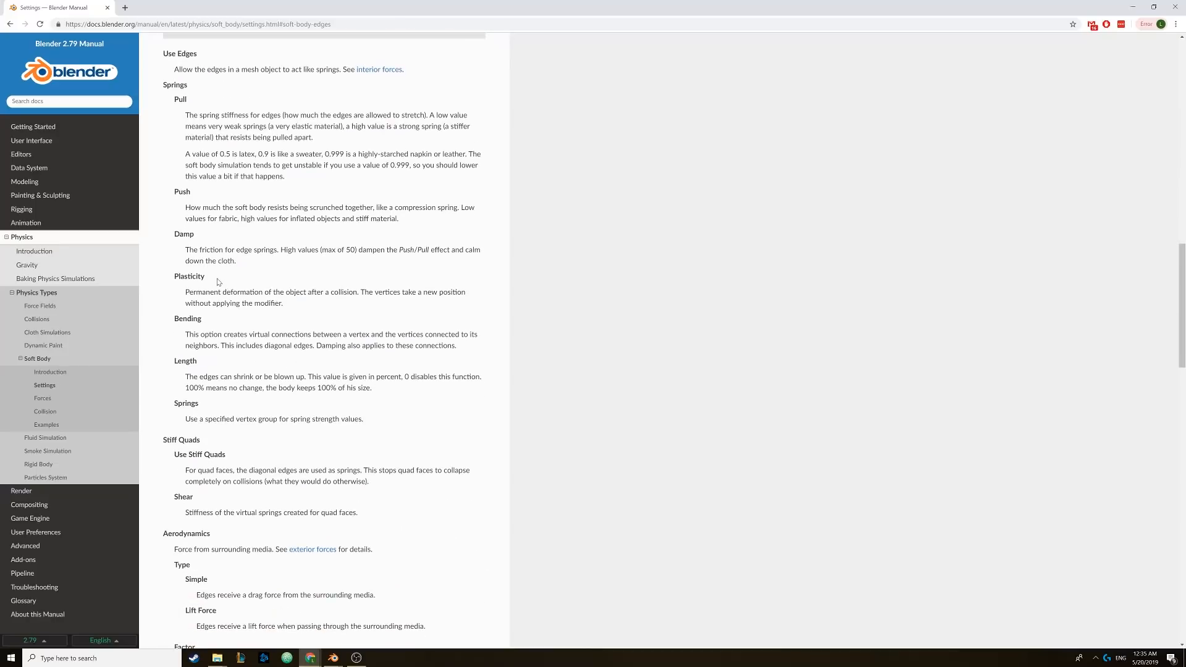
- Read the Damp description for soft body edge springs in the manual and minimize the browser
left_click_drag(186, 250, 291, 250)
left_click(415, 269)
left_click_drag(459, 250, 474, 262)
left_click(474, 262)
left_click_drag(399, 250, 434, 250)
left_click(435, 251)
left_click(1132, 7)
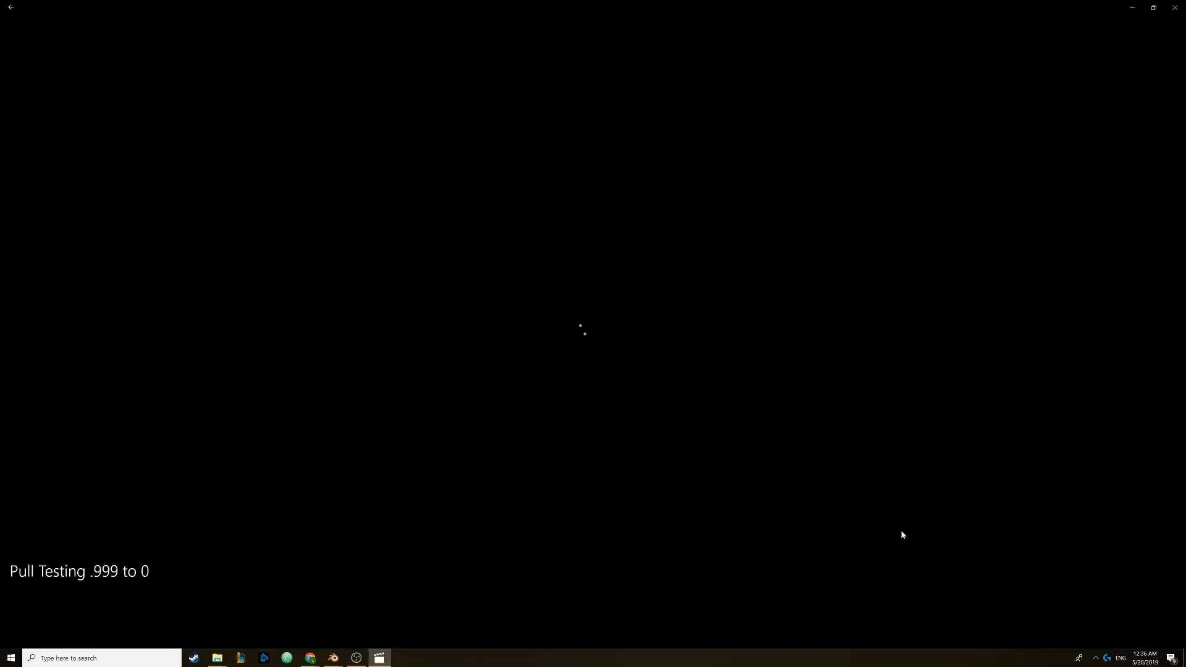
- Play the "Pull Testing .999 to 0" comparison video full screen and on repeat
left_click(1143, 617)
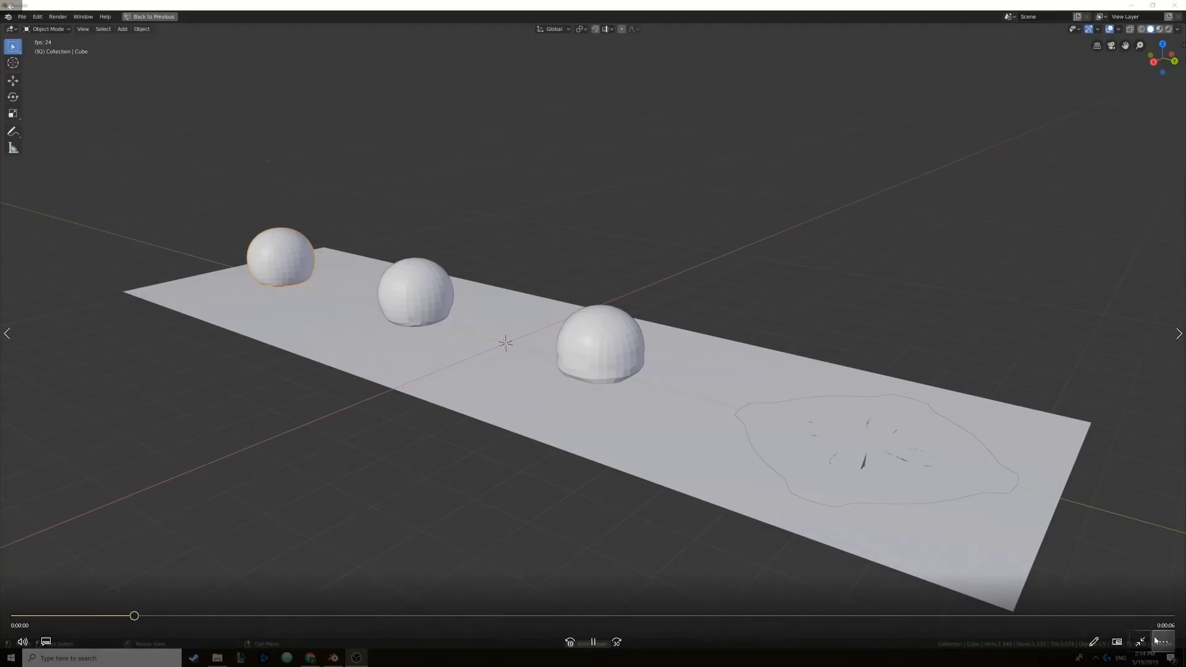
left_click(1157, 640)
left_click(1129, 591)
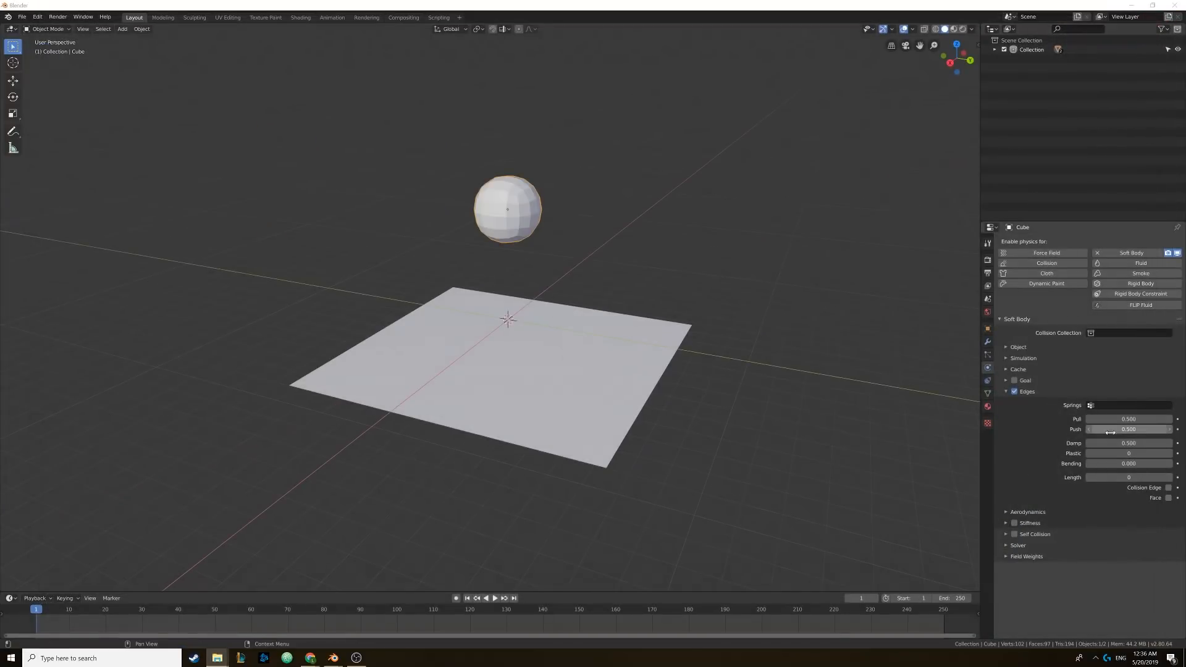
- Try adjusting Push in the ball's Edges settings and set it back to 0.5
left_click_drag(1112, 431, 1149, 430)
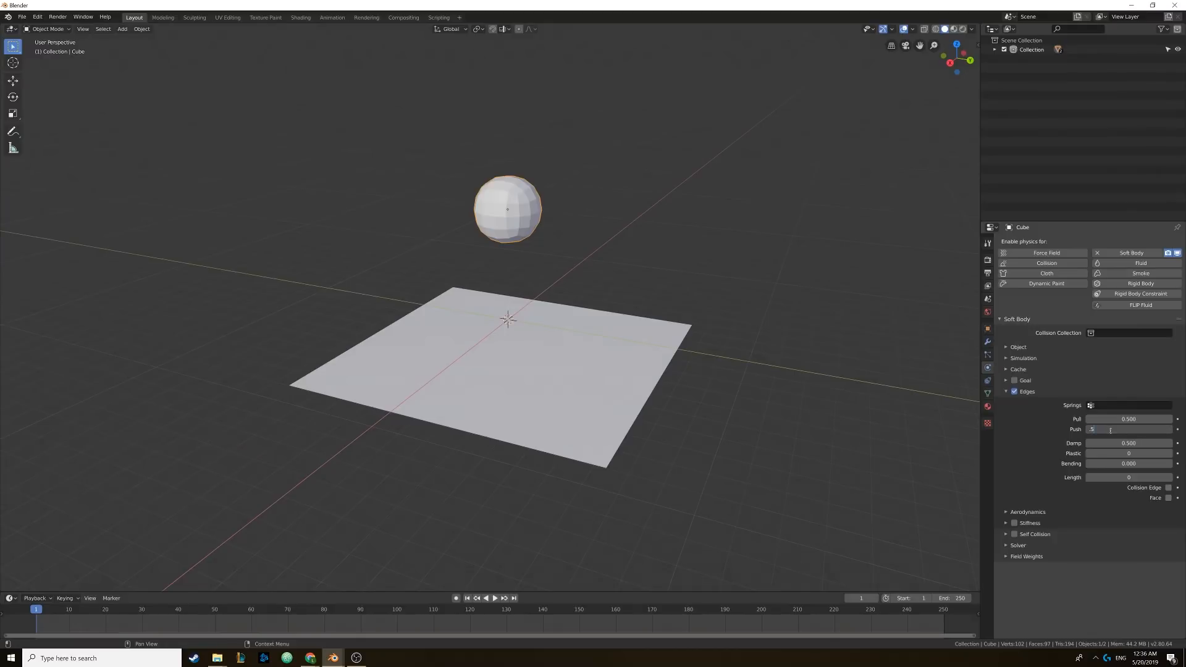
key("Return")
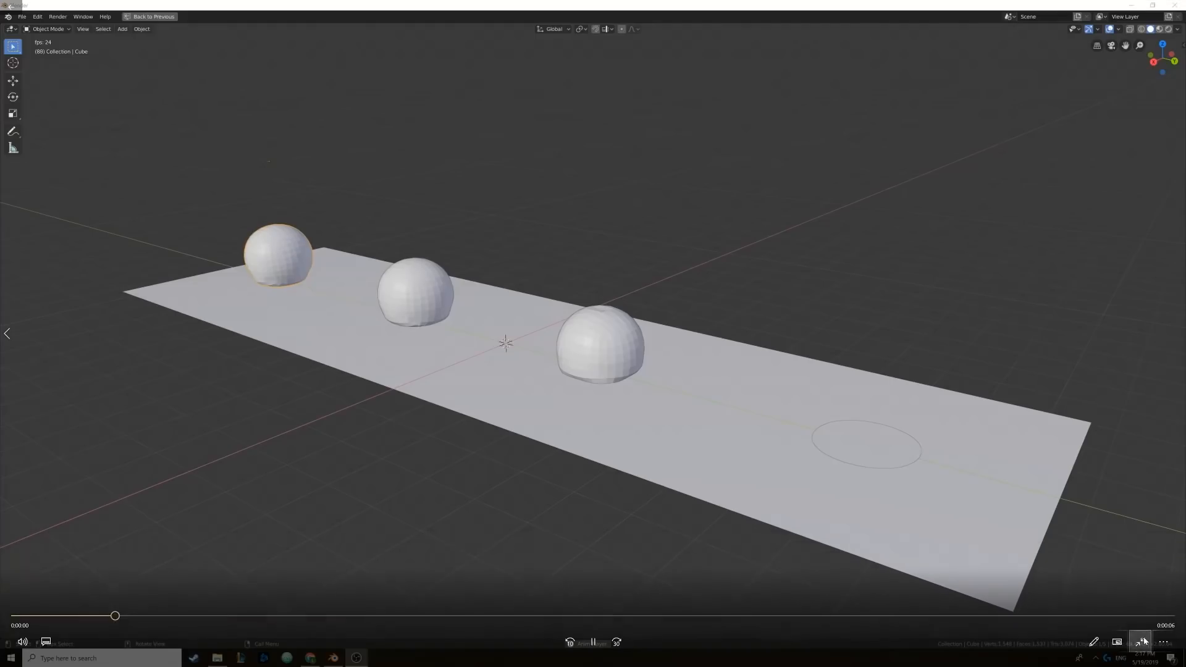
- Watch the next four-ball comparison video on repeat and exit its full-screen playback
left_click(1163, 641)
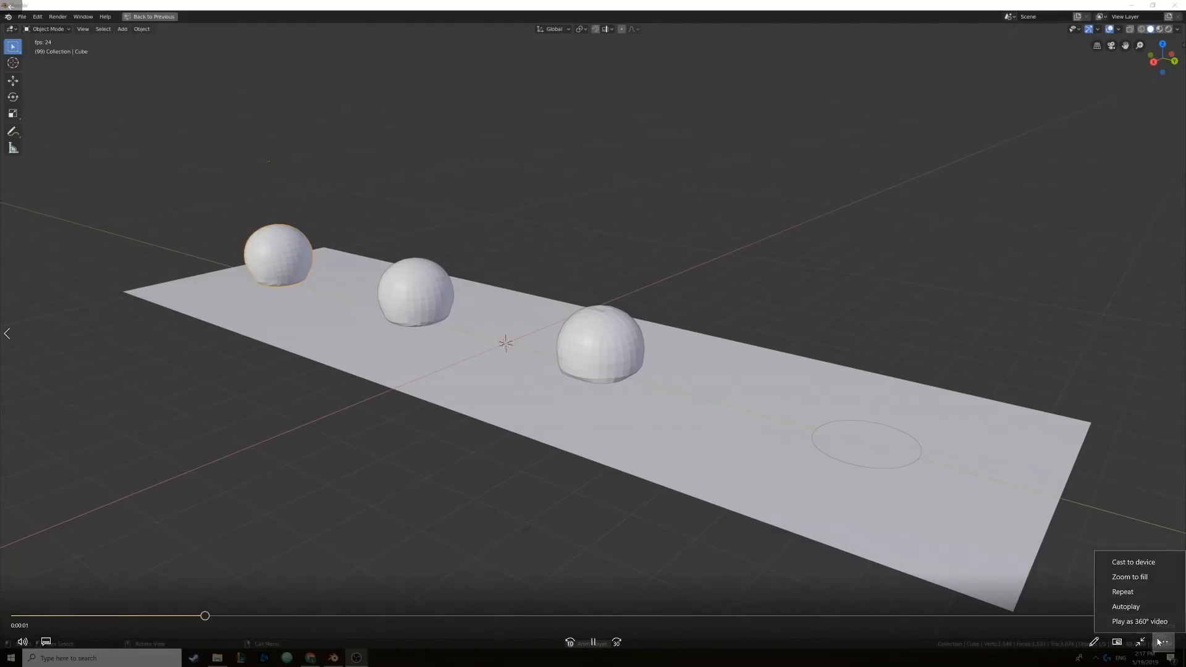
left_click(1135, 593)
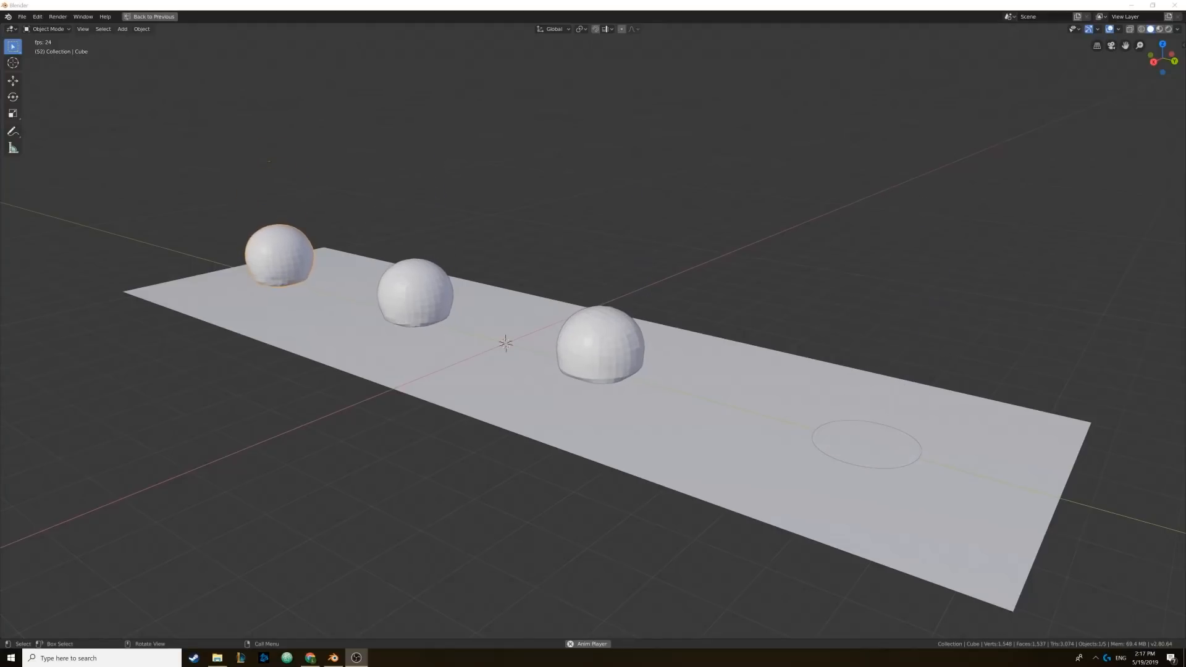
mouse_move(525, 384)
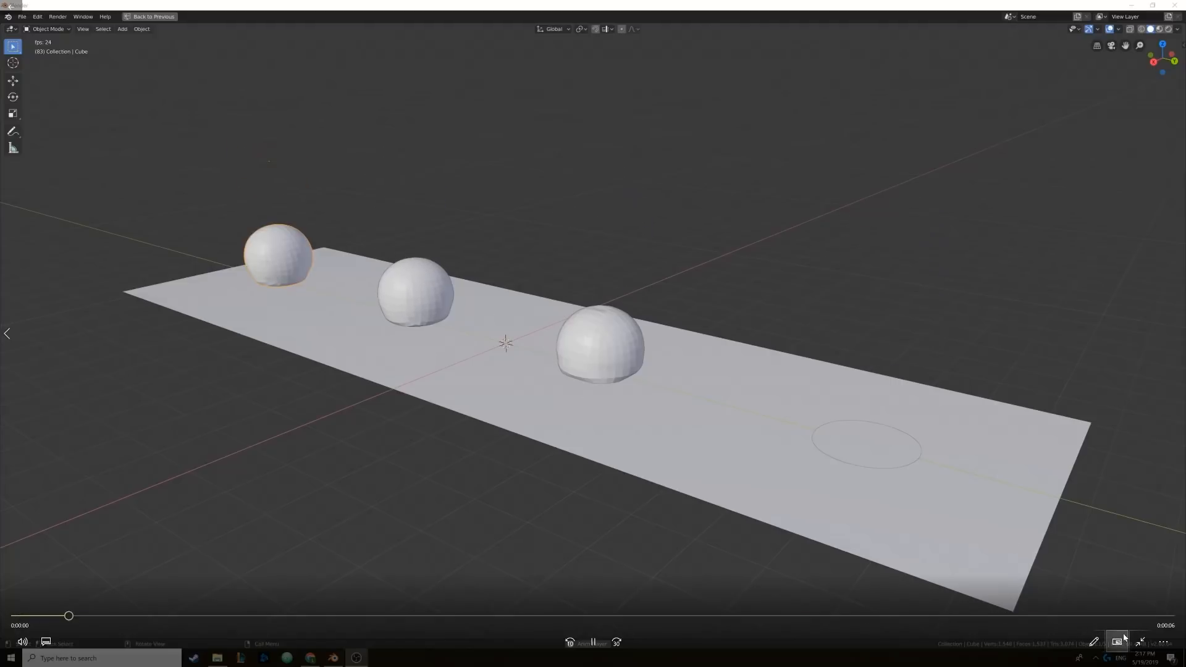
left_click(1140, 642)
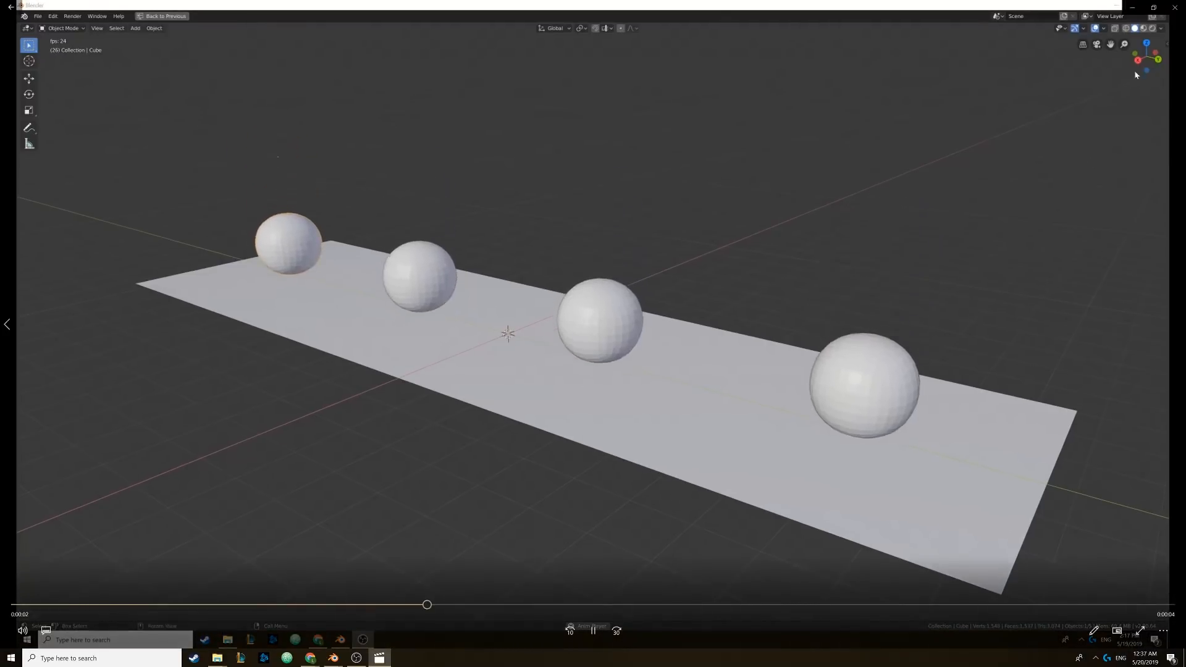
key("Escape")
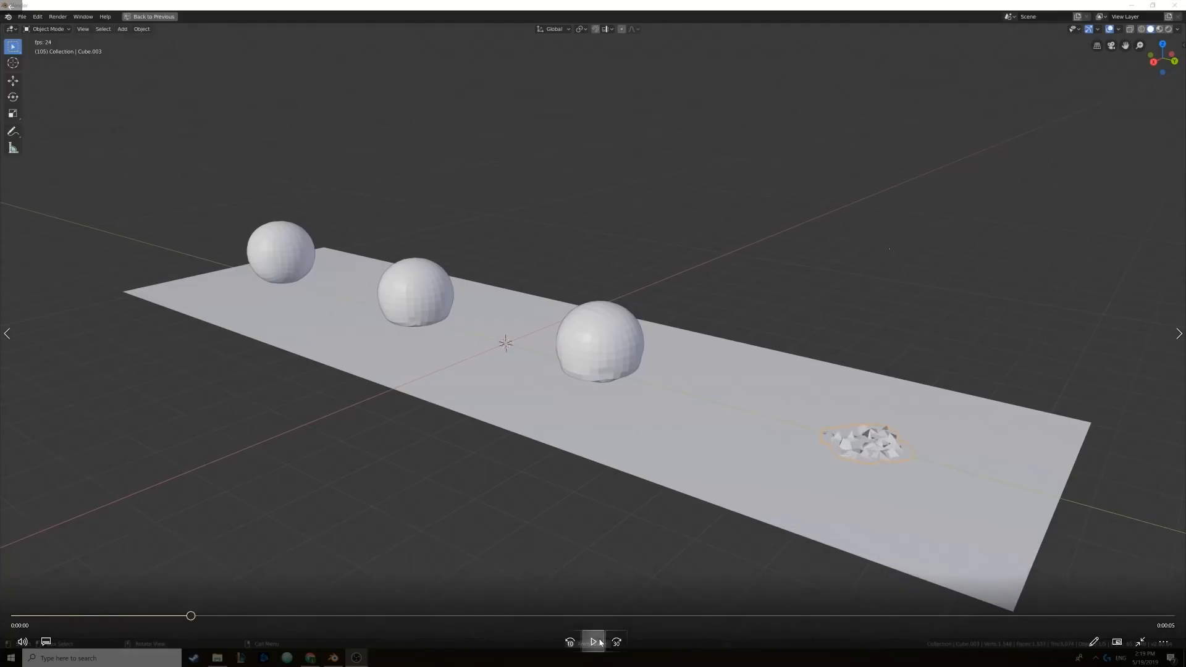
- Play the "Bending Testing, 10, 1, .5, 0" comparison video on repeat
left_click(1161, 644)
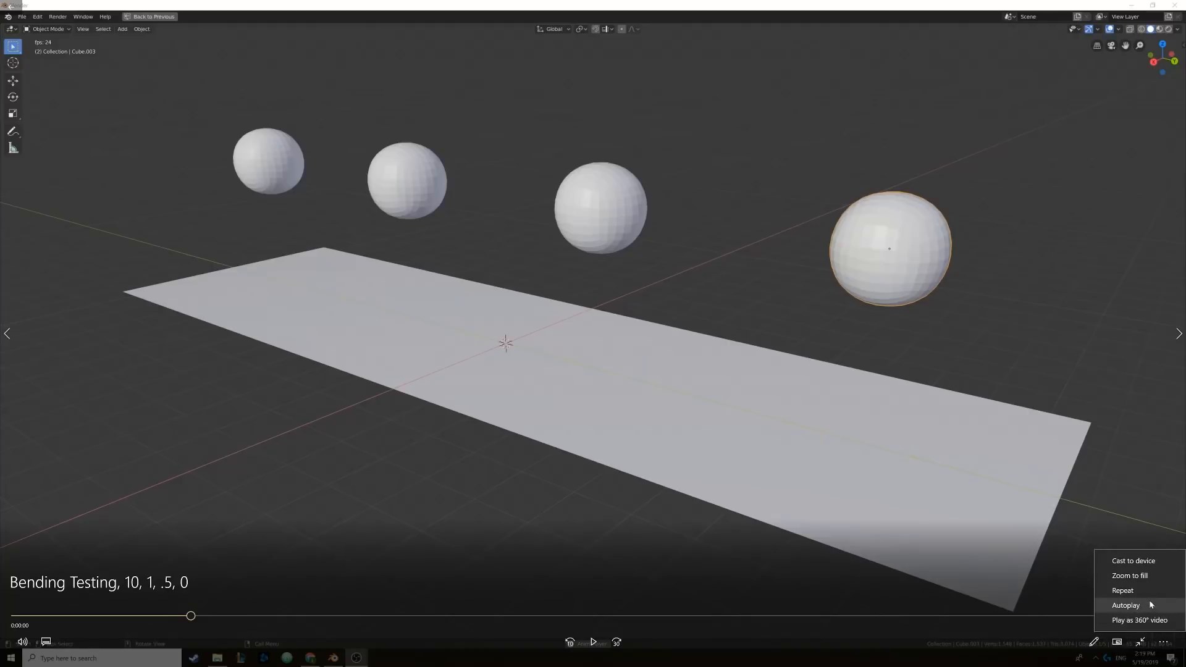
left_click(1144, 591)
left_click(604, 643)
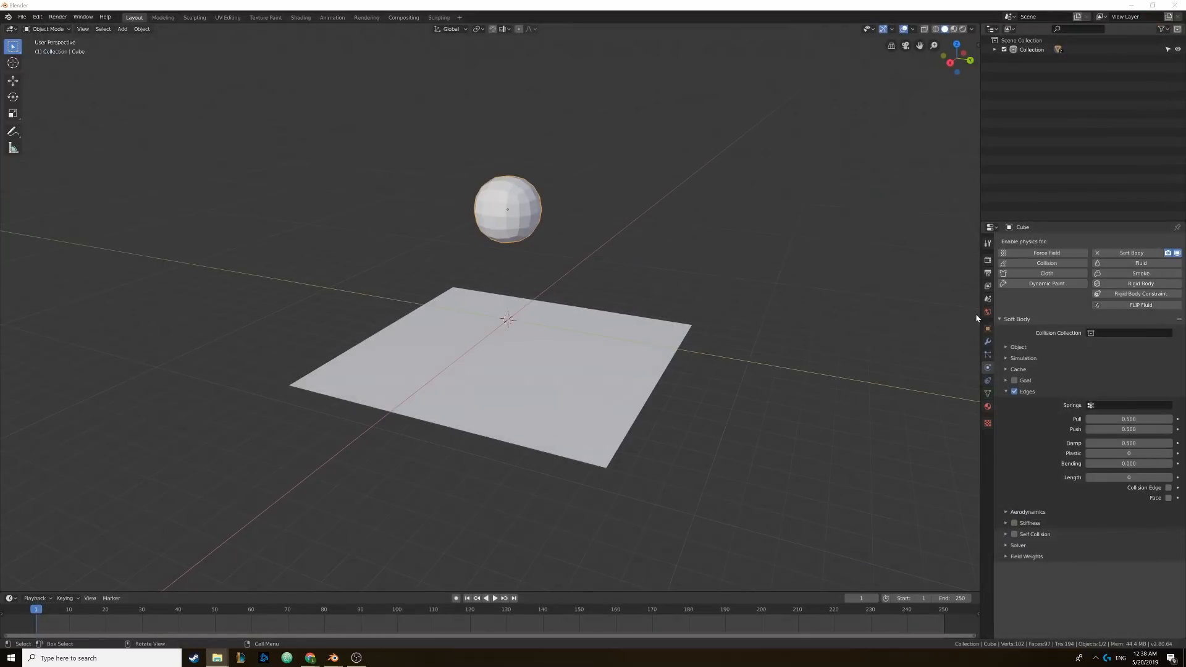
- Expand the Object section of the ball's soft body settings, try a Mass of 0.3 kg, and restore it to 1 kg
left_click(1007, 348)
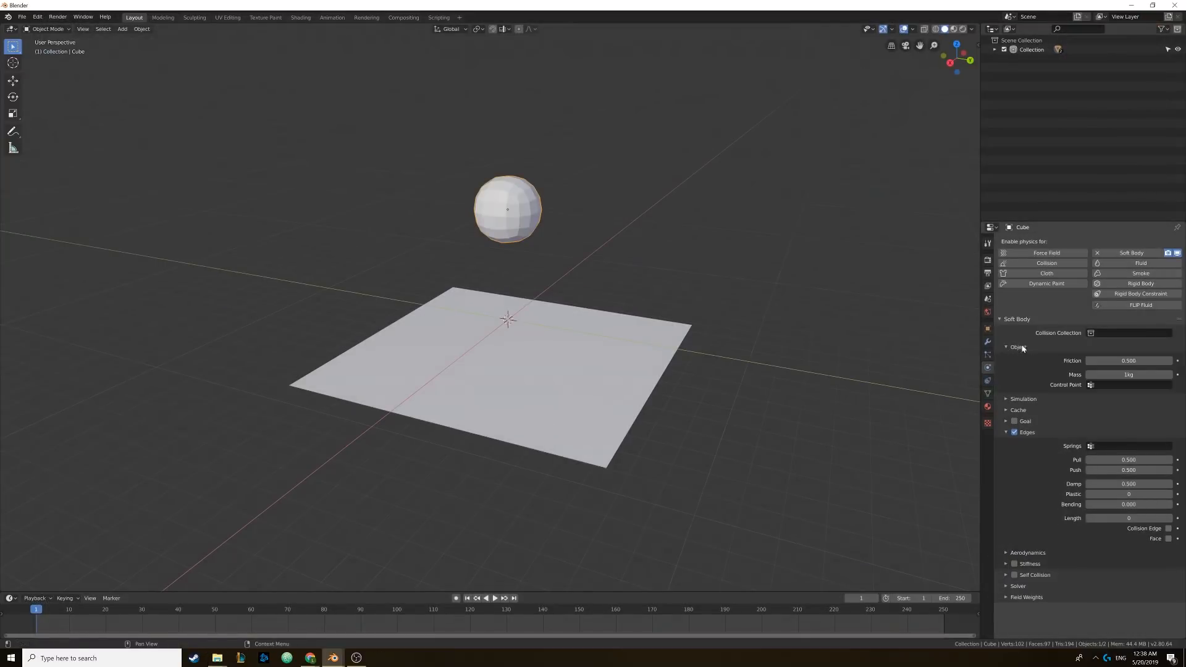
left_click(1123, 374)
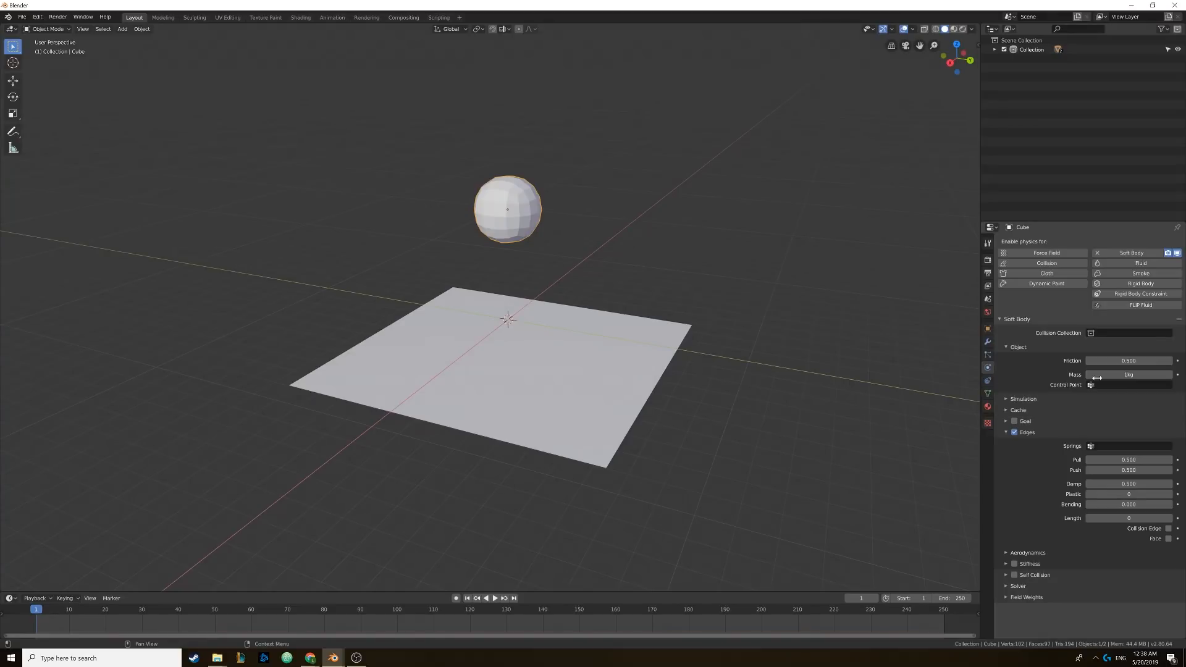
type("0.2")
key("Return")
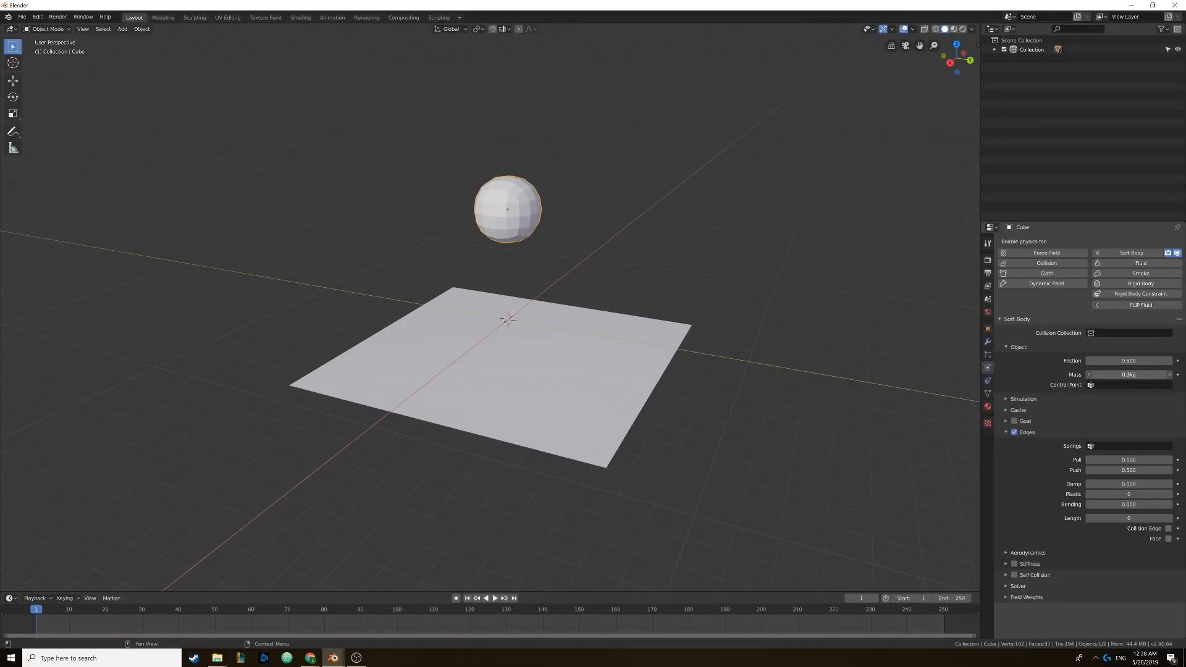
left_click(1094, 375)
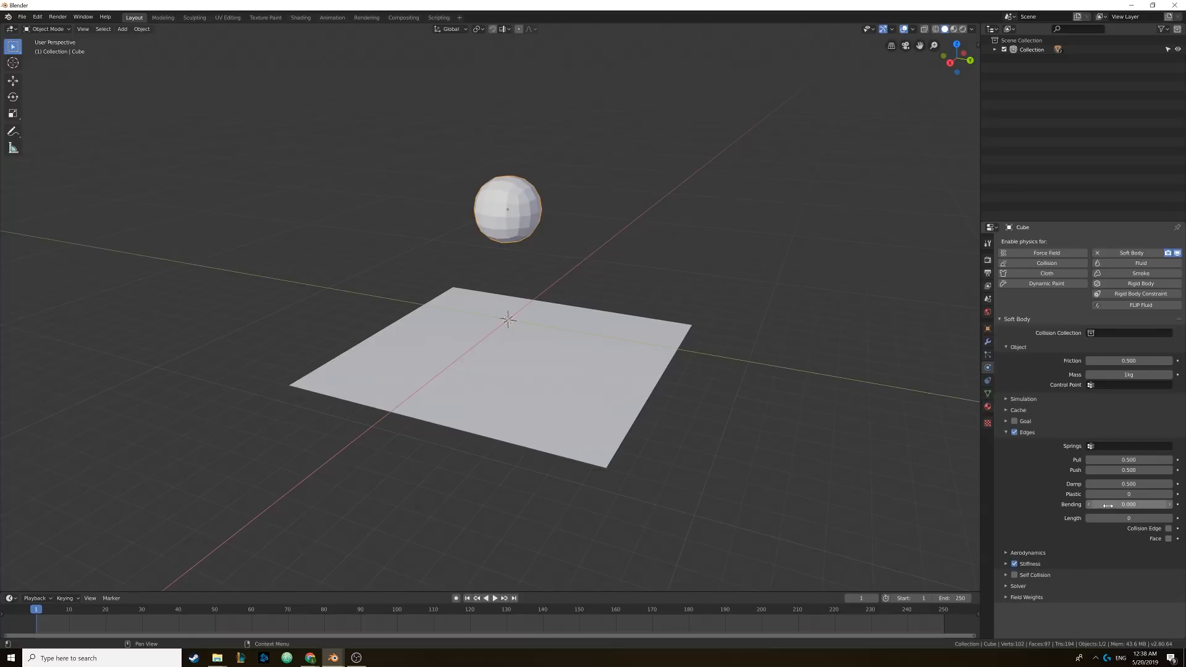
- Try adjusting Bending in the ball's Edges settings and reset it to 0
left_click_drag(1108, 501, 1136, 501)
left_click(1099, 504)
type("0")
key("Return")
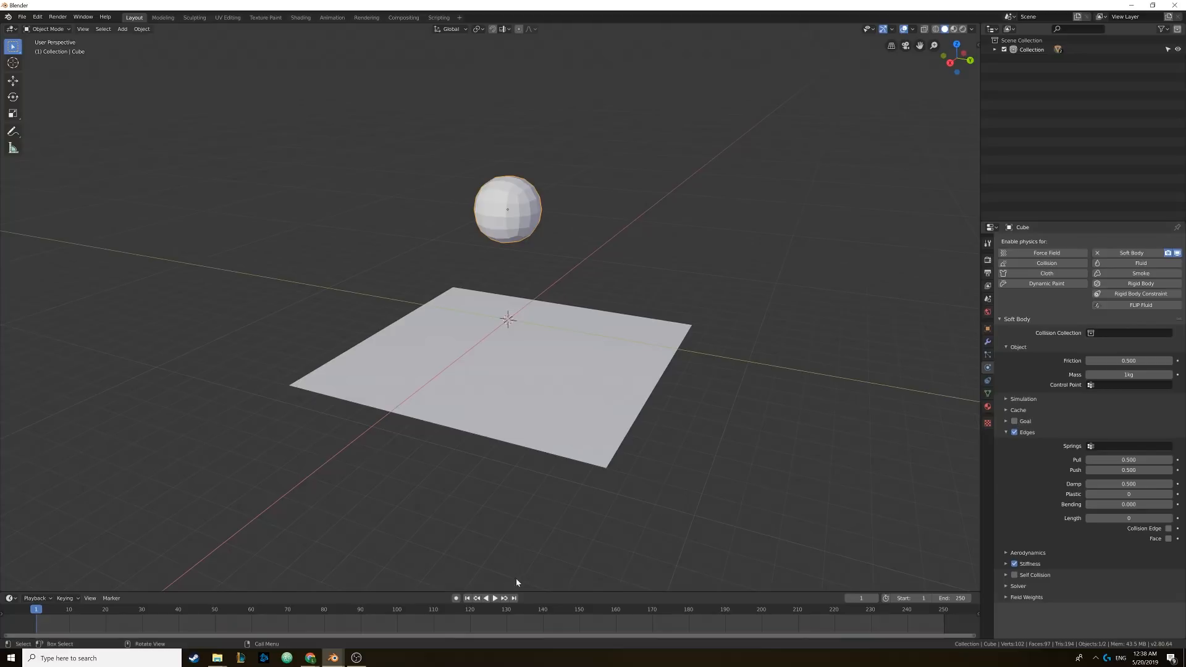
- Preview the ball's fall onto the plane with zero Bending and return to frame 1
left_click(494, 598)
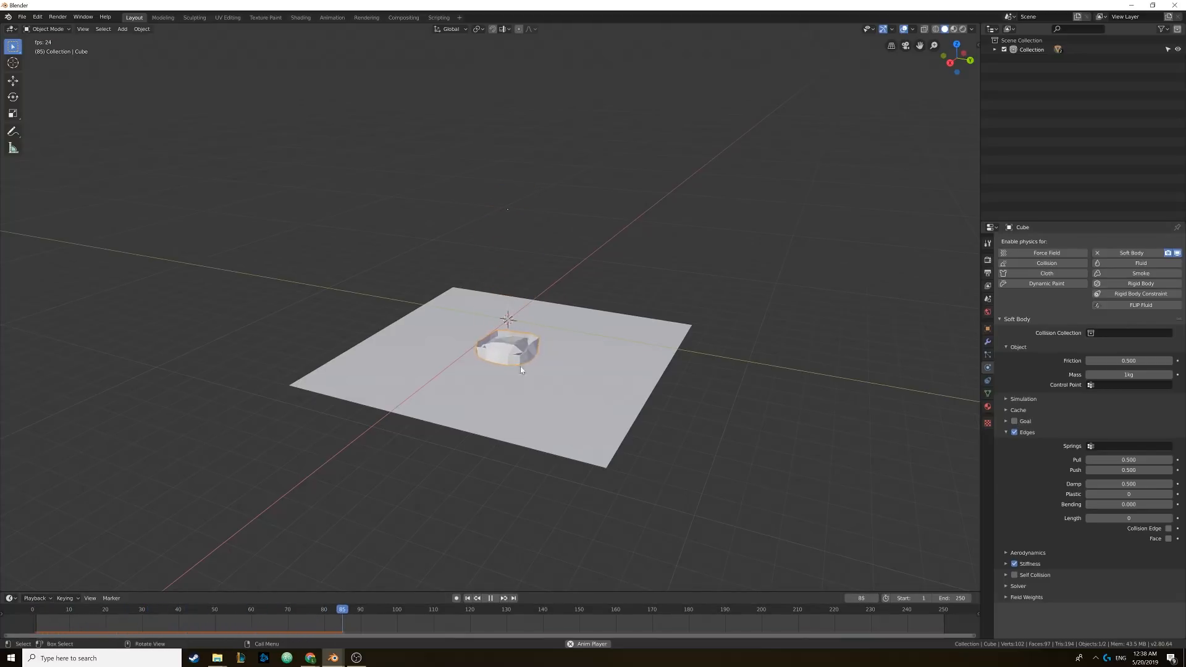
left_click(490, 598)
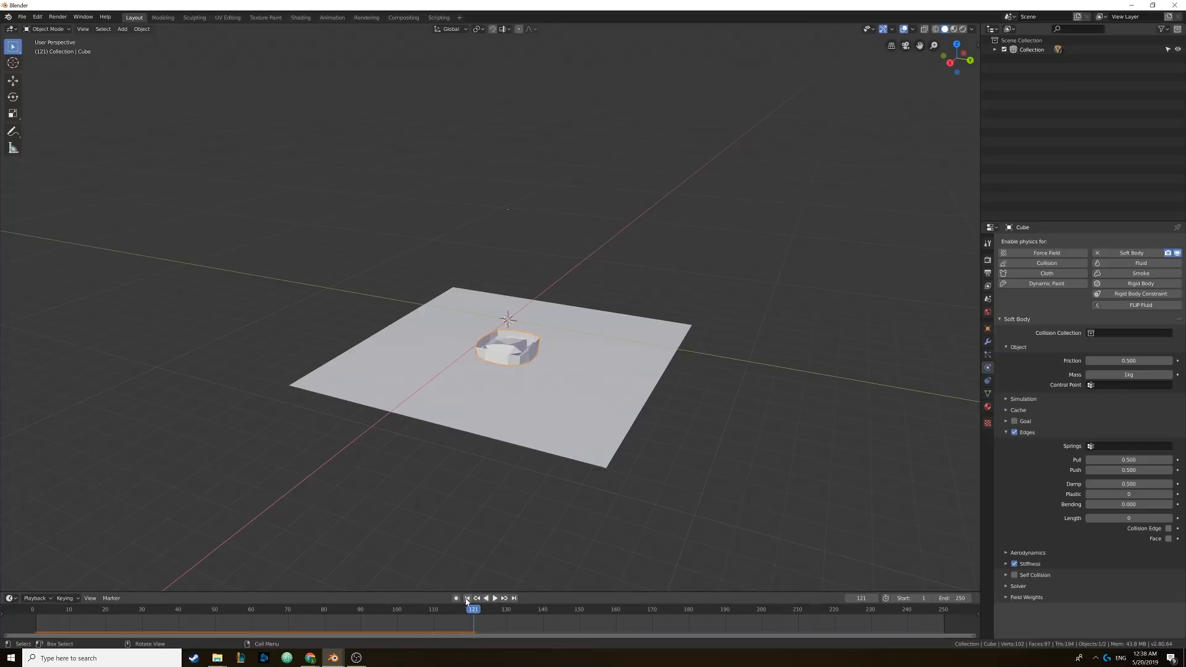
left_click(468, 597)
- Set Bending to 10, preview the ball's fall from a lower viewing angle, and return to frame 1
left_click(1128, 504)
type("10")
key("Return")
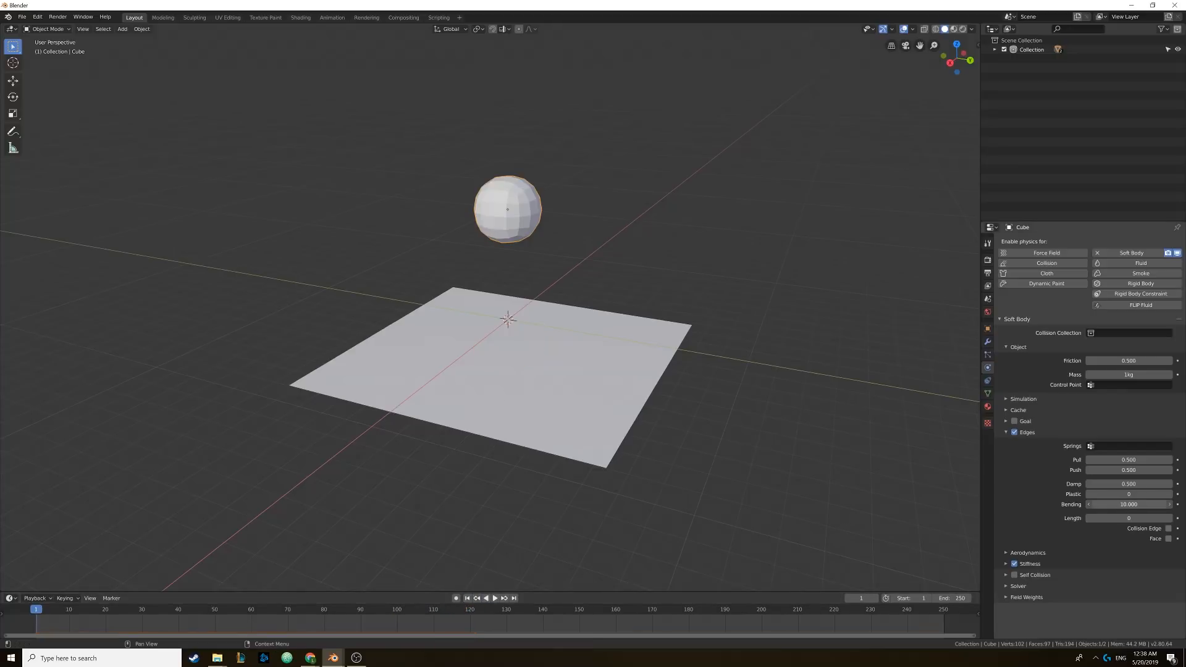
left_click(496, 598)
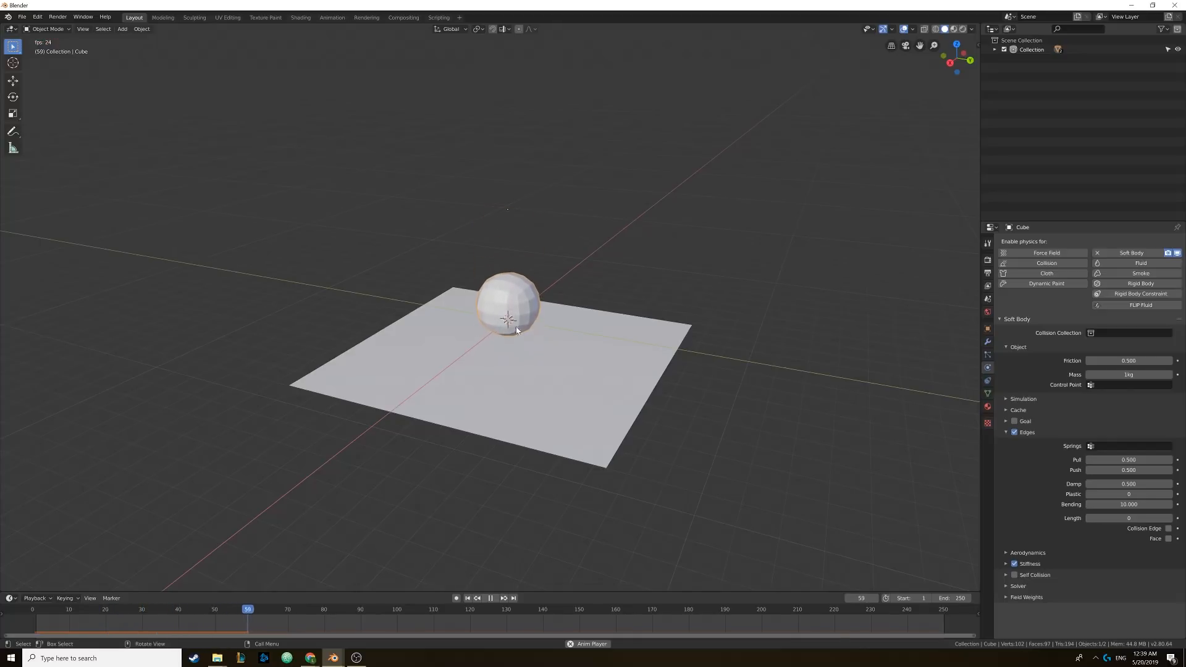
middle_click_drag(516, 330, 502, 364)
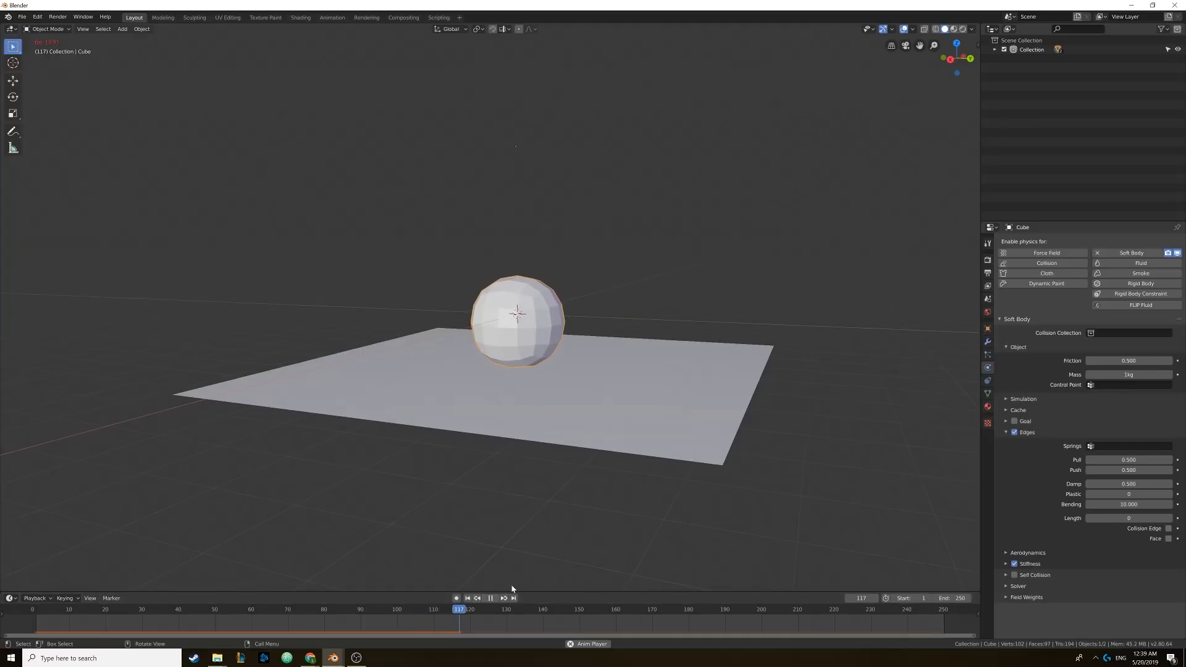
left_click(489, 598)
left_click(468, 598)
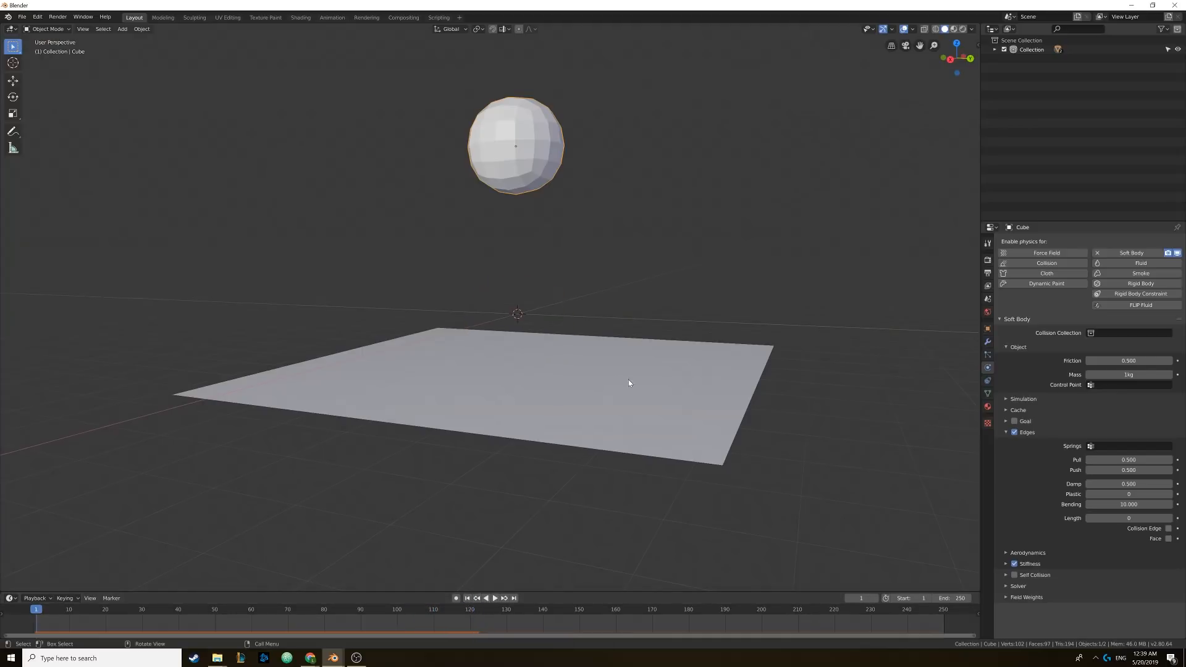
- Lower Bending to 3.4, preview the ball's fall again, and return to frame 1
left_click_drag(1130, 504, 1102, 504)
left_click(494, 597)
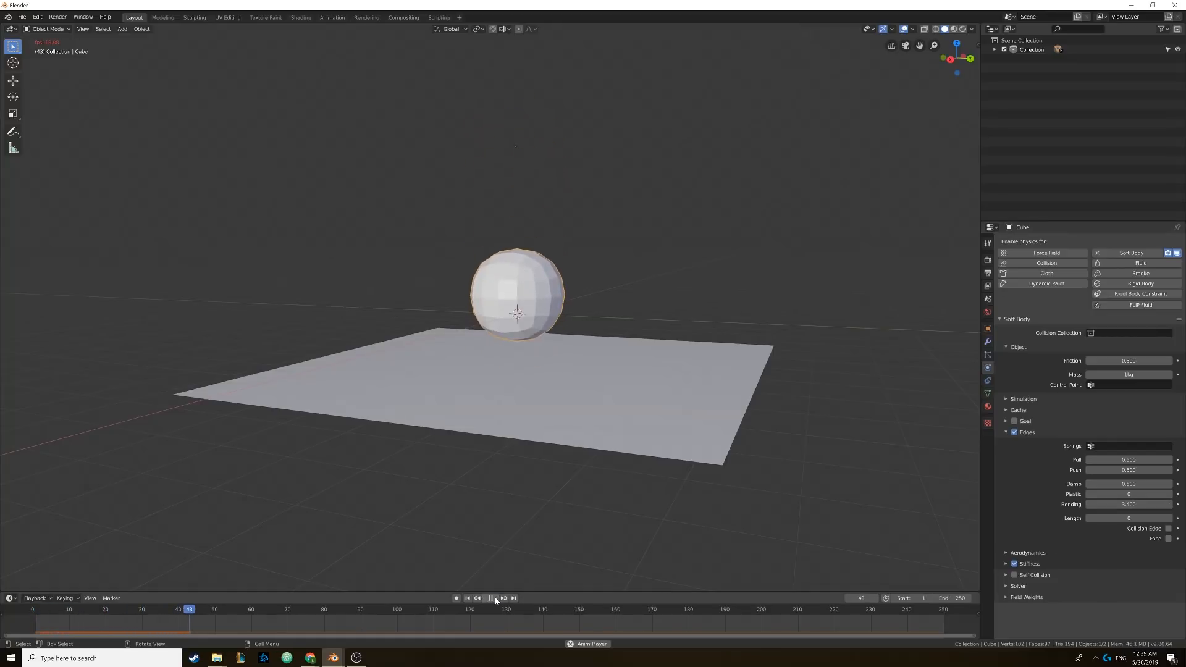
left_click(493, 599)
left_click(466, 598)
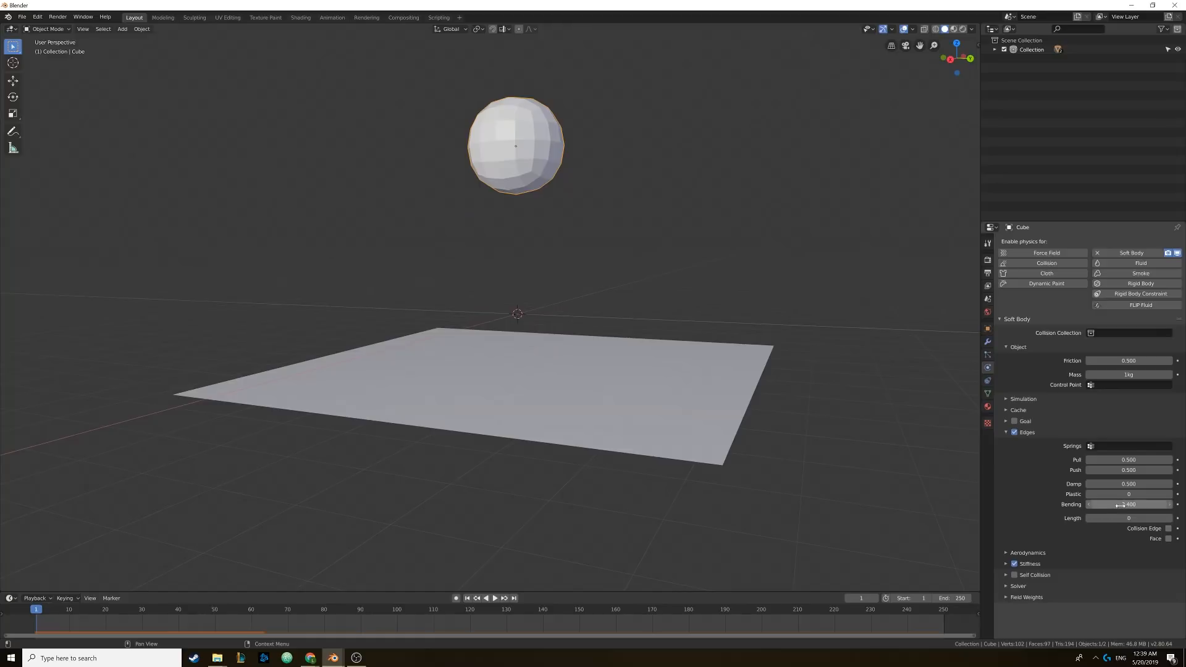
- Reduce Bending to 0.4, preview how the ball lands on the plane, and return to frame 1
left_click_drag(1126, 504, 1093, 504)
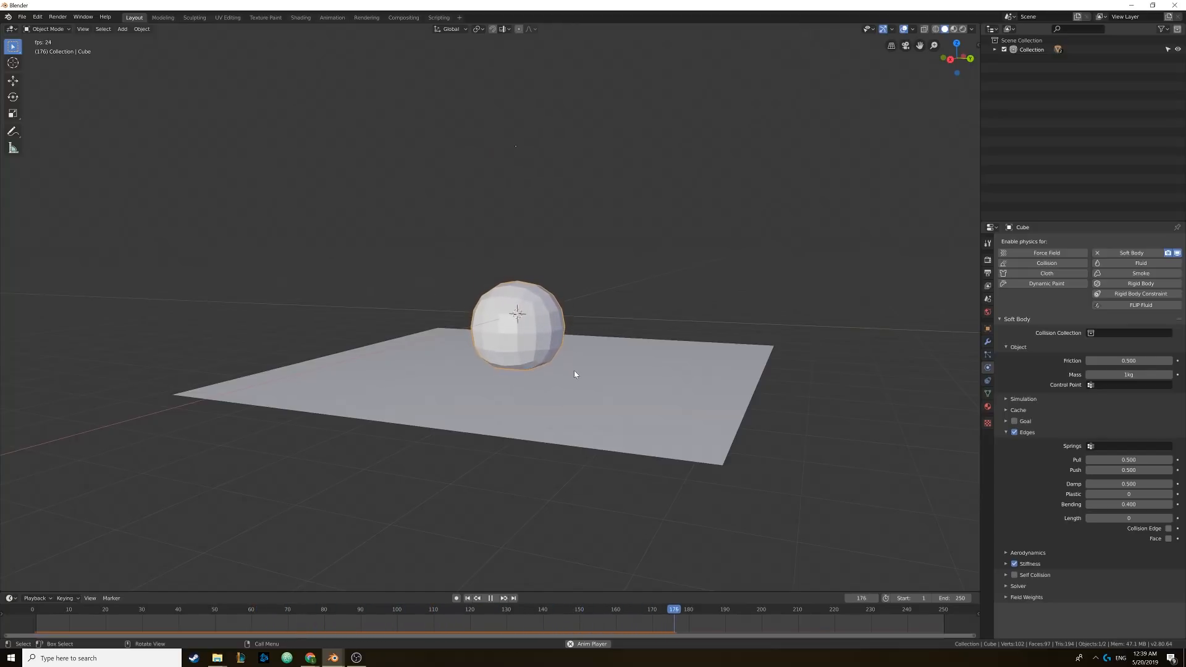
left_click(491, 597)
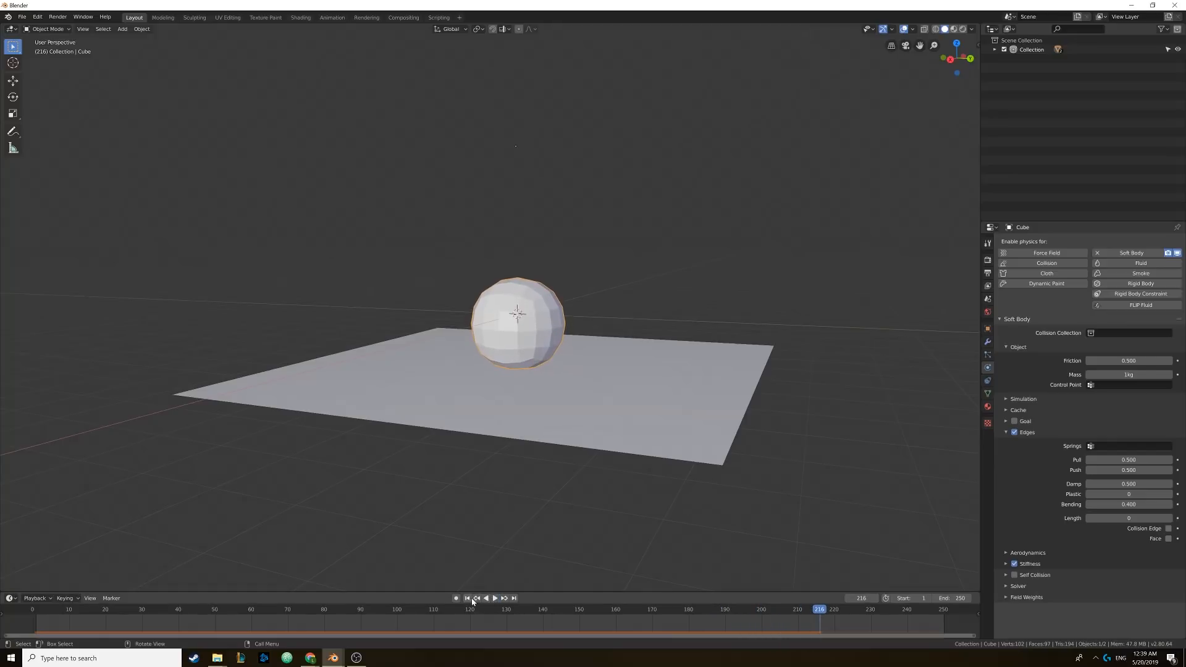
left_click(467, 597)
- Expand the Self Collision section of the ball's soft body settings and switch to the flag scene
middle_click_drag(583, 394, 583, 402)
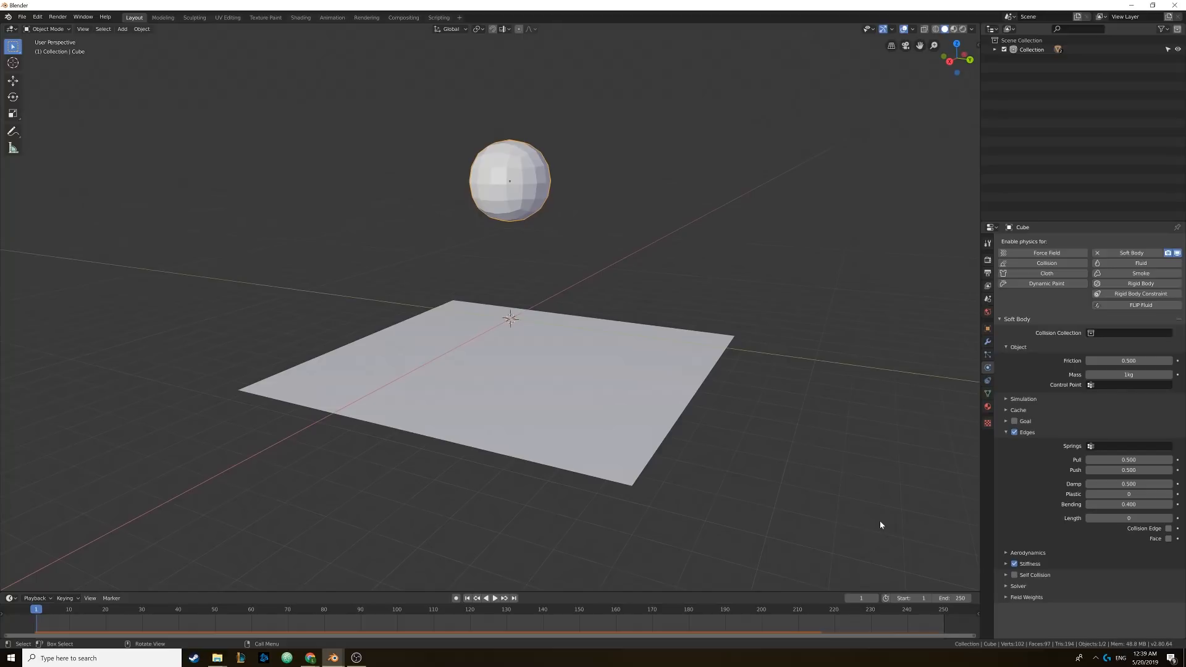
left_click(1005, 576)
scroll(1054, 524, "down", 1)
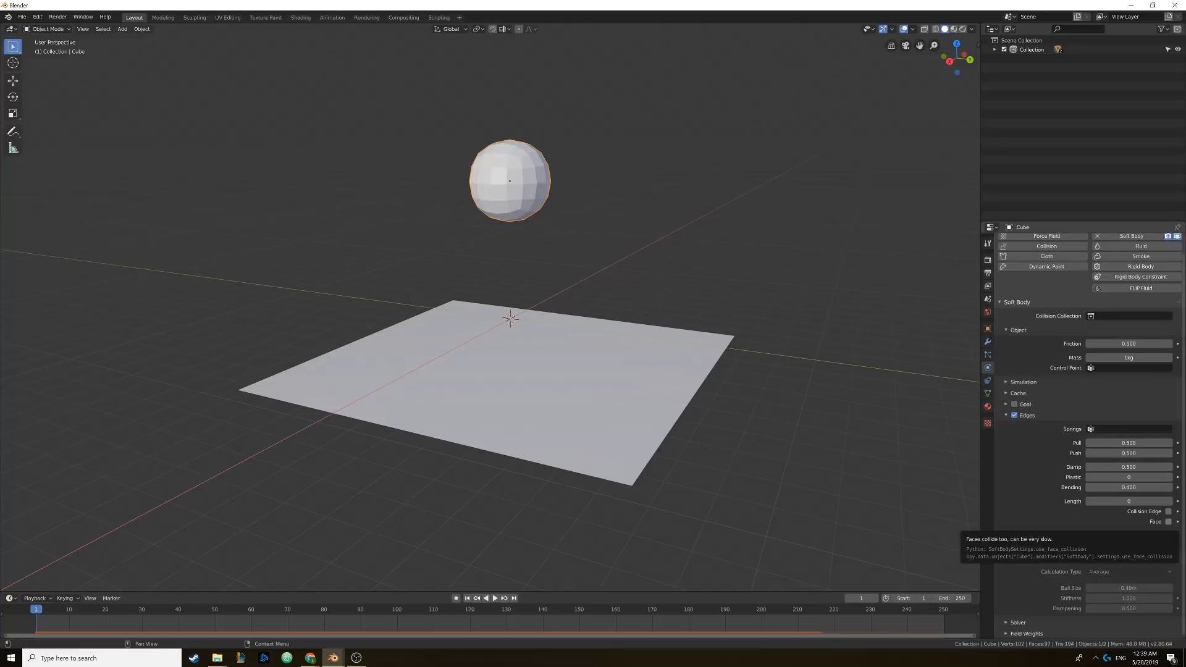
mouse_move(316, 664)
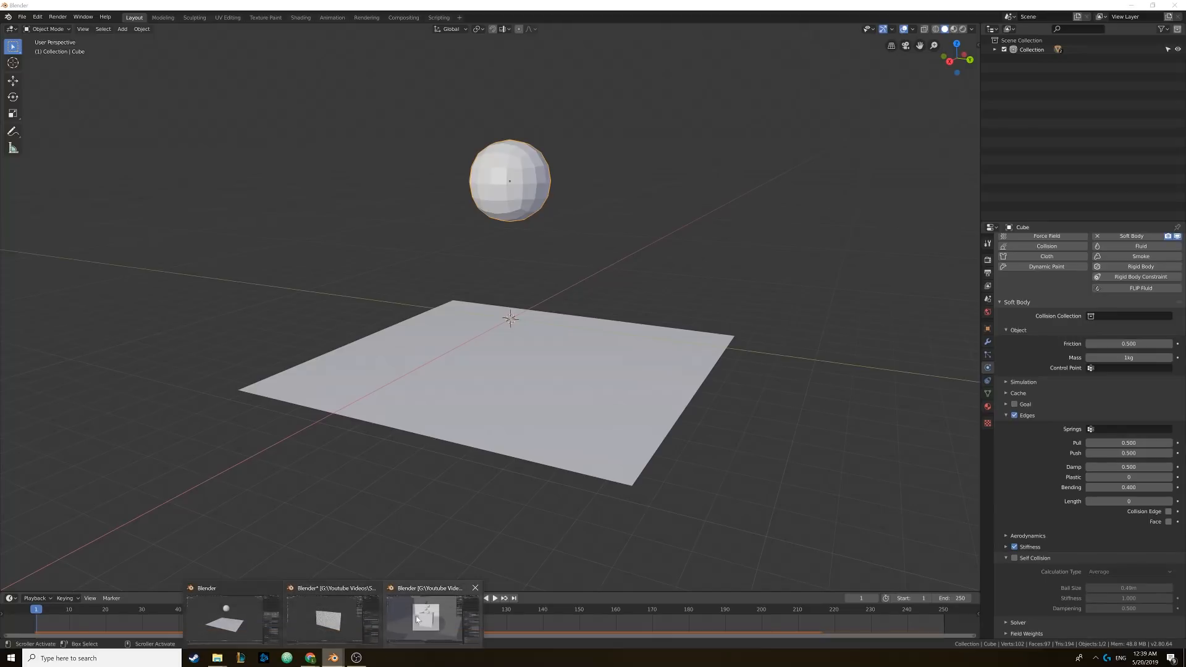
left_click(329, 618)
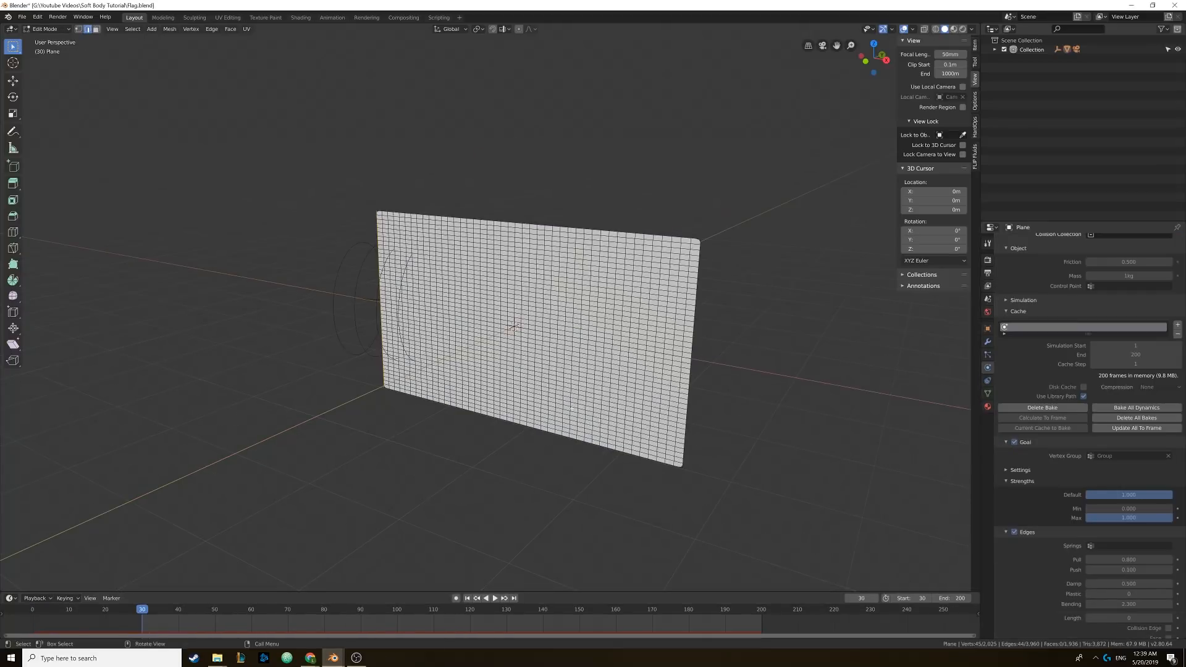
- Return the flag plane to Object Mode and expand the Self Collision section of its soft body settings
key("Tab")
scroll(1027, 479, "down", 4)
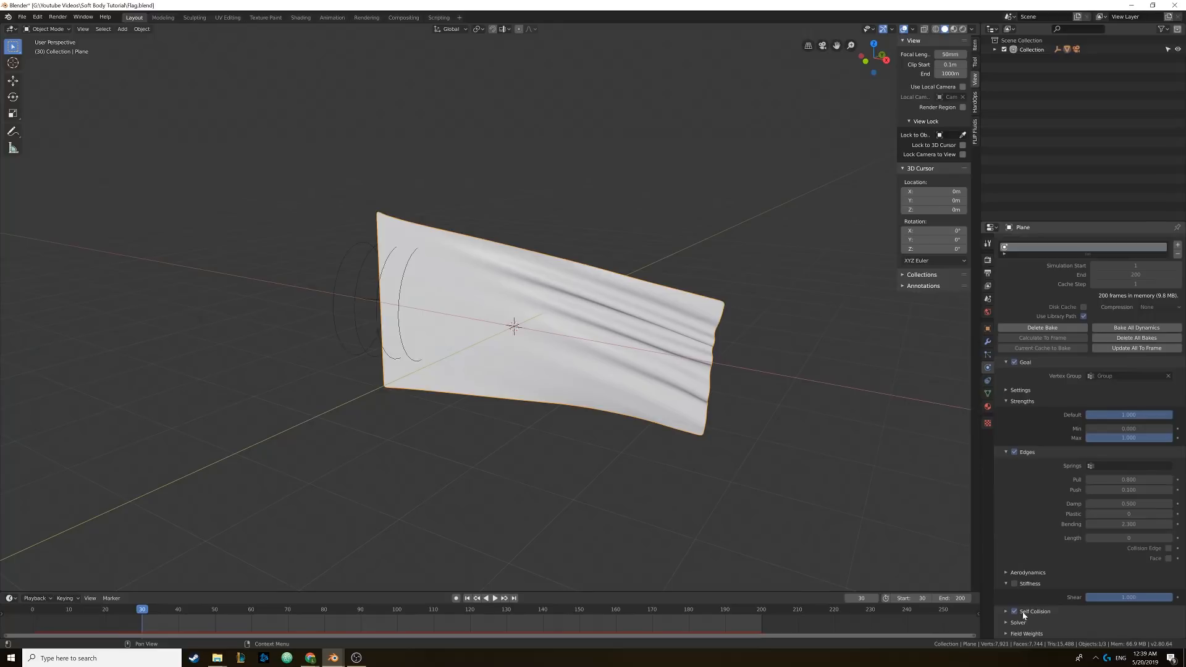
left_click(1023, 611)
scroll(1025, 586, "down", 3)
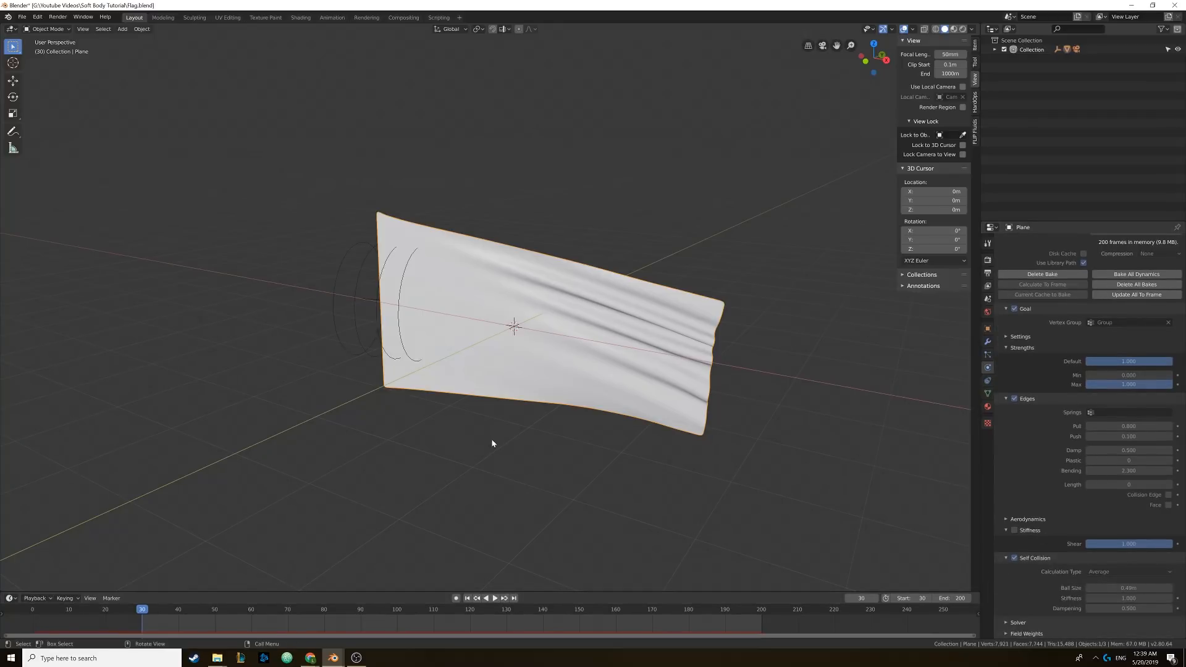
middle_click_drag(495, 417, 527, 400, "shift")
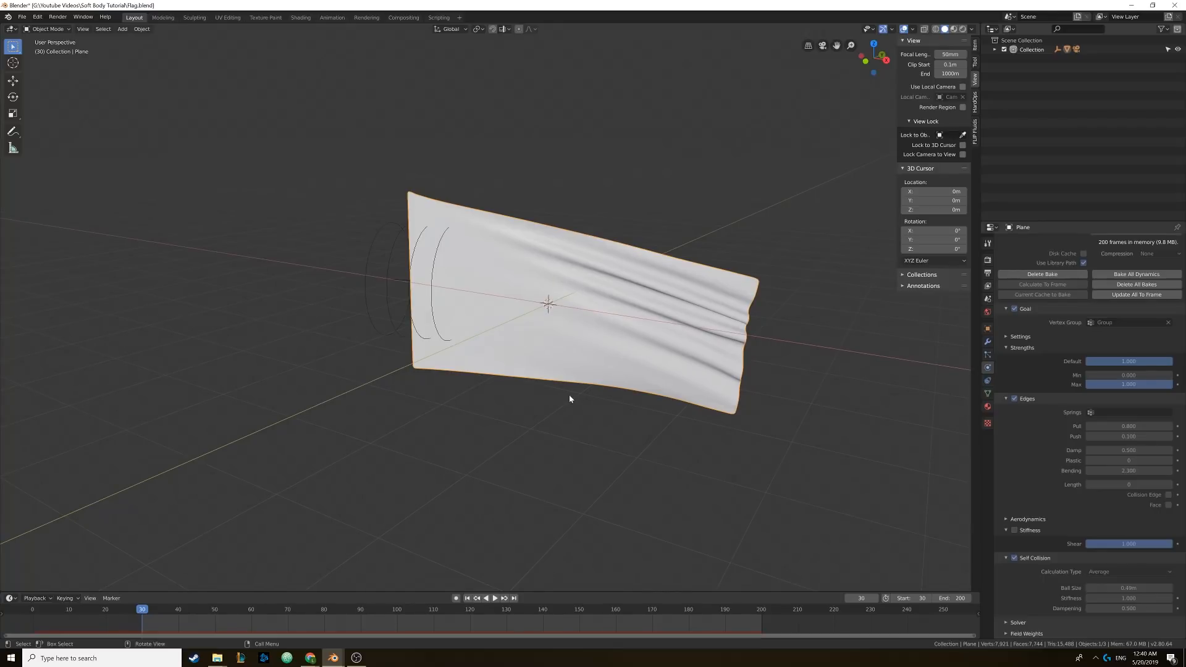
- Check the wind force field's settings, reselect the flag, and play its animation, stopping at frame 82
left_click(414, 305)
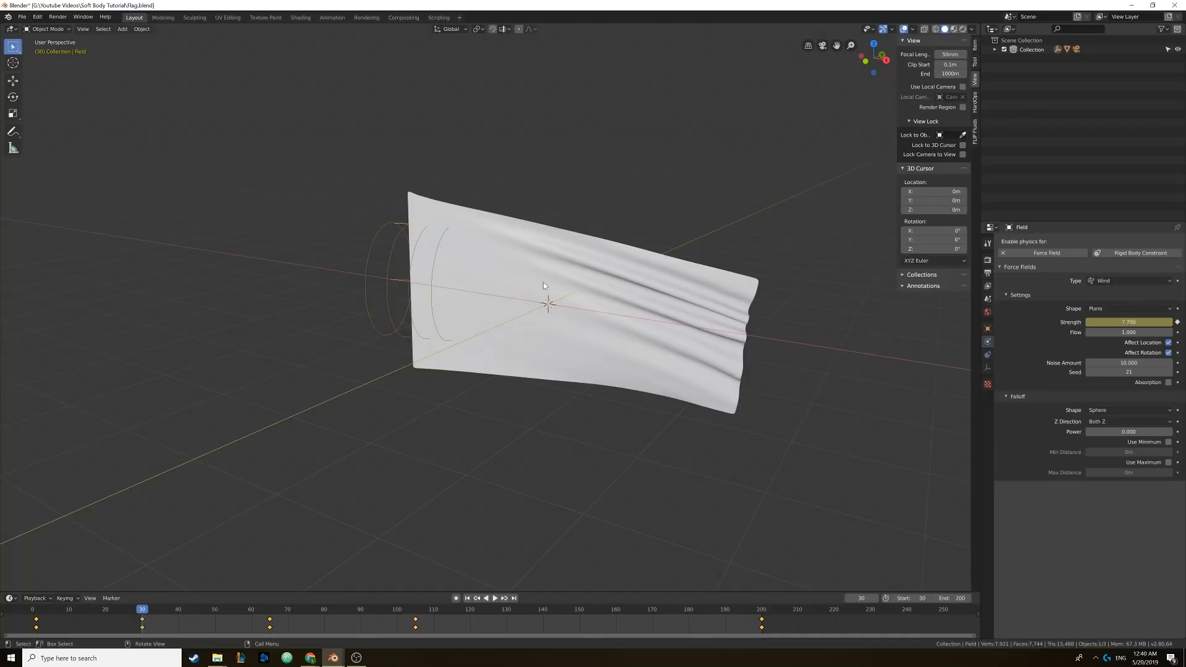
left_click(573, 316)
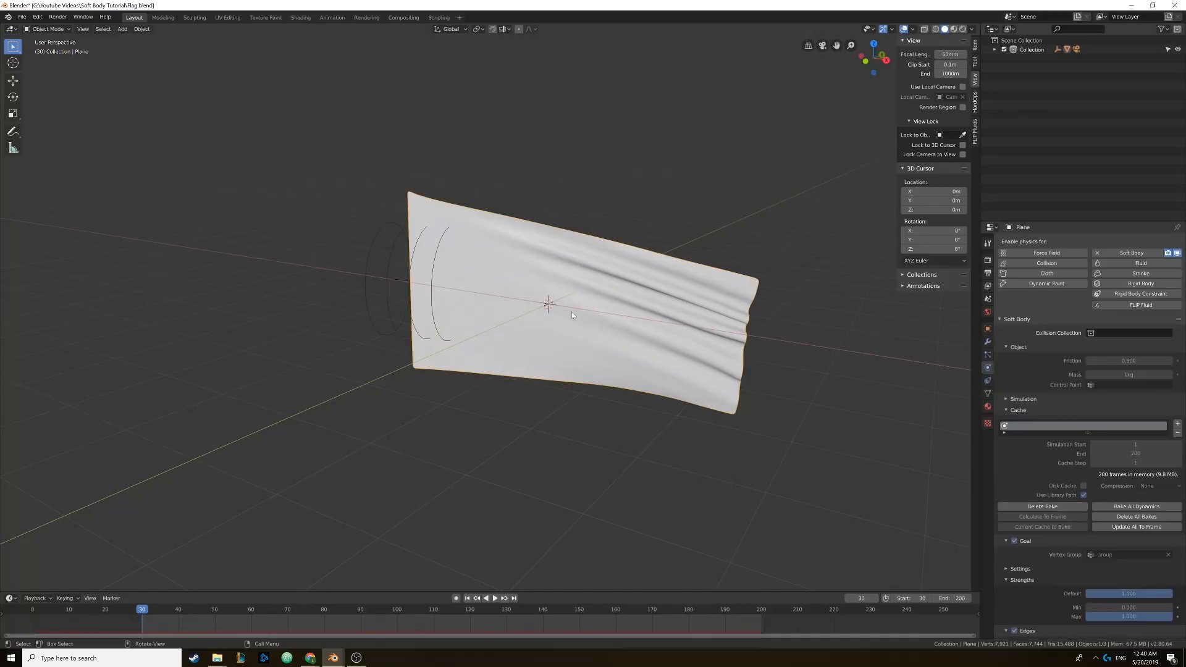
left_click(495, 598)
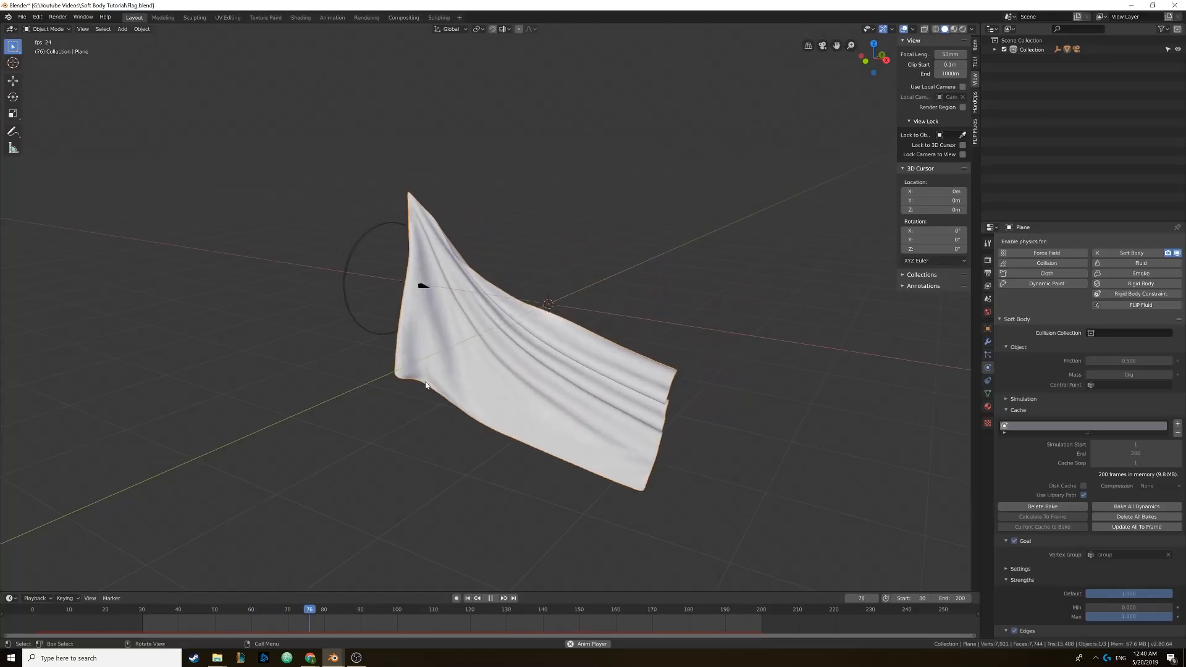
key("space")
left_click_drag(396, 613, 331, 613)
middle_click_drag(410, 535, 512, 351)
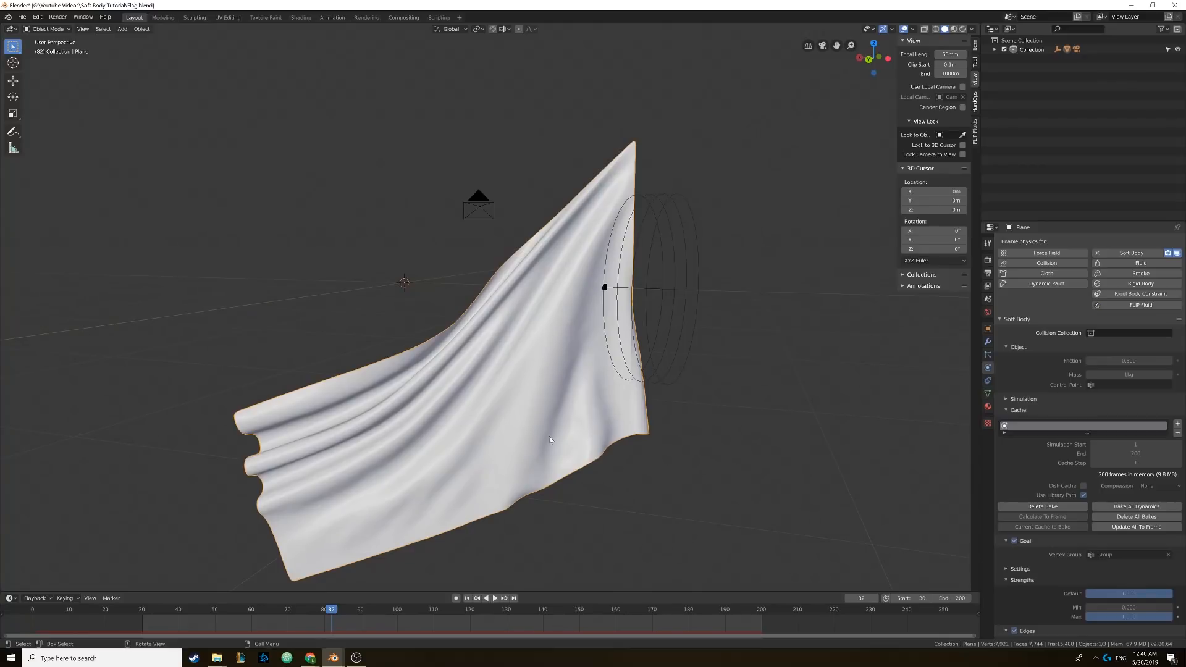
- Examine the flag's folds from several angles together with its soft body Edges and Self Collision settings
scroll(1017, 578, "down", 9)
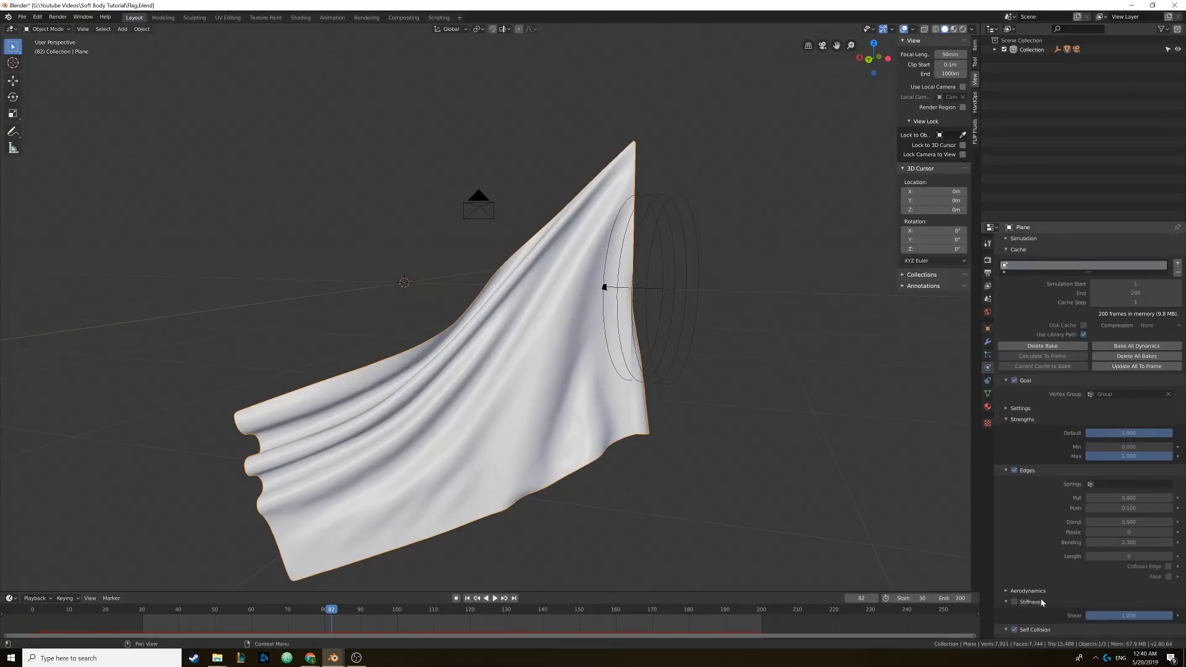
scroll(1050, 581, "down", 1)
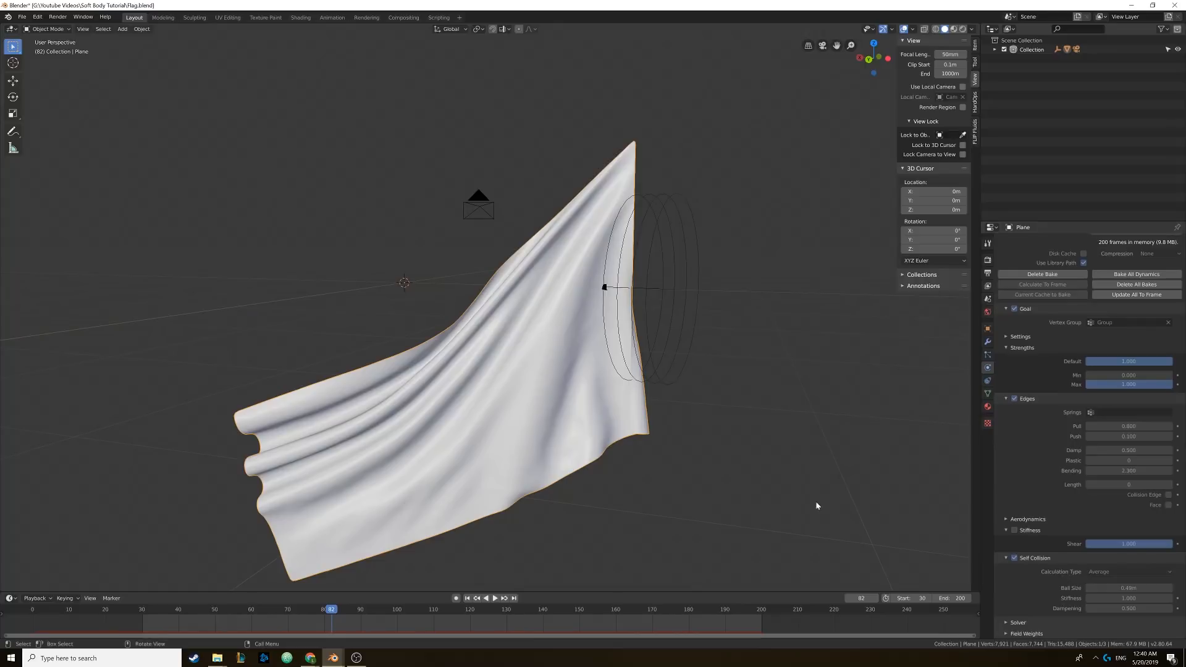
middle_click_drag(497, 391, 621, 419)
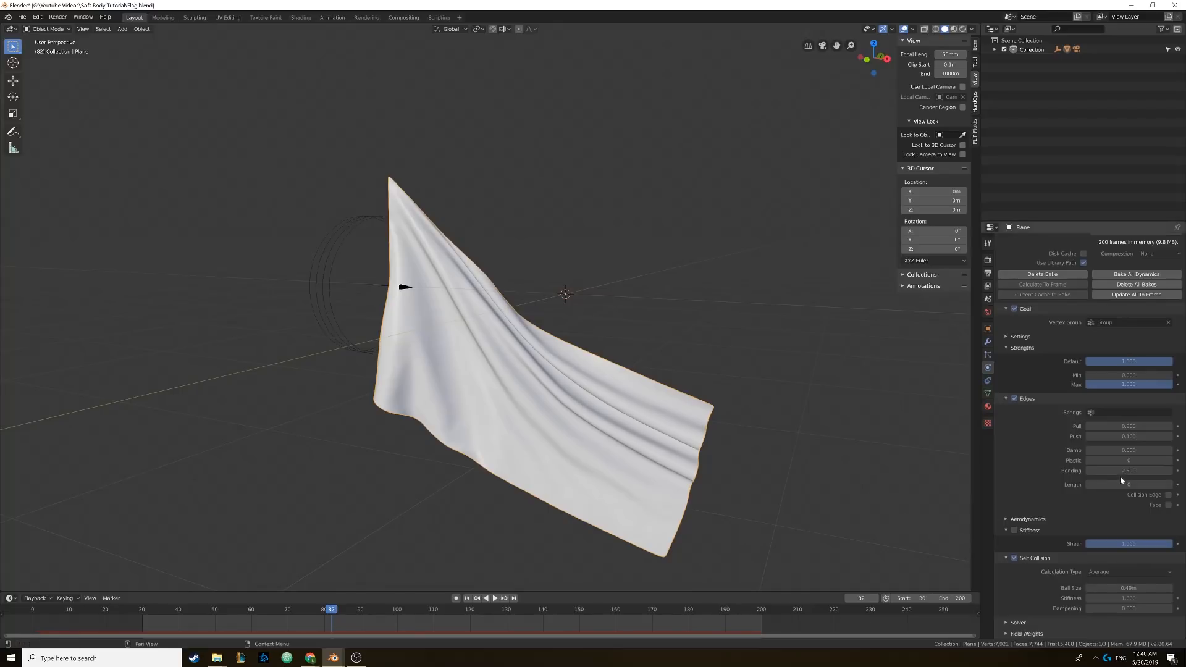
middle_click_drag(758, 474, 687, 469)
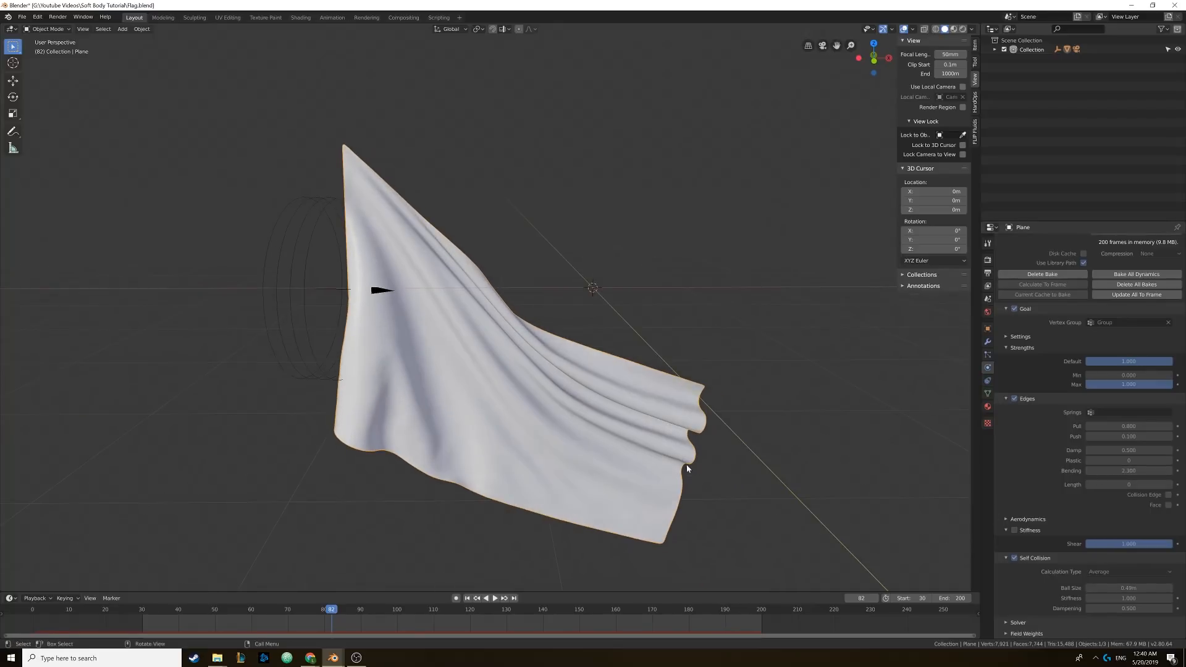
middle_click_drag(582, 411, 493, 343, "shift")
scroll(299, 168, "up", 3)
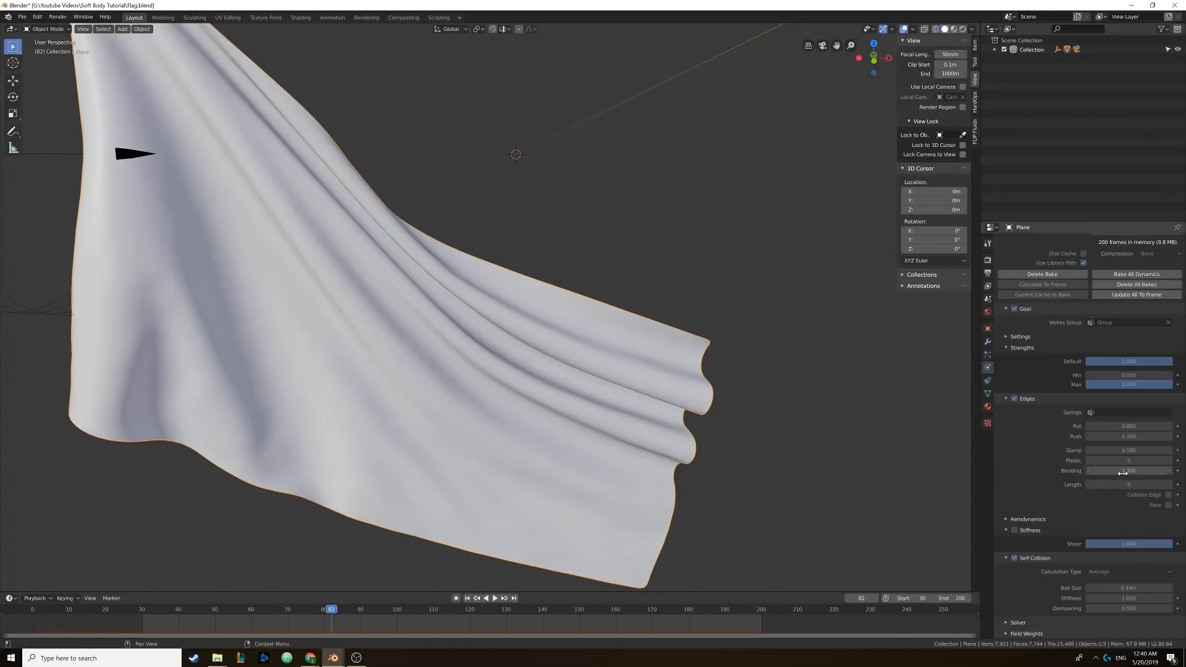
middle_click_drag(652, 387, 505, 267)
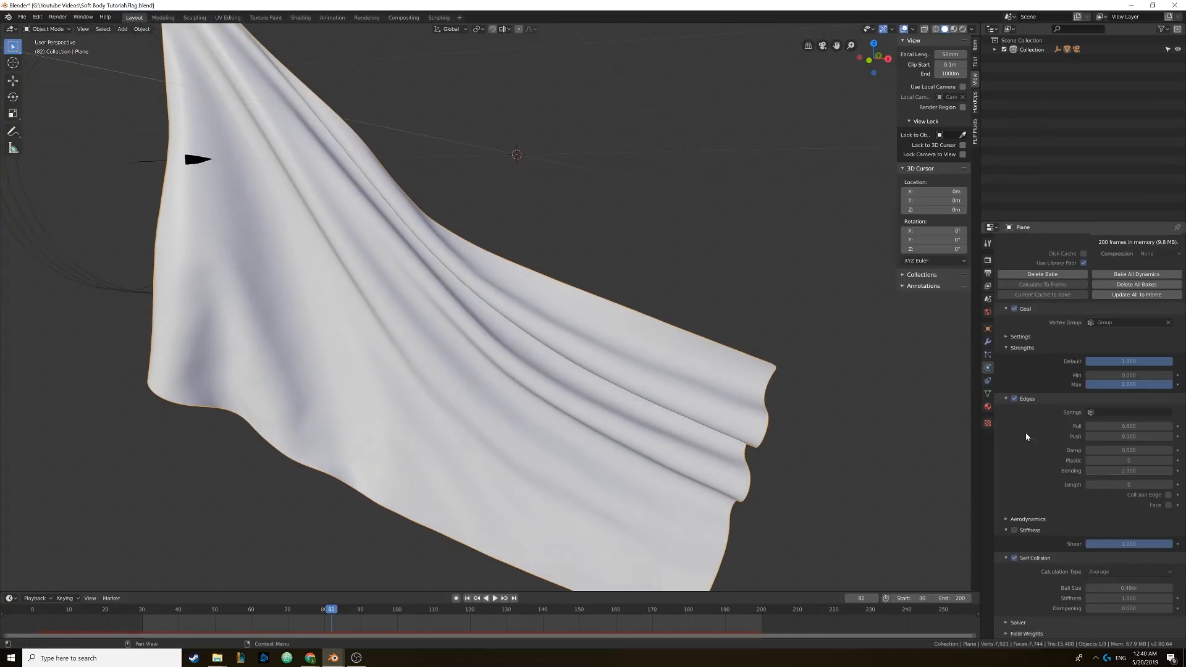
scroll(1046, 408, "up", 9)
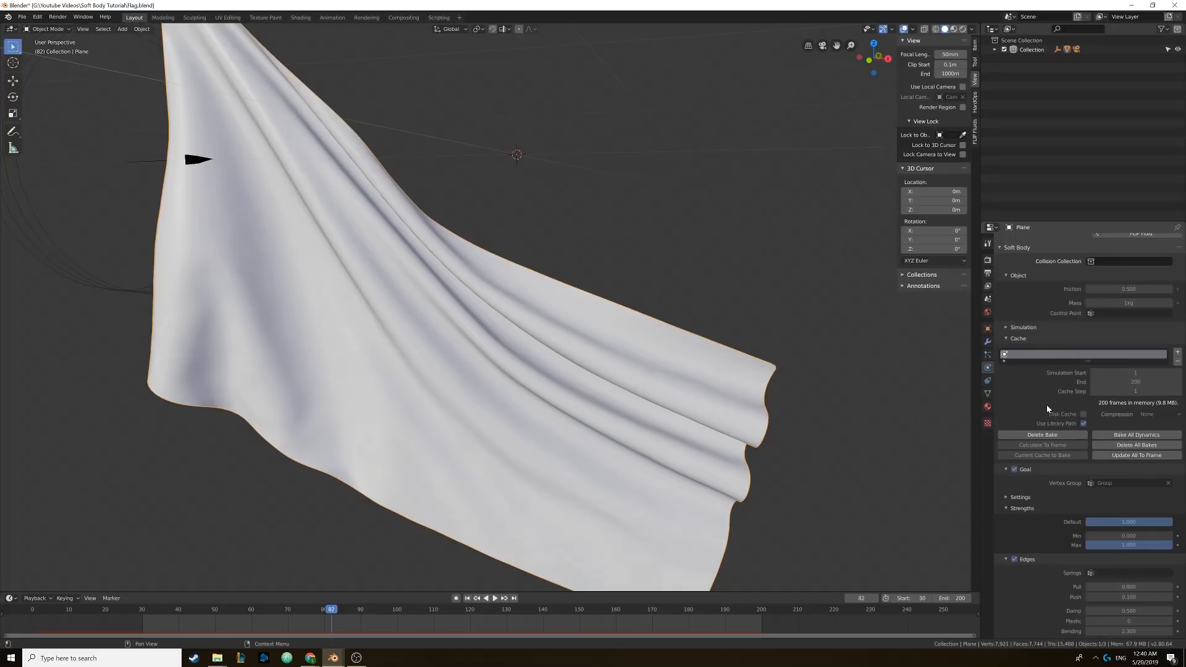
scroll(1047, 409, "up", 1)
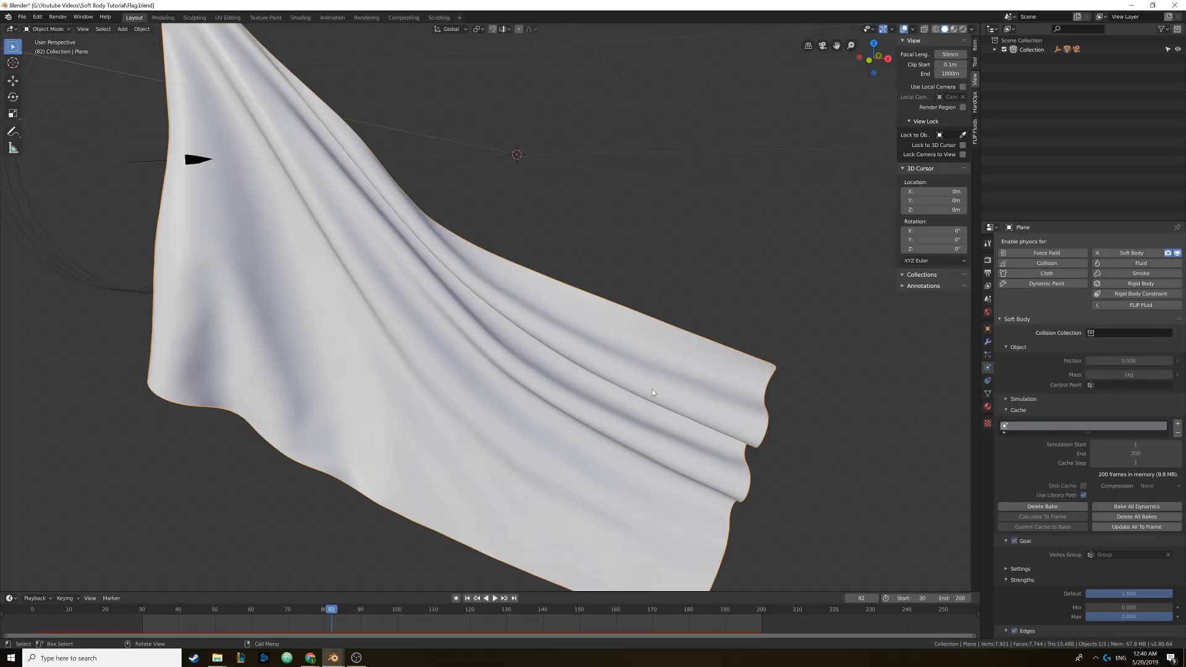
- Switch to the ball scene and preview the ball's fall onto the plane from a lower angle
mouse_move(332, 657)
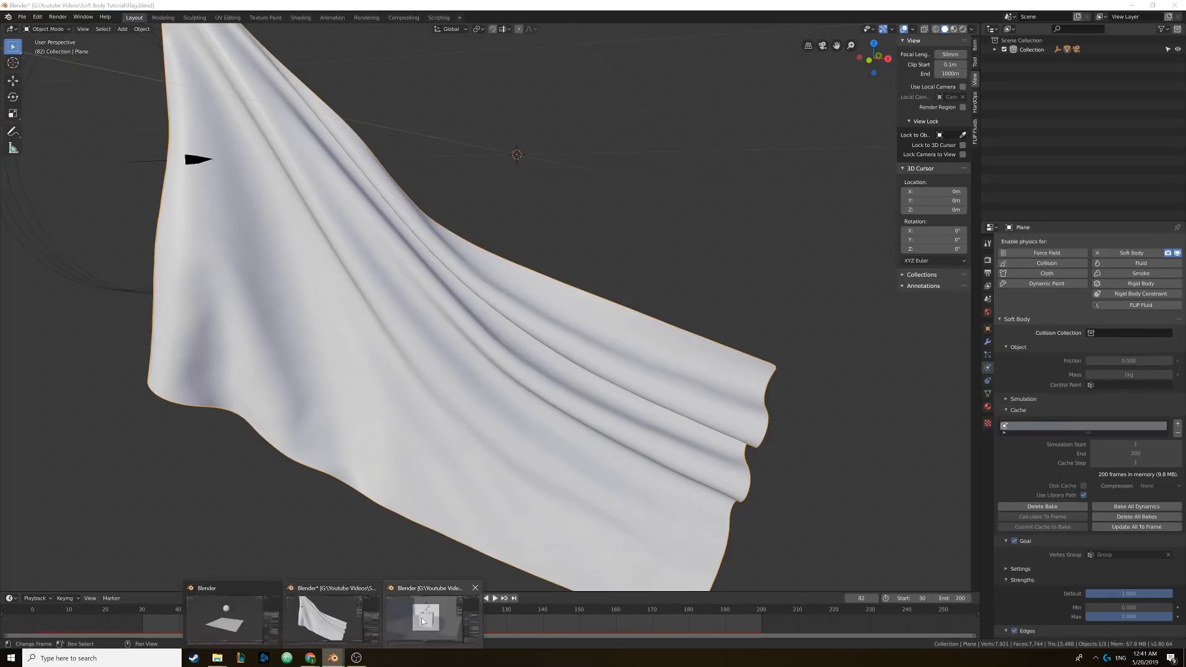
left_click(250, 625)
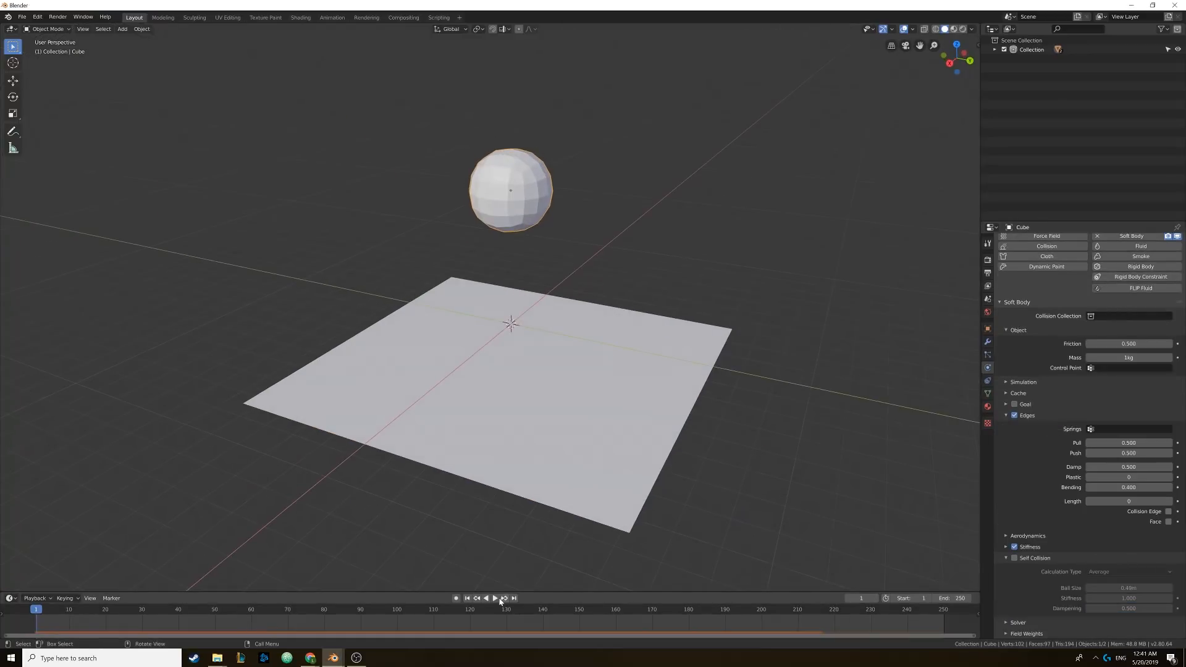
key("space")
middle_click_drag(536, 448, 535, 439)
scroll(534, 439, "up", 1)
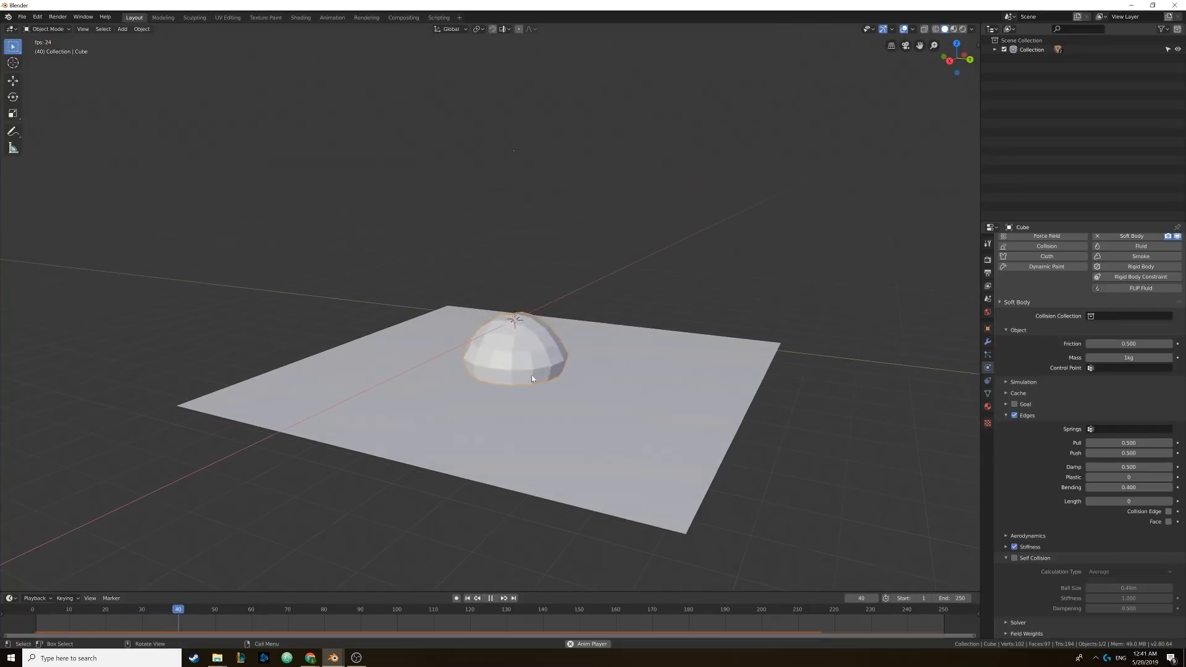
key("space")
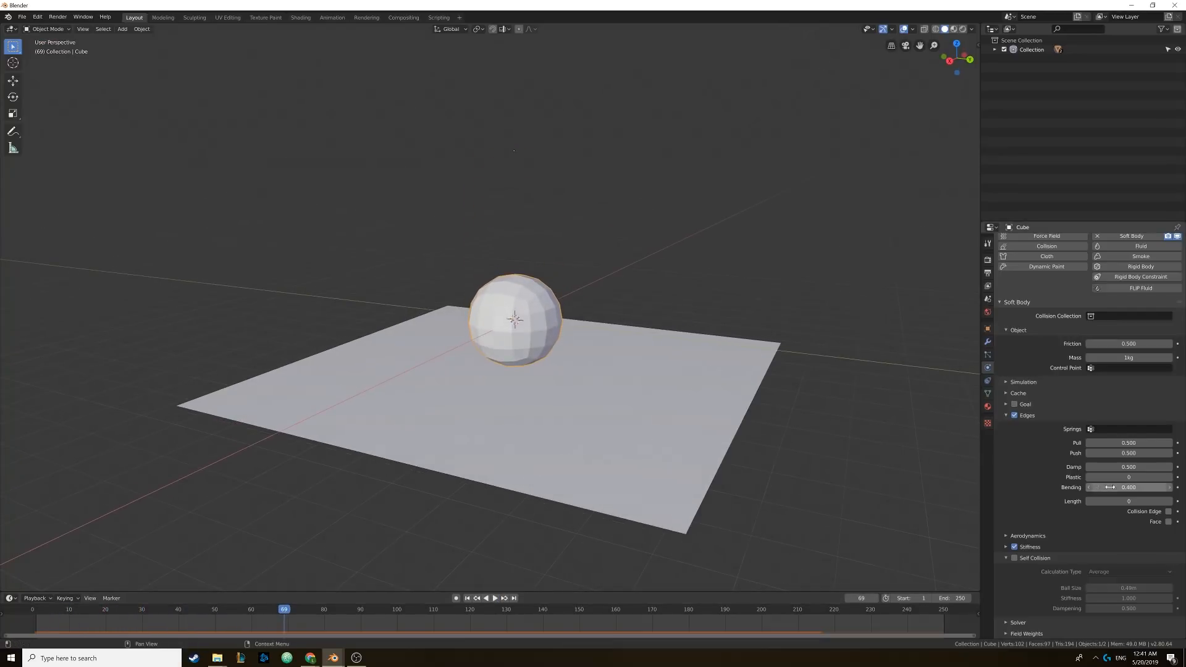
- Set the ball's Bending to 0.2, preview its fall from the start, and return to frame 1
left_click_drag(1112, 489, 1088, 489)
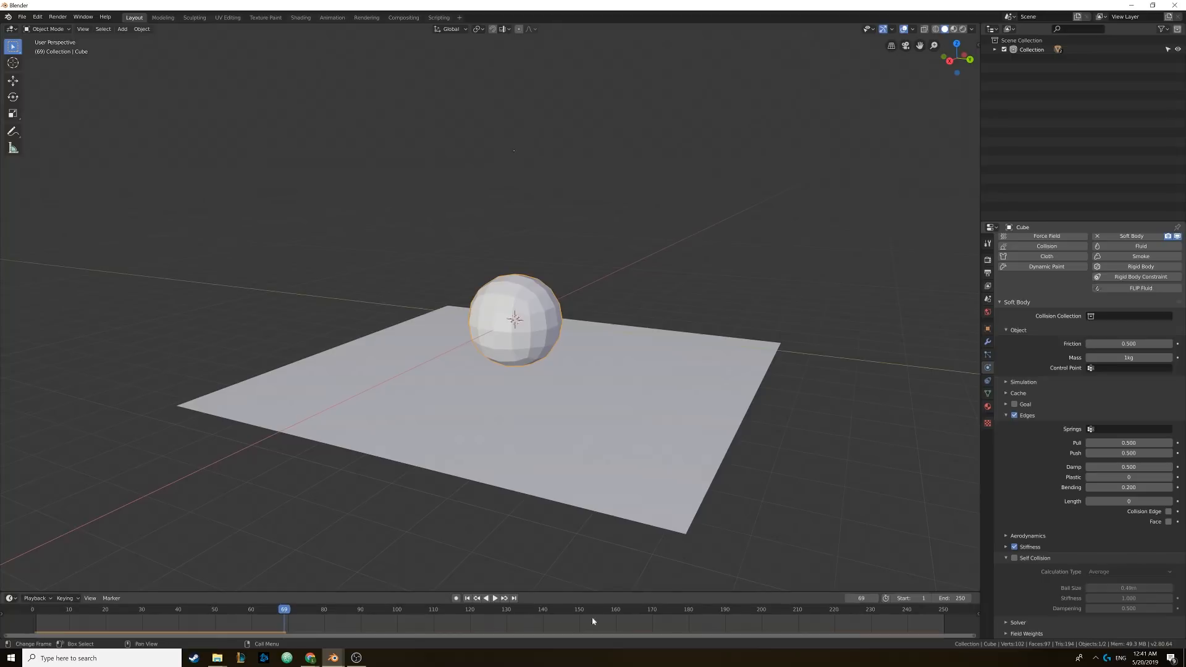
left_click(467, 598)
left_click(494, 598)
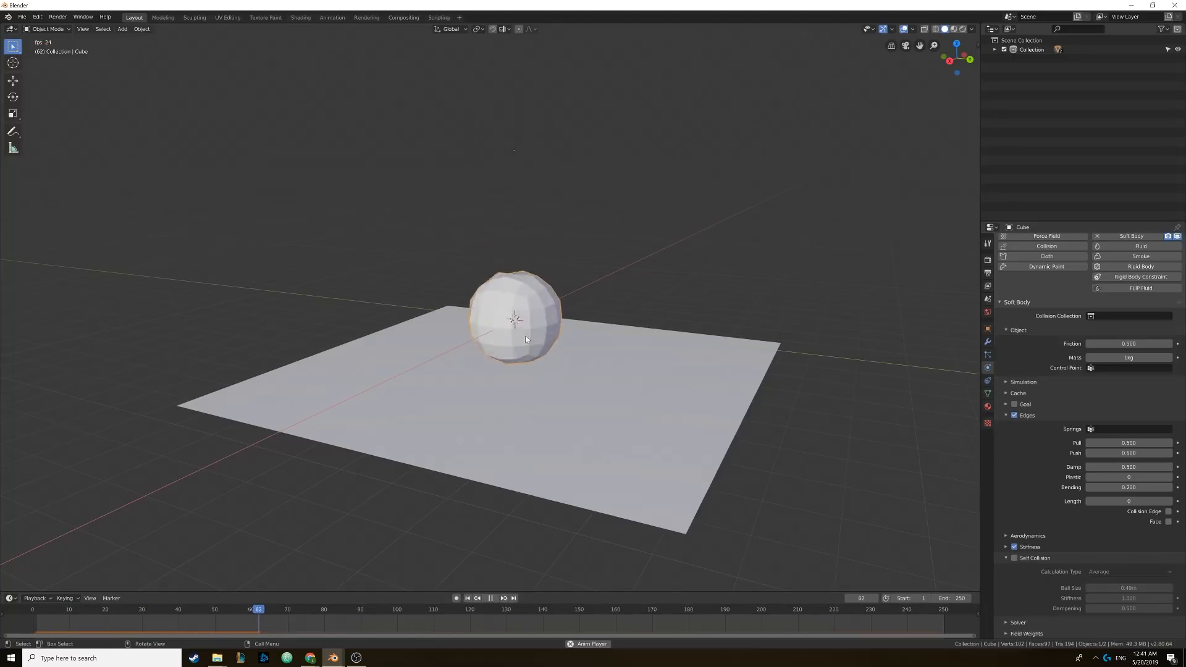
left_click(491, 598)
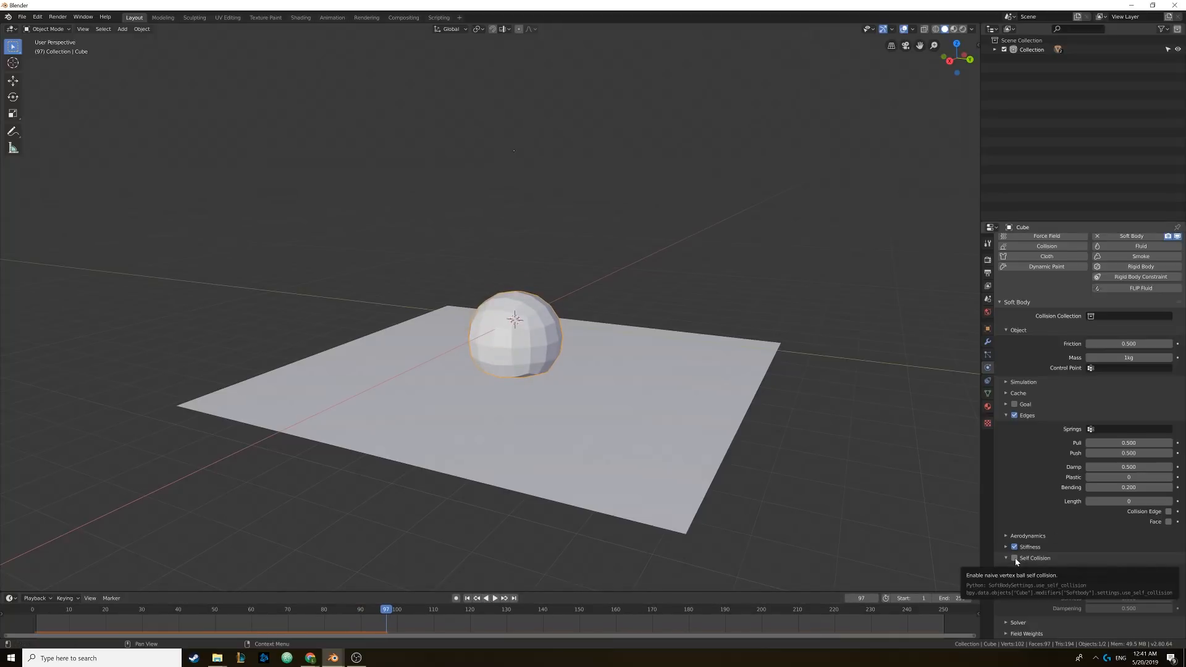
middle_click_drag(568, 355, 520, 440, "shift")
left_click(467, 598)
- Duplicate the ball's whole mesh in Edit Mode, placing the copy about 3.7 m away, above and slightly beside the original
middle_click_drag(521, 366, 532, 385, "shift")
key("Tab")
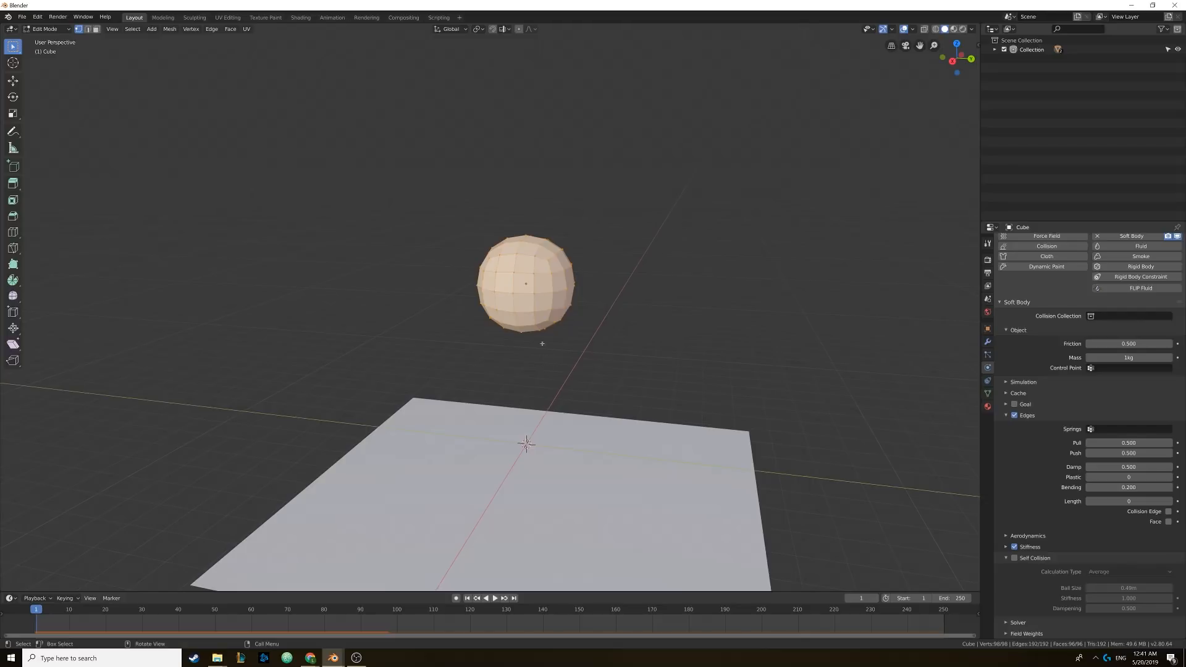
key("alt+a")
key("a")
middle_click_drag(540, 309, 544, 315, "shift")
key("shift+d")
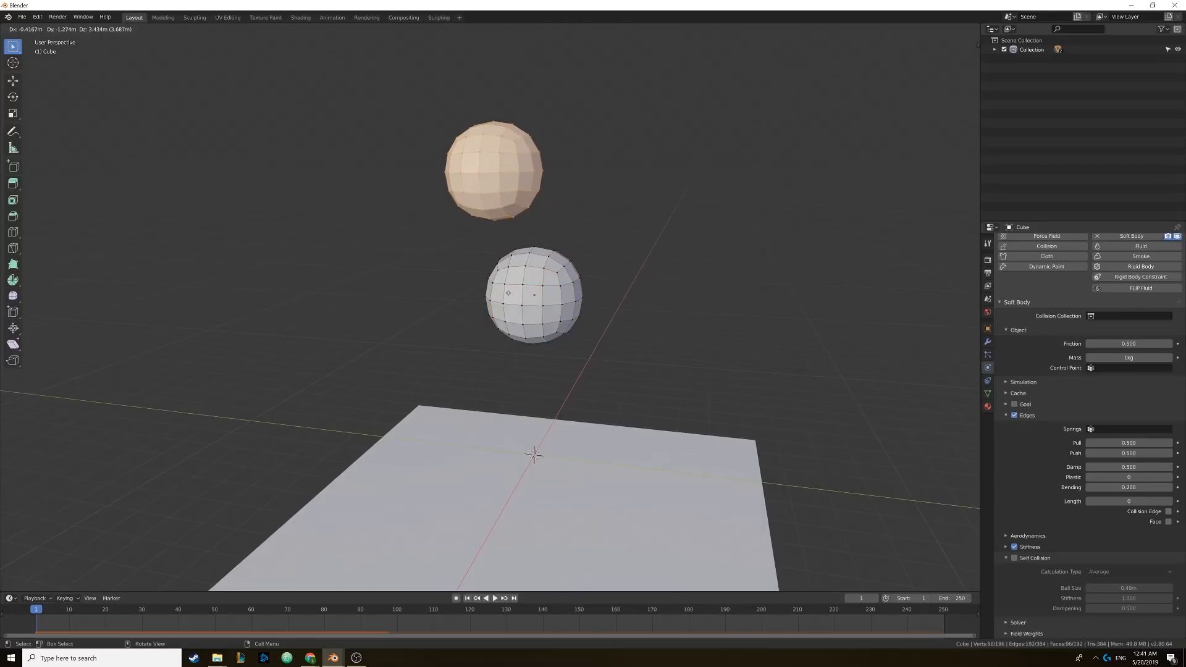
left_click(508, 294)
middle_click_drag(511, 278, 455, 256)
key("Tab")
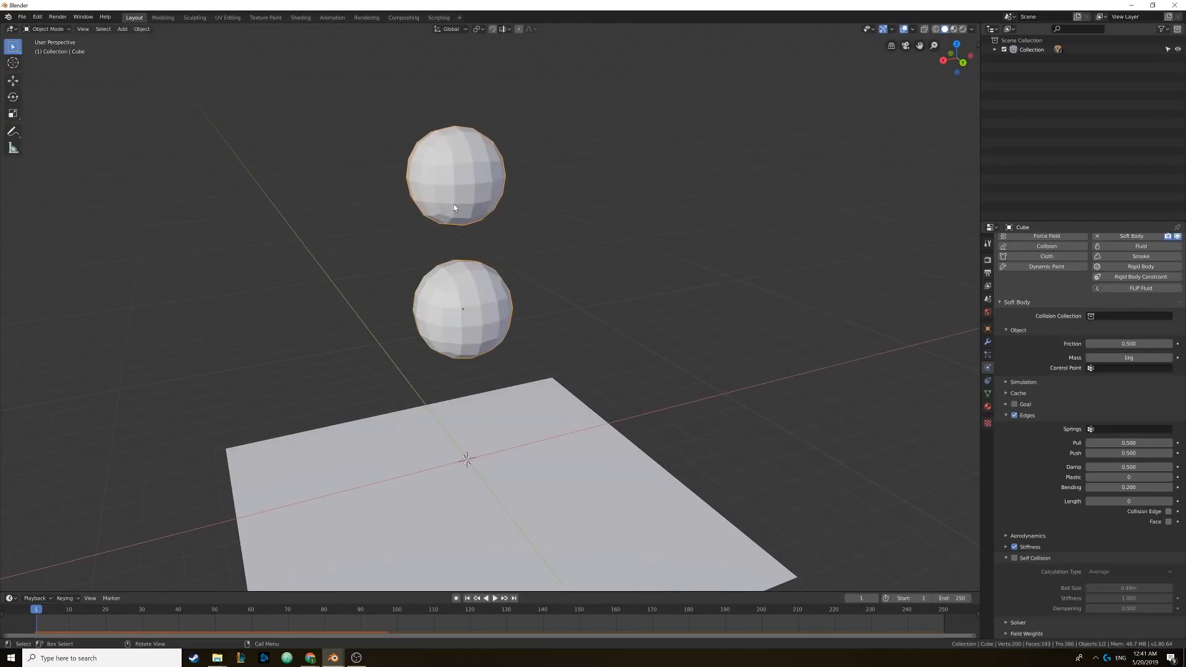
- Preview both balls falling onto the plane with Self Collision off, and return to frame 1
middle_click_drag(453, 207, 541, 312)
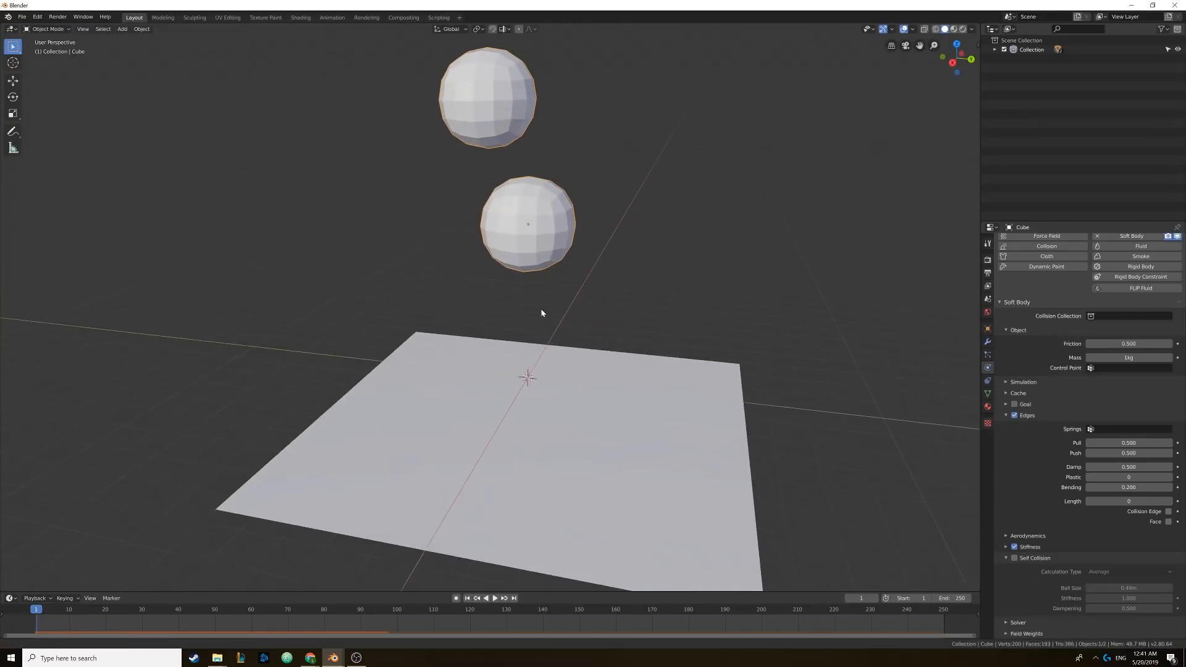
left_click(495, 598)
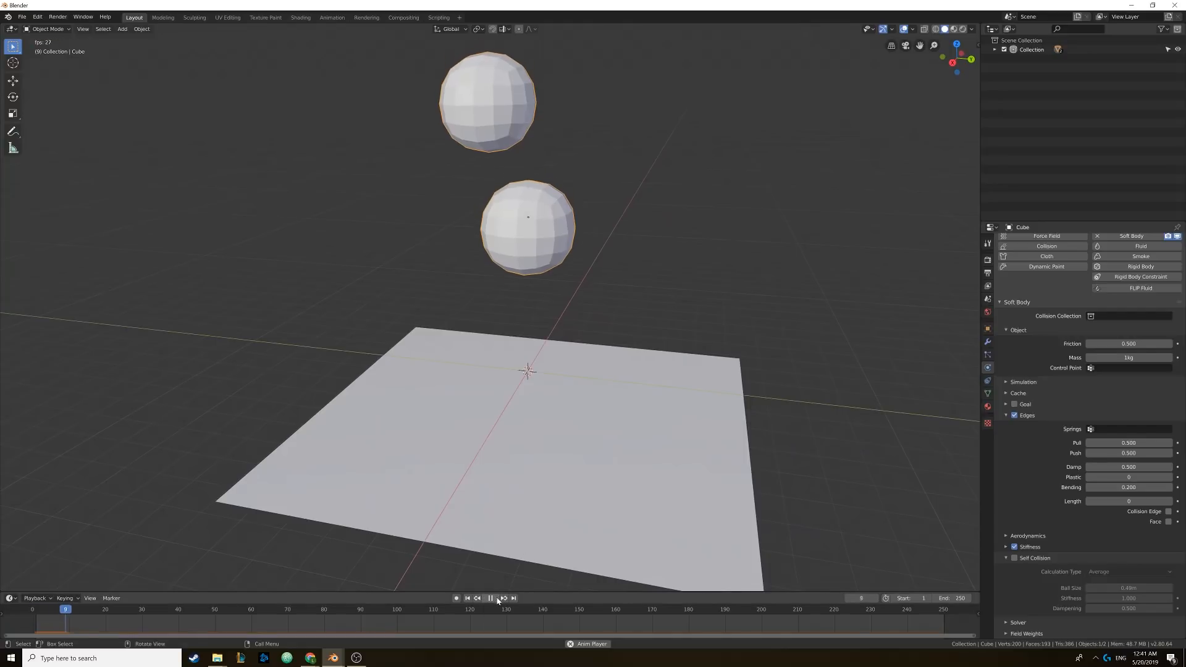
middle_click_drag(544, 482, 537, 440)
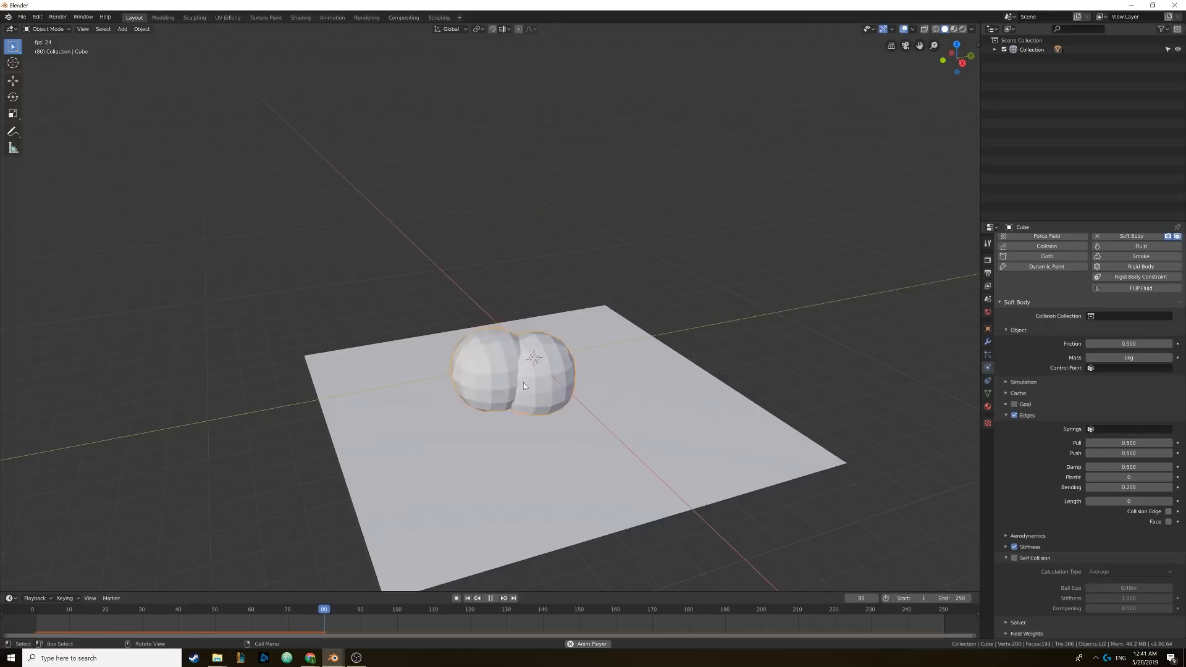
key("Escape")
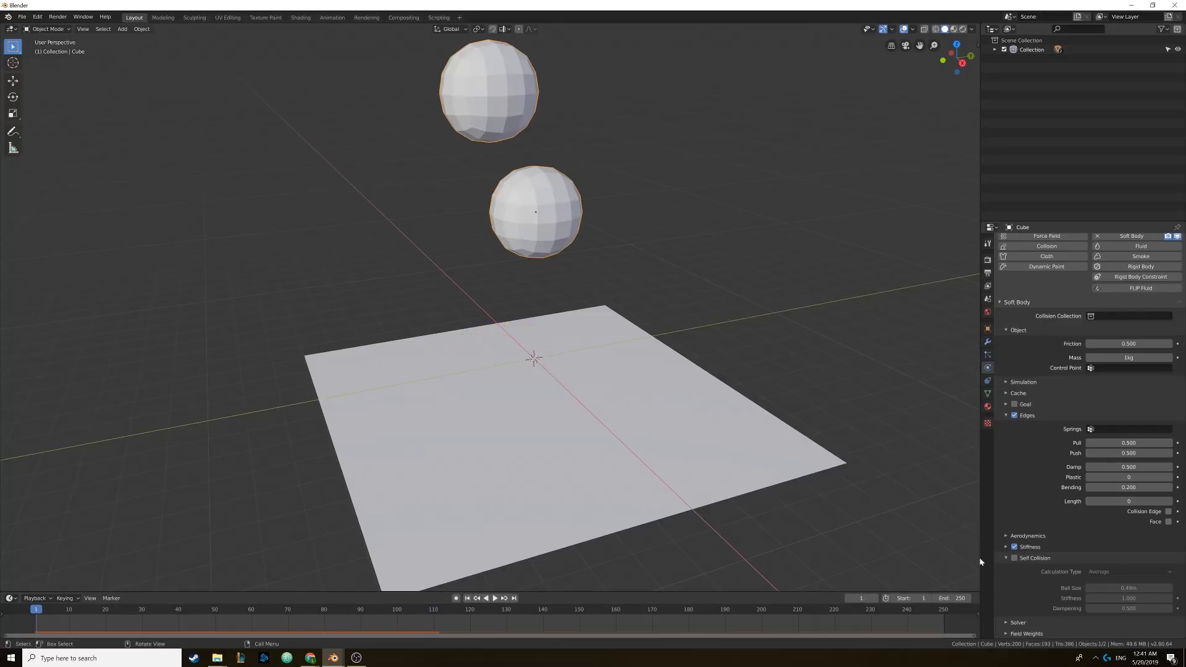
- Enable Self Collision for the soft body, preview both balls falling, and return to frame 1
left_click(1014, 558)
key("space")
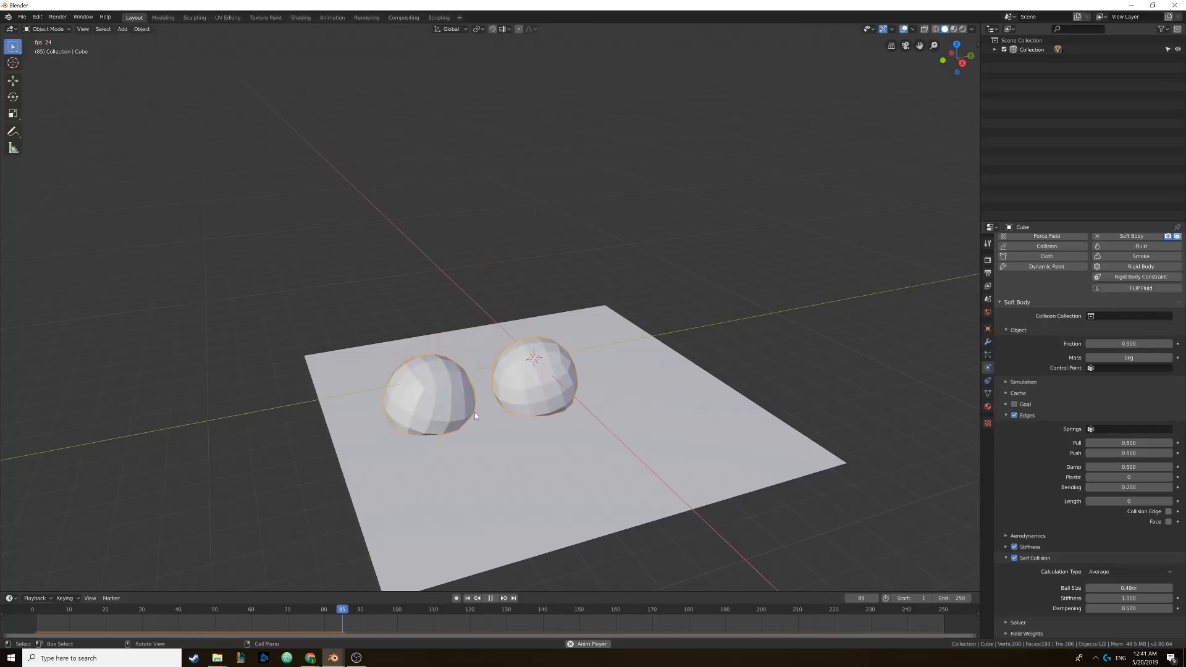
key("space")
key("shift+Left")
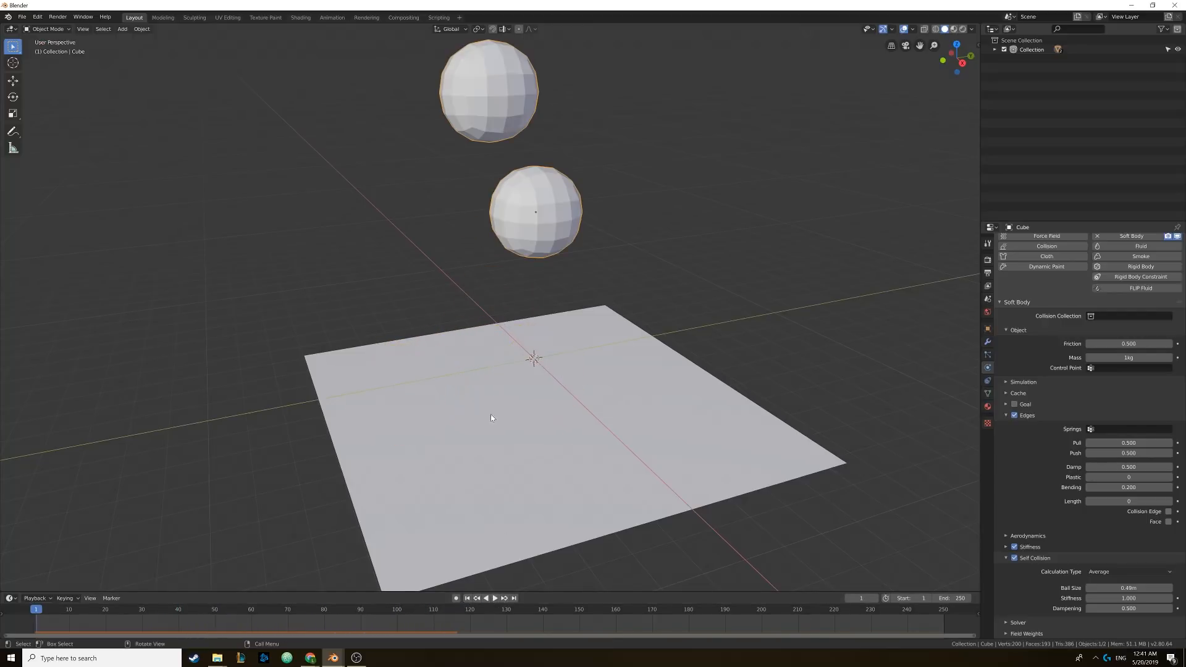
middle_click_drag(491, 417, 519, 414)
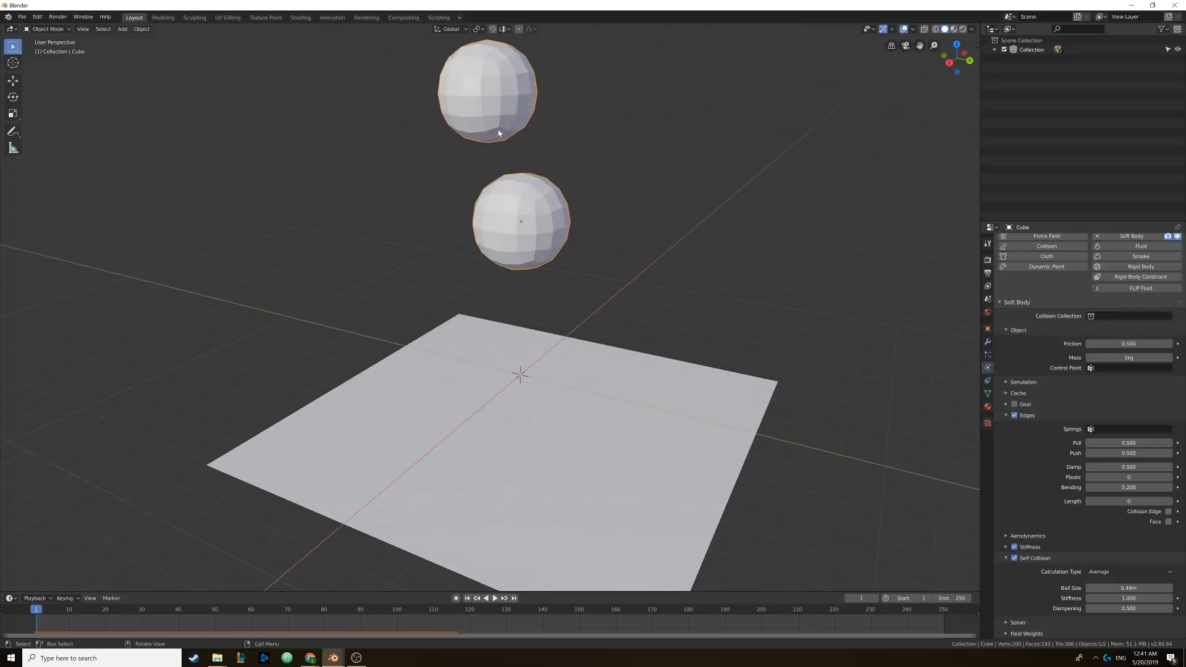
- Delete the duplicated upper ball from the mesh and return to Object Mode
key("Tab")
key("x")
left_click(520, 174)
key("Tab")
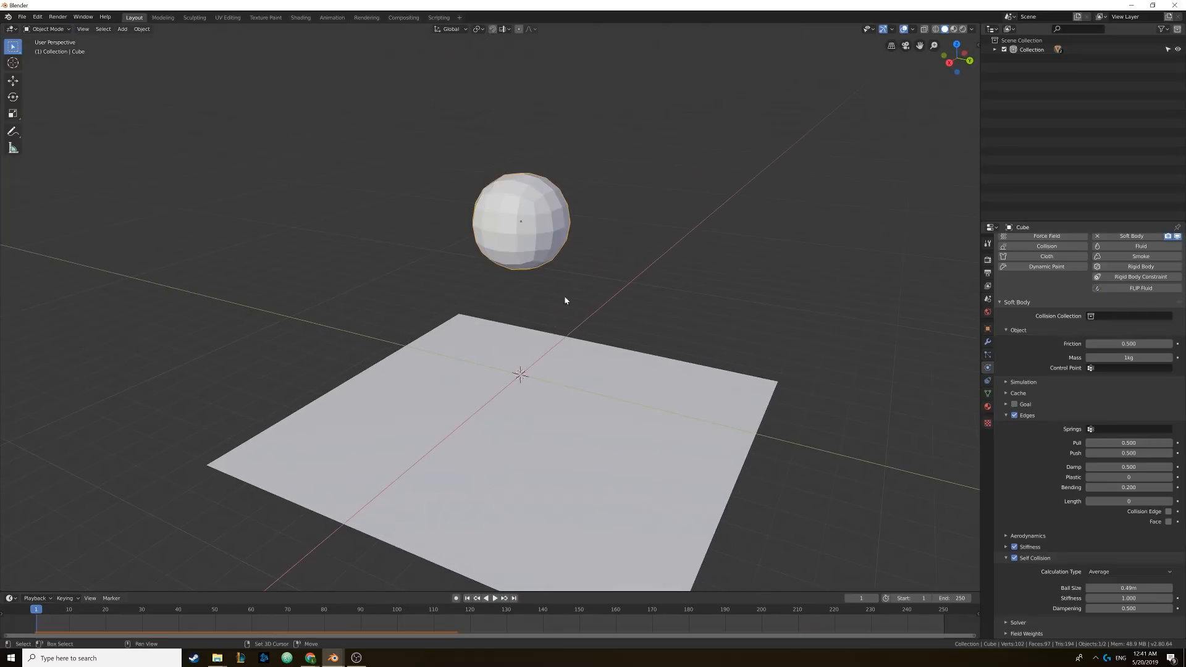
- Review the Calculation Type options for Self Collision and collapse the Self Collision settings
middle_click_drag(564, 300, 551, 278, "shift")
scroll(559, 280, "down", 1)
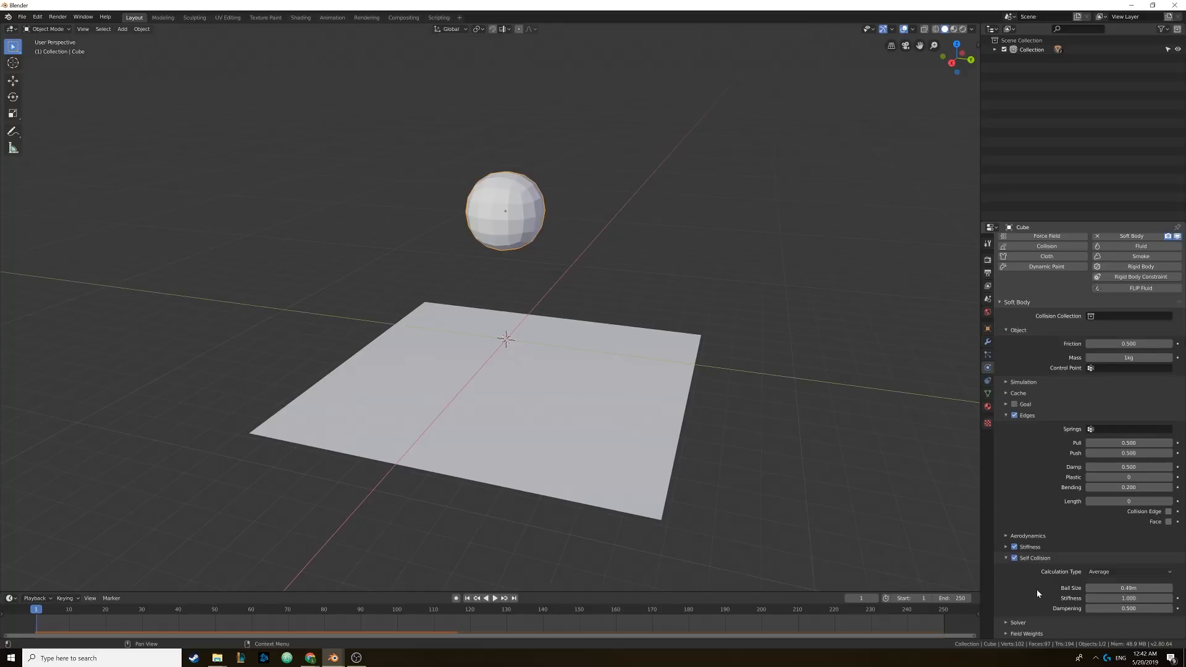
left_click(1104, 573)
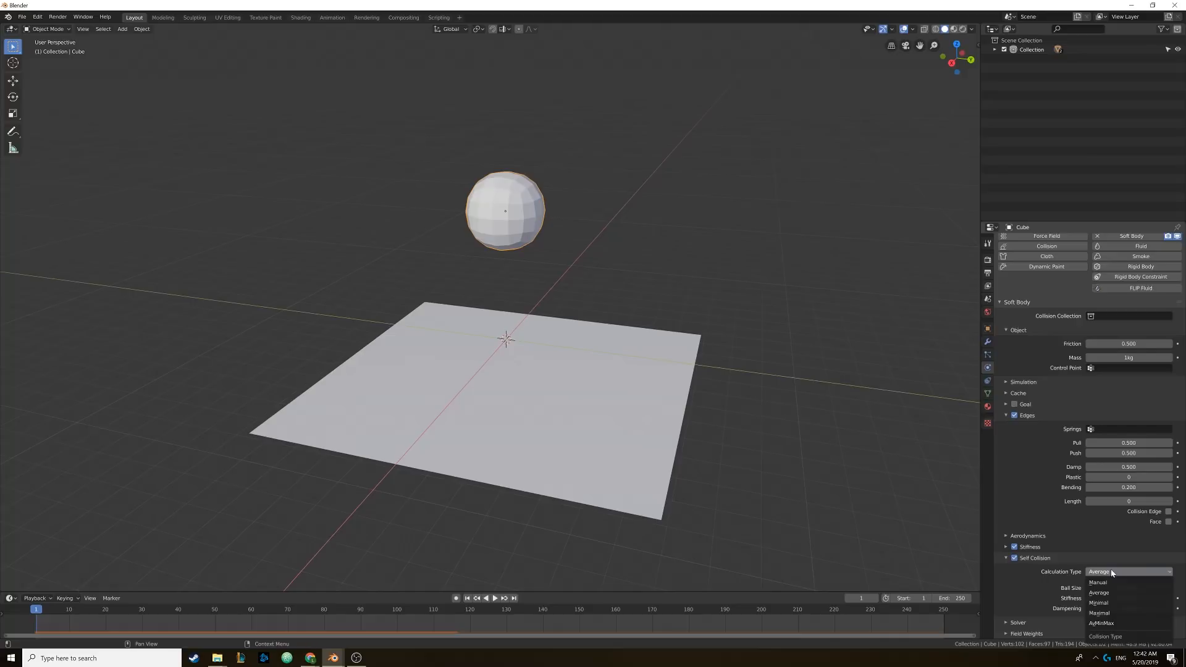
left_click(1112, 572)
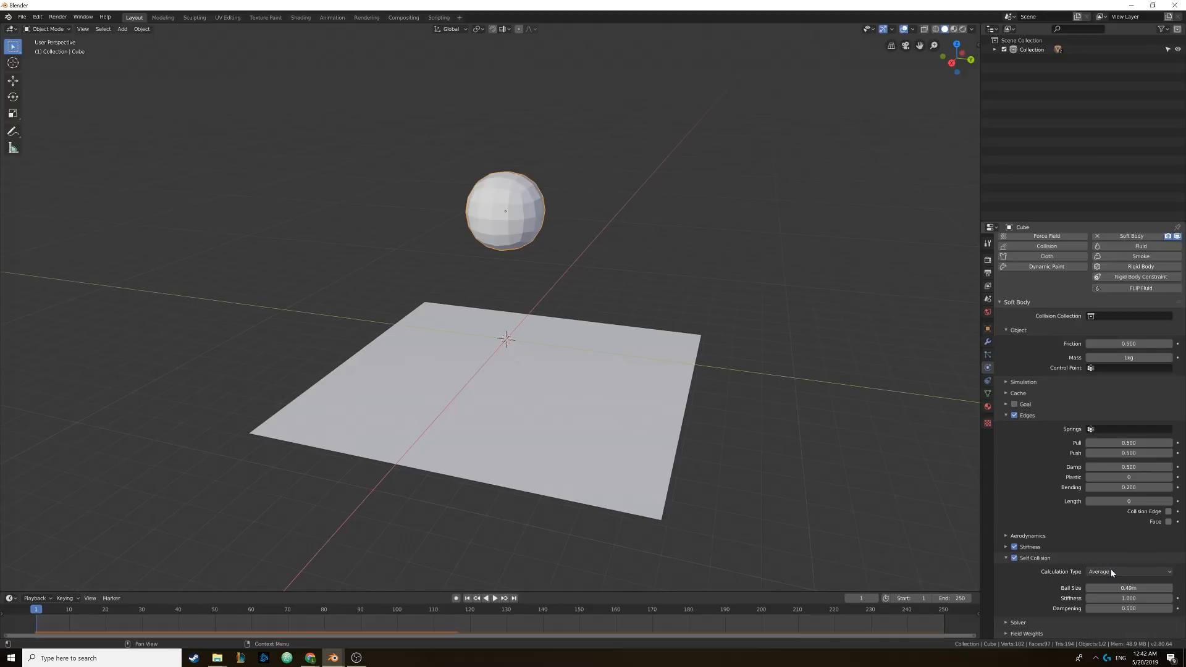
left_click(1005, 559)
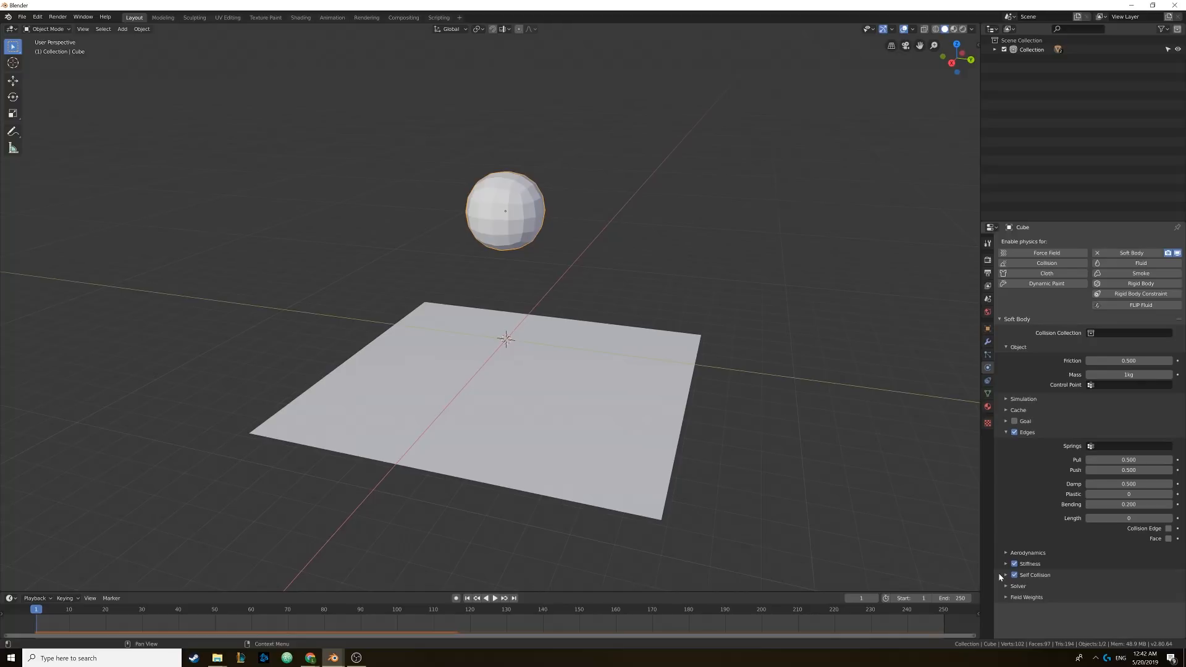
- Expand the soft body Solver settings and examine the step size and error limit options
left_click(1006, 586)
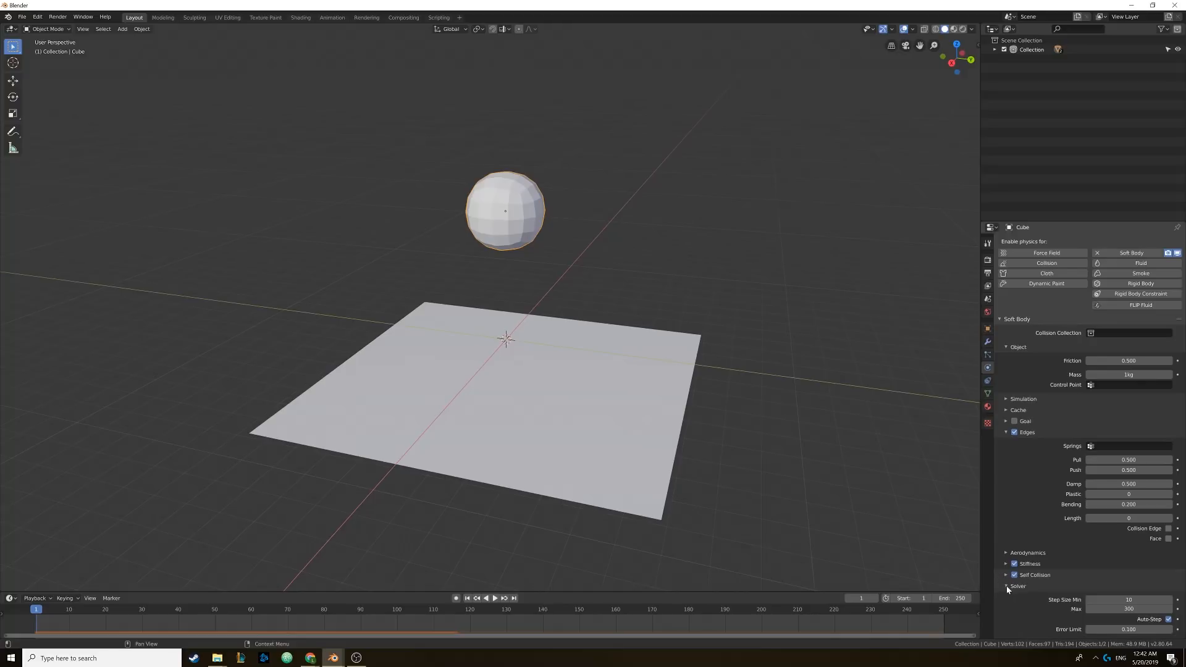
scroll(1027, 580, "down", 1)
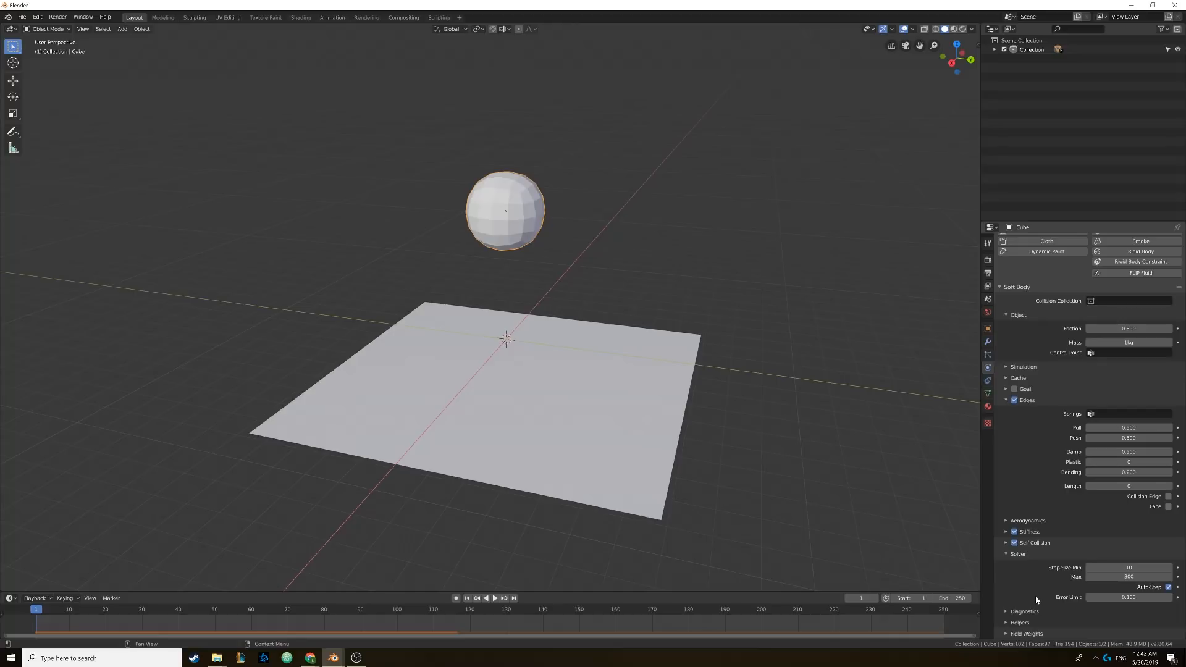
middle_click_drag(961, 525, 623, 370)
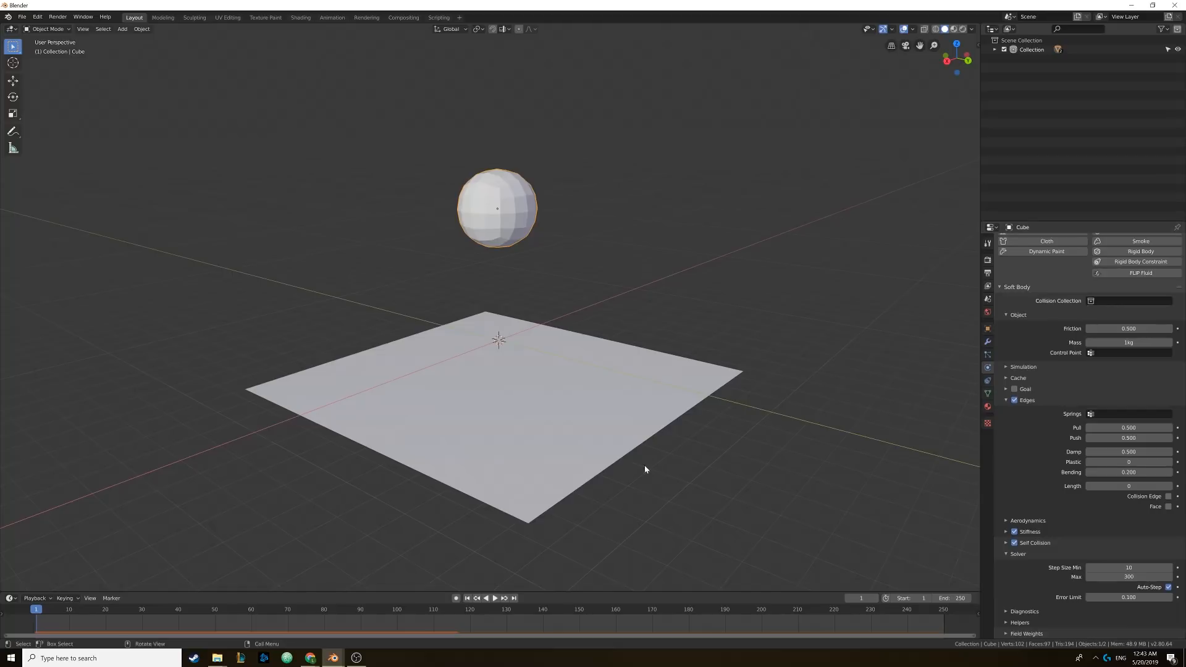
middle_click_drag(643, 464, 654, 465)
- Try a minimum solver step size of 50, and restore it to 10
left_click(1119, 568)
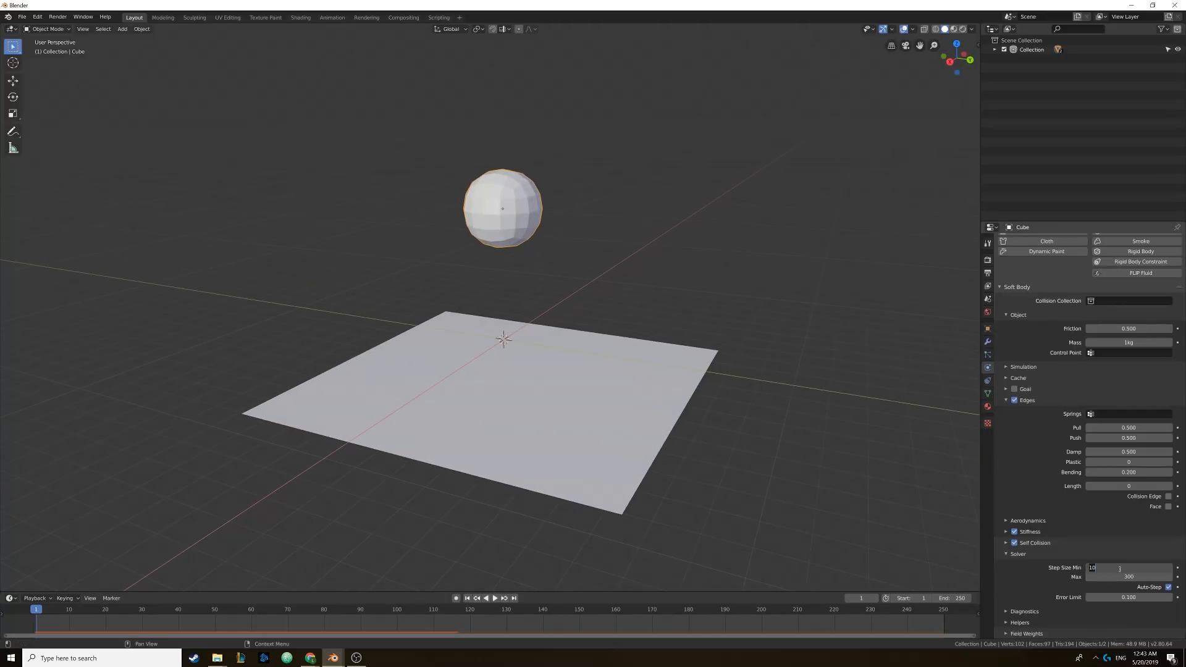
type("50")
key("Return")
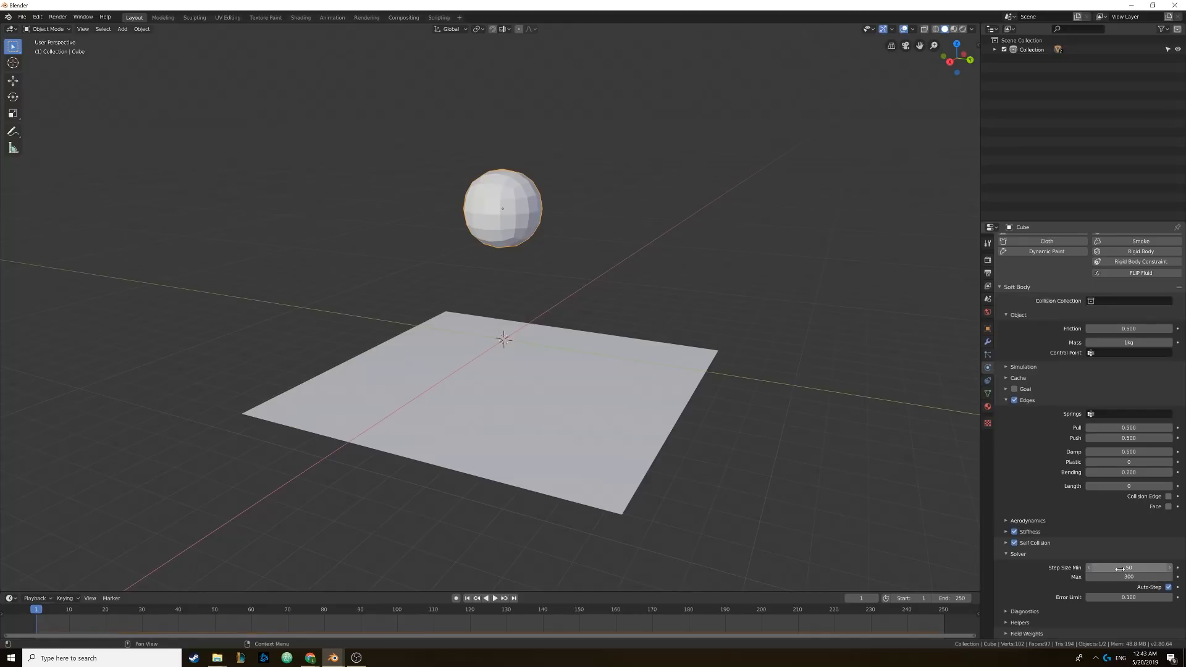
left_click(1119, 568)
type("10")
key("Return")
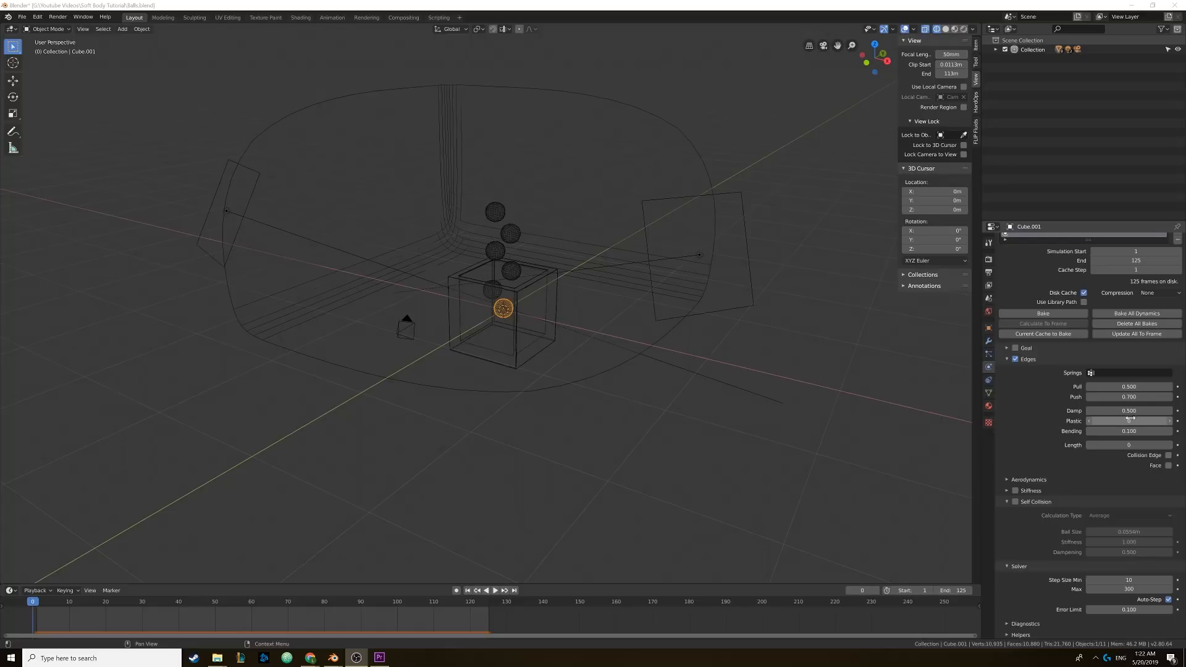
- Set the soft body edges' Plastic value to 100 for the selected ball in the Balls.blend scene
left_click(1104, 421)
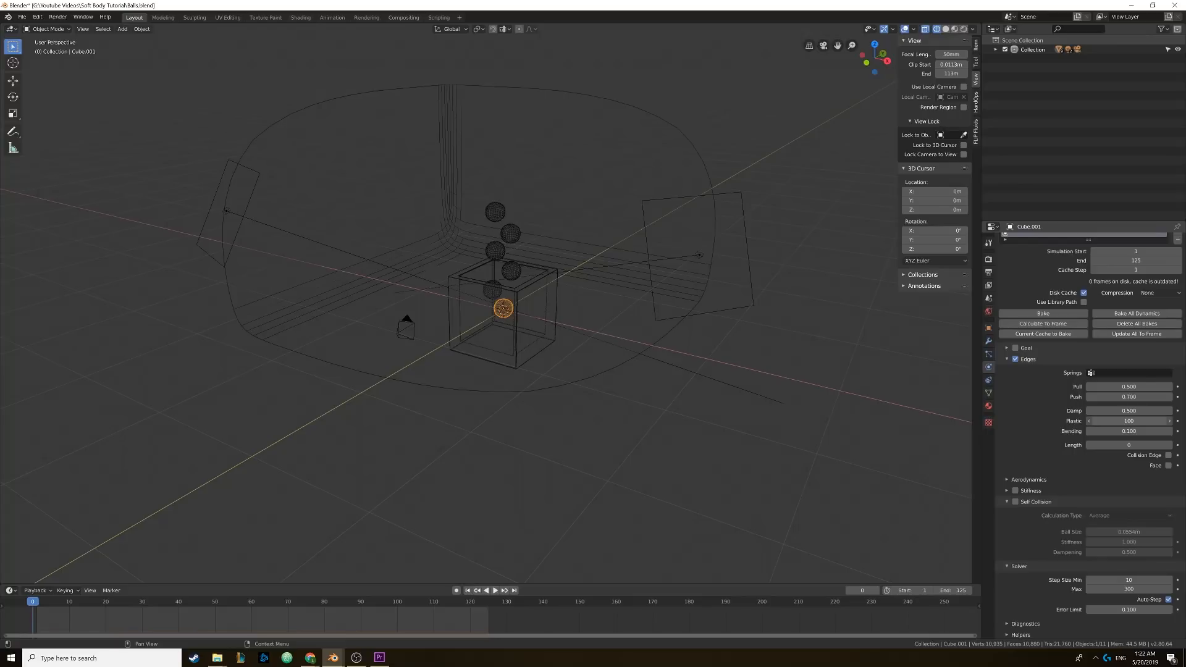
type("100")
key("Escape")
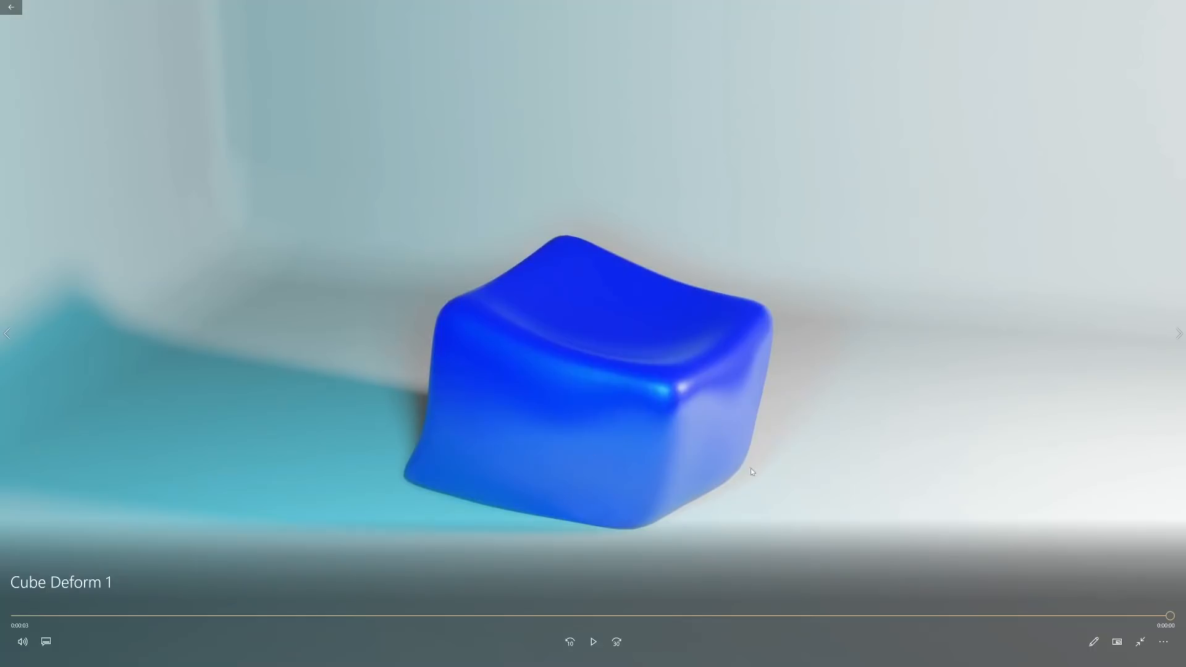
- View the Cube Deform 1 and Cube Deform 2 example videos, leave full screen and close the player
left_click(1140, 642)
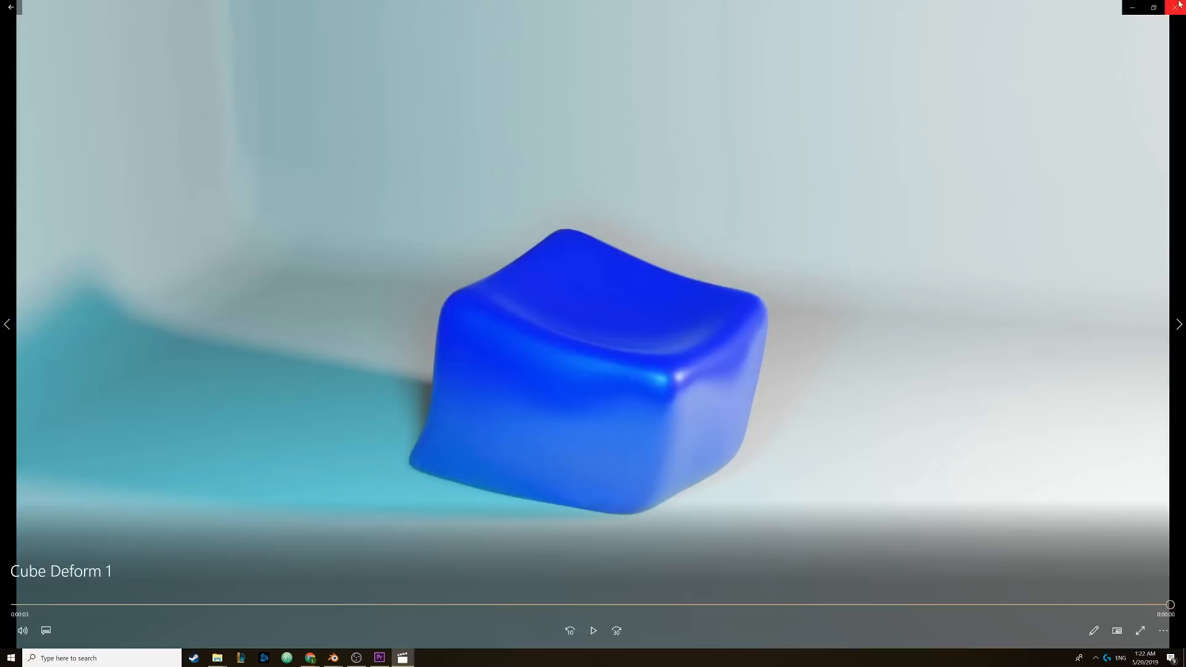
left_click(1173, 6)
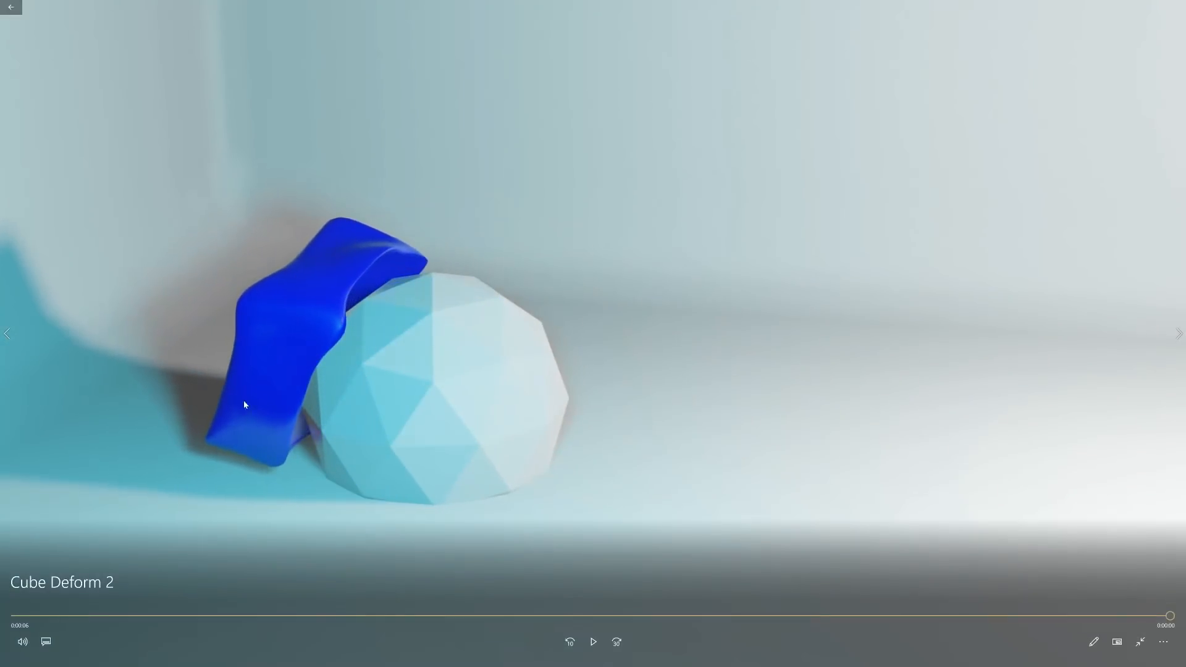
left_click(1140, 641)
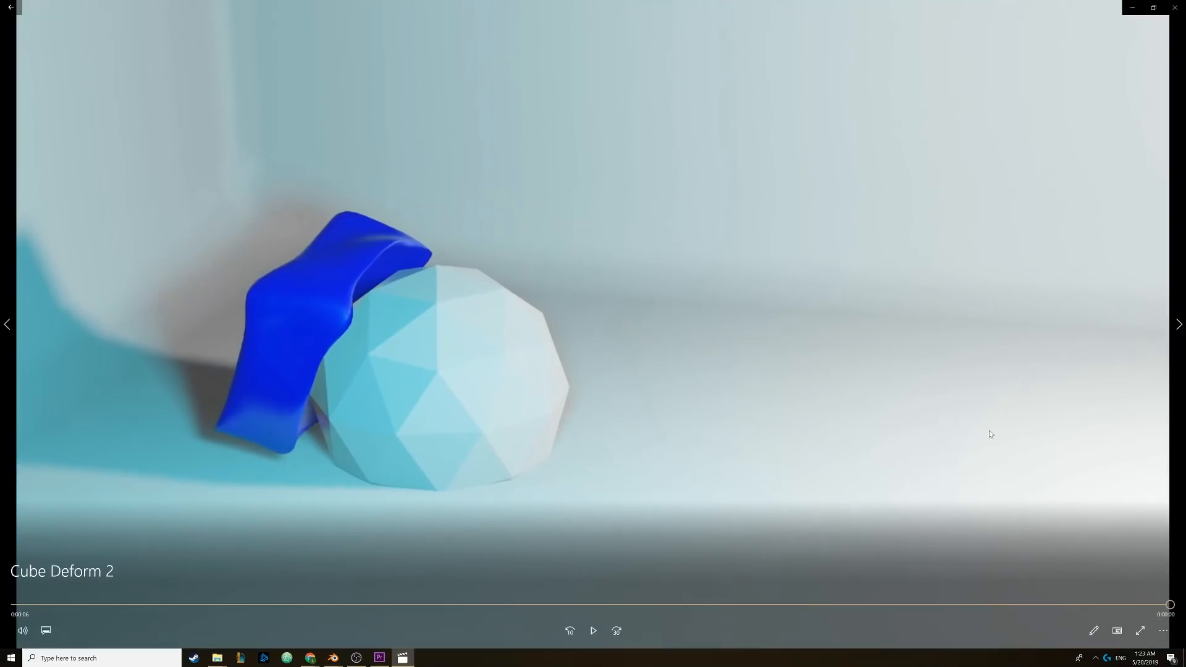
left_click(1174, 5)
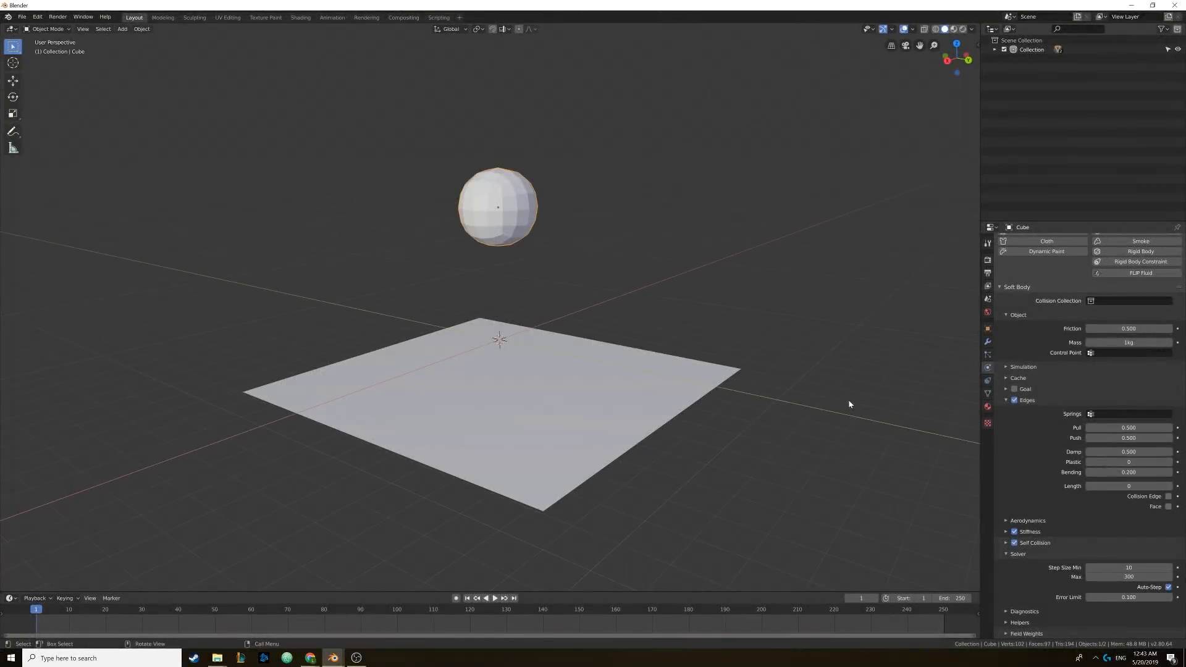
- Expand the ball's soft body Cache settings and check the Simulation speed option, leaving the Simulation section collapsed
left_click(1011, 367)
left_click(1011, 367)
left_click(1004, 378)
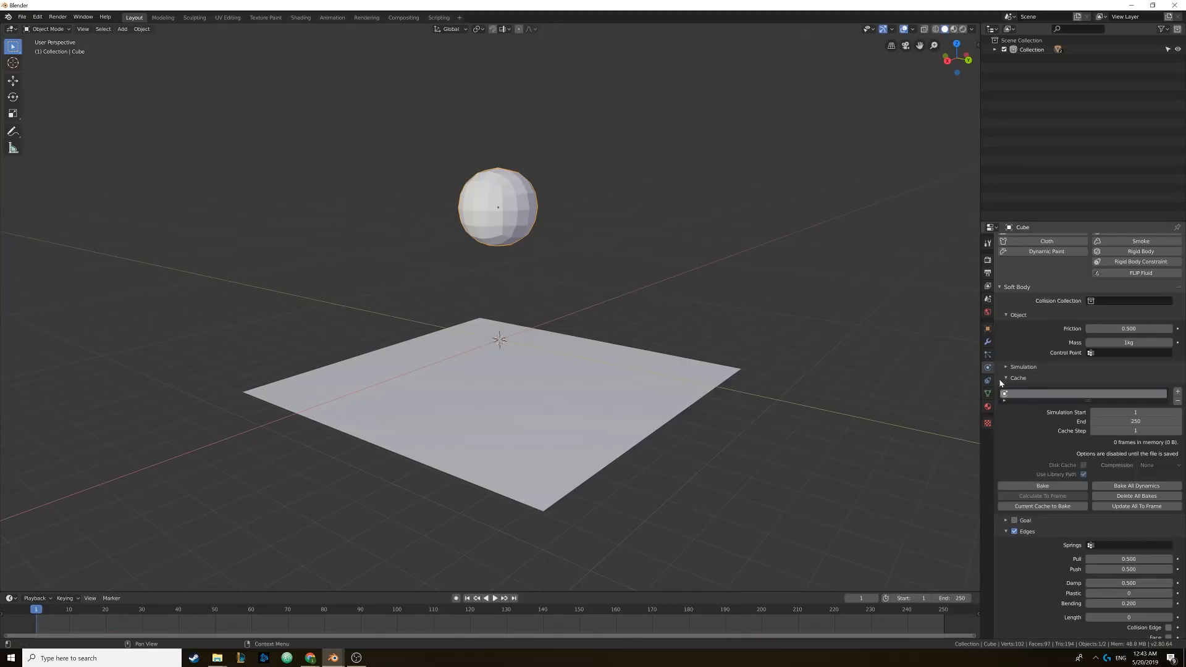
left_click(1008, 368)
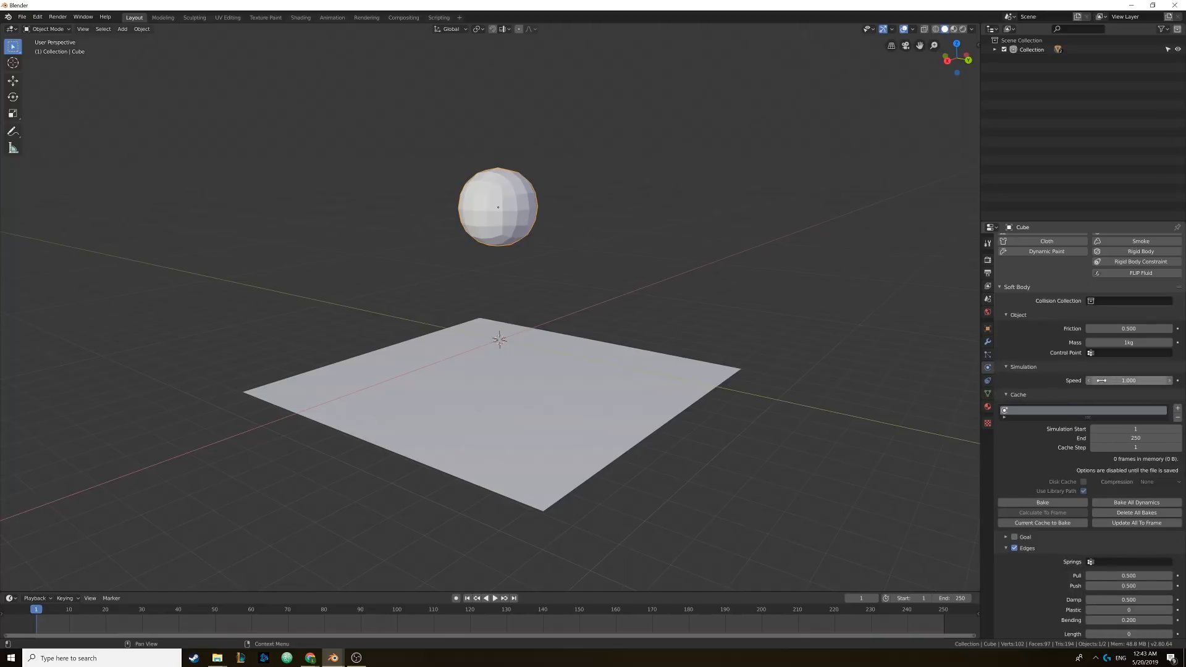
left_click(1009, 367)
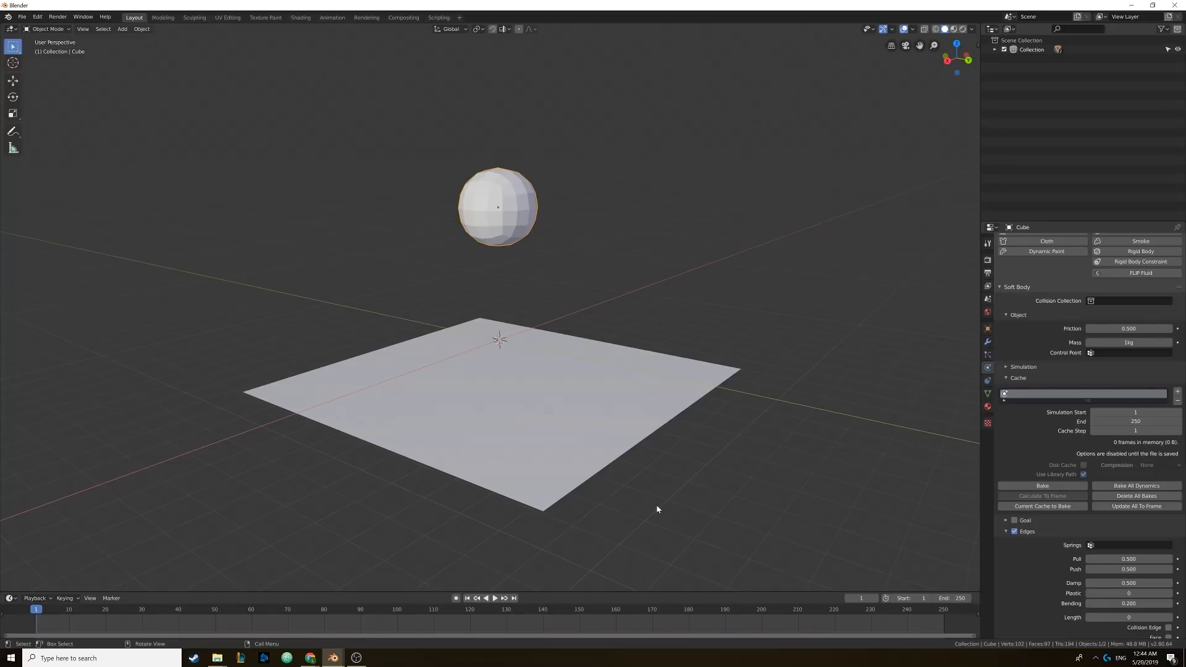
- Preview the single ball falling onto the plane, and return to frame 1
left_click(495, 598)
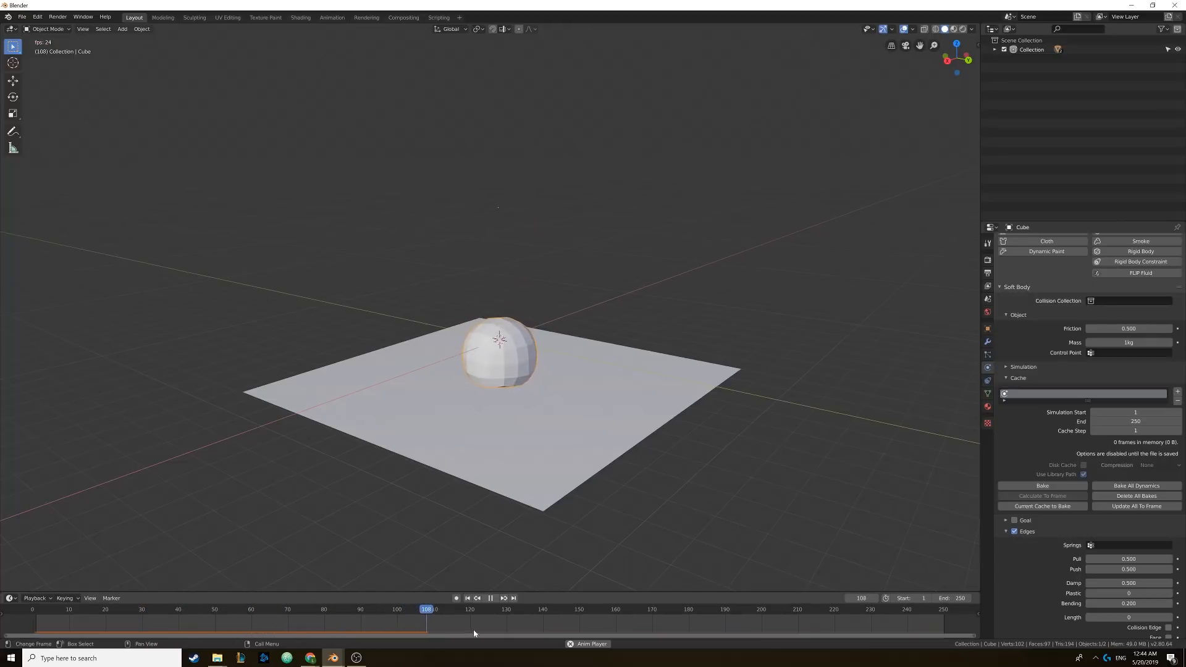
key("space")
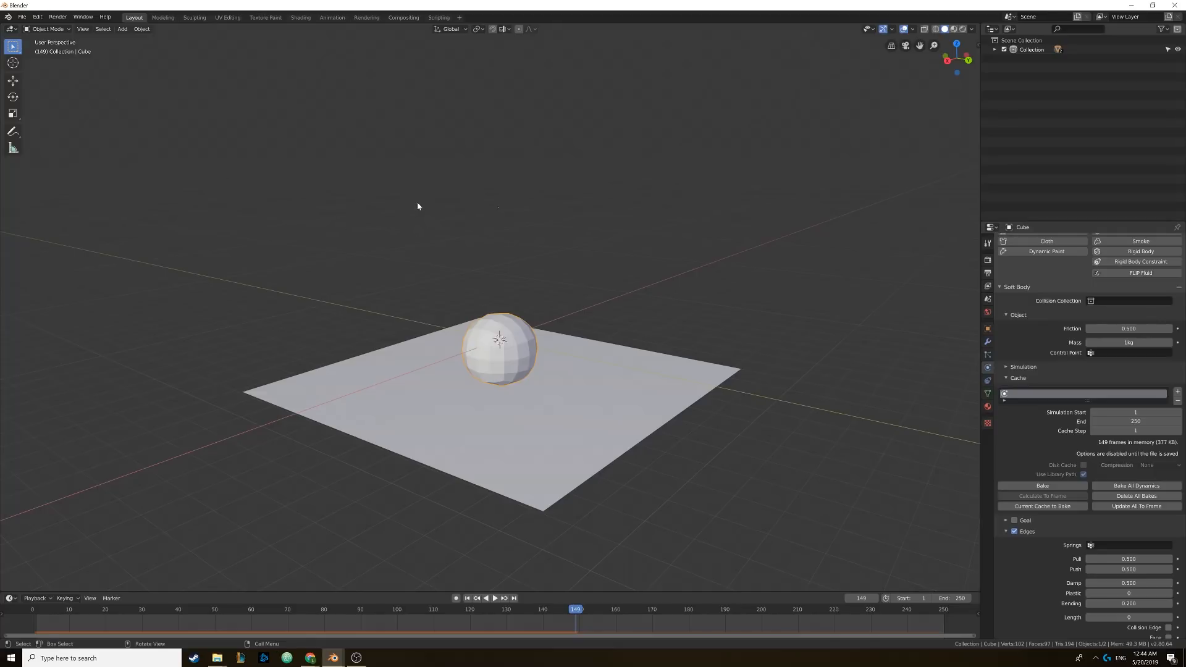
key("shift+Left")
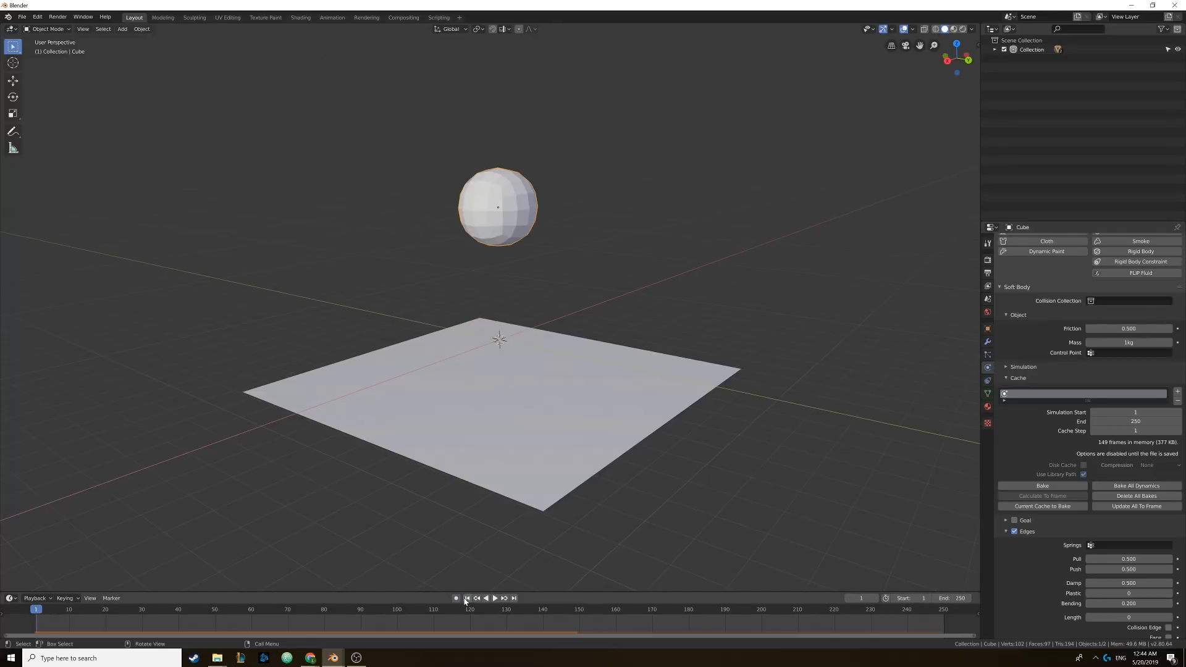
- Save the scene as Tutorial.blend in the Soft Body Tutorial folder
key("ctrl+s")
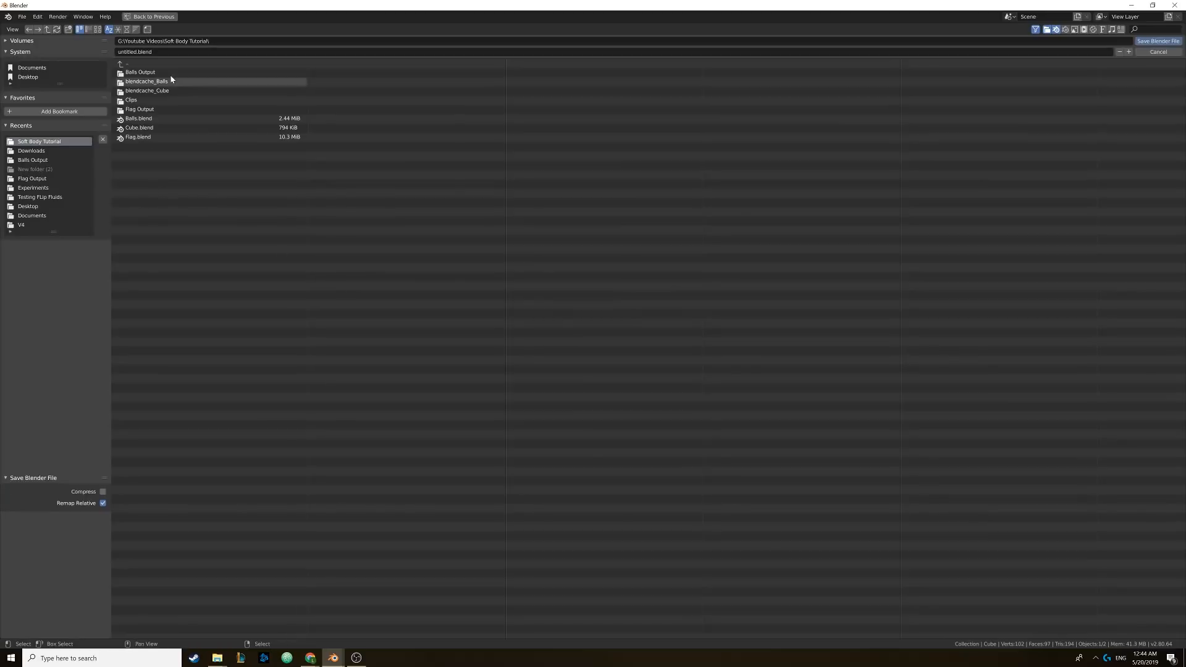
double_click(128, 52)
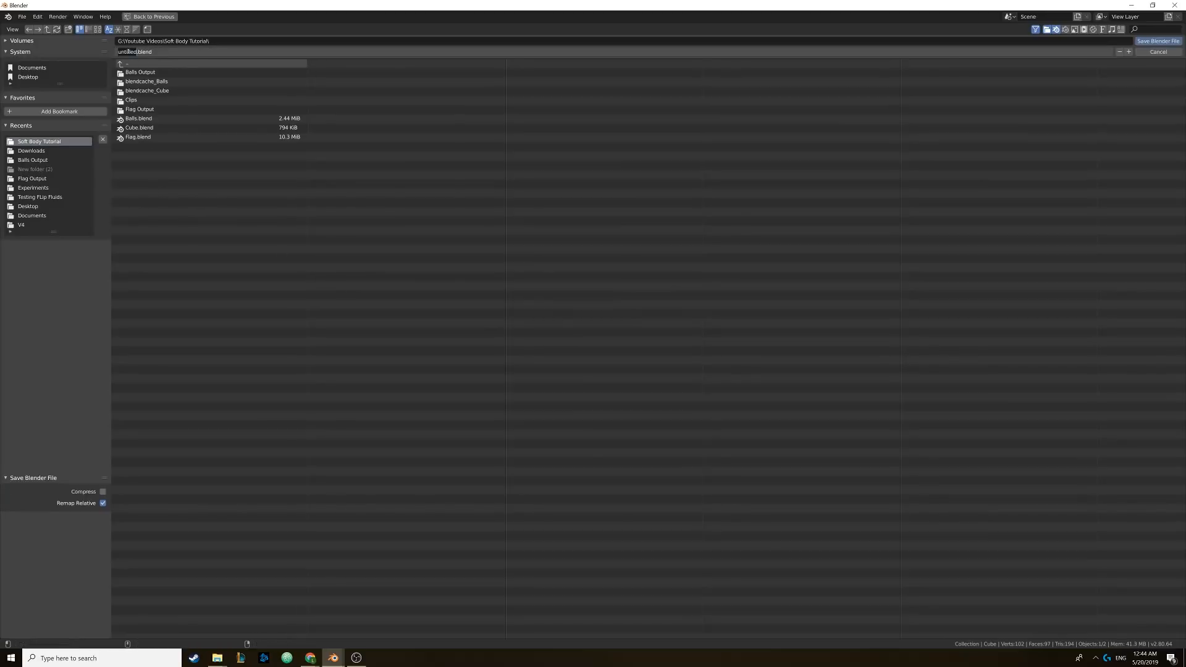
type("Tutorial")
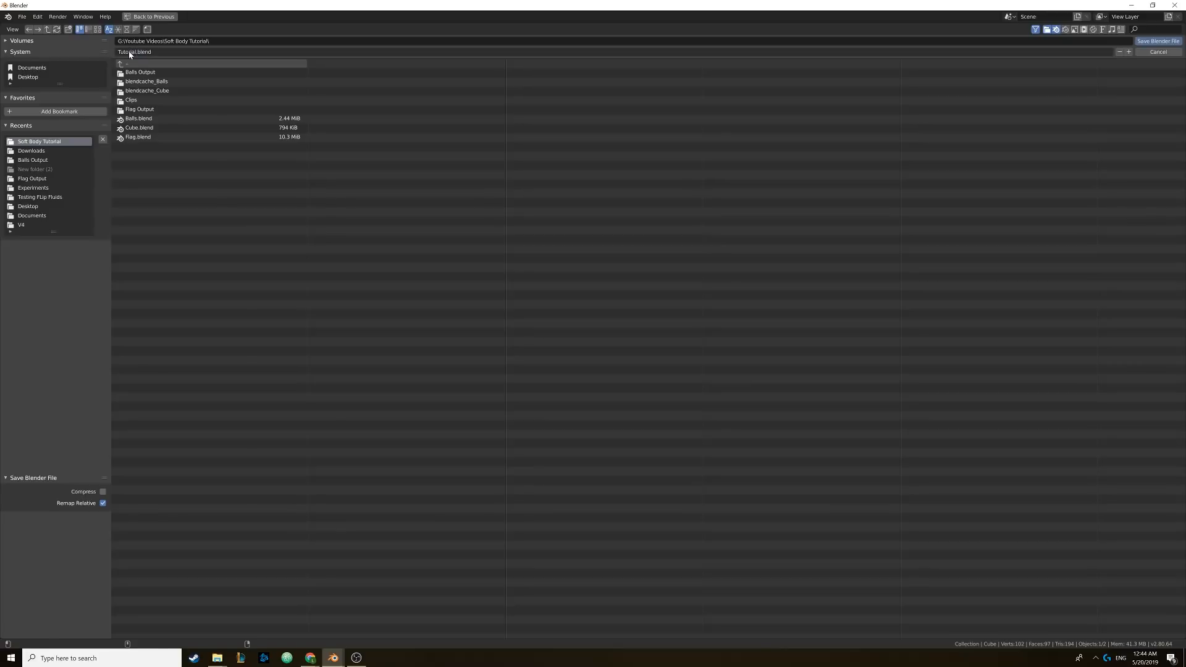
key("Return")
left_click(1157, 40)
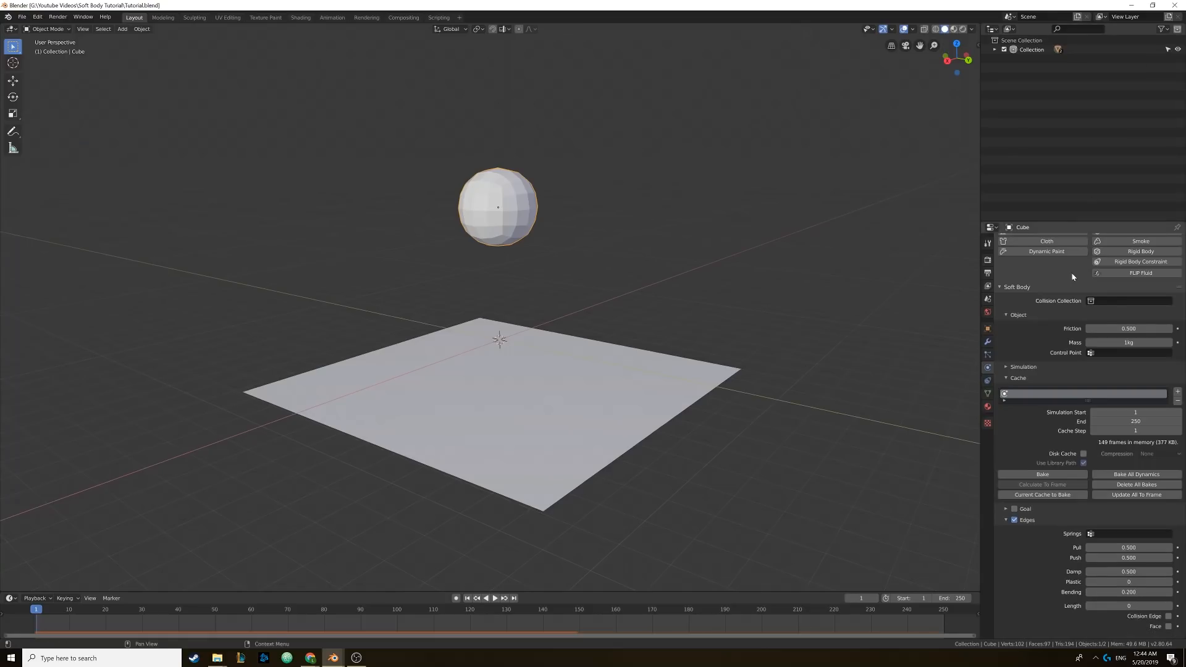
- Enable Disk Cache and turn off Use Library Path for the ball's soft body cache
left_click(1083, 455)
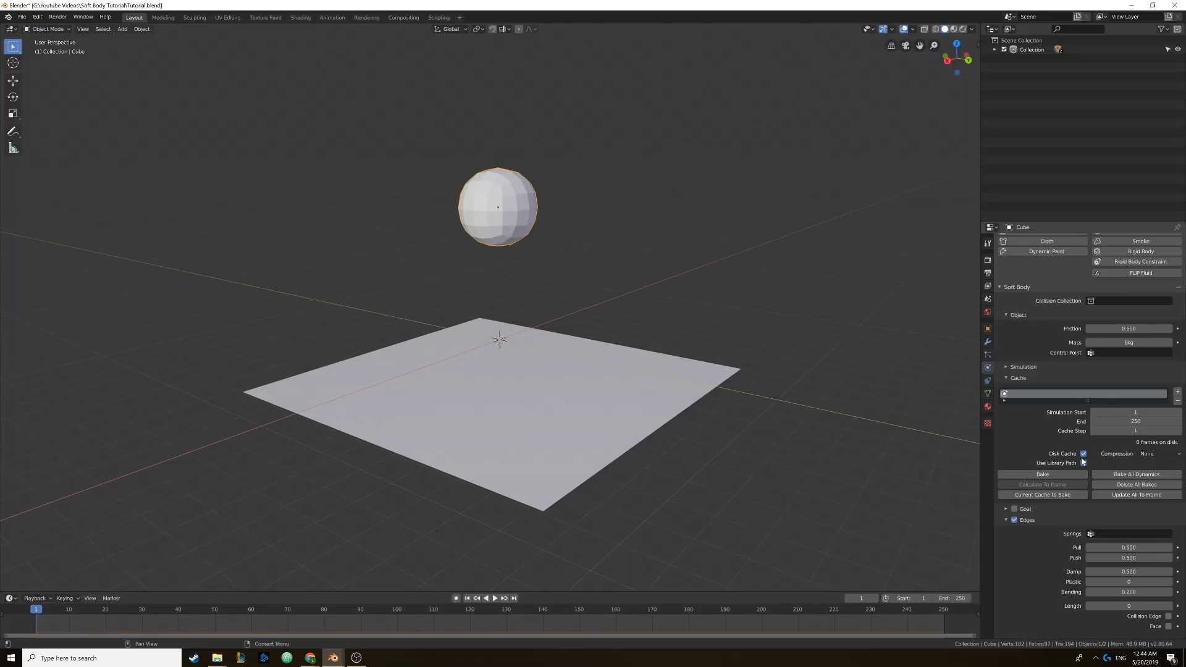
left_click(1083, 462)
left_click(953, 598)
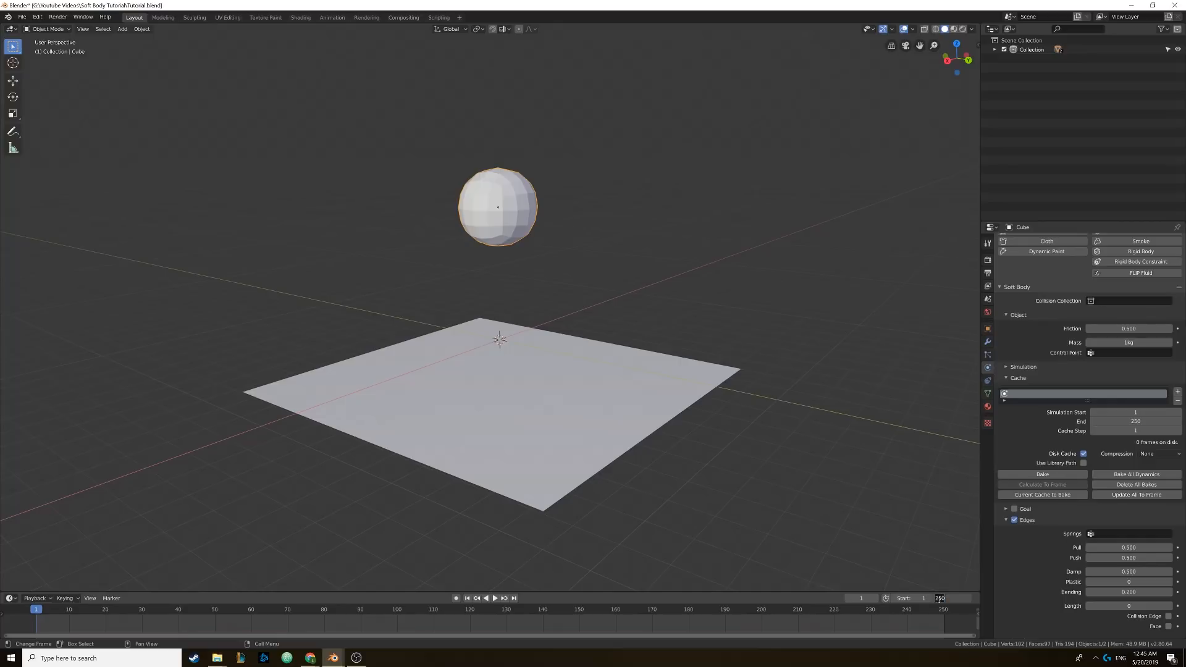
key("Return")
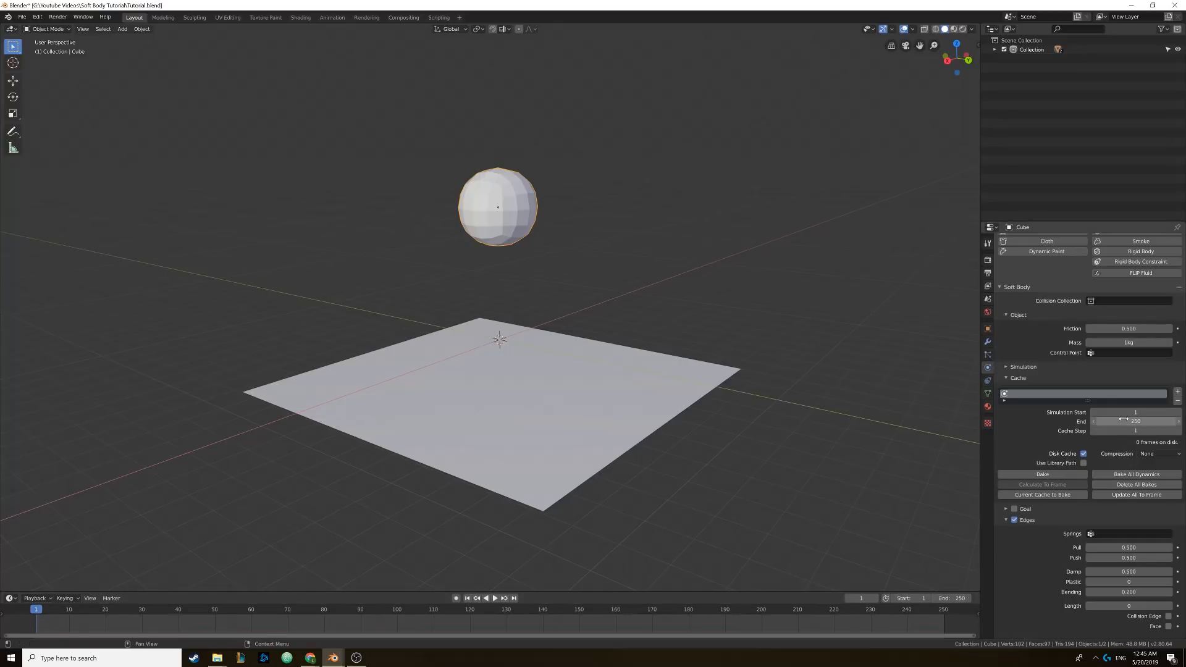
- Set the soft body cache's end frame to 150 and bake the simulation
left_click(1123, 419)
type("150")
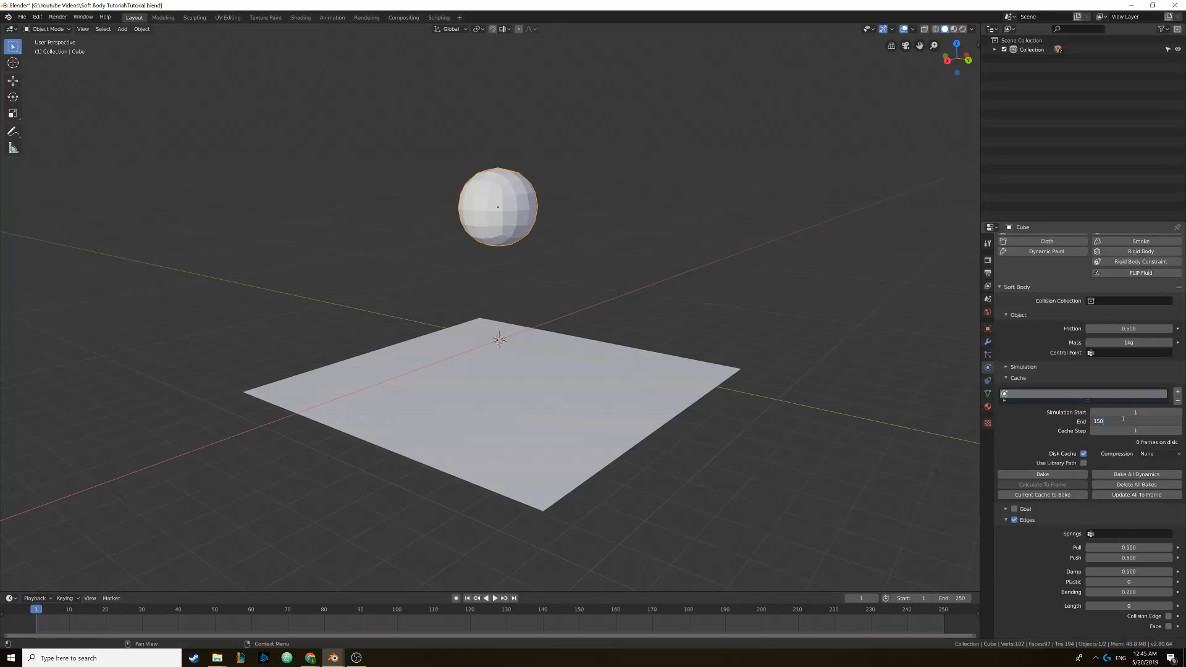
key("Return")
left_click(1019, 474)
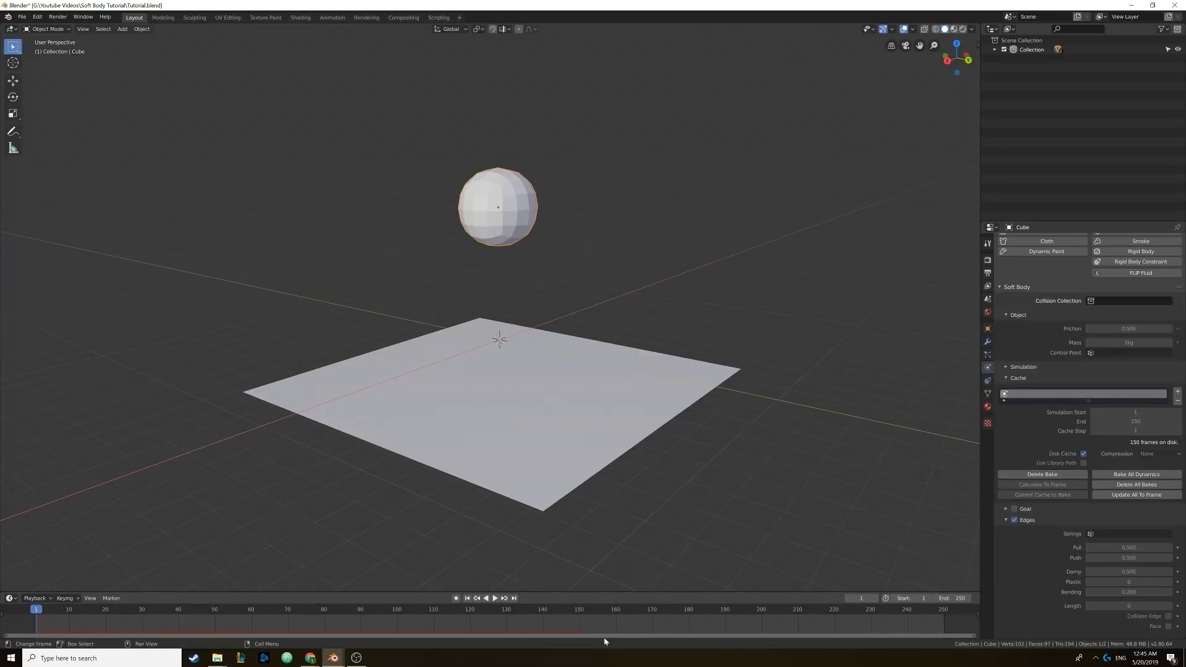
- Play the baked simulation from frame 1 to beyond frame 150 and stop playback
left_click(497, 599)
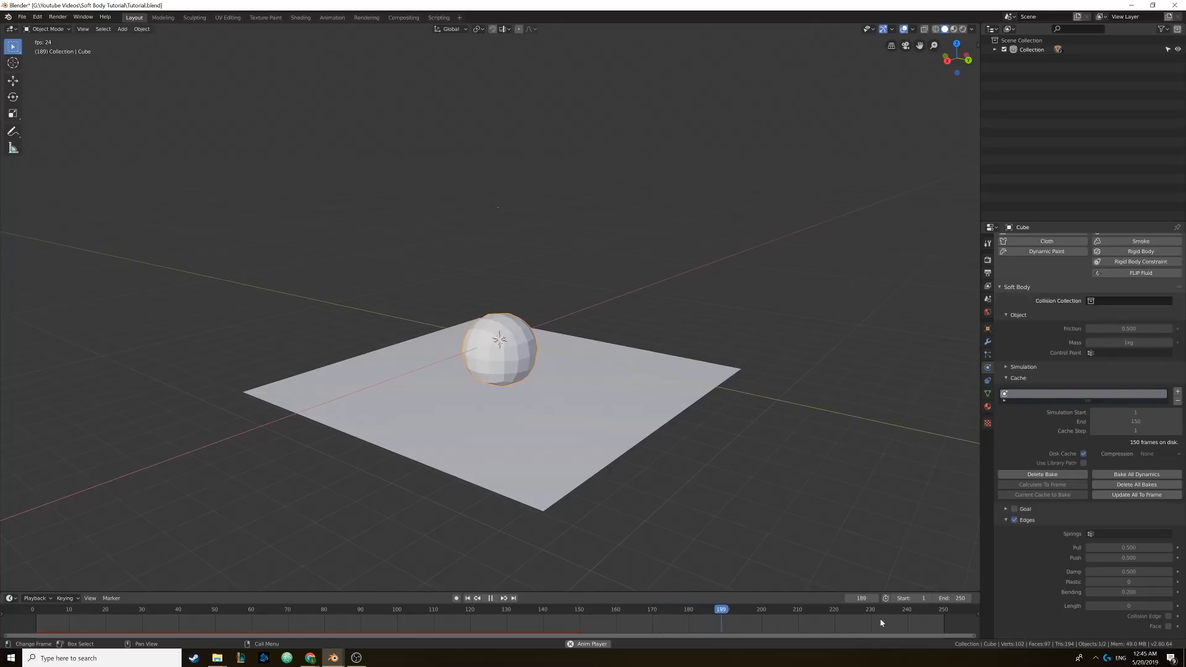
key("space")
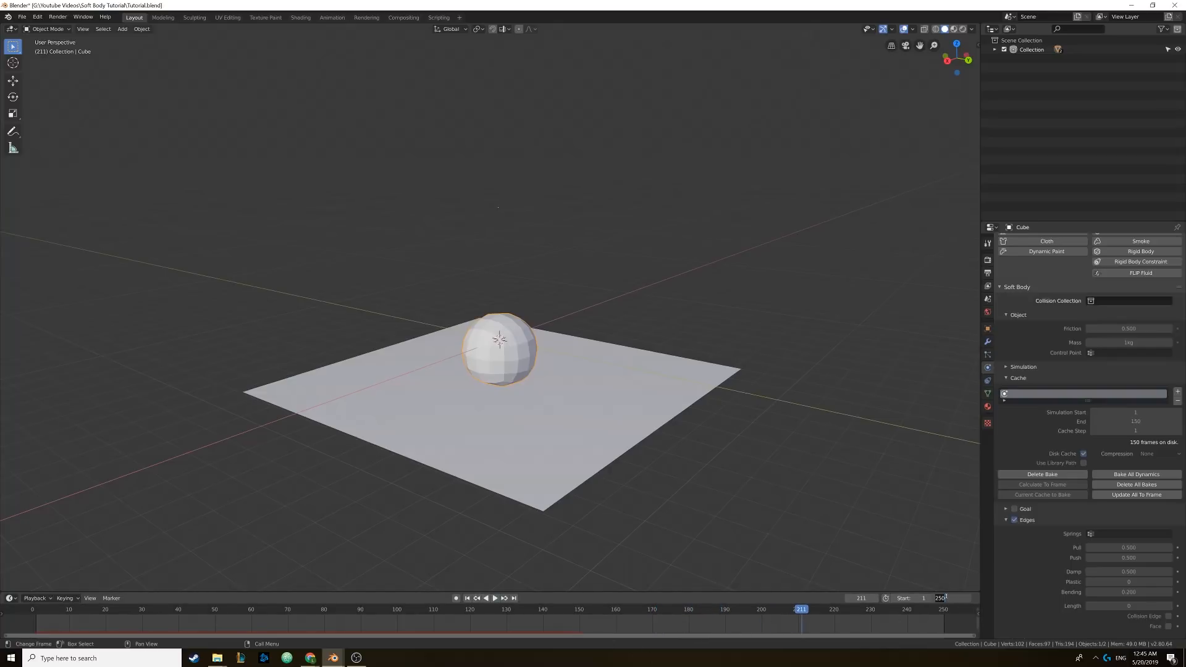
- Set the scene's end frame to 150 and replay the baked simulation from the start
key("Return")
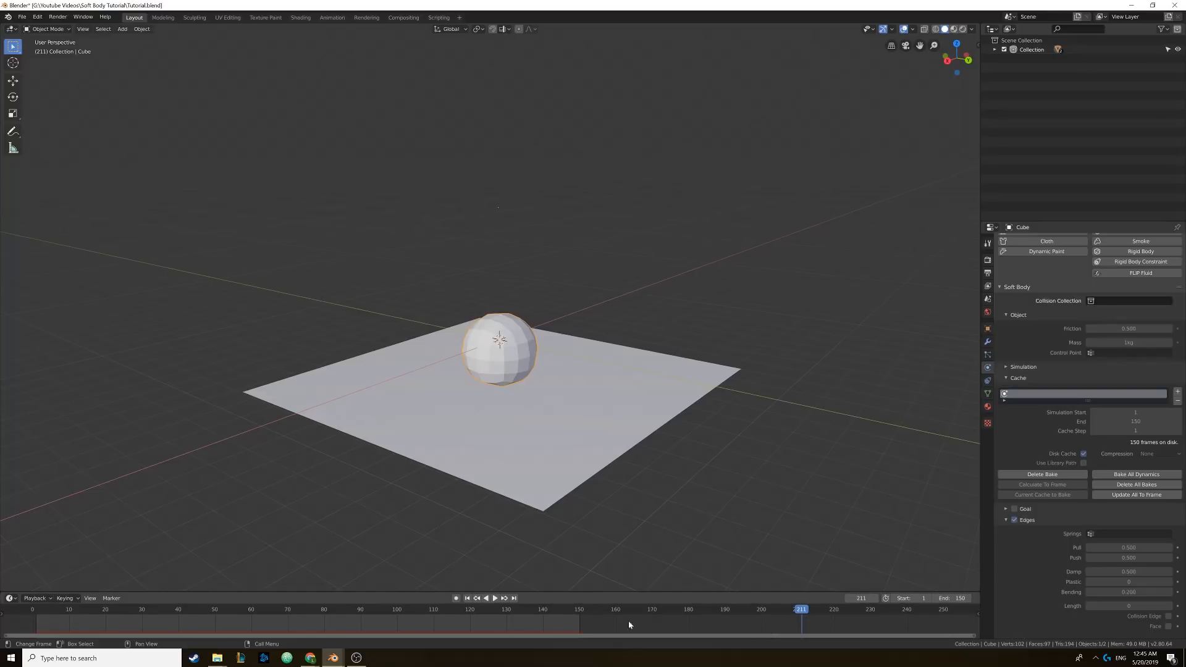
left_click(474, 602)
left_click(498, 599)
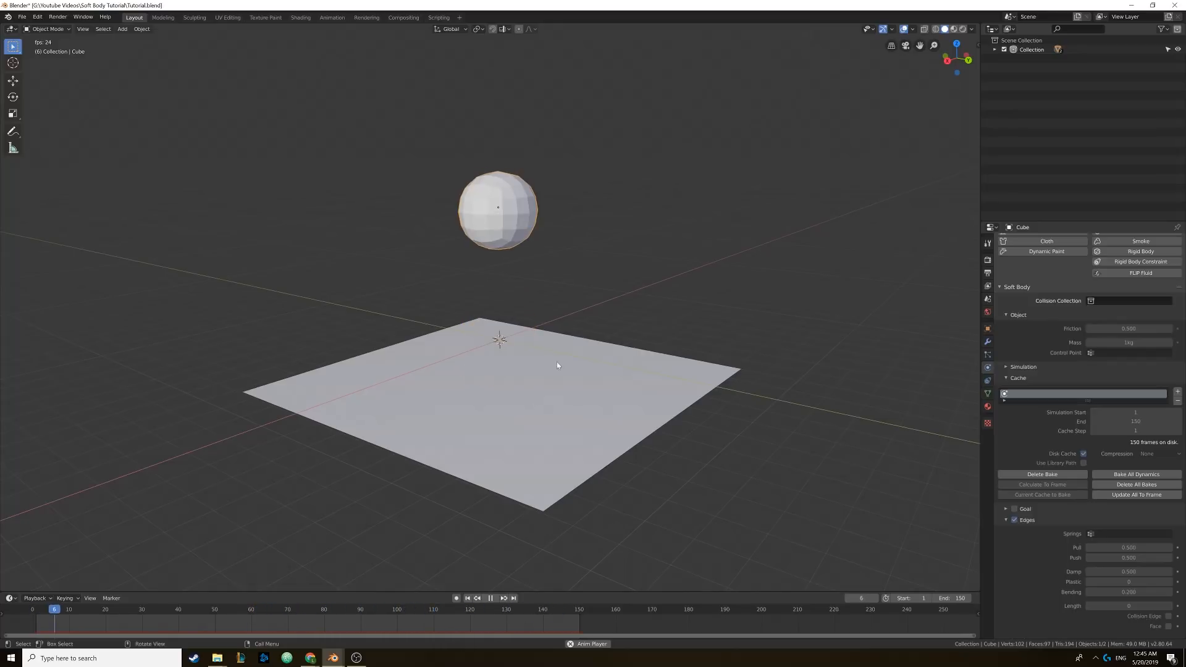
- Stop the playback, move to frame 78 and shade the ball smooth
key("space")
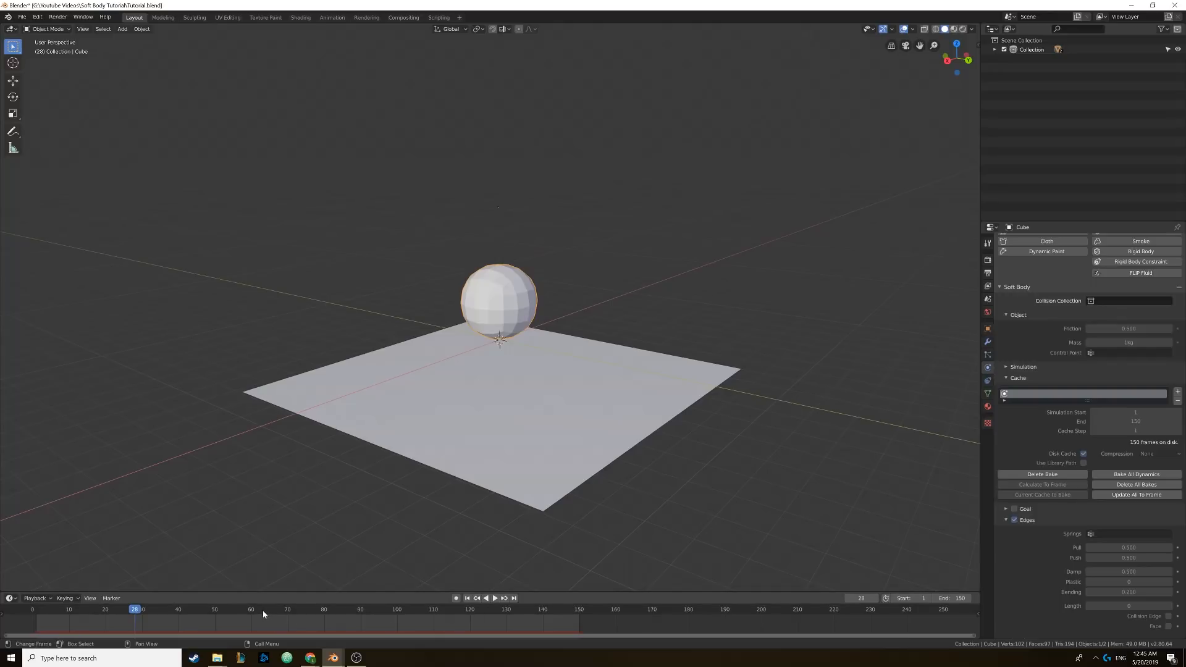
left_click_drag(263, 613, 317, 617)
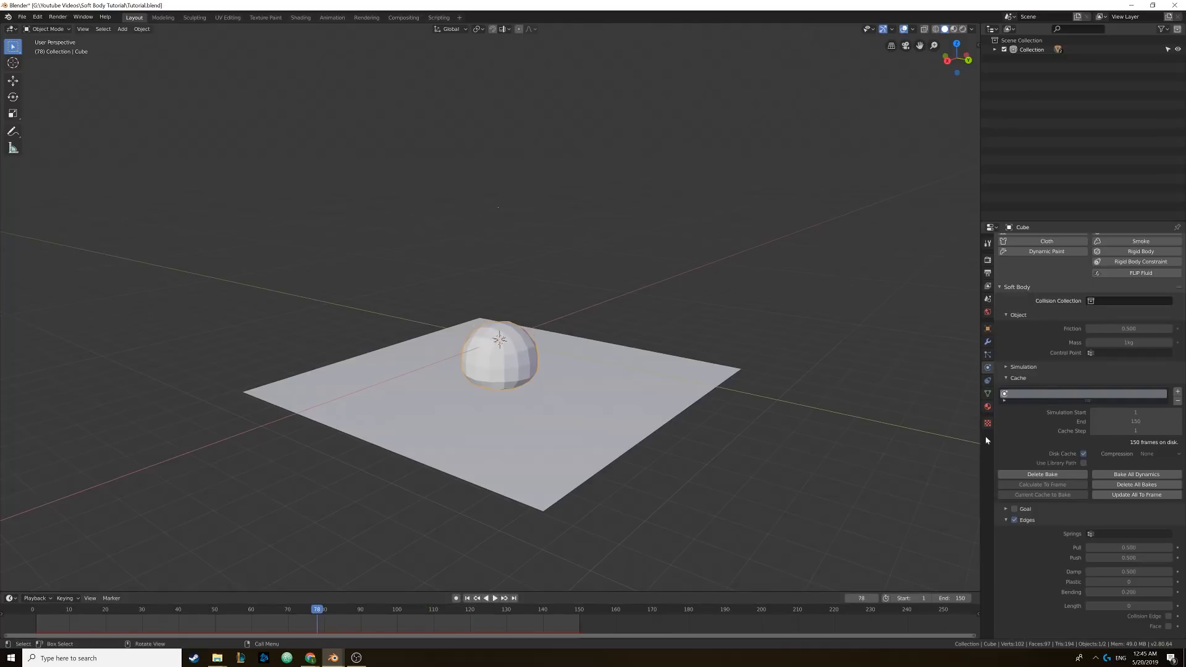
left_click(987, 342)
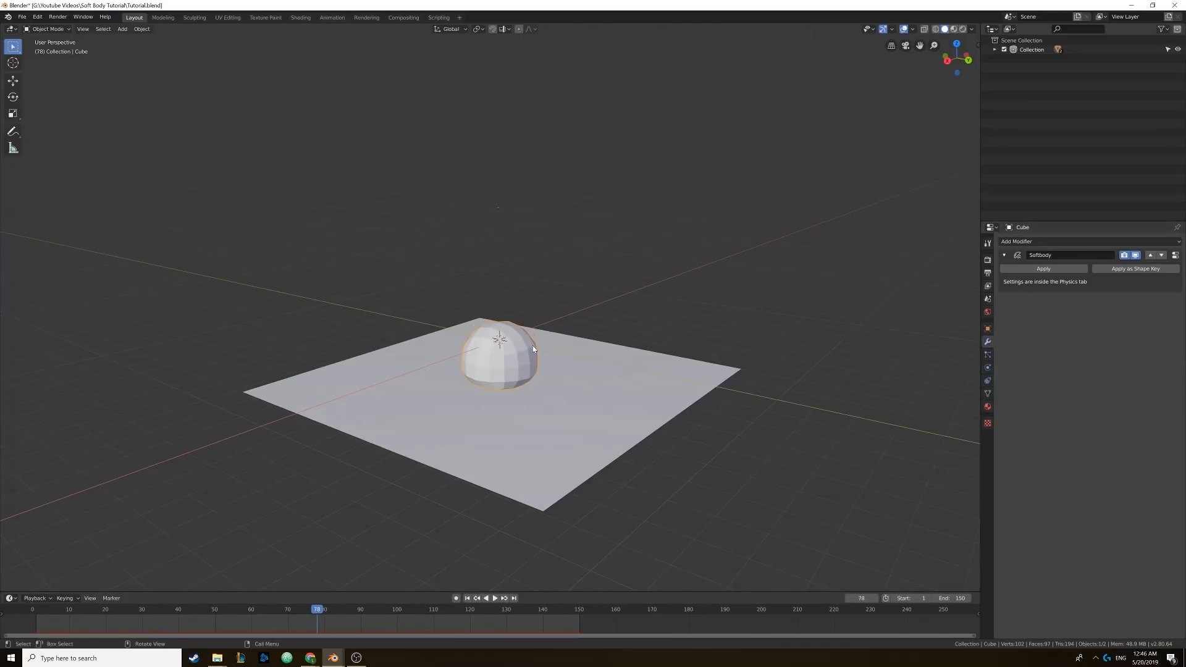
middle_click_drag(532, 345, 521, 362)
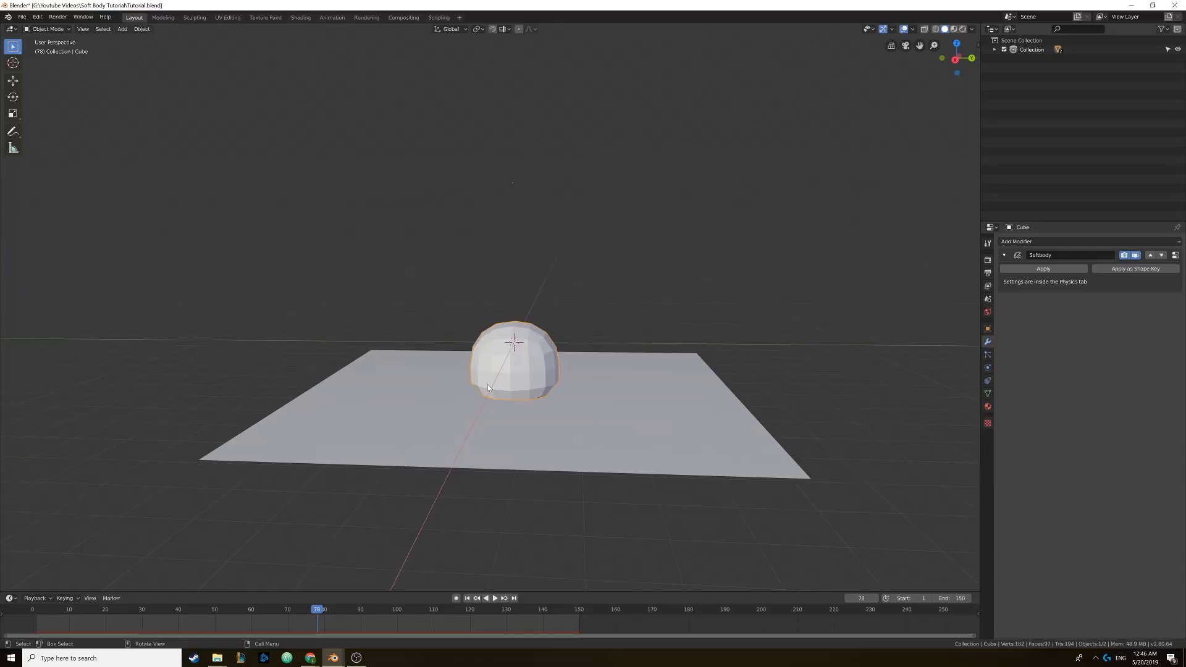
left_click(142, 29)
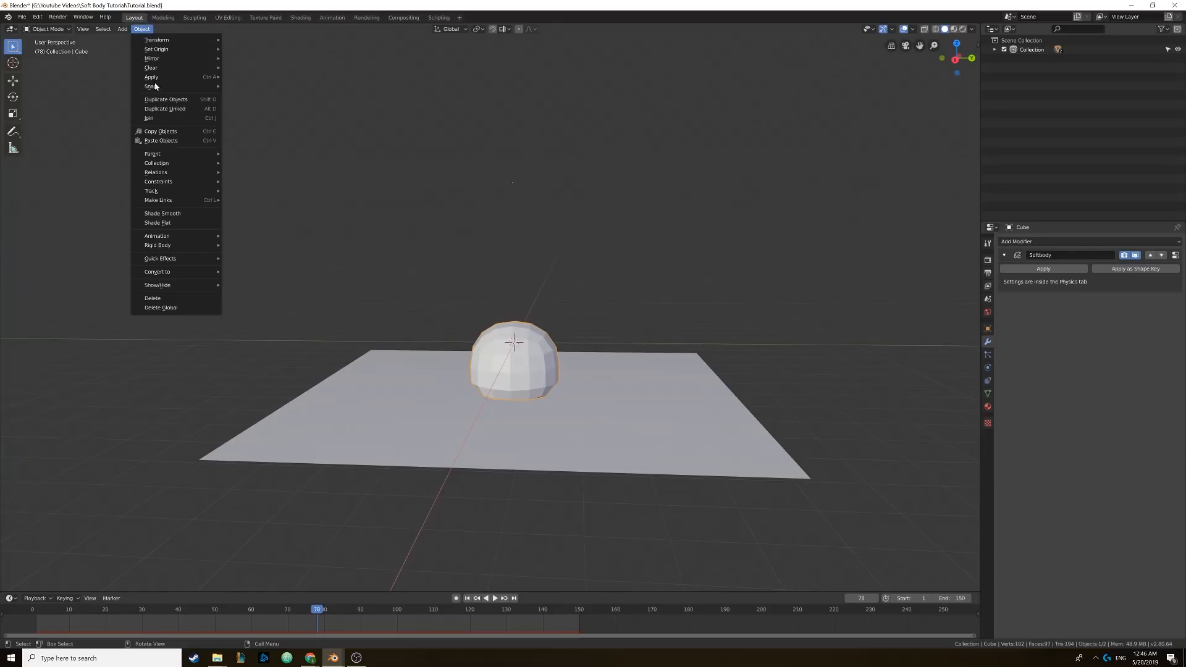
left_click(176, 222)
left_click(137, 26)
left_click(179, 220)
scroll(505, 376, "up", 5)
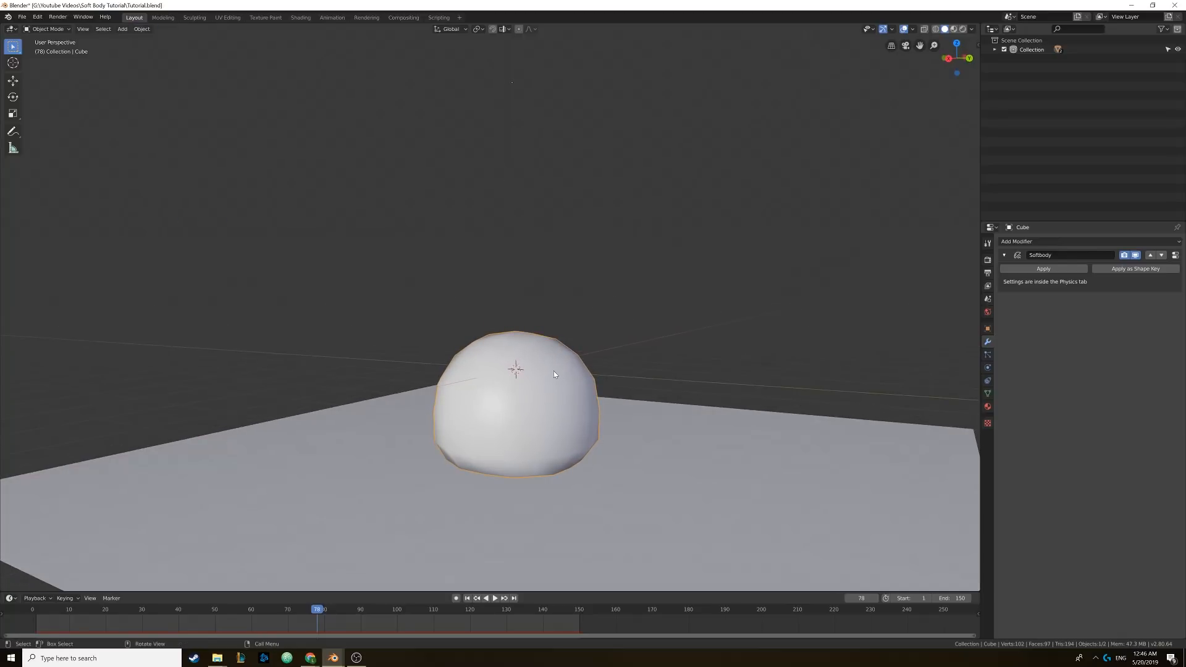
- Add a Subdivision Surface modifier to the ball after its Softbody modifier and deselect the ball
left_click(1030, 242)
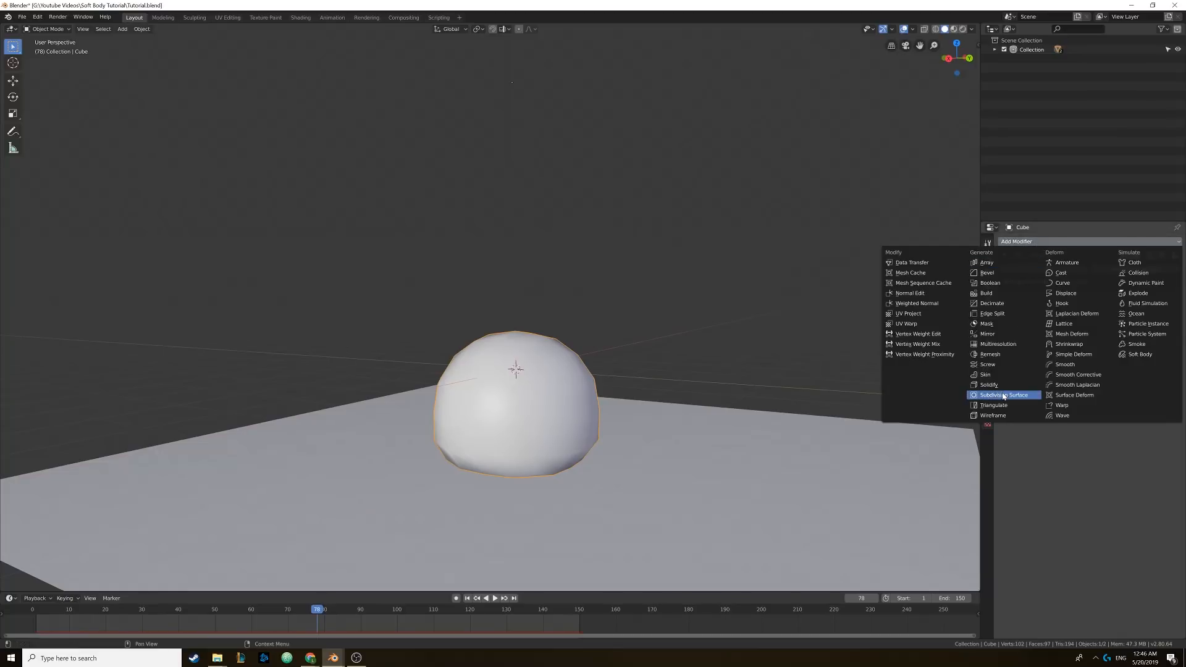
left_click(1003, 395)
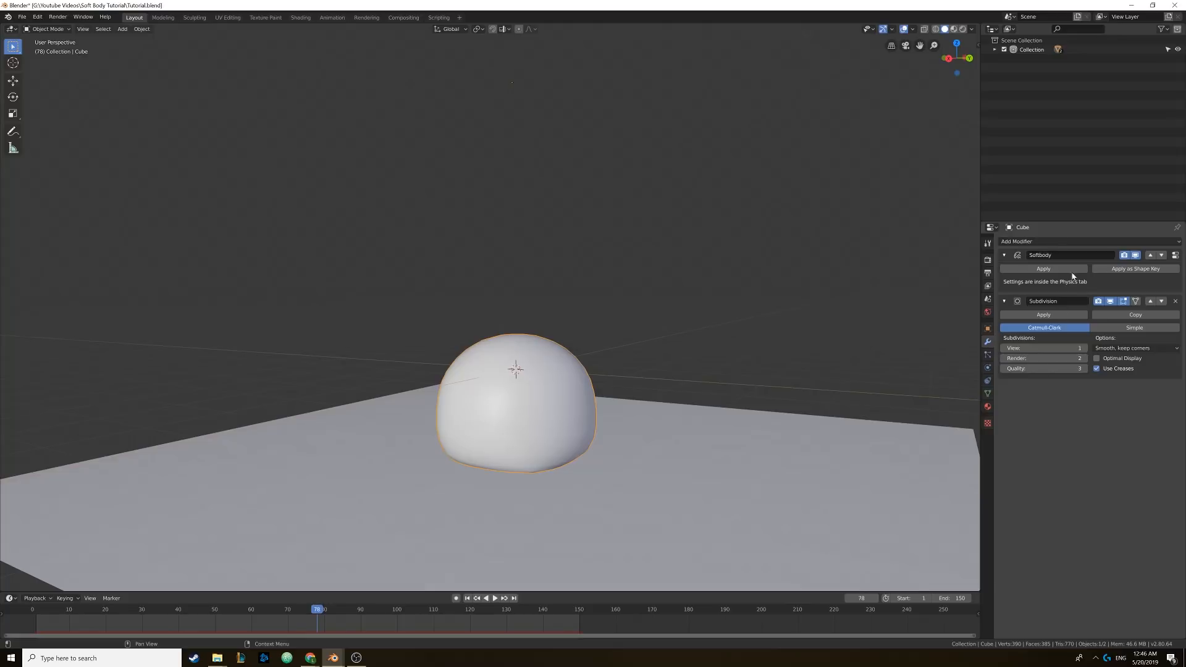
middle_click_drag(616, 385, 610, 403)
key("alt+a")
- Replay the smoothed ball's simulation from frame 1, inspect the bounce from several angles including a straight side view, and stop playback
left_click(467, 598)
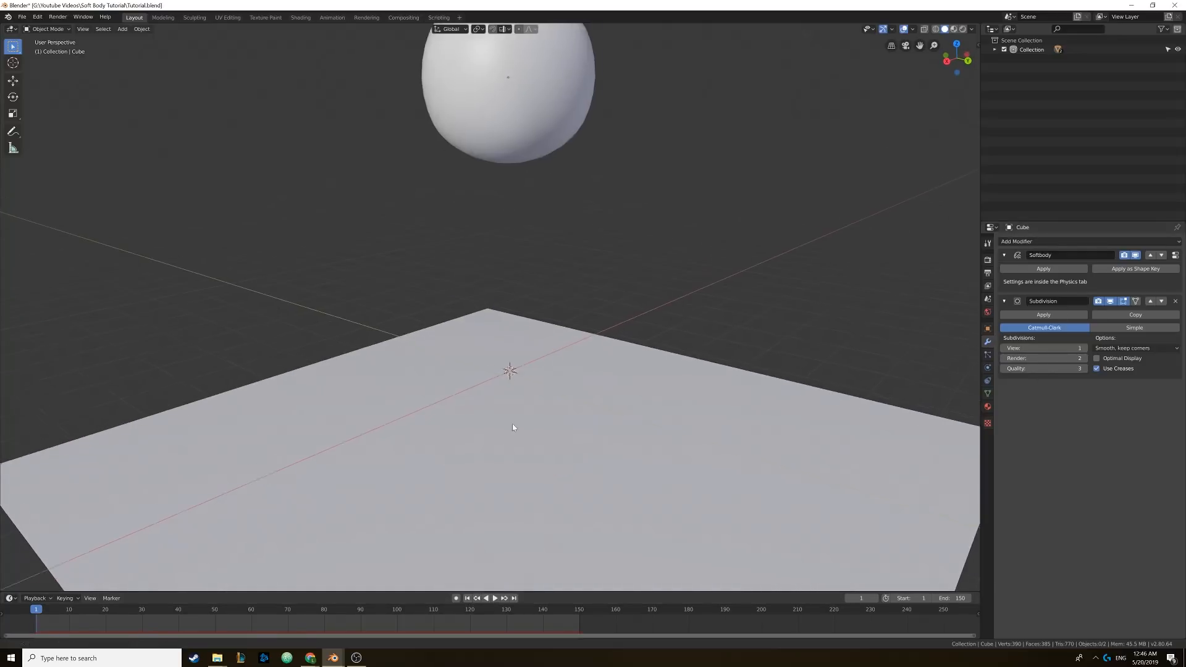
scroll(522, 445, "down", 3)
middle_click_drag(557, 418, 562, 421)
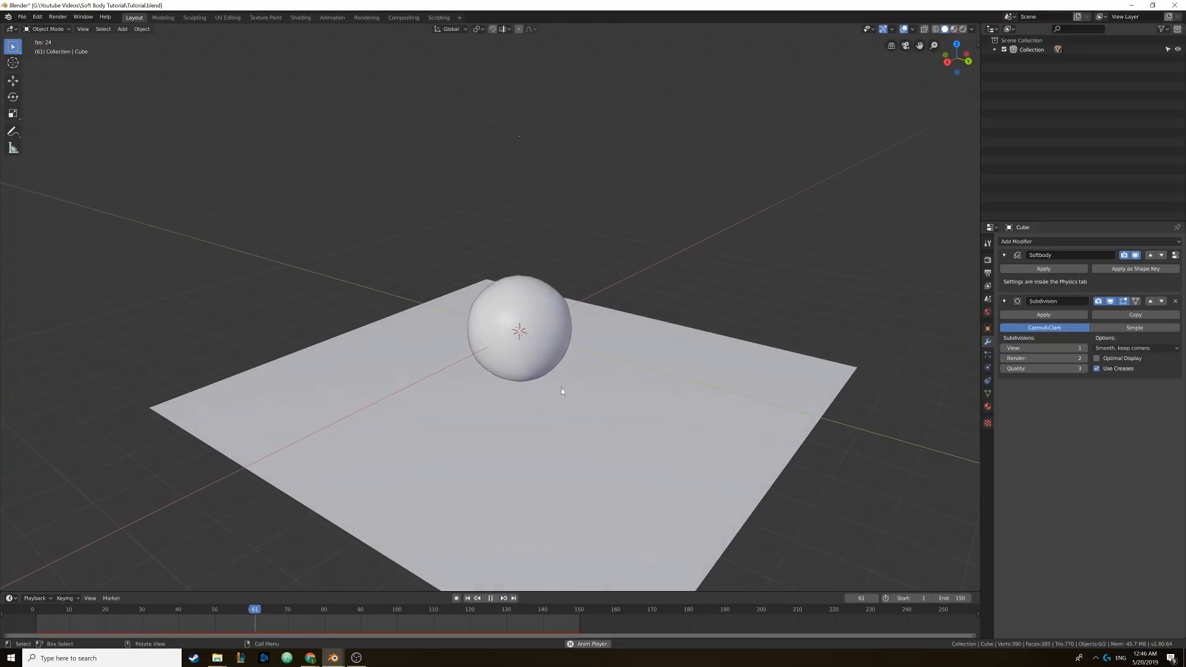
middle_click_drag(540, 355, 497, 416)
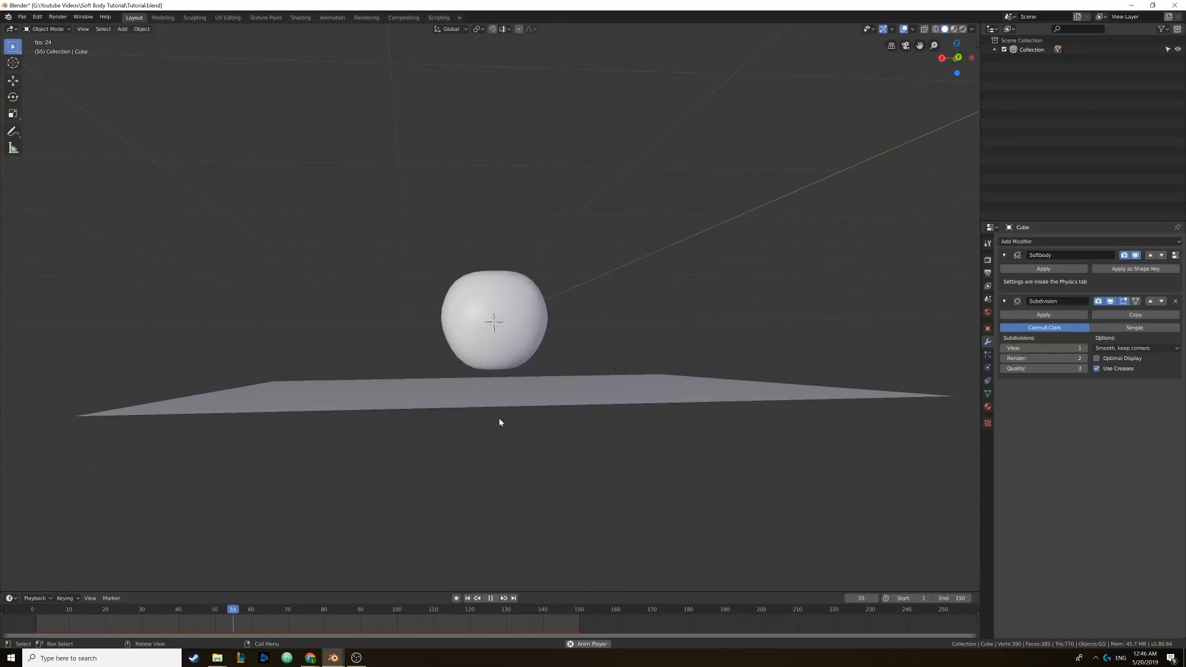
key("KP_1")
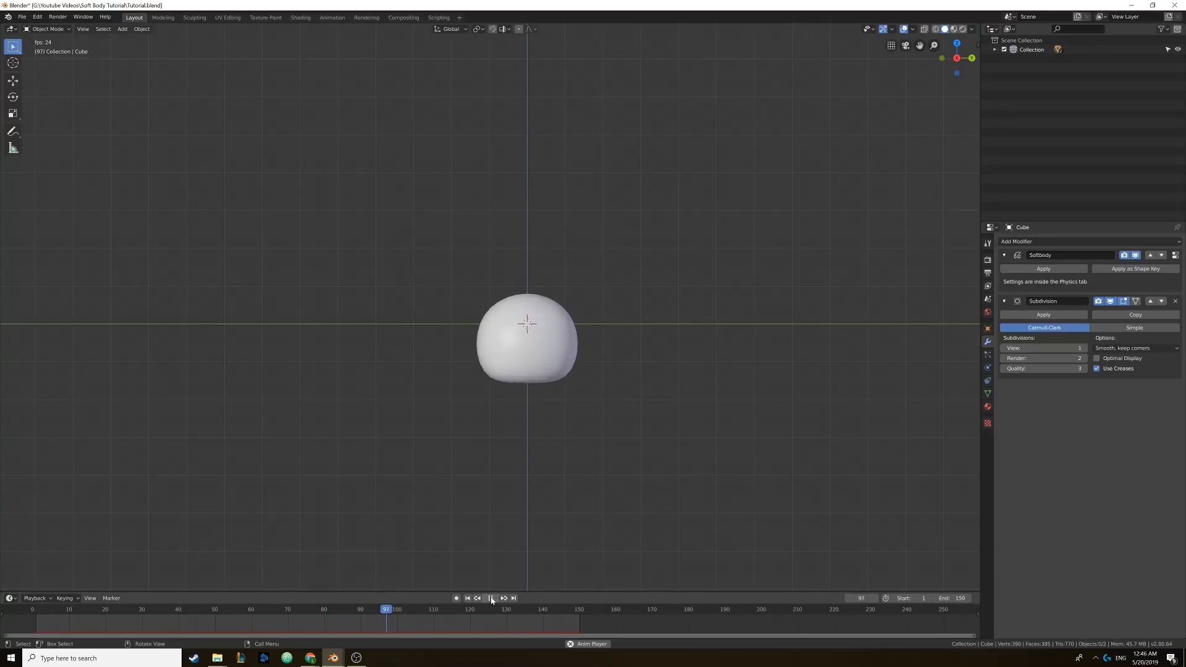
key("space")
- Delete the ball's existing soft body bake and bake the simulation again
middle_click_drag(493, 544, 567, 435)
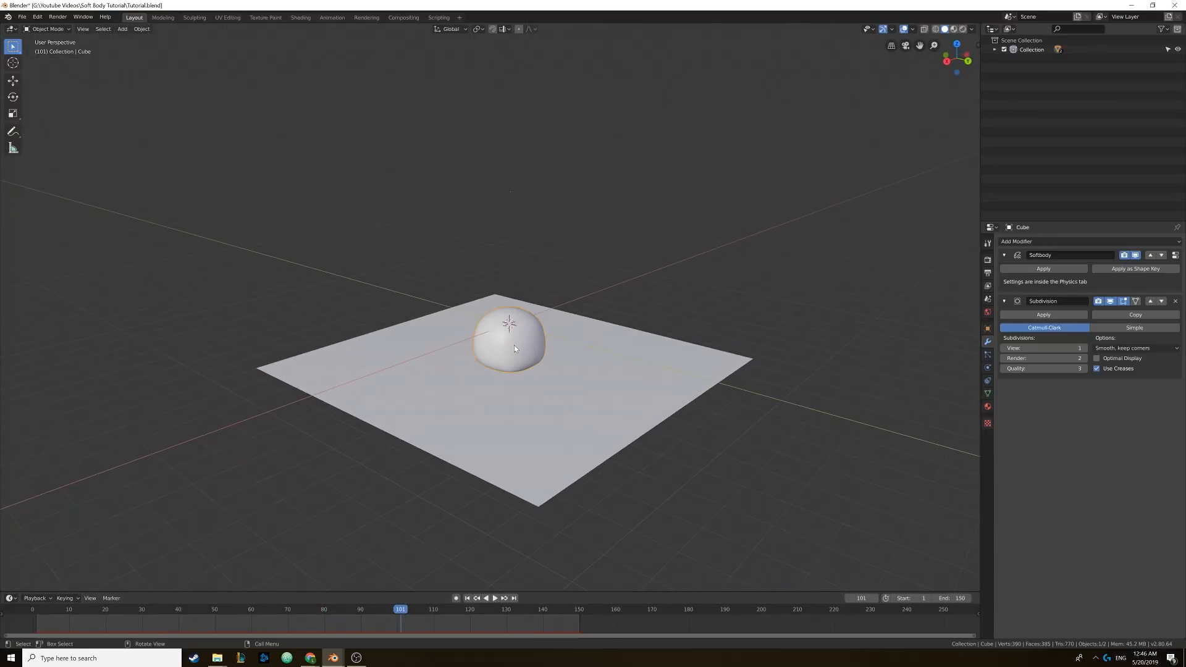
middle_click_drag(514, 349, 544, 401)
left_click(988, 354)
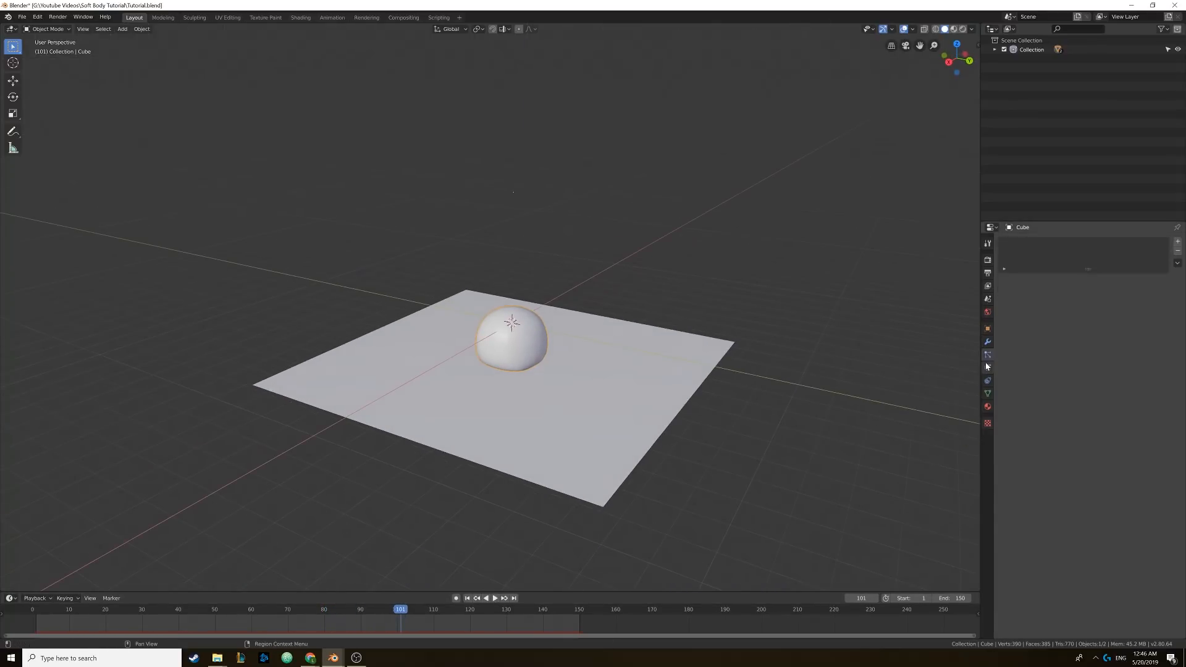
left_click(988, 367)
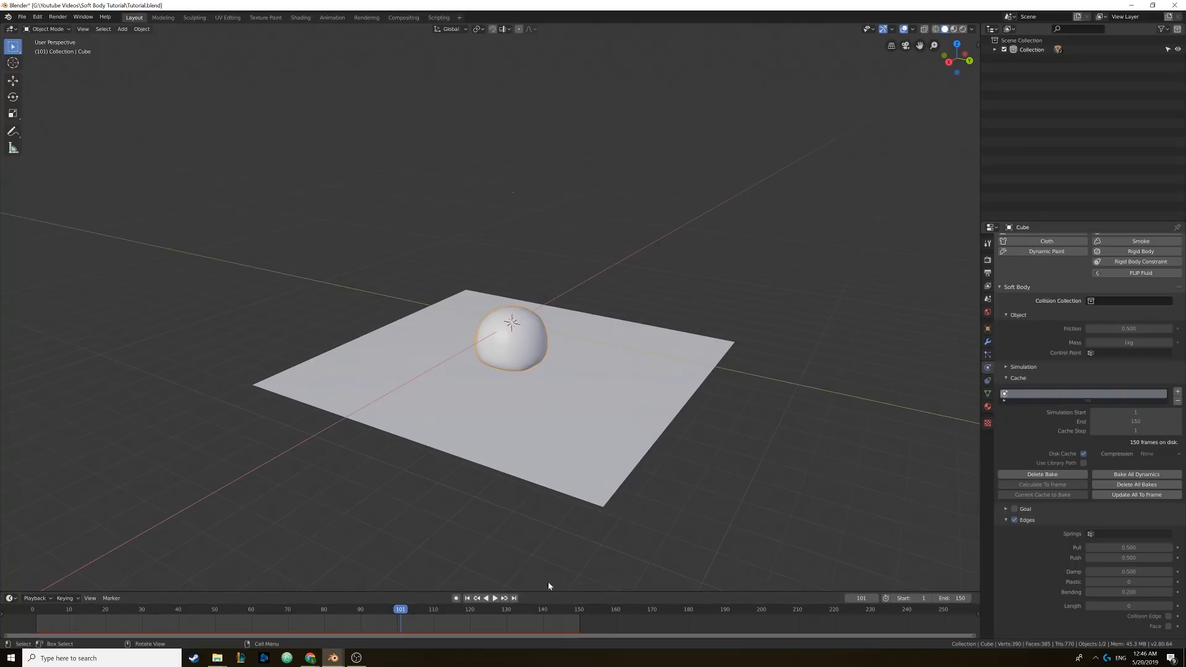
left_click(1042, 474)
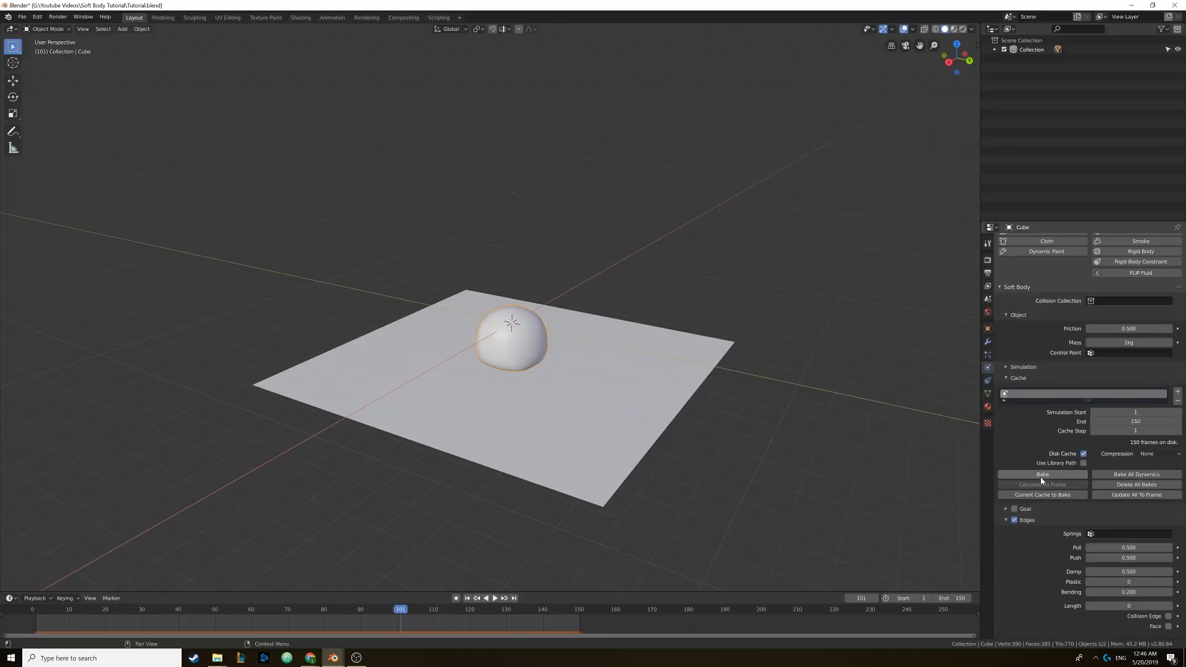
left_click(1041, 474)
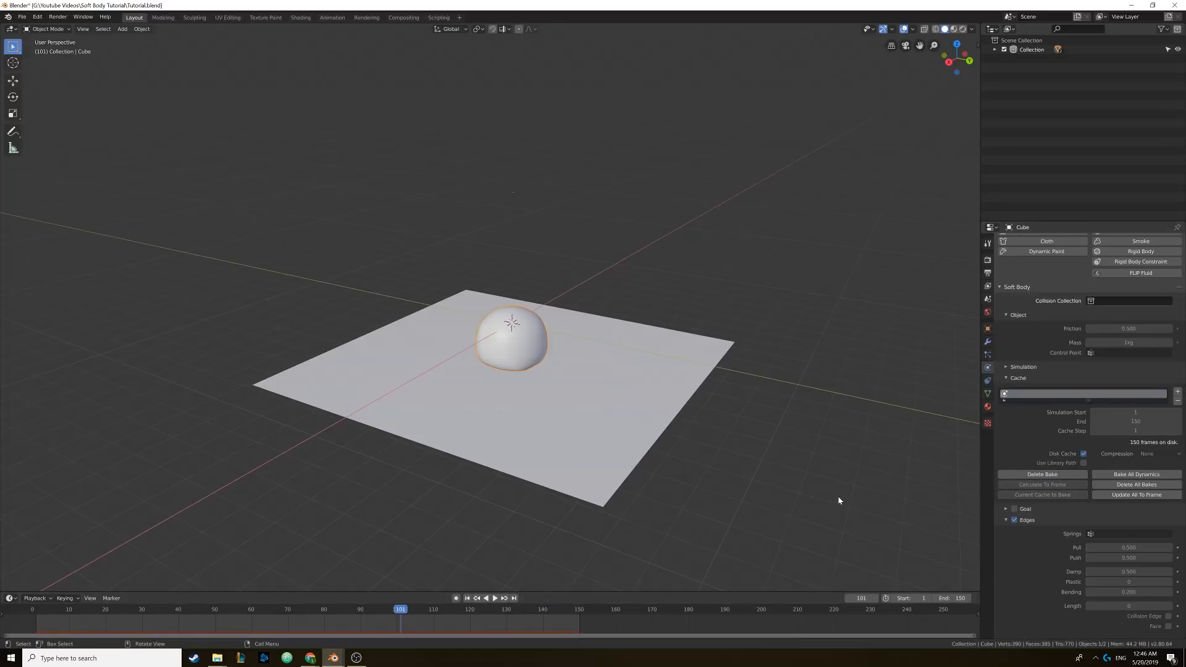
- Return to frame 1 and view the ball at its starting position above the plane
middle_click_drag(839, 500, 537, 401)
left_click(470, 599)
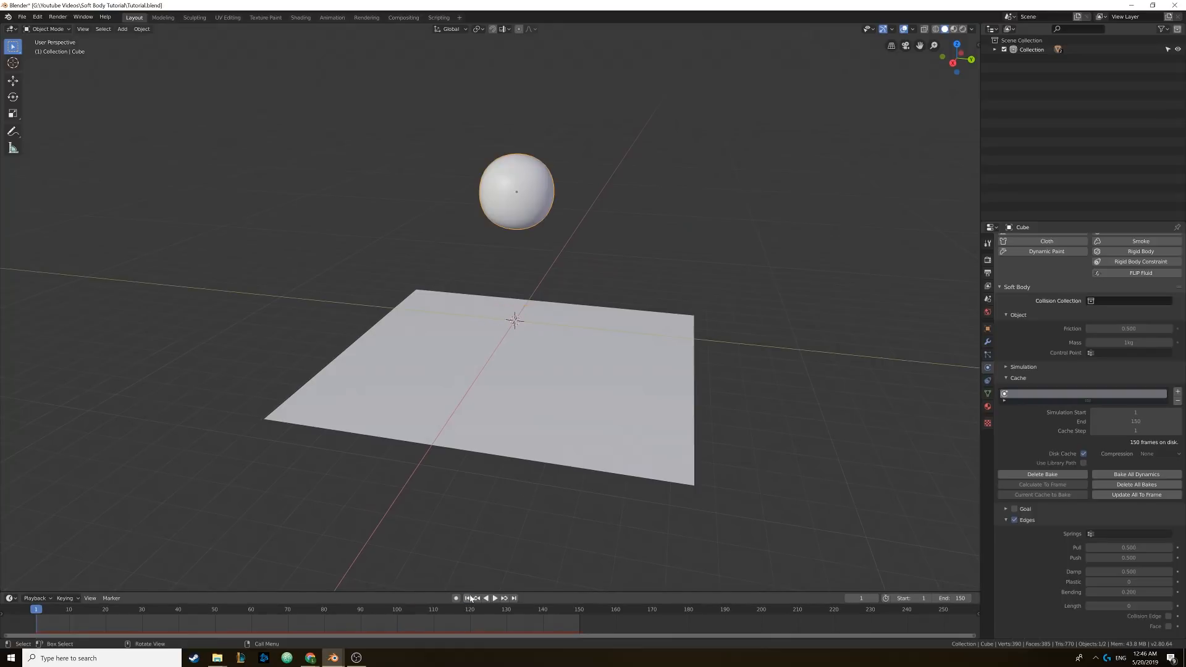
middle_click_drag(578, 353, 556, 362)
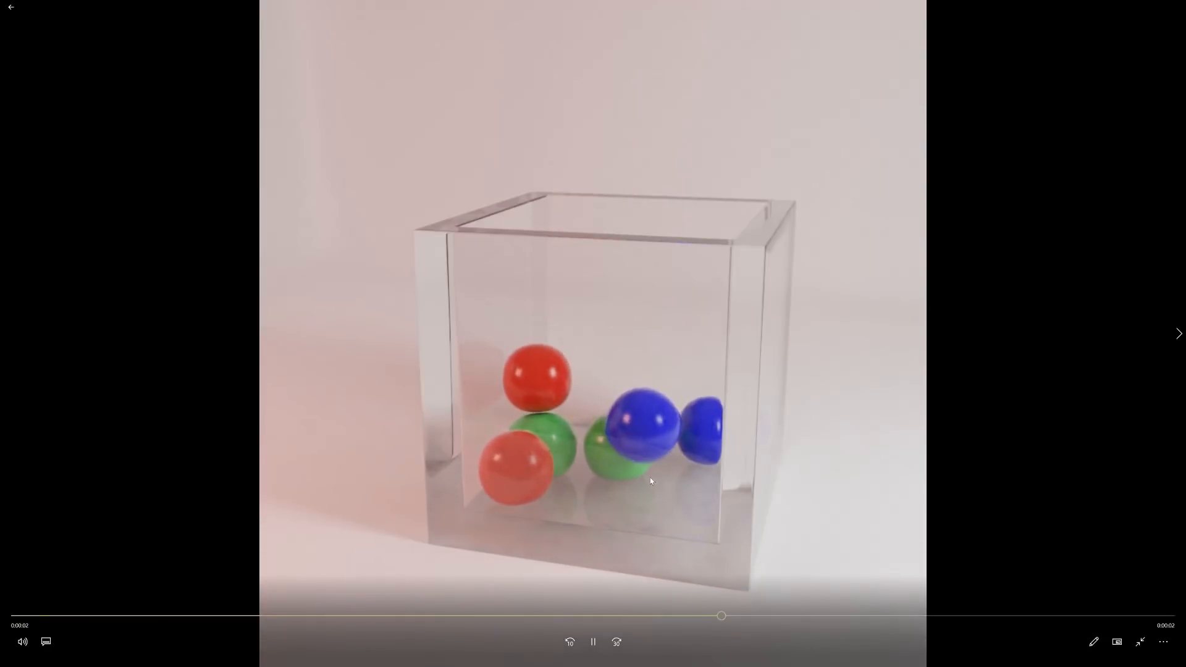
- Switch to the video player and replay the rendered clip of coloured balls in a glass box from its start
left_click(571, 642)
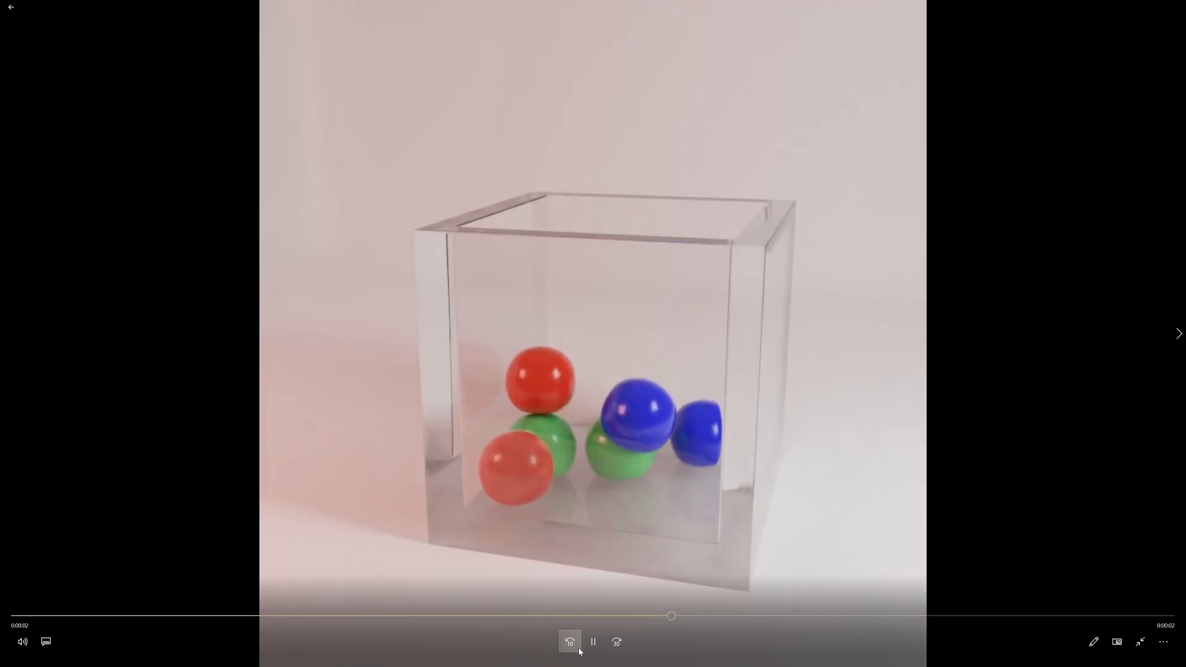
left_click(579, 648)
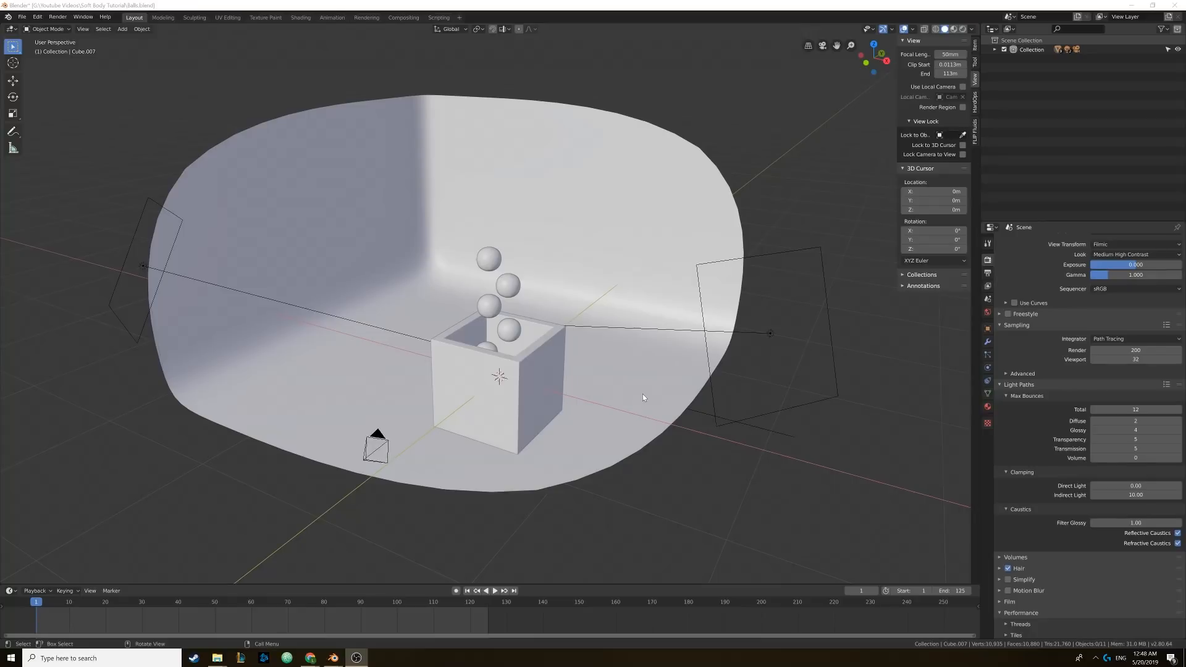
- In the Balls.blend scene in Blender, play the animation and examine the balls falling into the box in wireframe, returning to solid shading
middle_click_drag(643, 394, 527, 378)
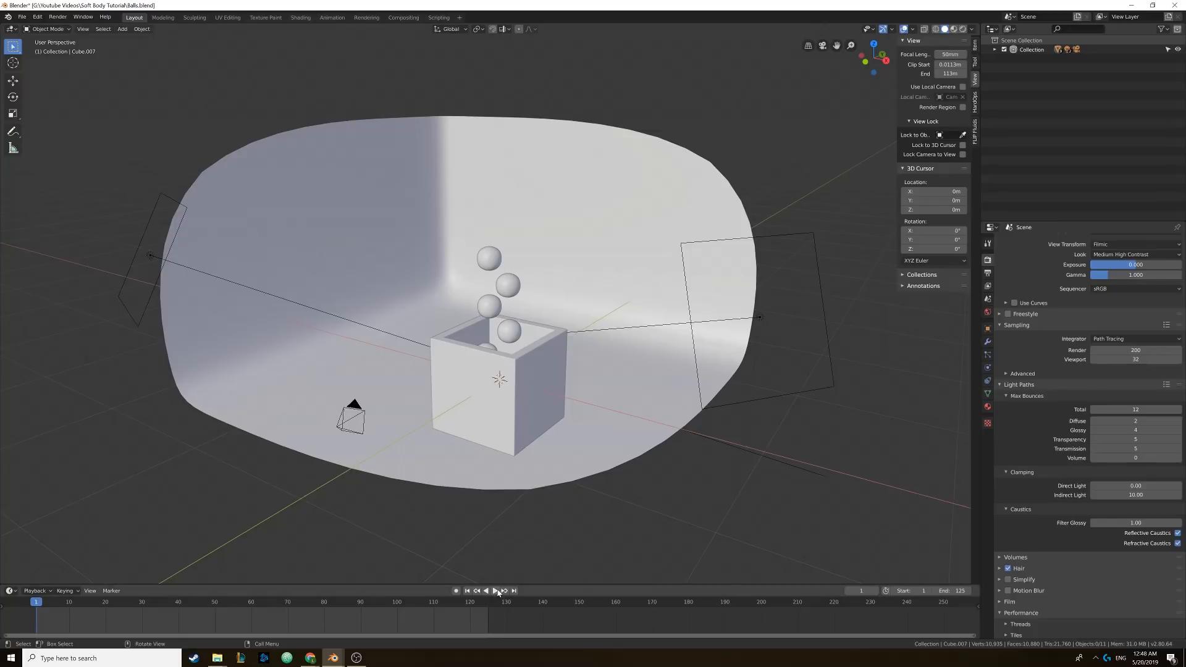
key("space")
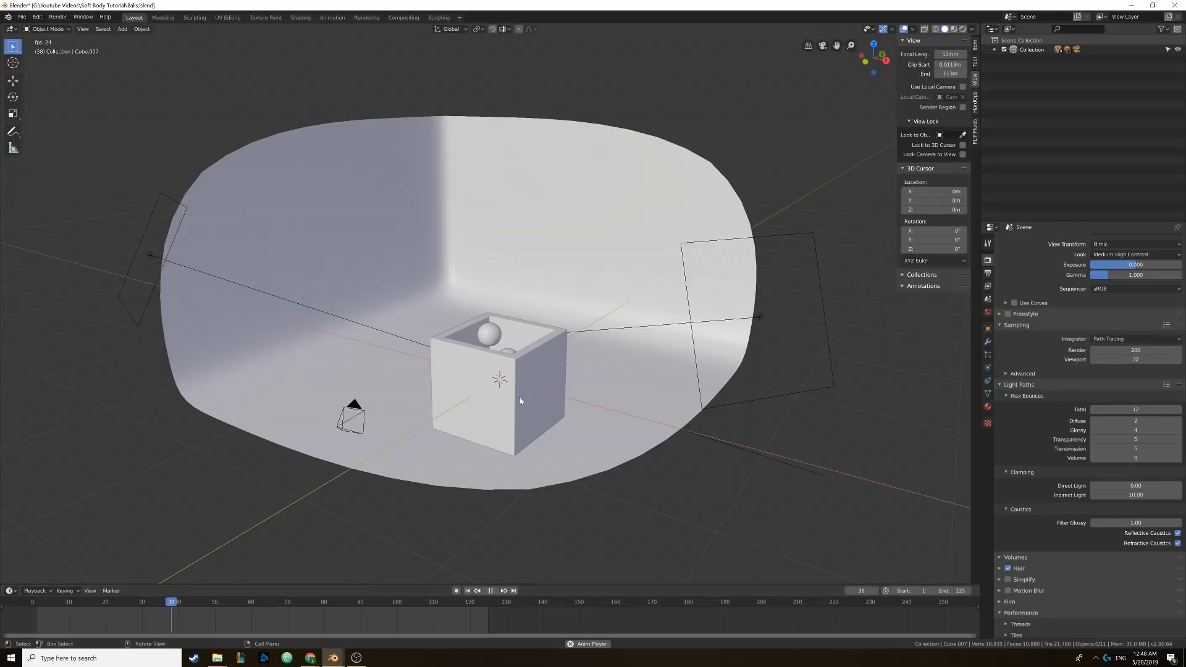
key("z")
left_click(489, 419)
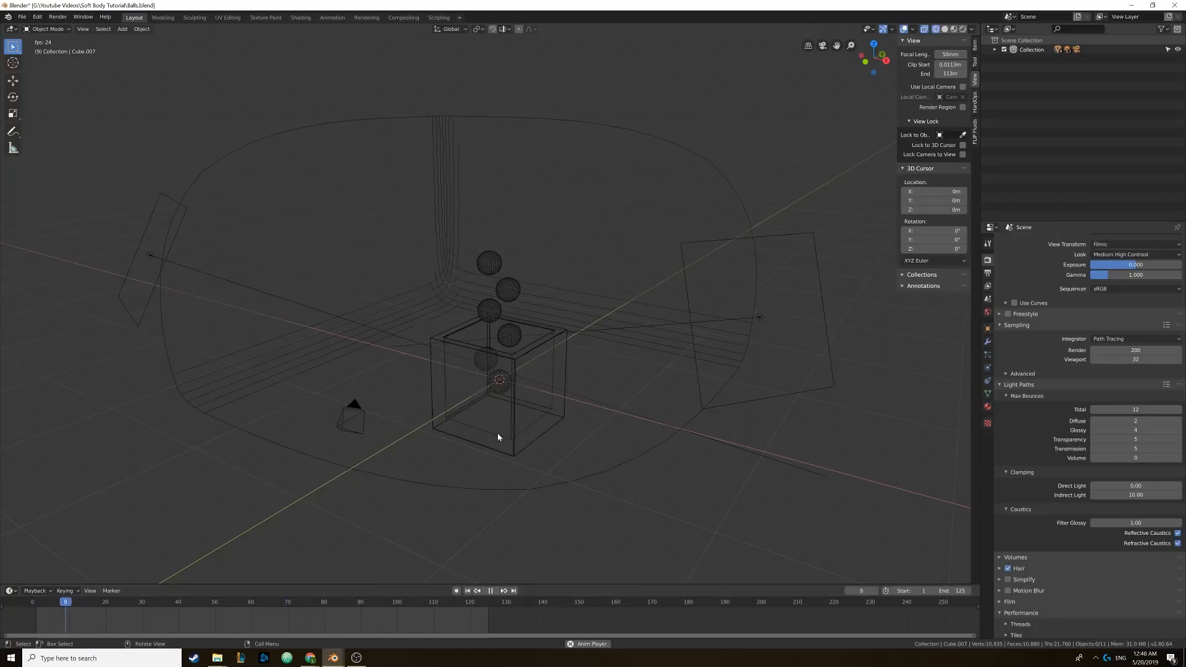
key("shift+z")
- Select the scene's camera and look through it at the box while the animation plays, leaving the camera view again
left_click(497, 261)
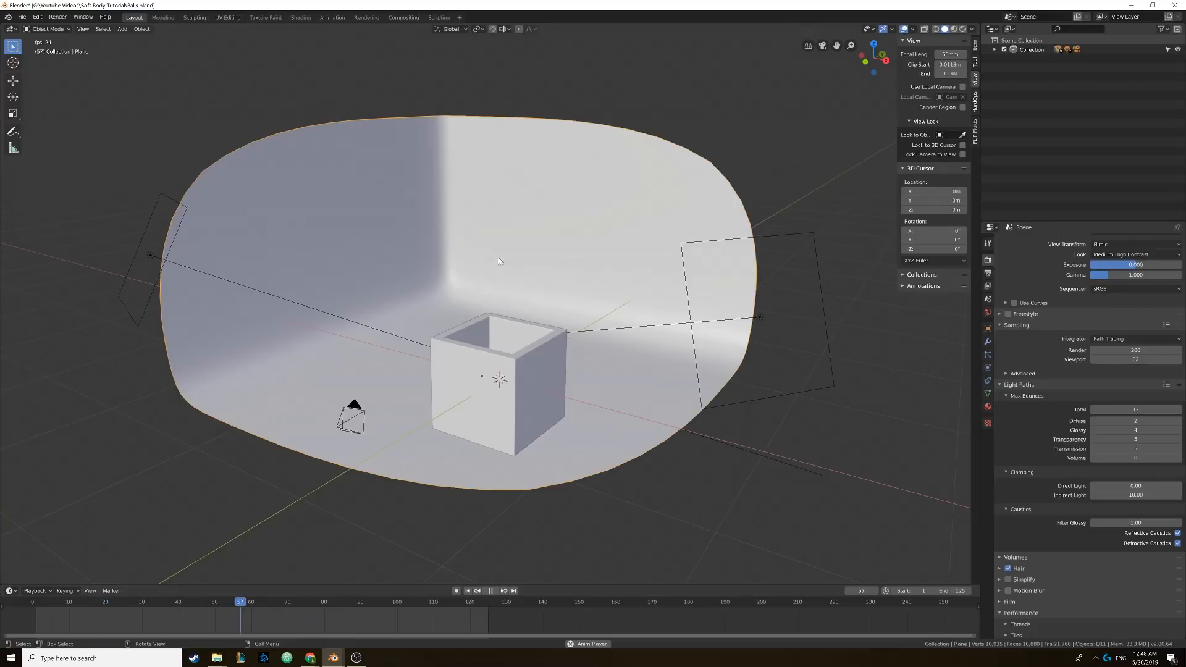
left_click(349, 412)
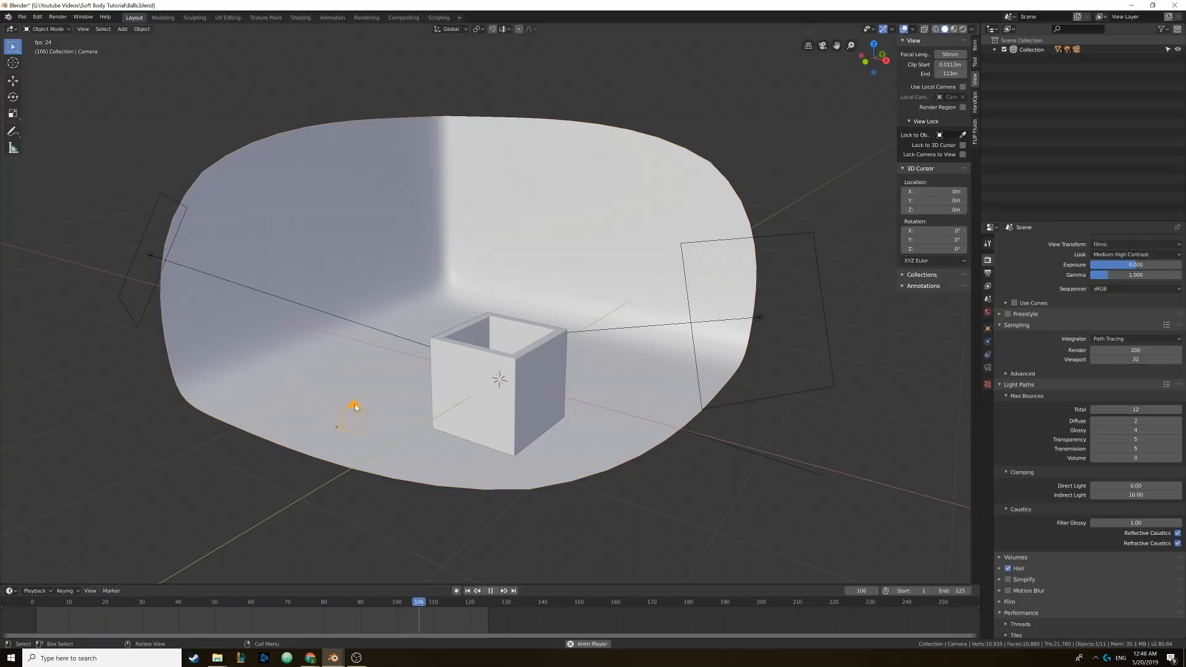
key("KP_0")
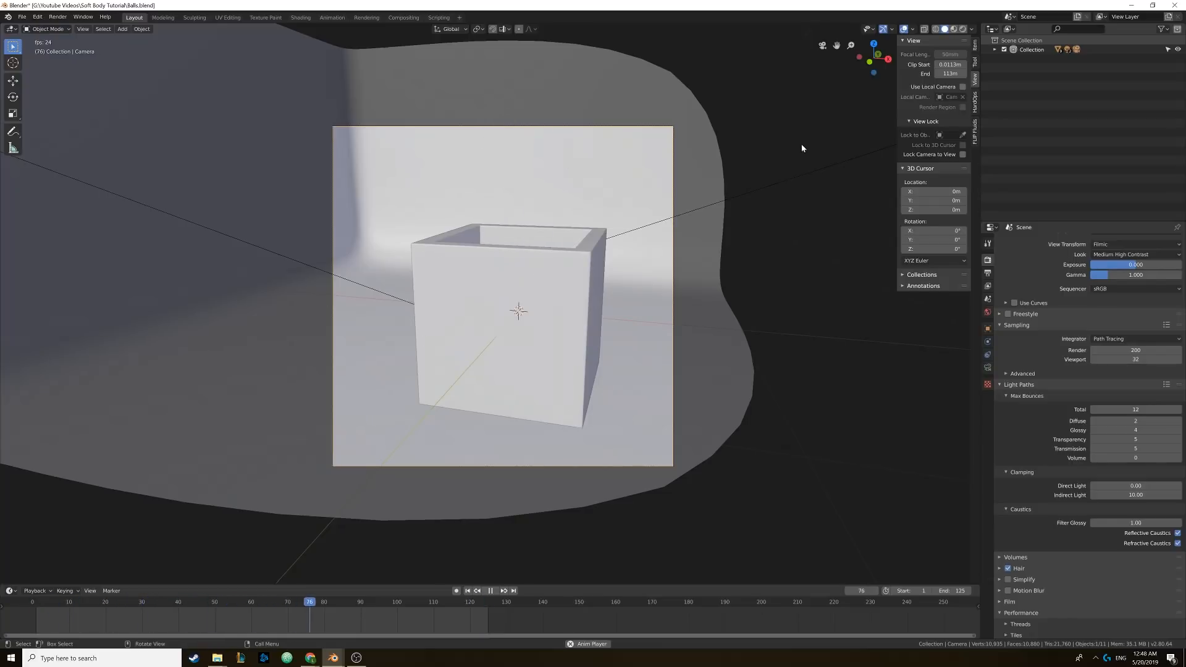
key("KP_0")
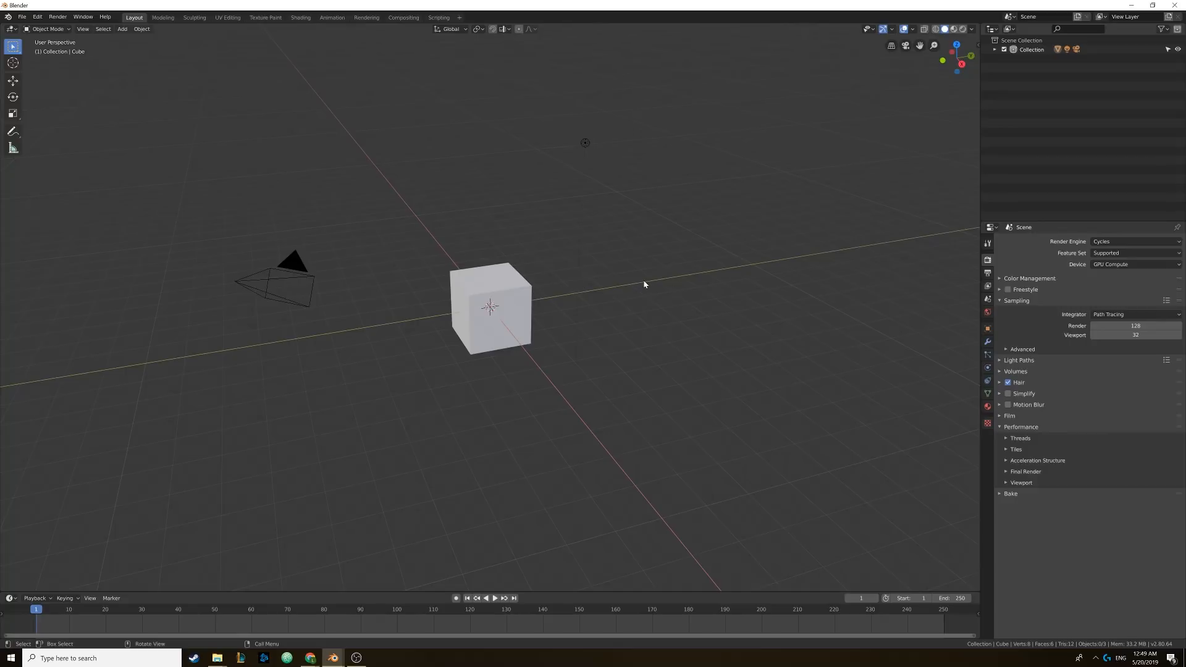
- Delete all the default objects in the scene
key("a")
key("x")
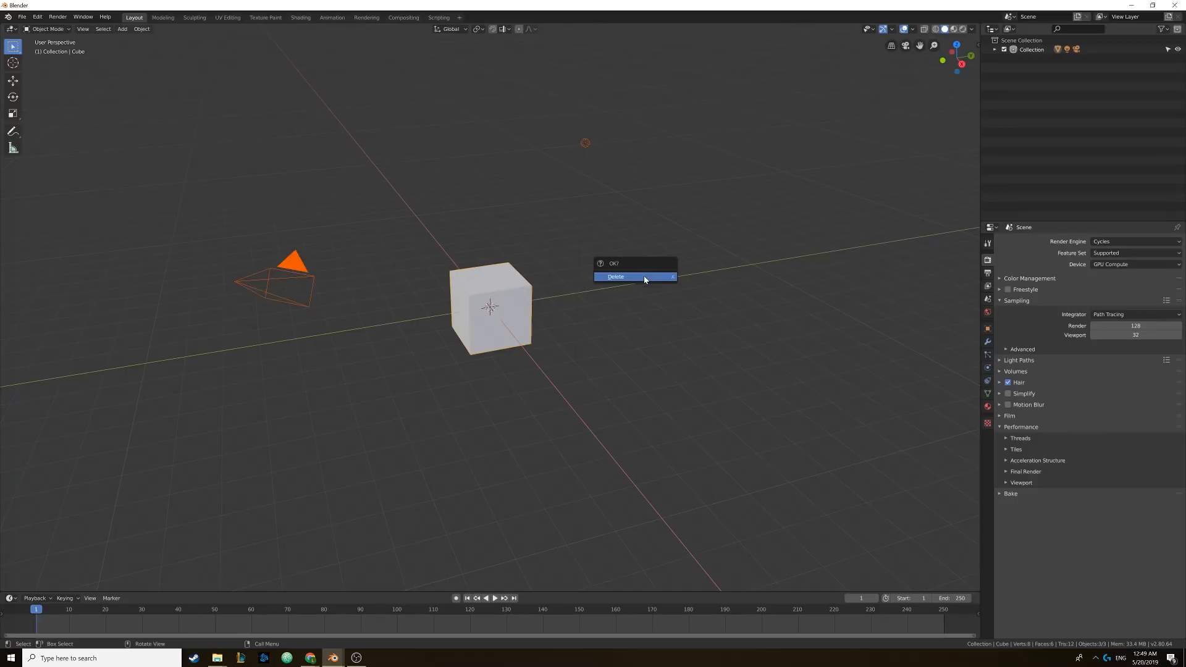
left_click(644, 278)
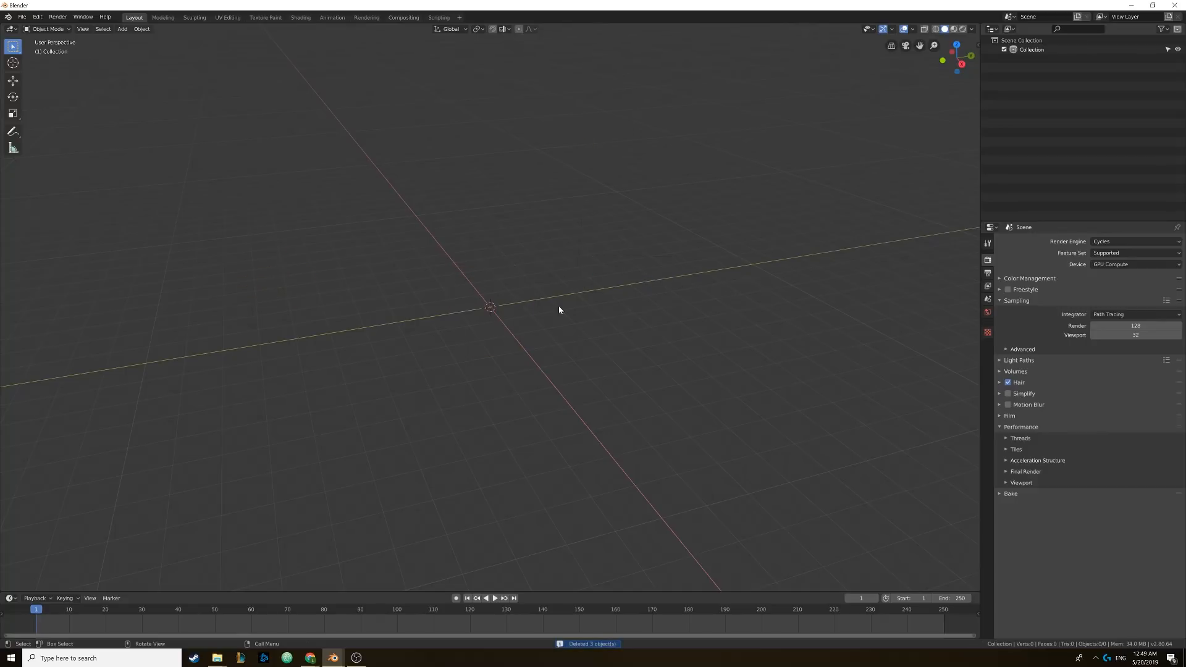
- Add a cube at the origin and scale its mesh up in Edit Mode
mouse_move(558, 309)
middle_mouse_down()
mouse_move(601, 306)
mouse_move(506, 346)
mouse_move(556, 296)
mouse_move(564, 302)
middle_mouse_up()
key("shift+a")
mouse_move(529, 297)
left_click(587, 310)
key("Tab")
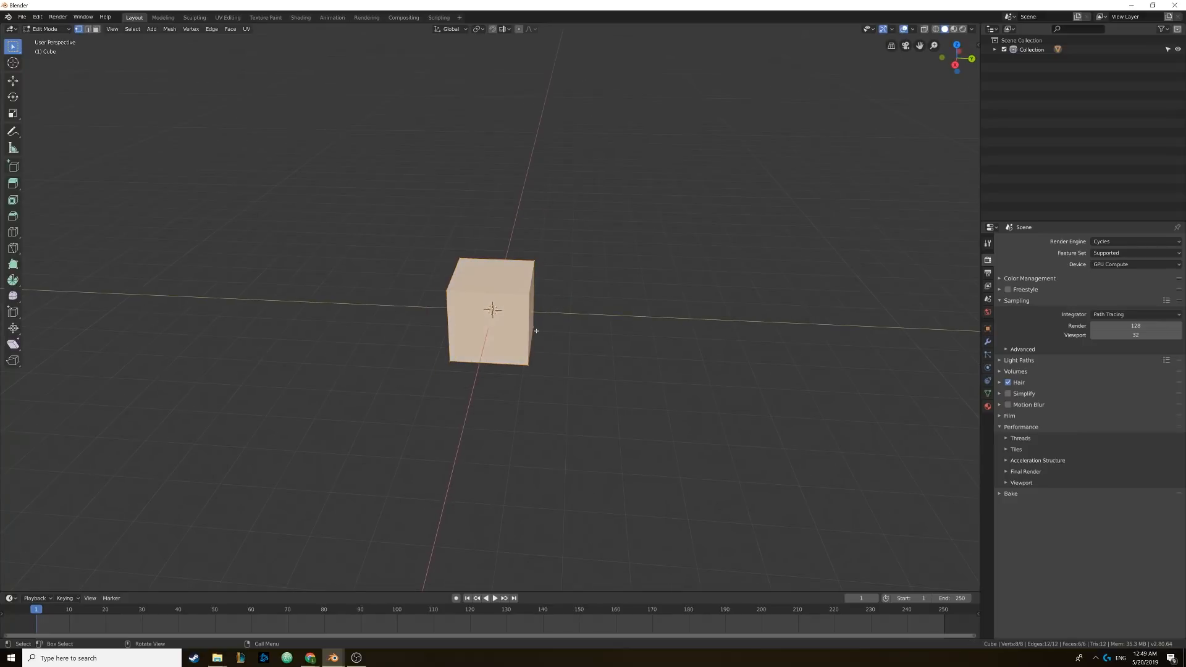
key("s")
left_click(591, 346)
- Inset the cube's top face and scale the inner face up to leave a thin rim
middle_click_drag(568, 262, 526, 274)
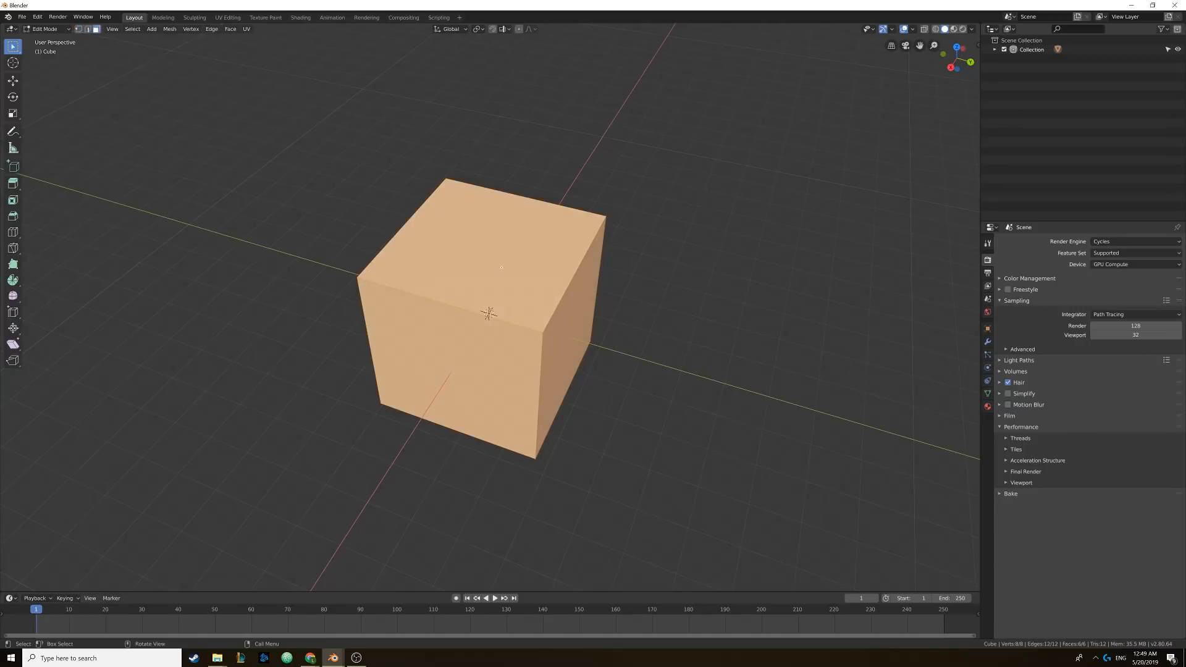
left_click(494, 231)
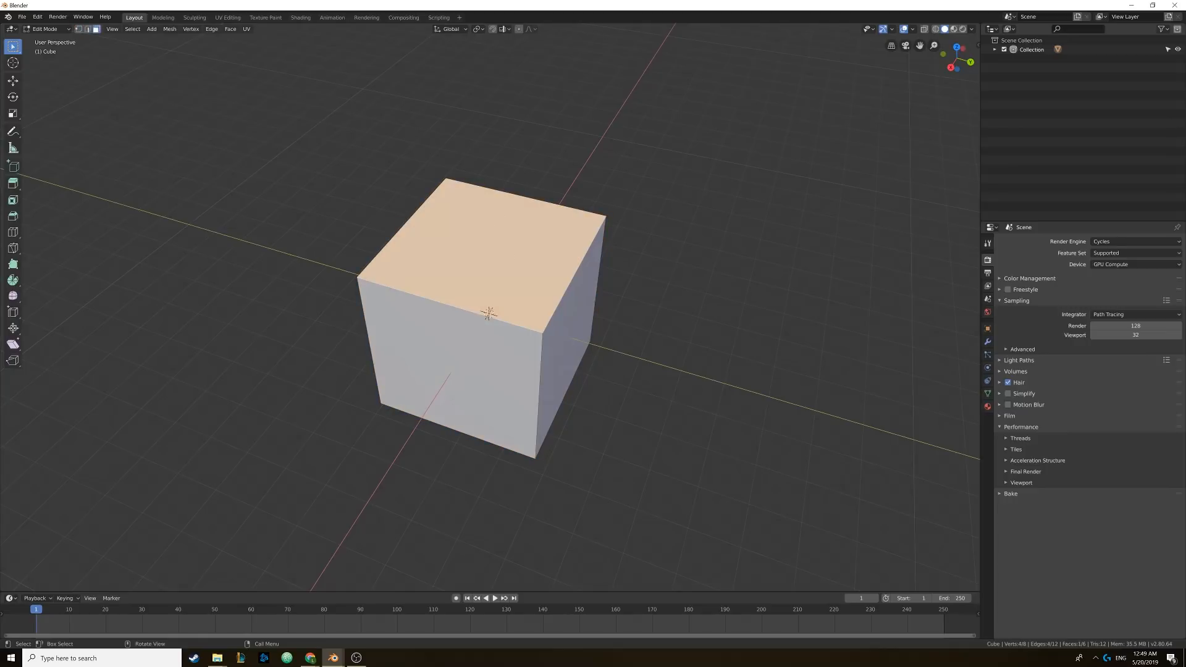
key("i")
left_click(683, 216)
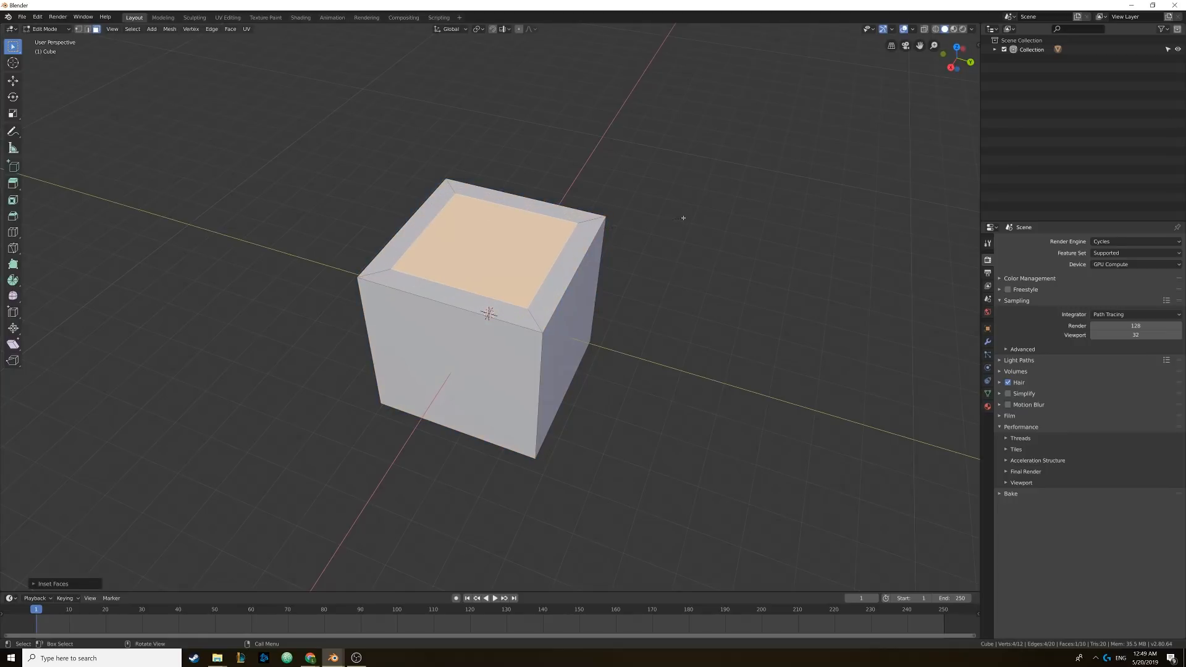
middle_click_drag(683, 216, 532, 231)
key("s")
left_click(610, 228)
- Extrude the inner top face down into the cube, then lower it about 1.65 m further along Z in wireframe view
key("e")
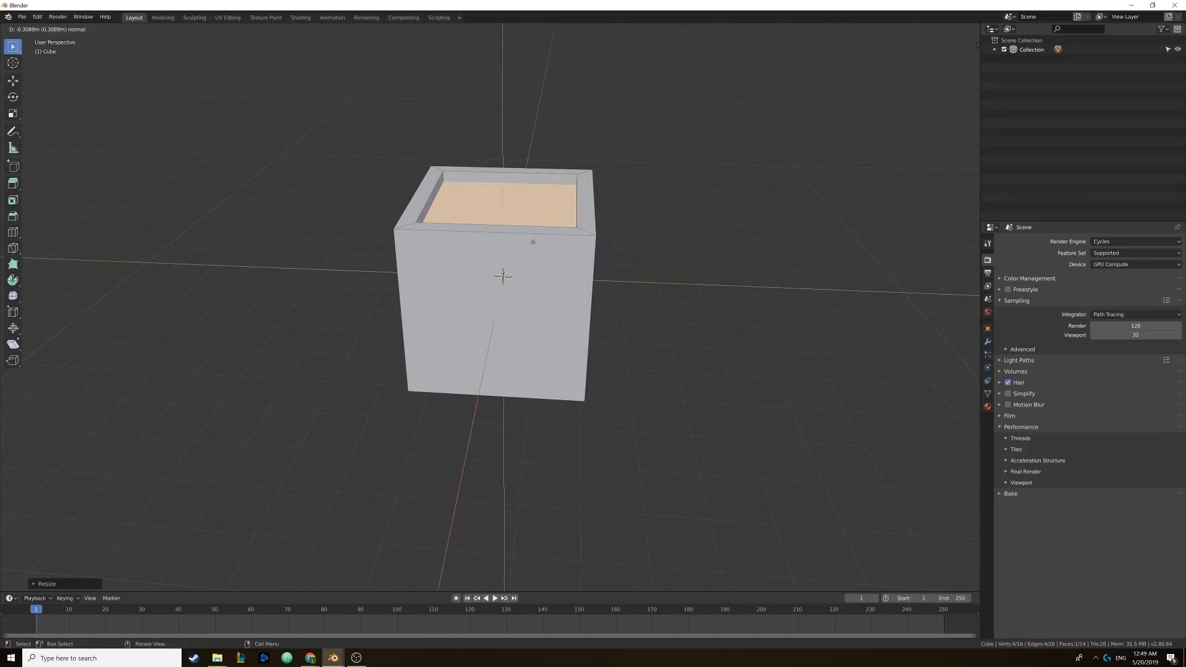
left_click(537, 318)
key("z")
mouse_move(536, 318)
middle_mouse_down()
mouse_move(554, 260)
mouse_move(531, 263)
mouse_move(540, 248)
middle_mouse_up()
left_click(485, 261)
scroll(540, 248, "up", 3)
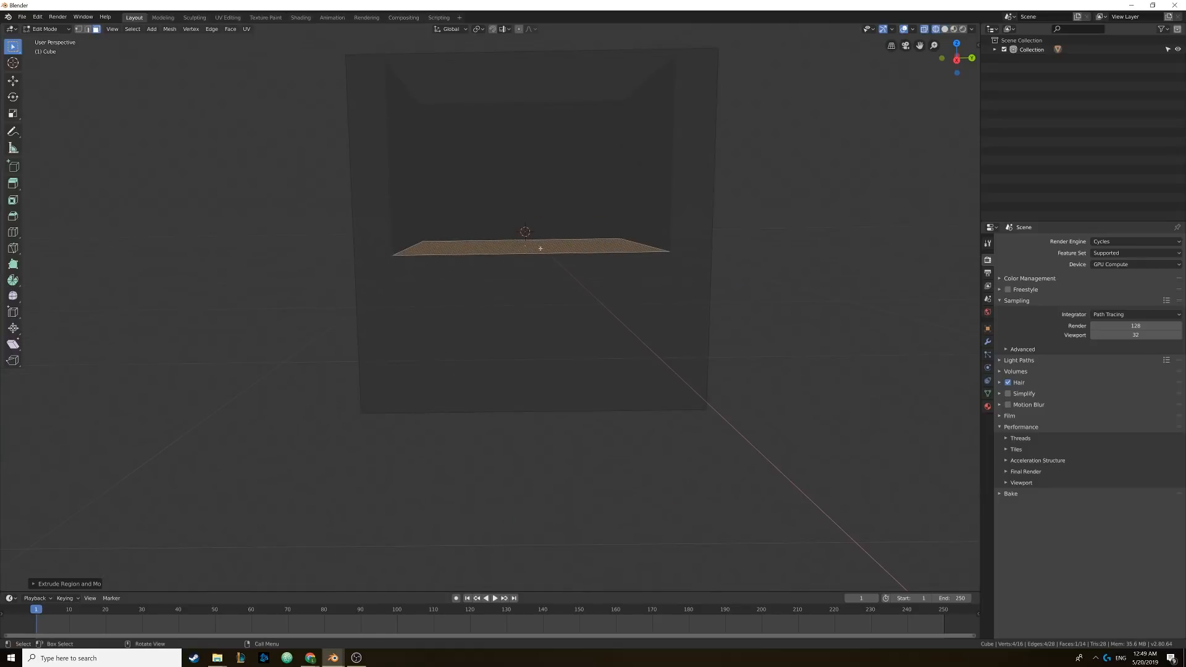
key("g")
key("z")
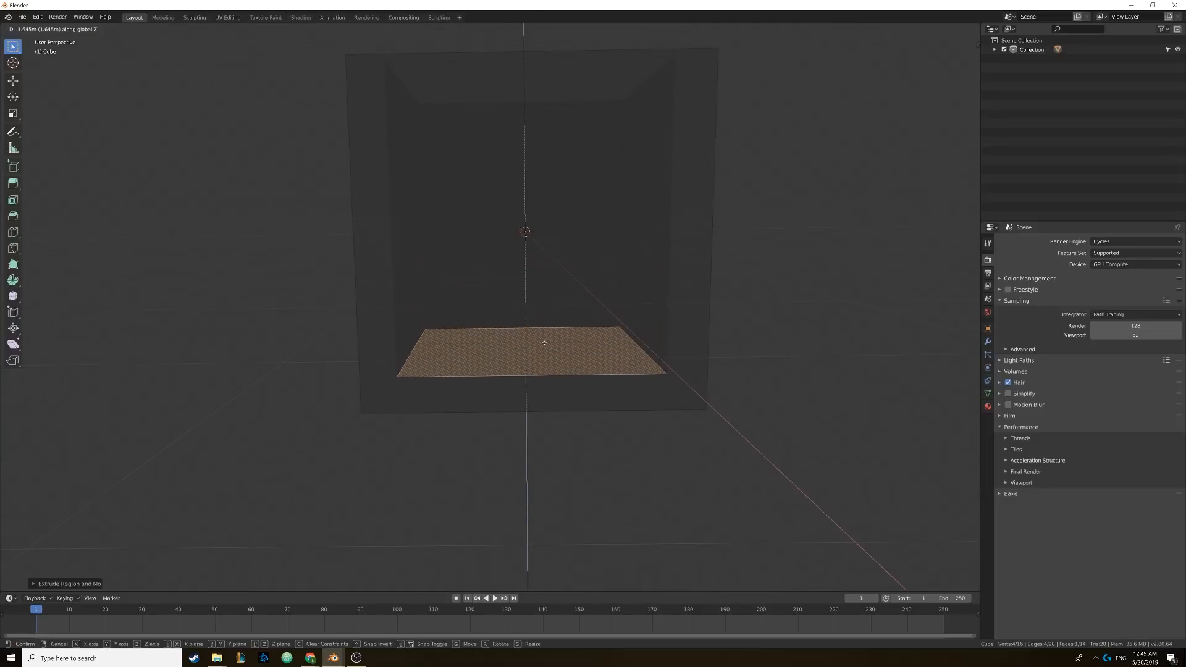
left_click(544, 343)
- Return to Object Mode and show the hollow box in solid shading
mouse_move(548, 244)
middle_mouse_down()
mouse_move(513, 275)
mouse_move(531, 264)
mouse_move(552, 291)
middle_mouse_up()
scroll(525, 259, "down", 4)
key("Tab")
key("z")
left_click(531, 265)
middle_click_drag(495, 267, 513, 250)
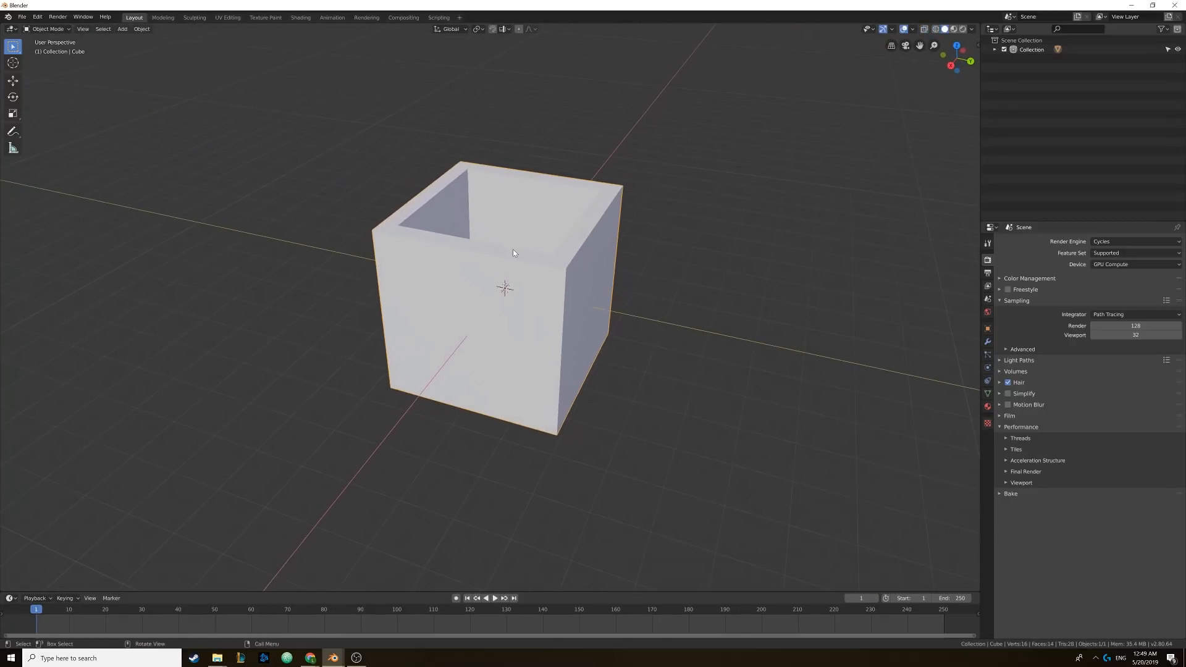
- Add a second cube and raise it along Z to the opening of the hollow box
key("shift+a")
mouse_move(512, 250)
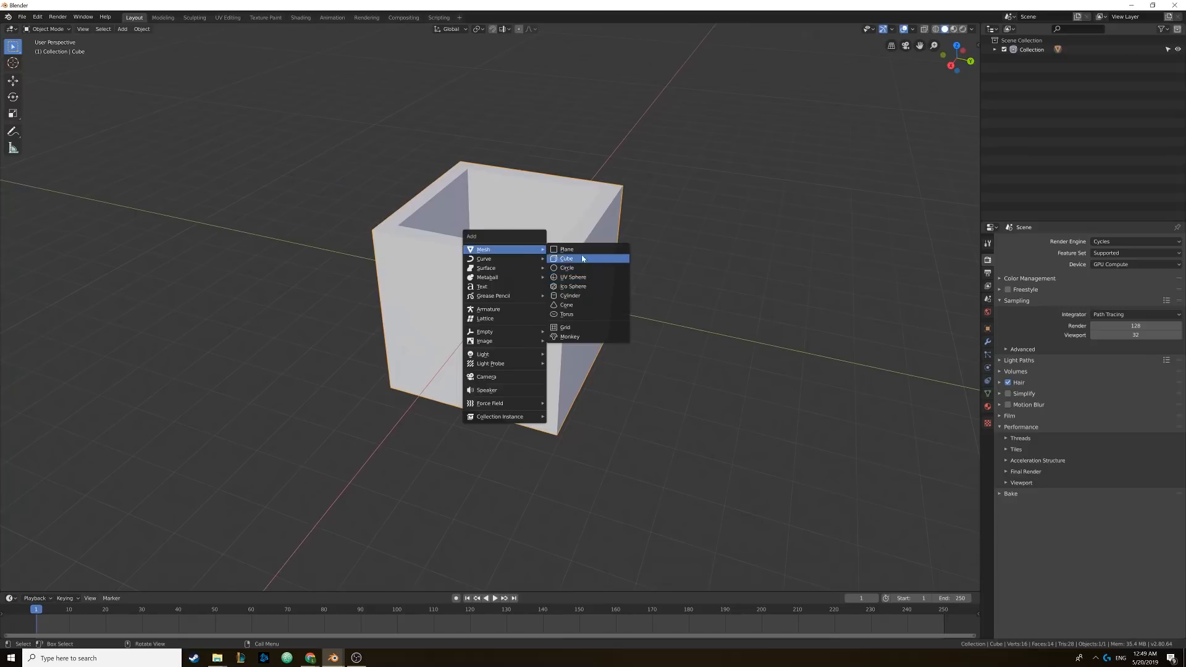
left_click(578, 261)
key("g")
key("z")
left_click(501, 242)
- Round the small cube into a ball with a Subdivision Surface modifier at view level 2, and apply it
middle_click_drag(502, 242, 537, 272, "shift")
middle_click_drag(850, 312, 746, 296)
left_click(987, 341)
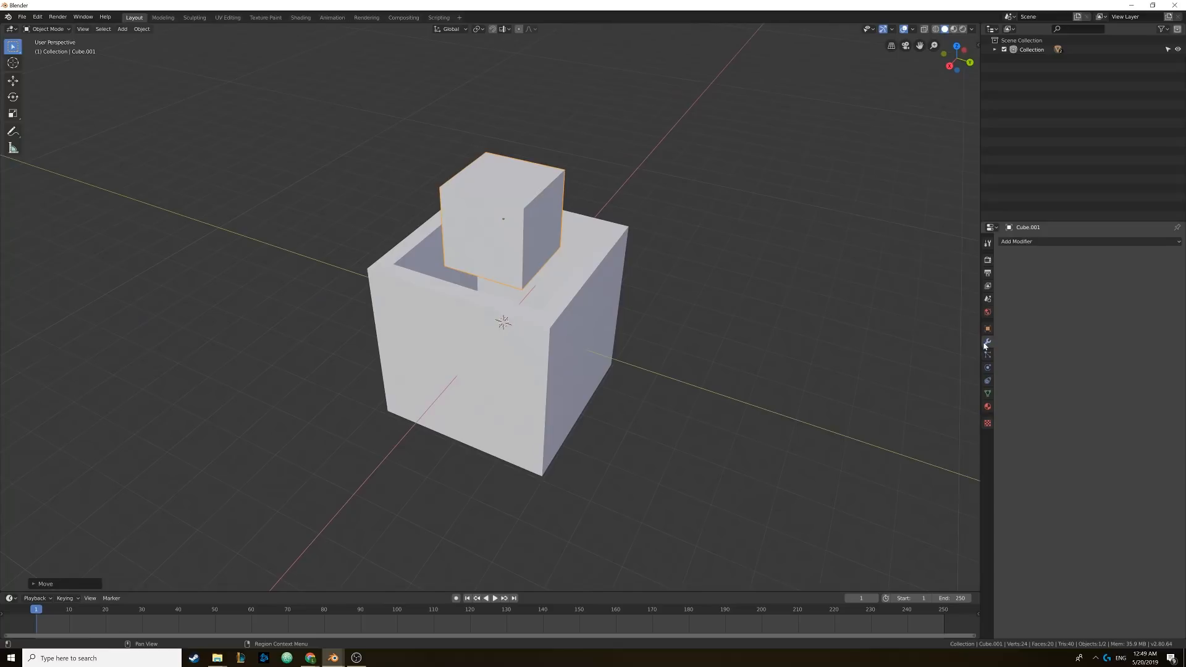
left_click(1022, 241)
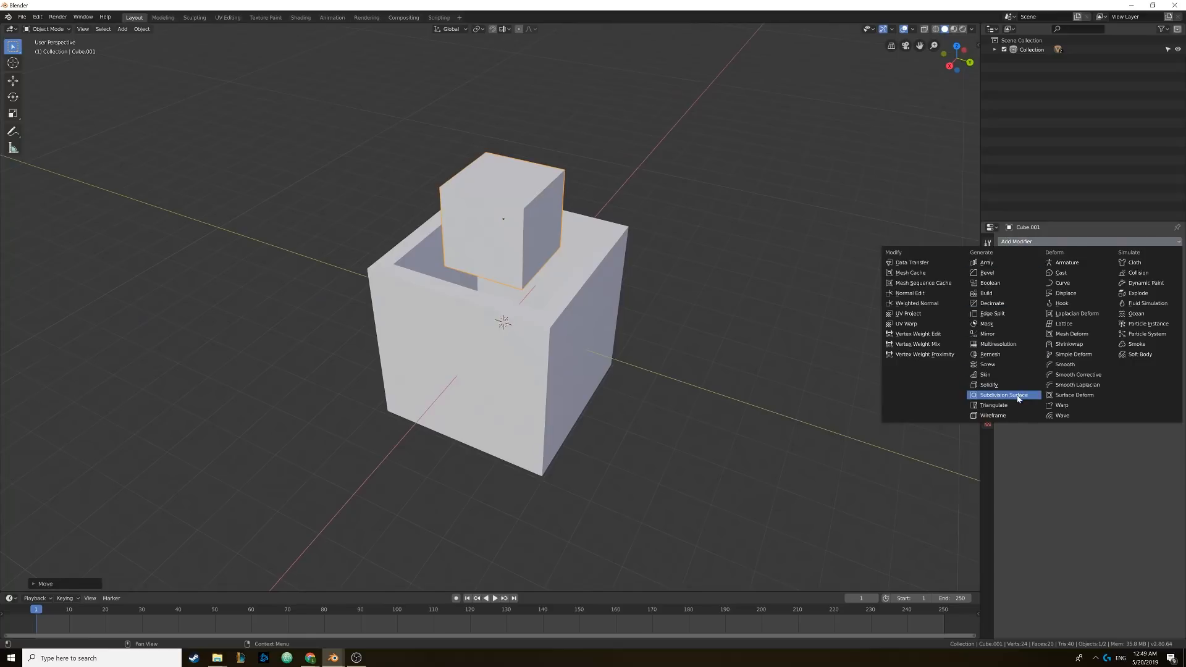
left_click(1018, 396)
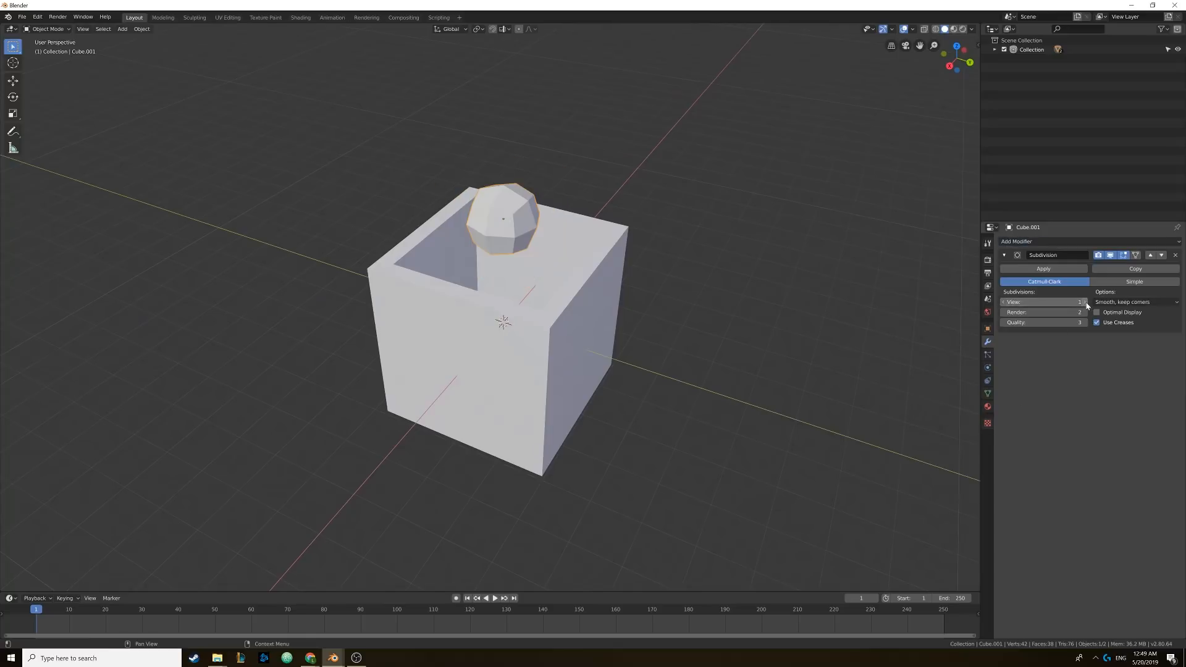
left_click(1084, 303)
left_click(1057, 273)
middle_click_drag(518, 249, 522, 260, "shift")
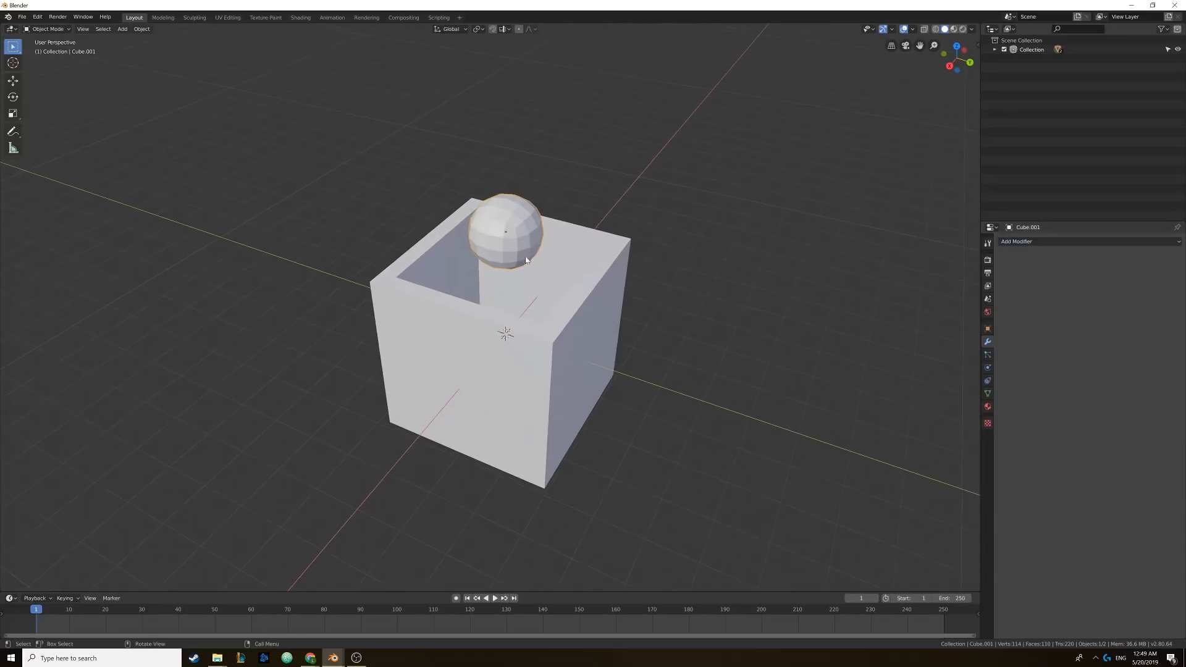
- Scale the hollow box's mesh up in Edit Mode and return to Object Mode
scroll(525, 247, "up", 2)
mouse_move(527, 218)
middle_mouse_down()
mouse_move(556, 222)
mouse_move(536, 248)
mouse_move(545, 209)
middle_mouse_up()
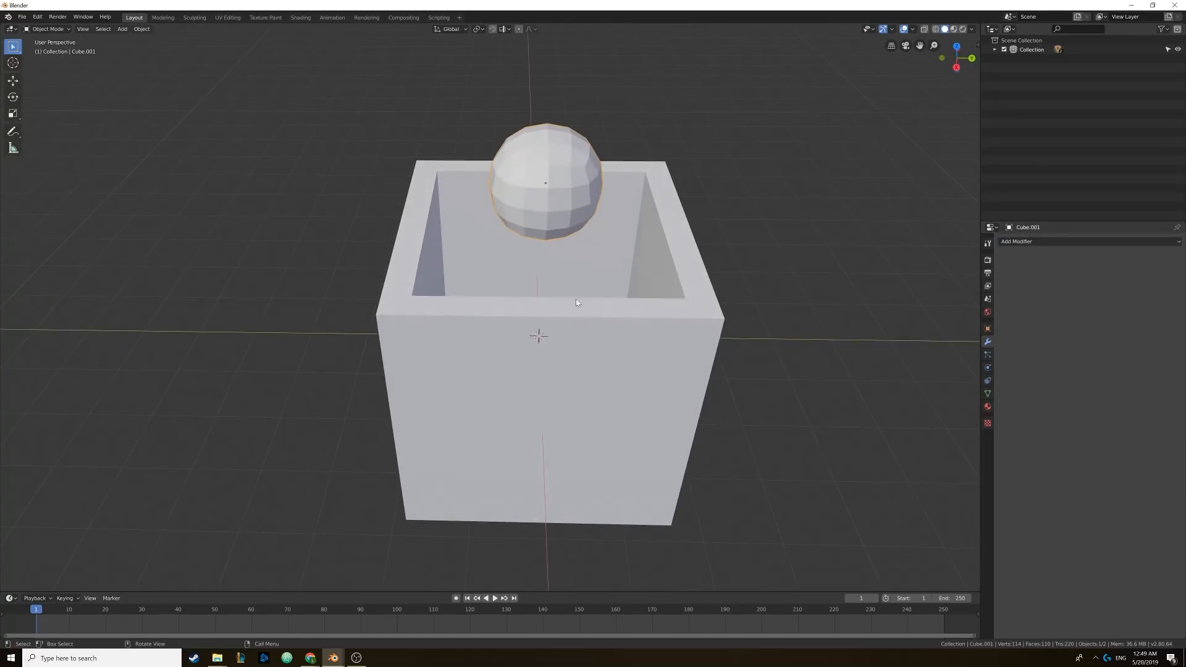
left_click(595, 301)
scroll(595, 302, "down", 3)
key("Tab")
scroll(582, 310, "up", 4)
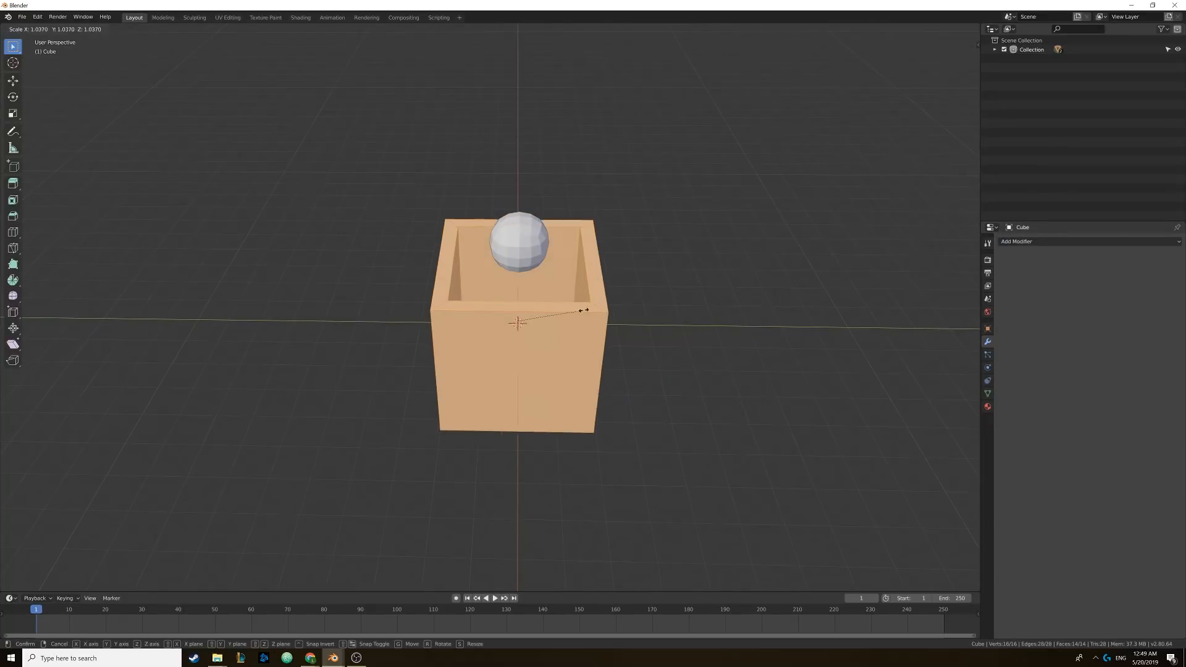
key("Tab")
- Move the ball up along Z so that it sits above the box's opening
middle_click_drag(568, 269, 515, 285)
left_click(510, 265)
key("g")
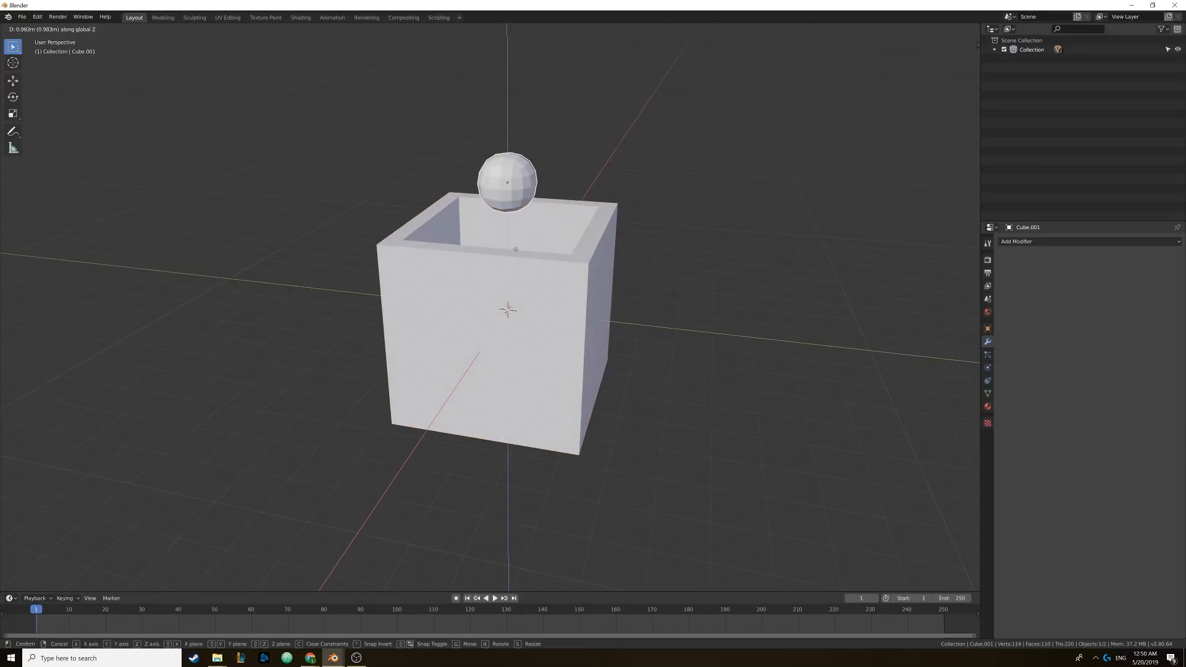
left_click(520, 200)
scroll(516, 266, "up", 3)
scroll(561, 337, "down", 3)
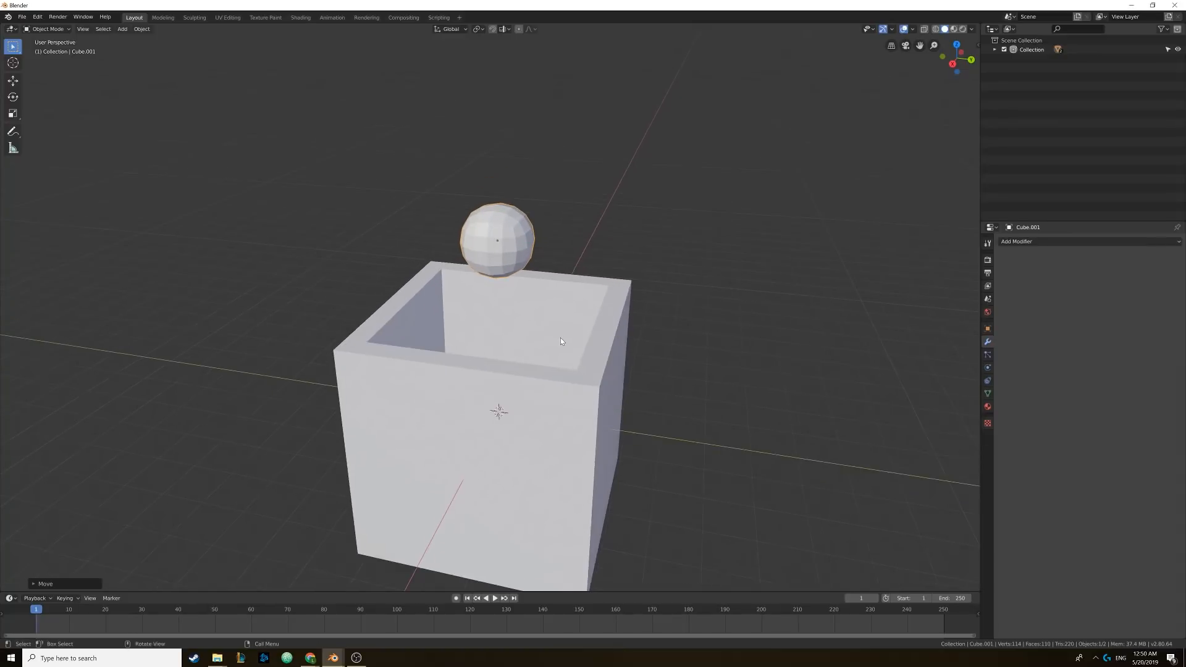
- Enable Collision physics on the hollow box
left_click(543, 344)
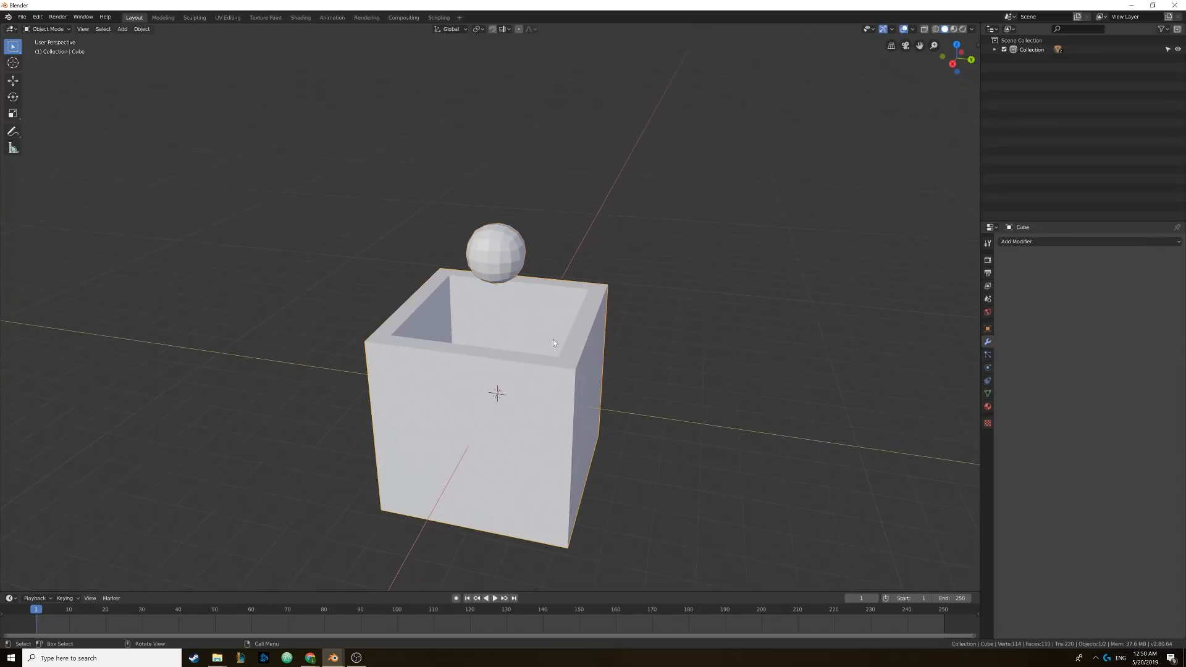
left_click(987, 381)
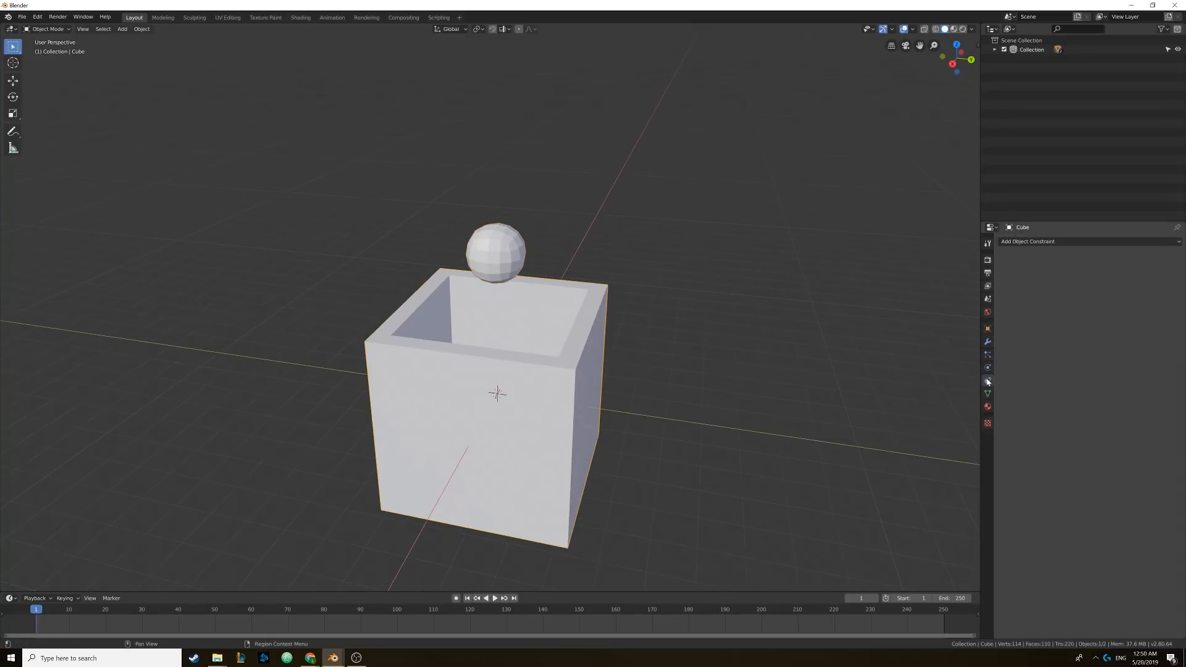
left_click(987, 367)
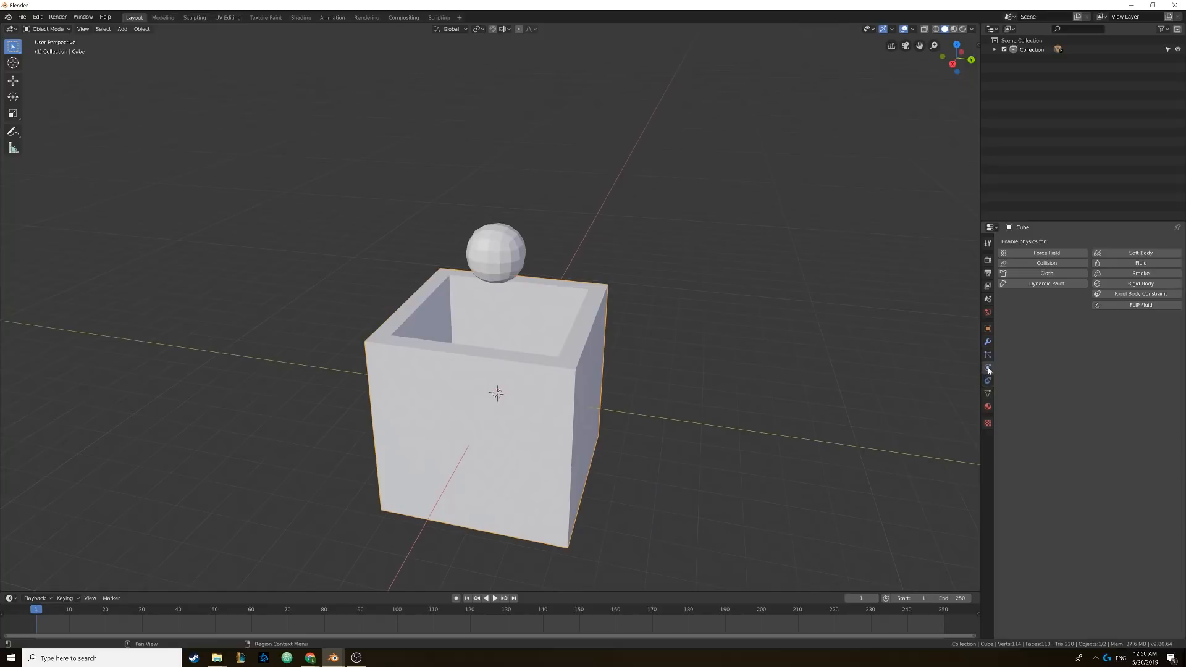
left_click(1046, 263)
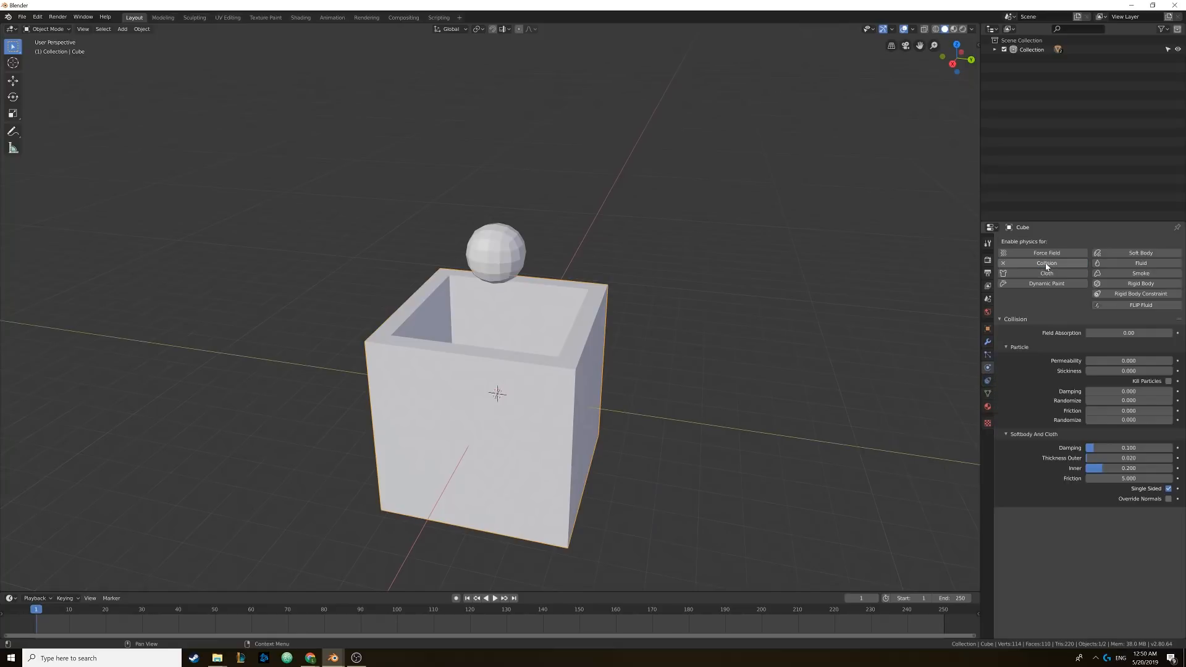
- Enable Soft Body physics on the ball and set its friction to 0.2 and mass to 0.1 kg
left_click(508, 253)
left_click(1133, 253)
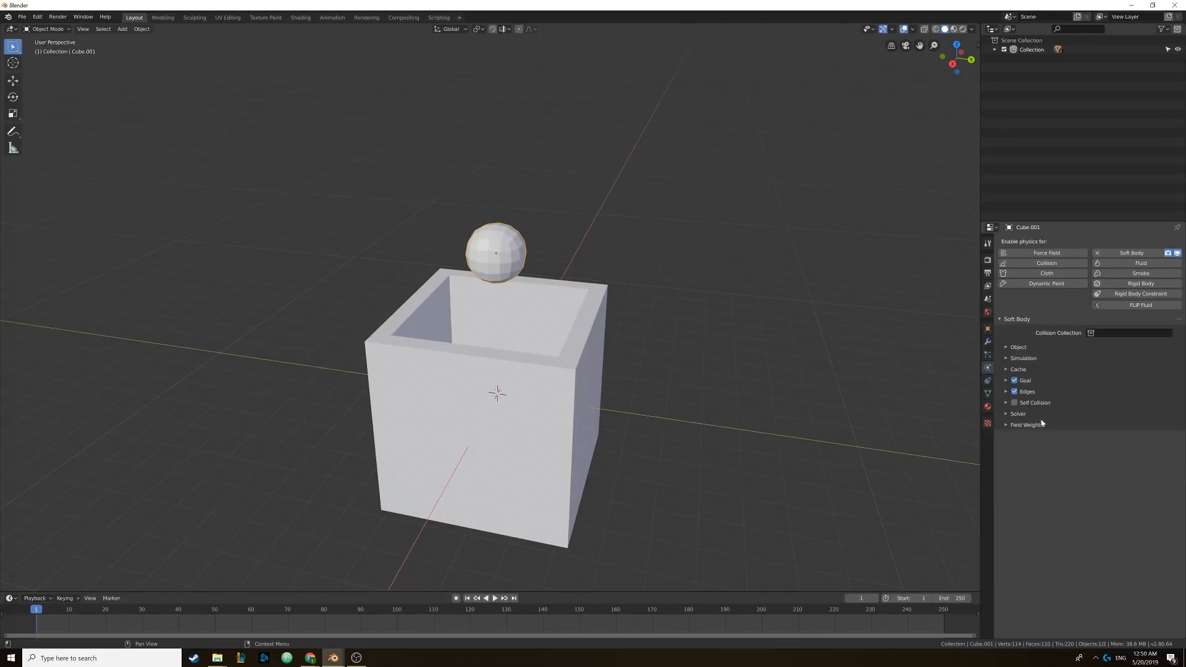
left_click(1010, 347)
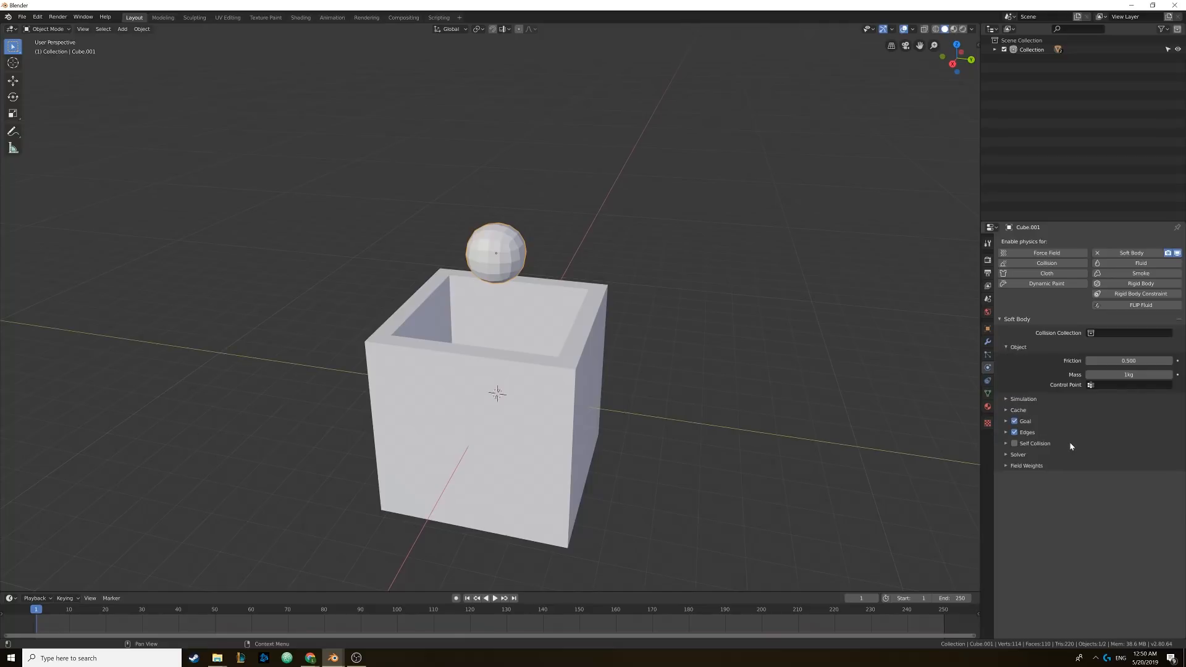
left_click(1125, 361)
type("0")
key("Return")
left_click(1124, 374)
type("0")
key("Return")
left_click_drag(1135, 375, 1141, 375)
- Set the end frame of the ball's soft body simulation cache to 125
left_click(1006, 399)
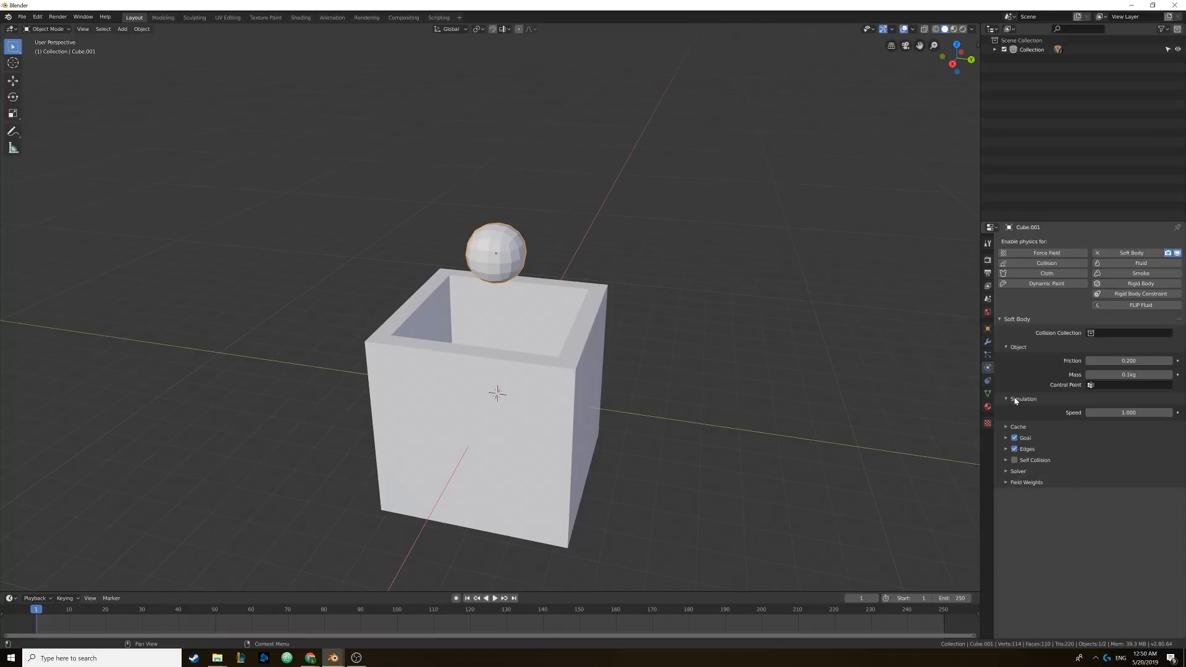
left_click(1014, 399)
left_click(1005, 411)
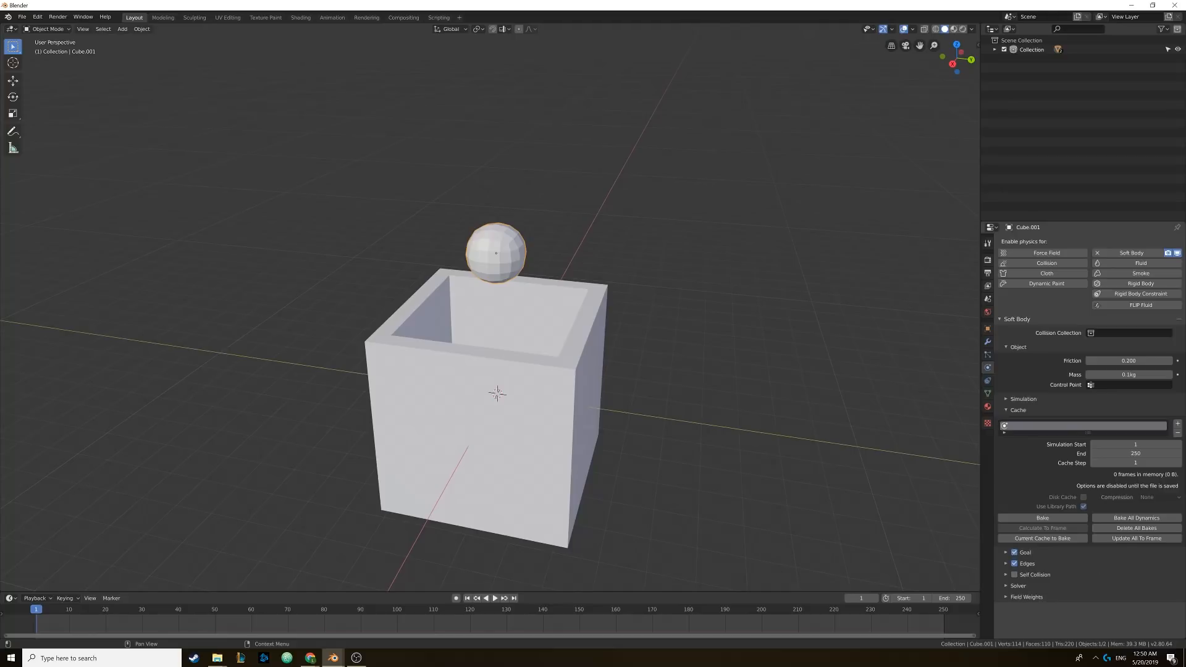
left_click(1150, 453)
type("125")
key("Return")
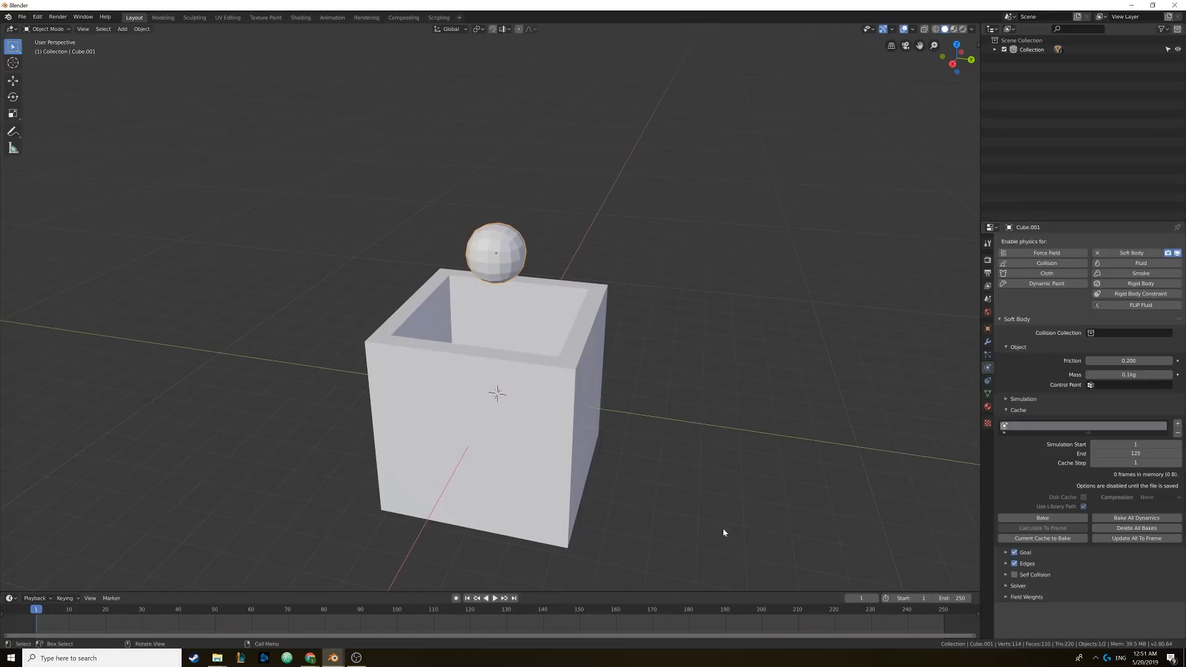
left_click(950, 598)
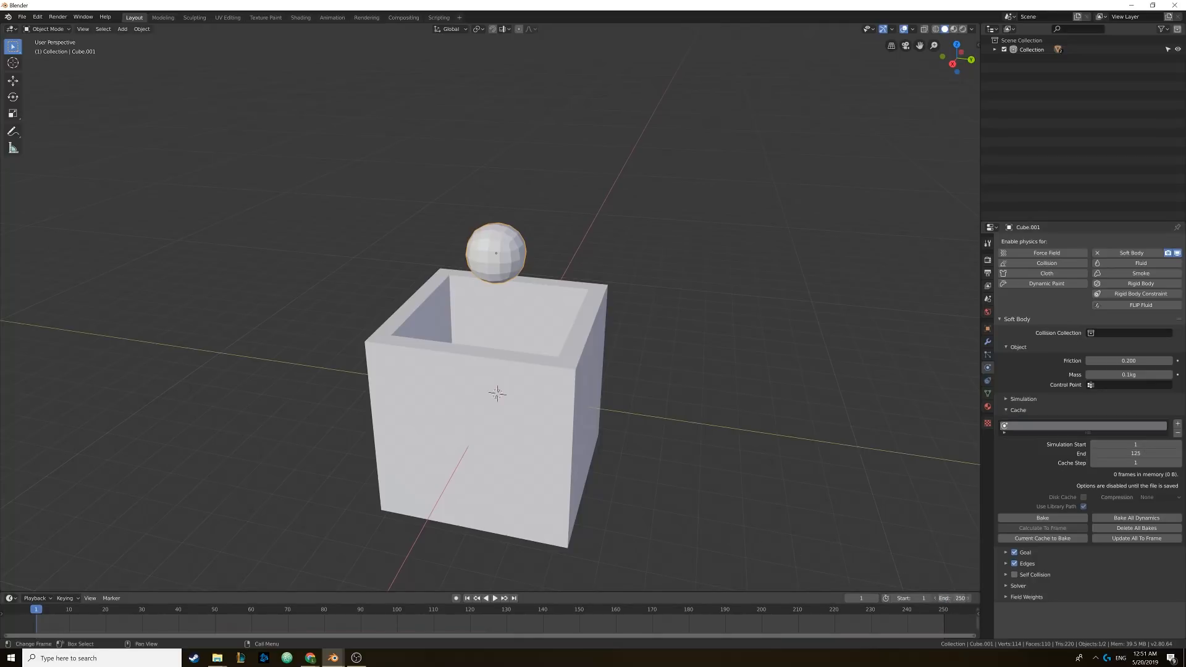
type("152")
key("Return")
- Set the scene's timeline end frame to 125
left_click(950, 598)
type("1")
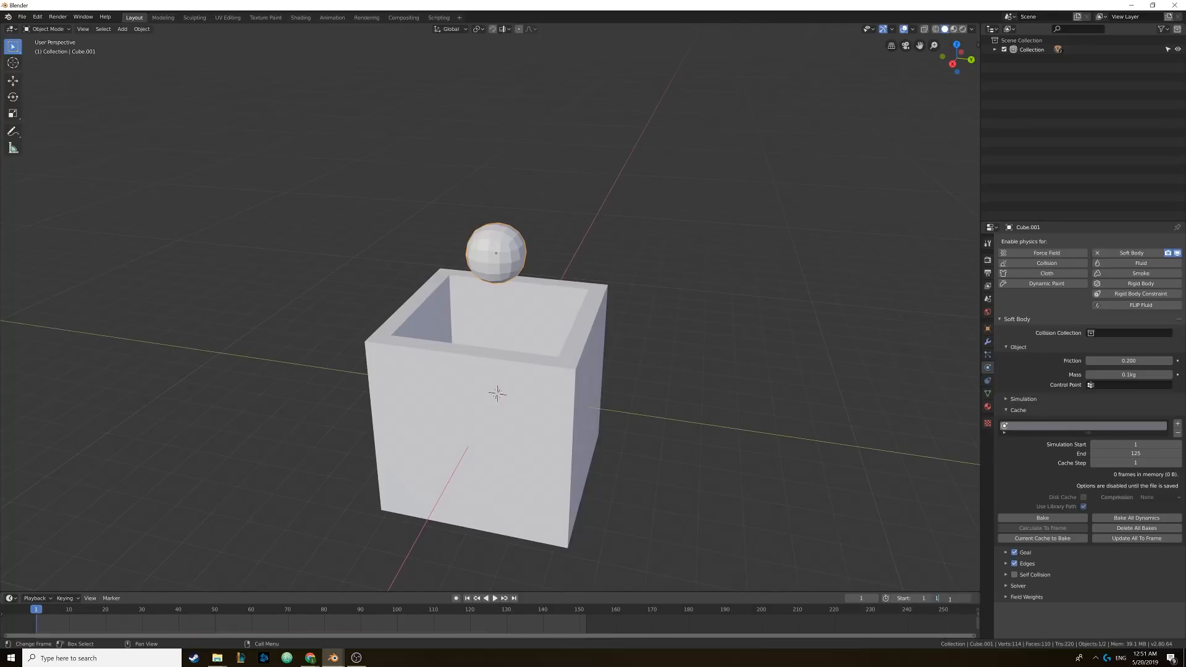
type("25")
key("Return")
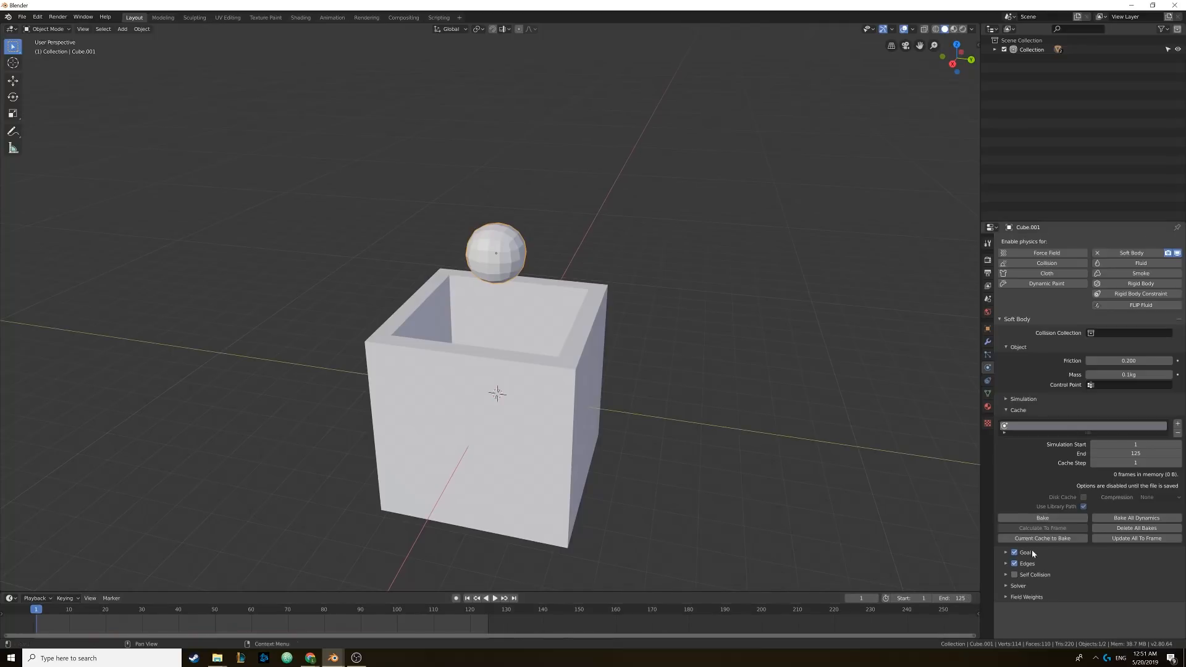
- Disable Goal for the ball's soft body and set the Push value of its edges to 0.7
left_click(1013, 553)
middle_click_drag(648, 383, 502, 246)
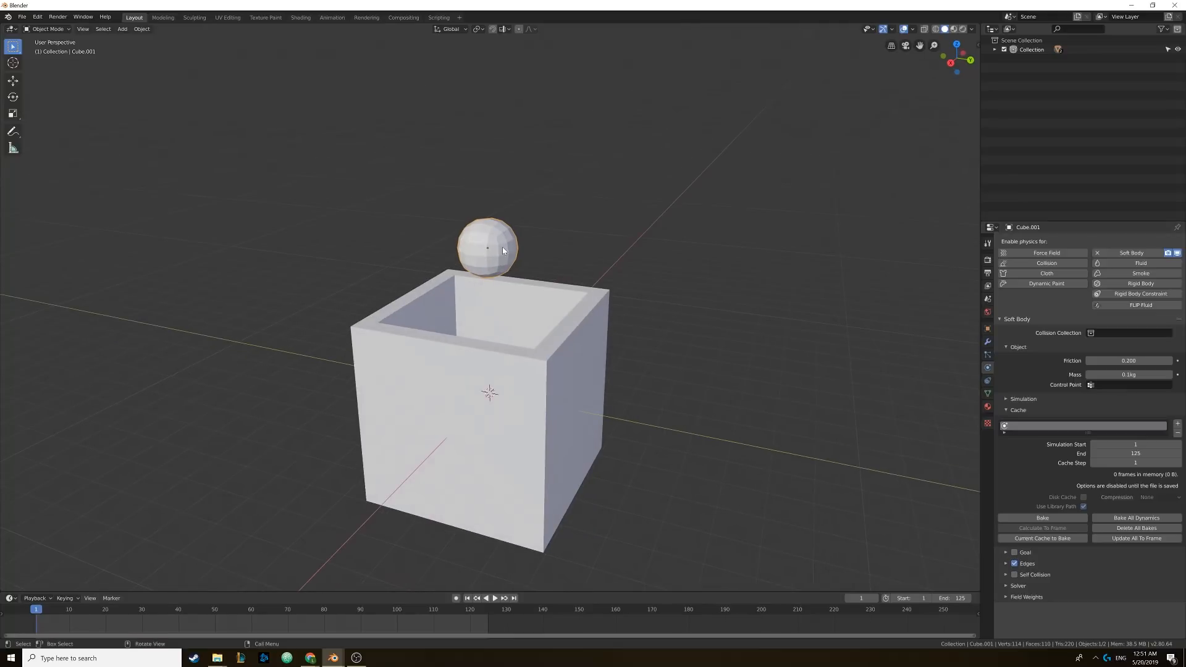
left_click(1006, 564)
scroll(1009, 568, "down", 2)
scroll(1008, 565, "down", 2)
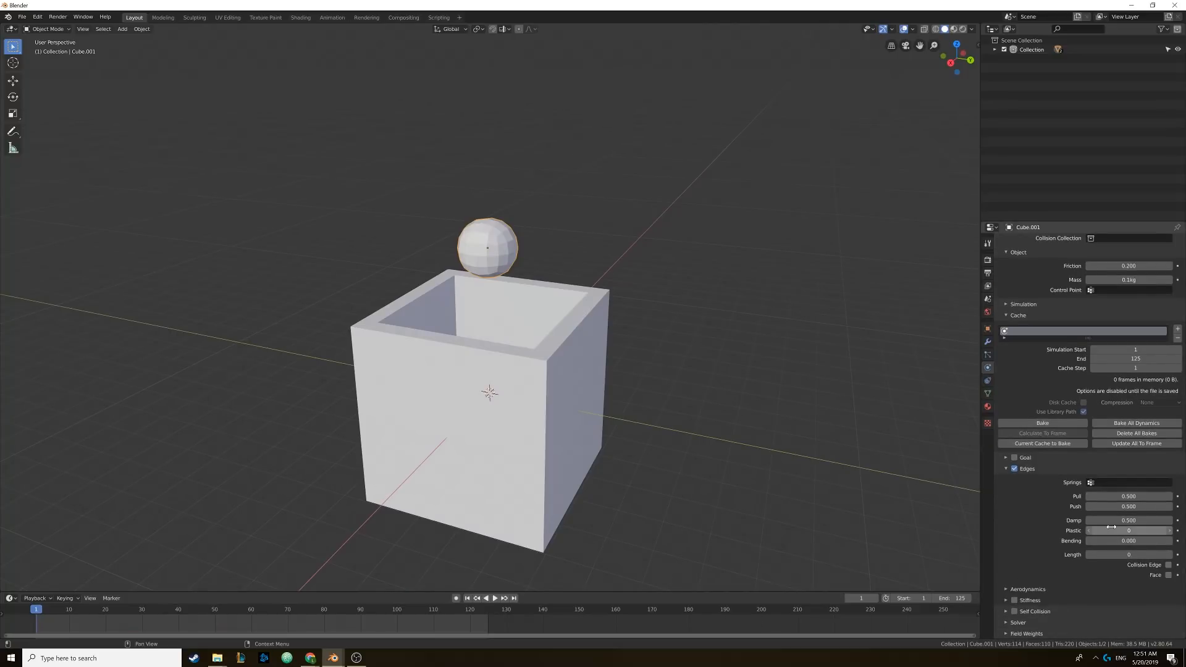
left_click(1146, 508)
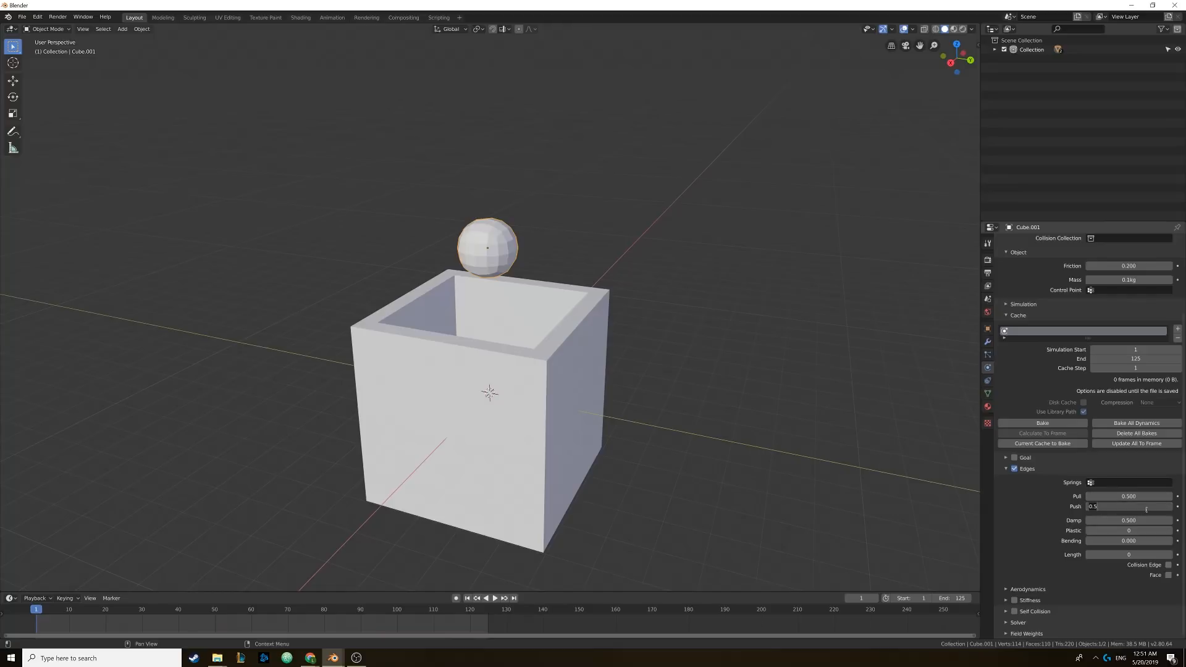
type("0.7")
key("Return")
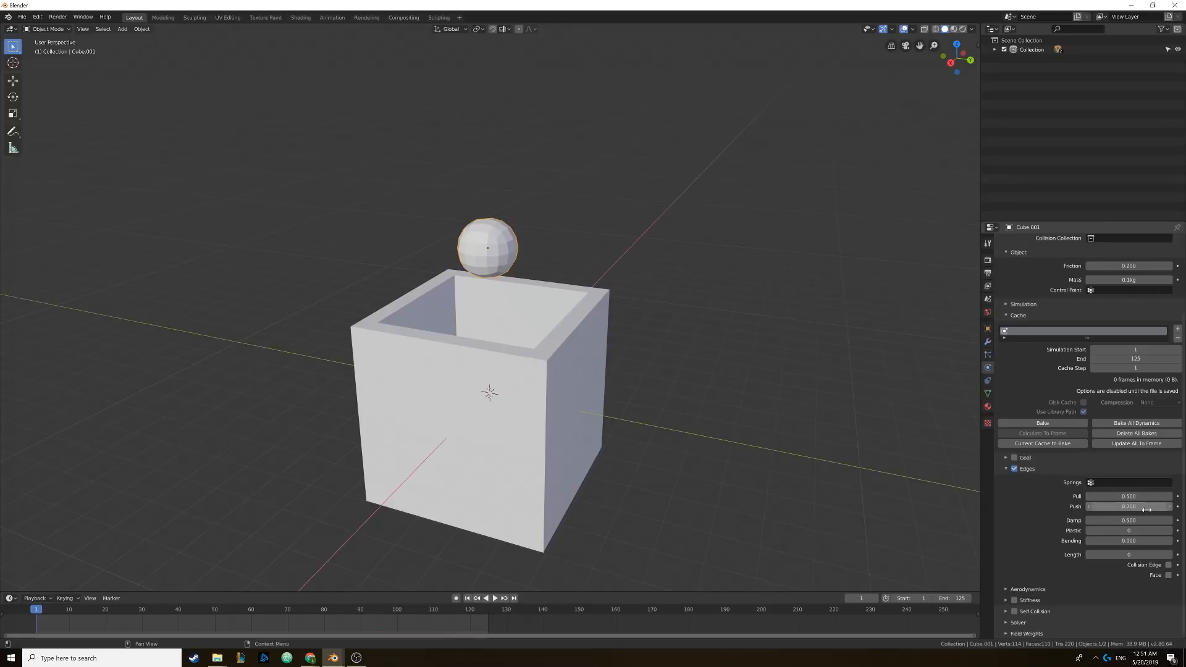
- Set the Bending value of the ball's soft body edges to 0.1
left_click(1135, 540)
type("0.1")
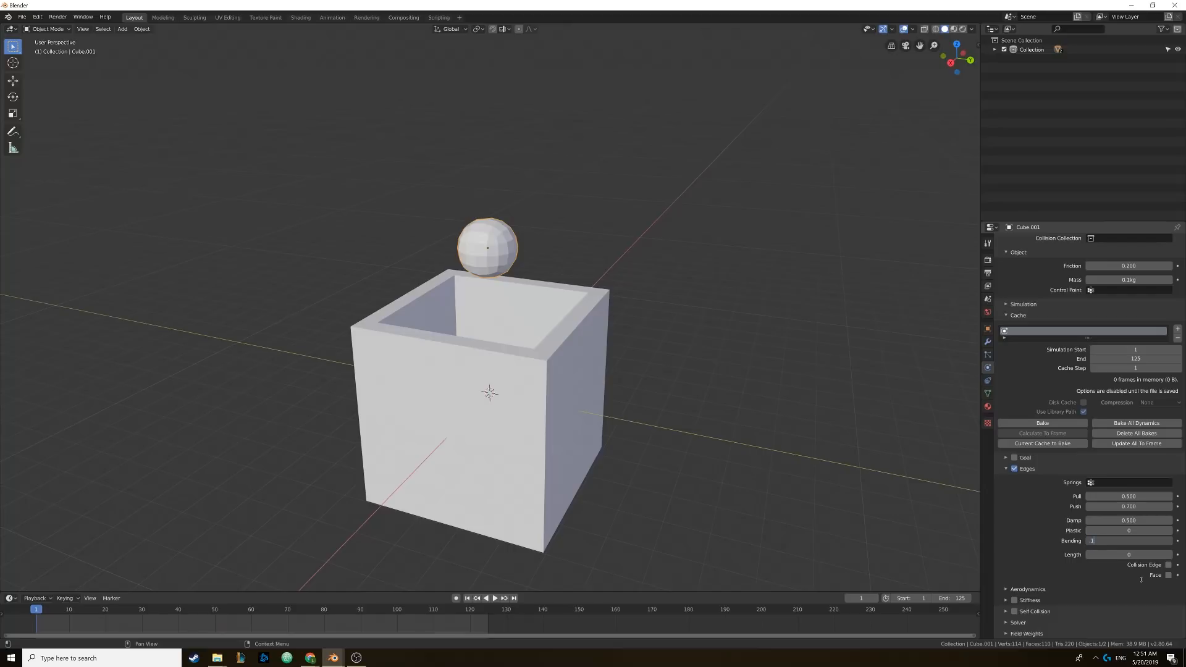
key("Return")
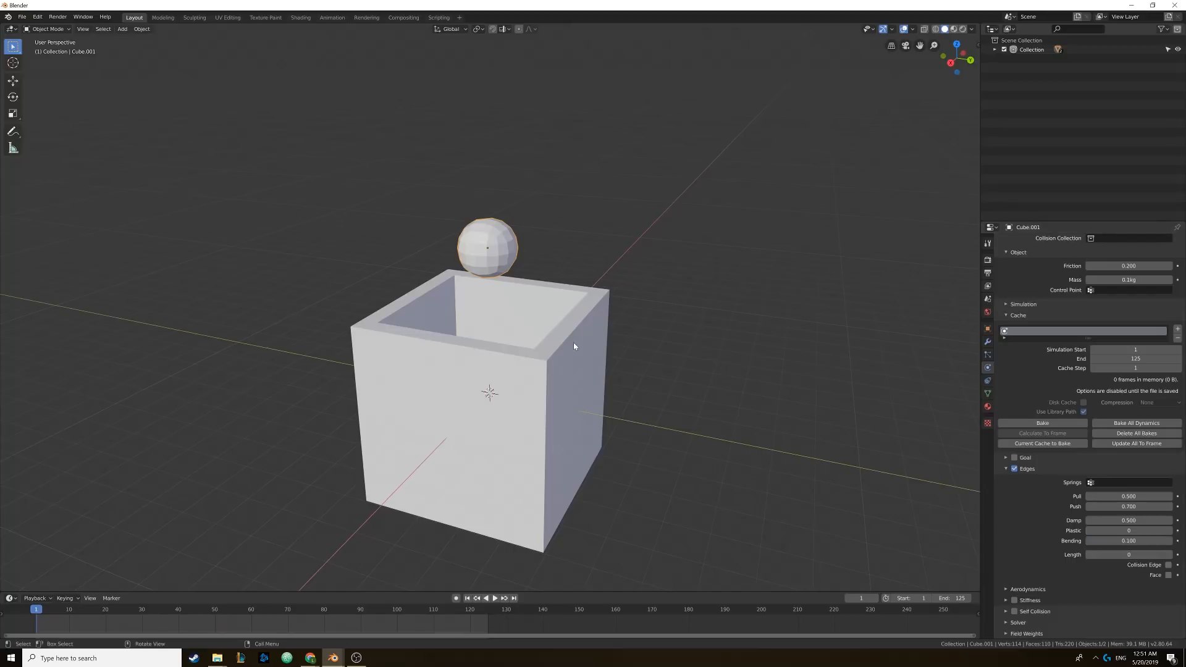
- Switch the viewport to wireframe and play the simulation to check how the ball falls and deforms inside the box
middle_click_drag(575, 342, 488, 283)
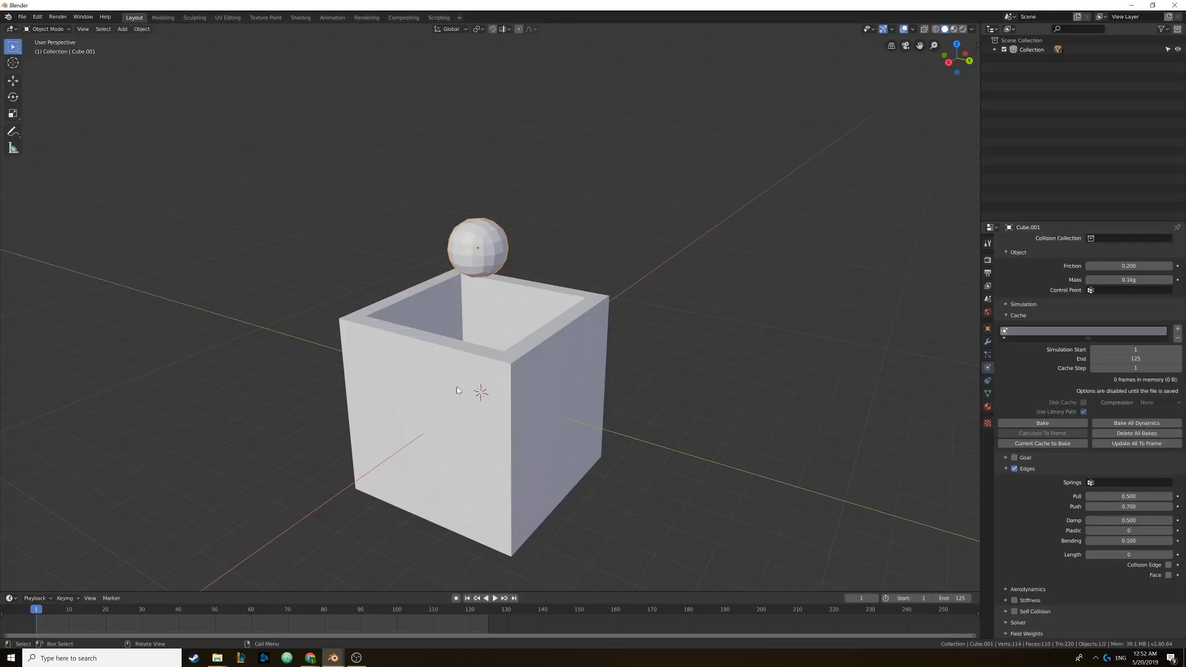
mouse_move(472, 375)
middle_mouse_down("shift")
mouse_move(534, 336)
mouse_move(498, 351)
middle_mouse_up("shift")
key("z")
left_click(460, 337)
left_click(494, 598)
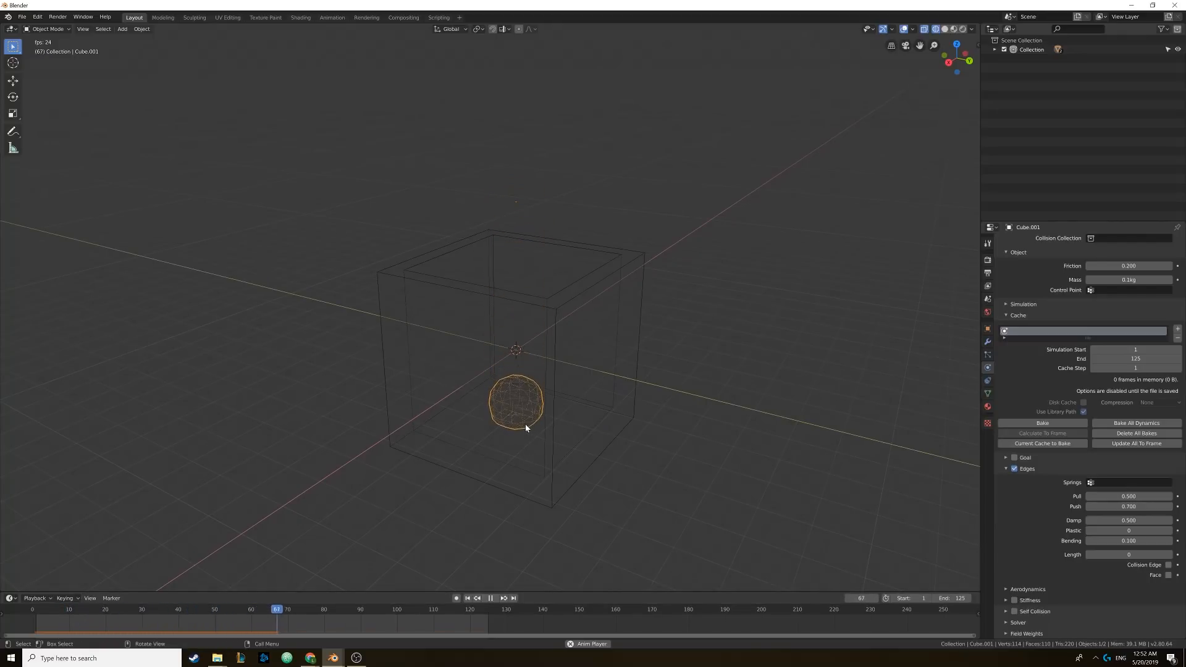
middle_click_drag(526, 431, 531, 399)
scroll(528, 393, "up", 3)
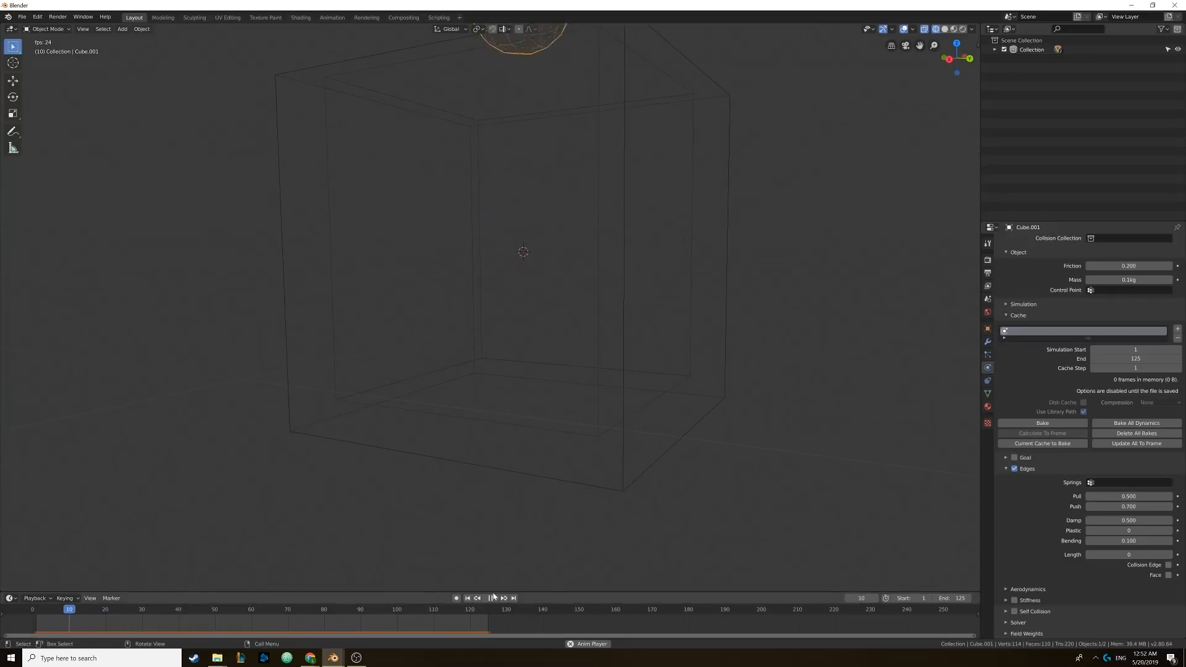
key("space")
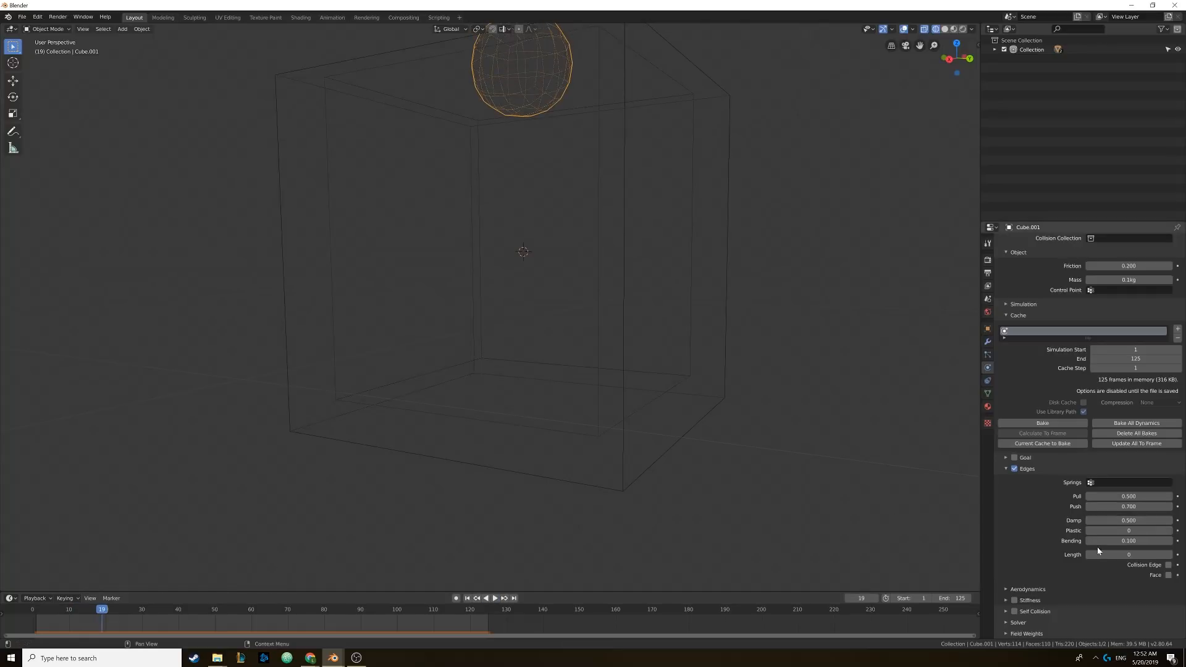
- Set the Bending value of the ball's edges to 0.07 and replay the simulation from the first frame
left_click(1104, 541)
type("0.07")
key("Return")
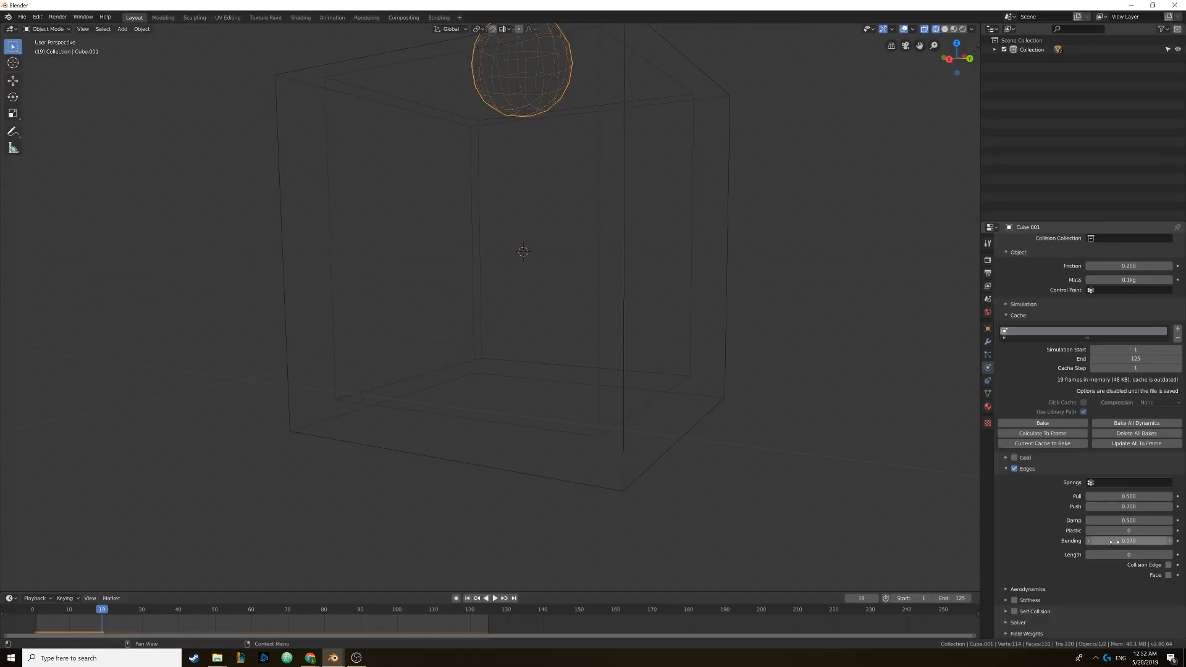
left_click(467, 597)
left_click(495, 598)
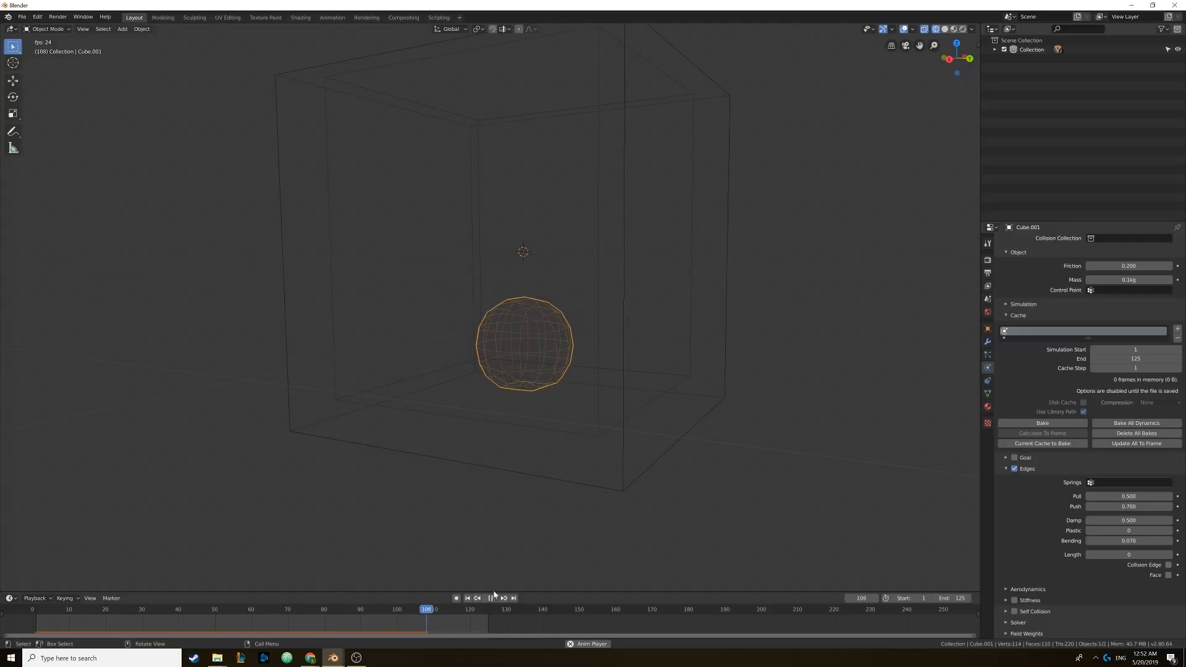
middle_click_drag(540, 432, 542, 453)
key("Escape")
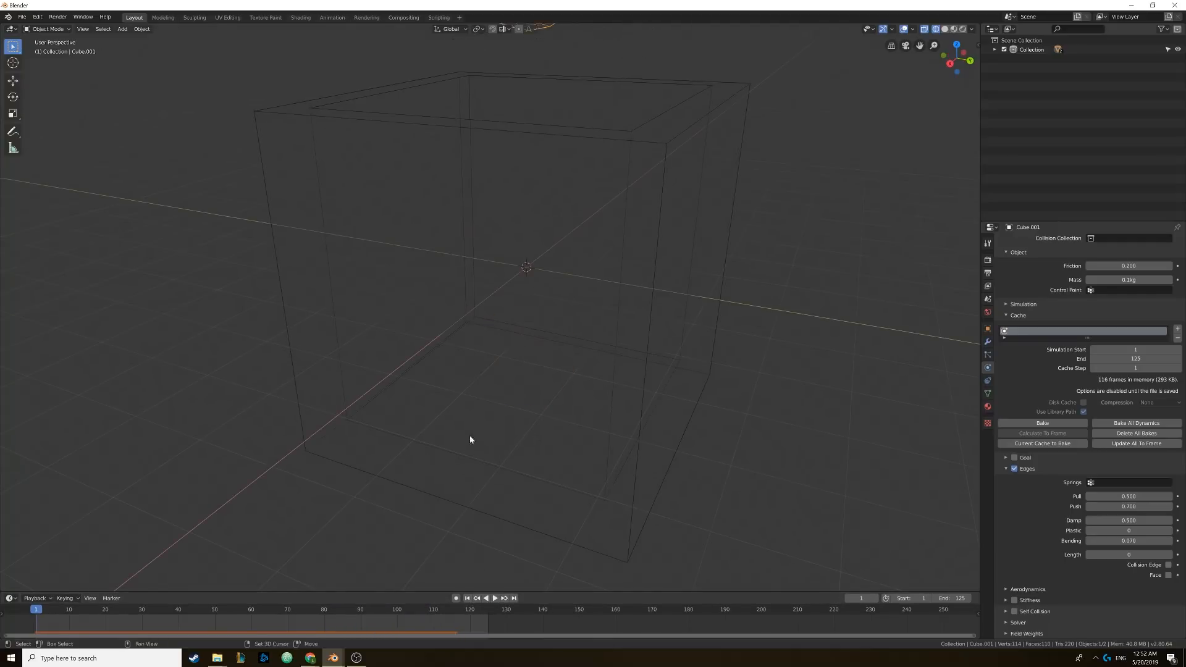
- Restore solid shading and, in front orthographic view, duplicate the ball four times, staggering the copies upward above the box
scroll(469, 435, "down", 4)
mouse_move(464, 325)
middle_mouse_down("shift")
mouse_move(473, 392)
mouse_move(487, 367)
mouse_move(473, 338)
mouse_move(481, 349)
mouse_move(521, 325)
middle_mouse_up("shift")
key("shift+z")
key("KP_1")
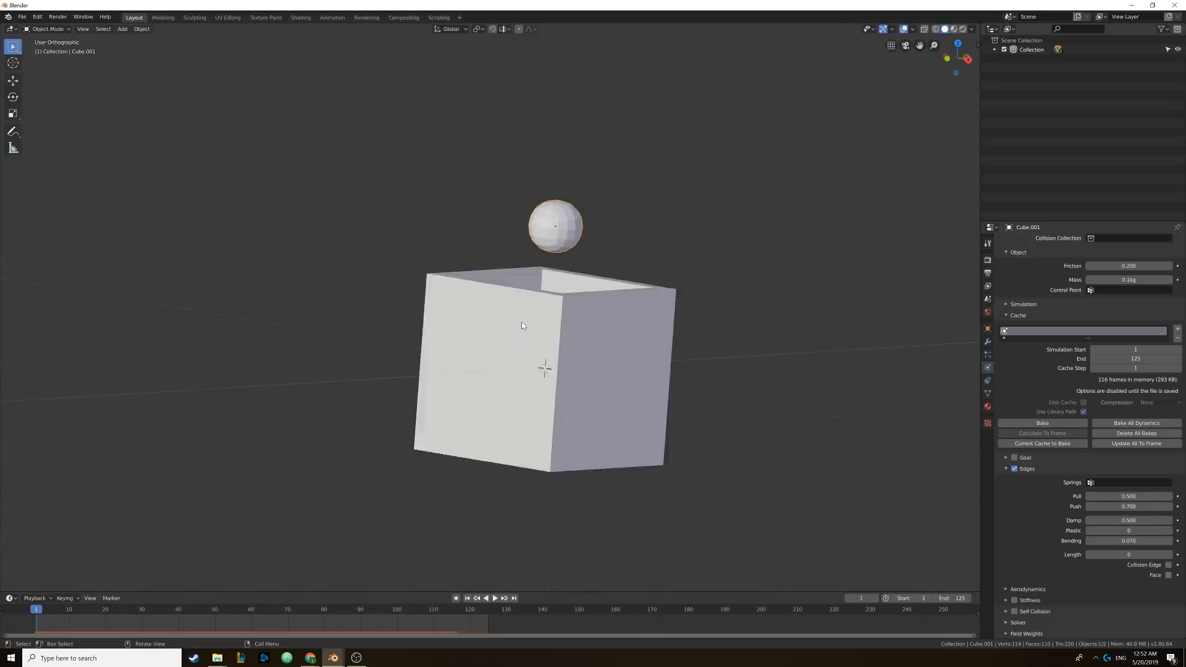
middle_click_drag(529, 278, 545, 331, "shift")
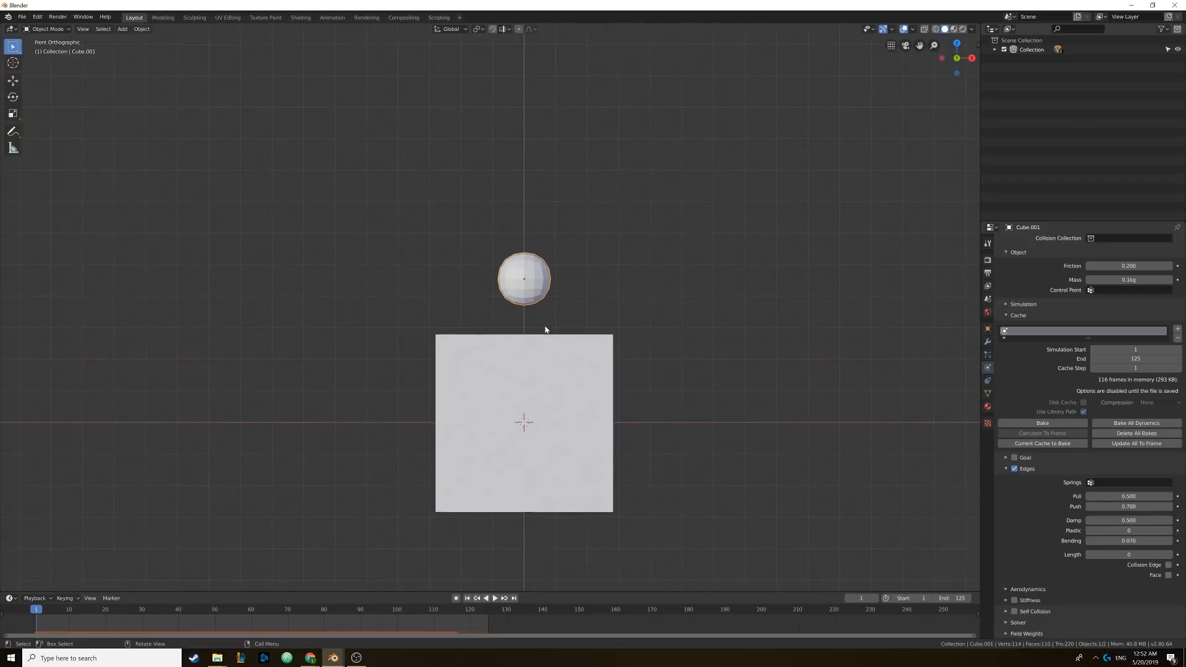
key("shift+d")
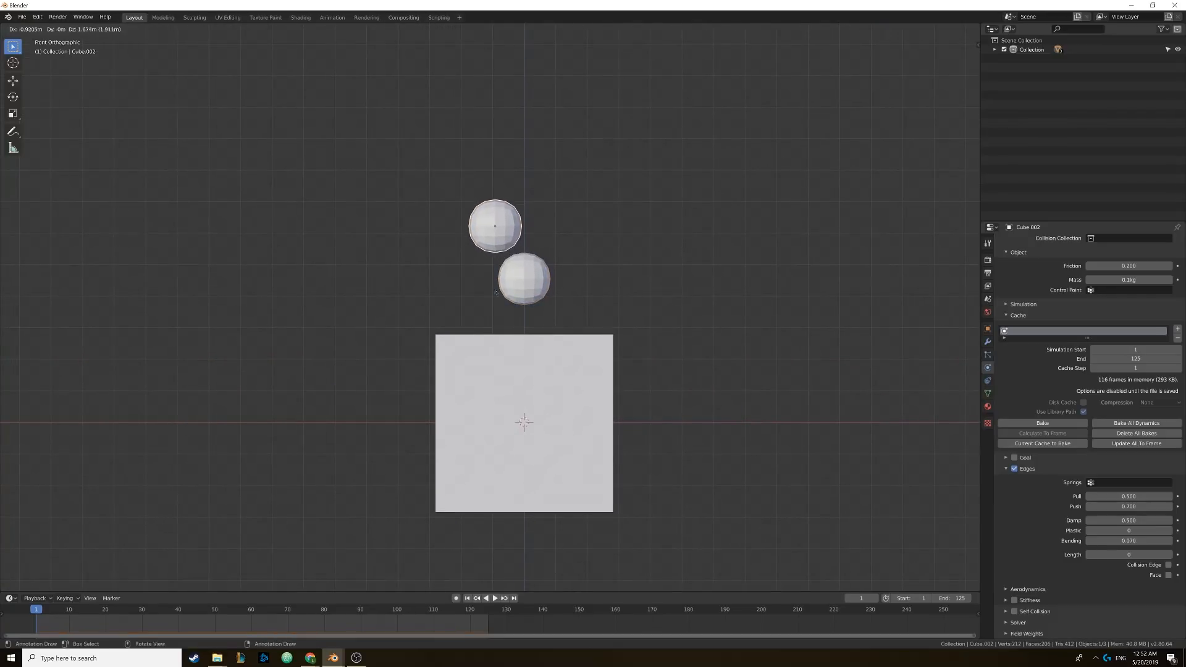
left_click(492, 283)
key("shift+d")
left_click(550, 246)
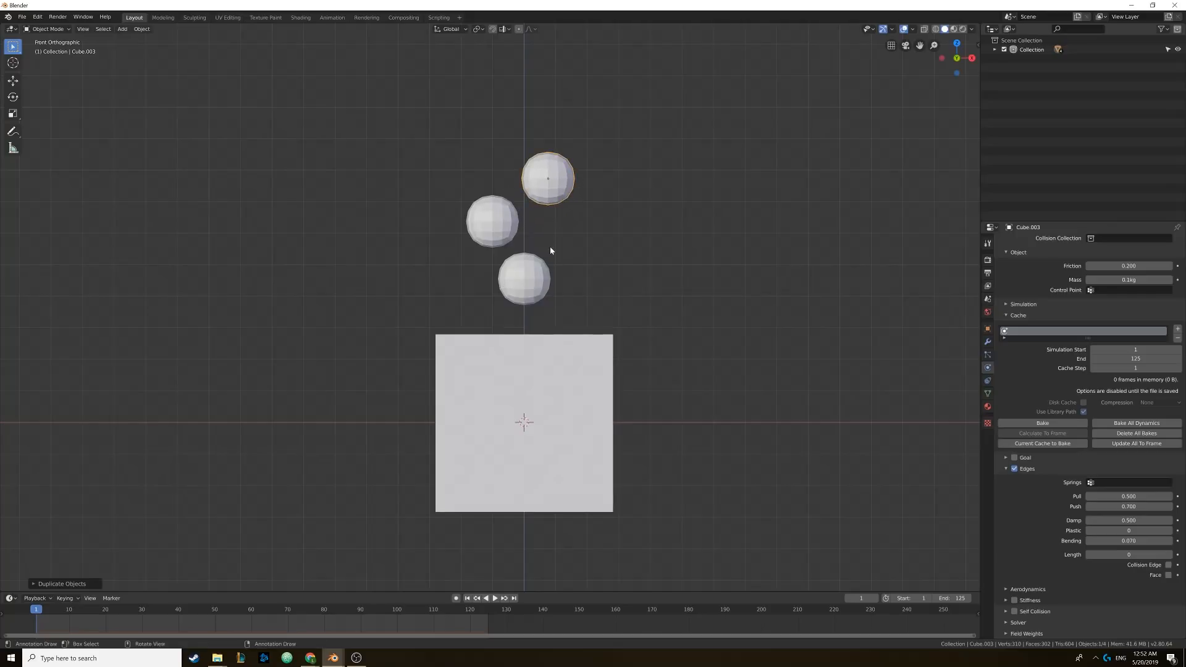
key("shift+d")
left_click(502, 192)
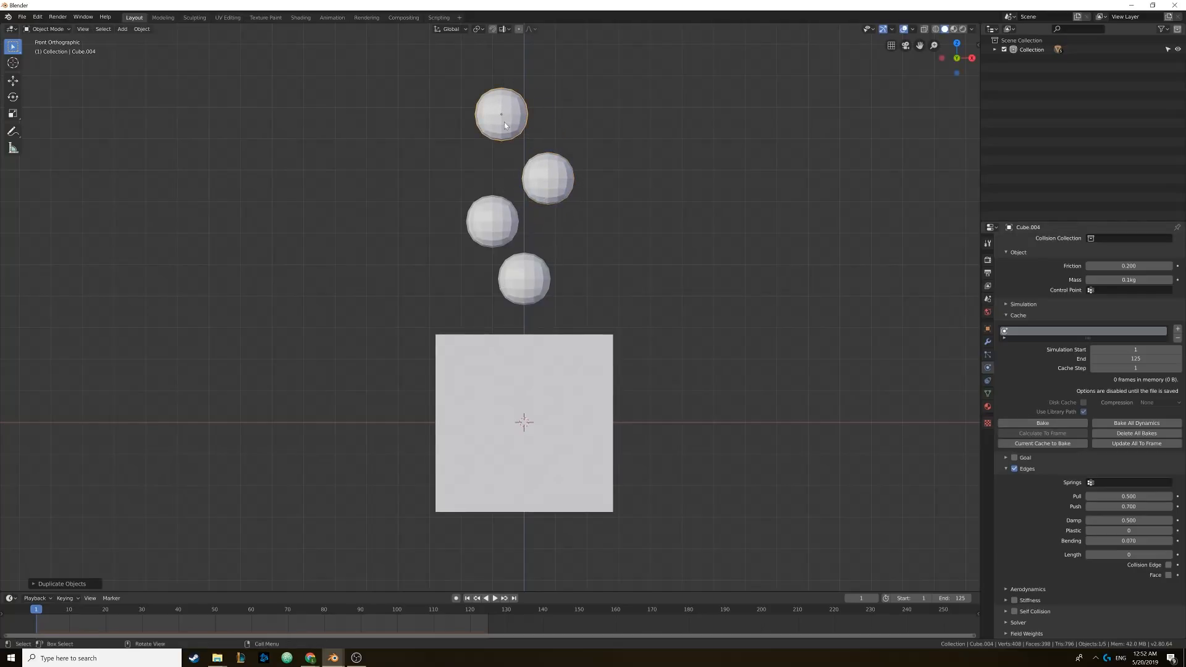
middle_click_drag(516, 197, 511, 256, "shift")
key("shift+d")
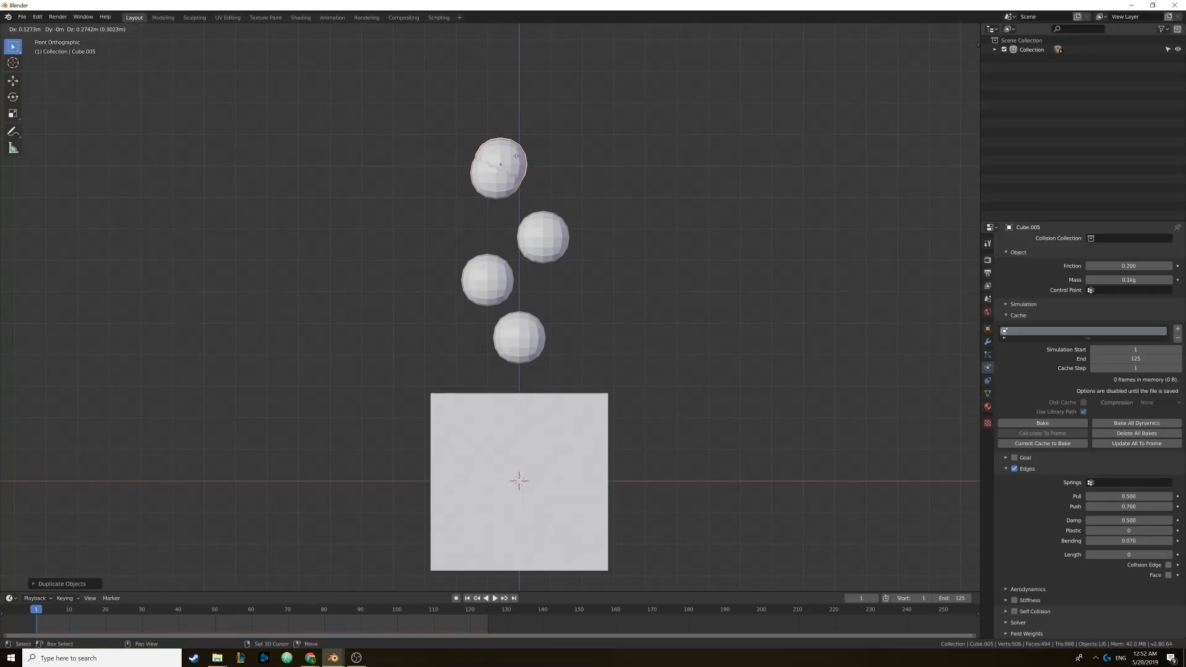
left_click(550, 113)
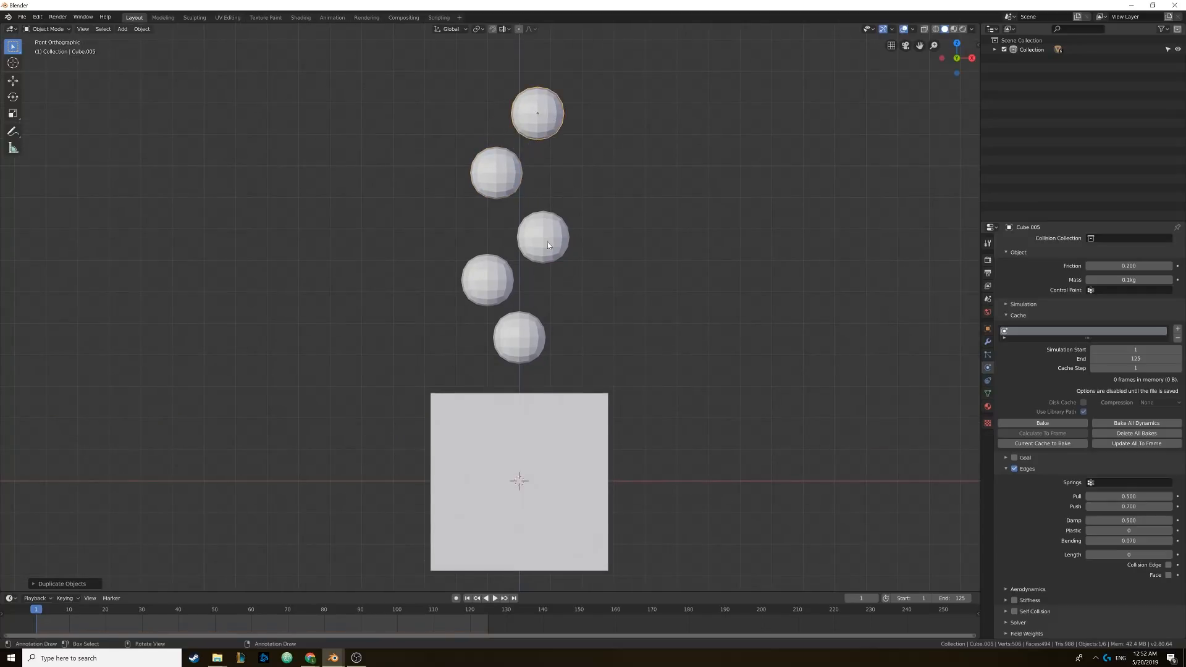
- Play the simulation briefly to watch all five balls fall, and return to the first frame
middle_click_drag(547, 242, 542, 368)
left_click(494, 597)
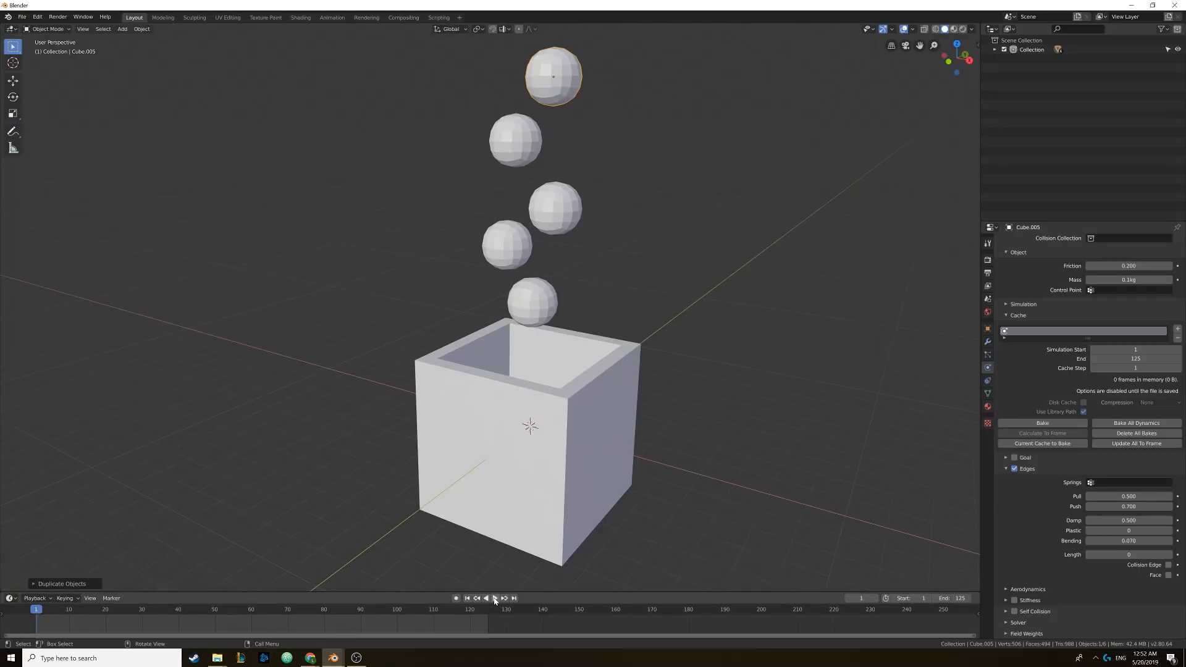
left_click(493, 599)
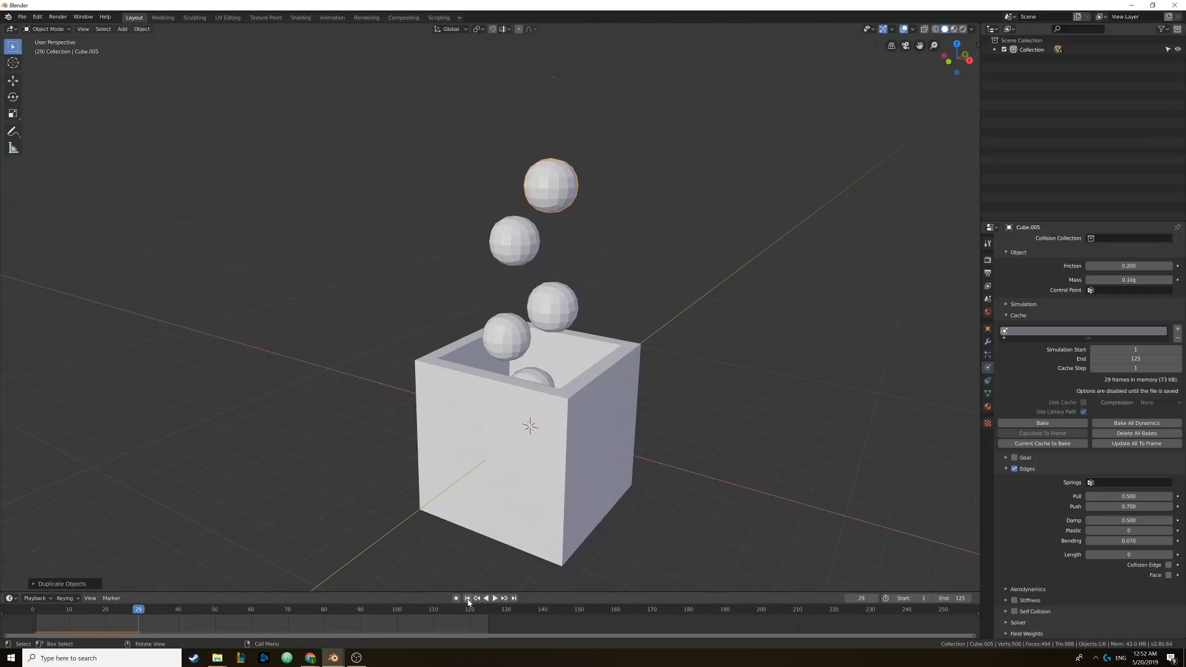
left_click(466, 599)
- Bake the soft body simulation of the topmost ball
left_click(543, 311)
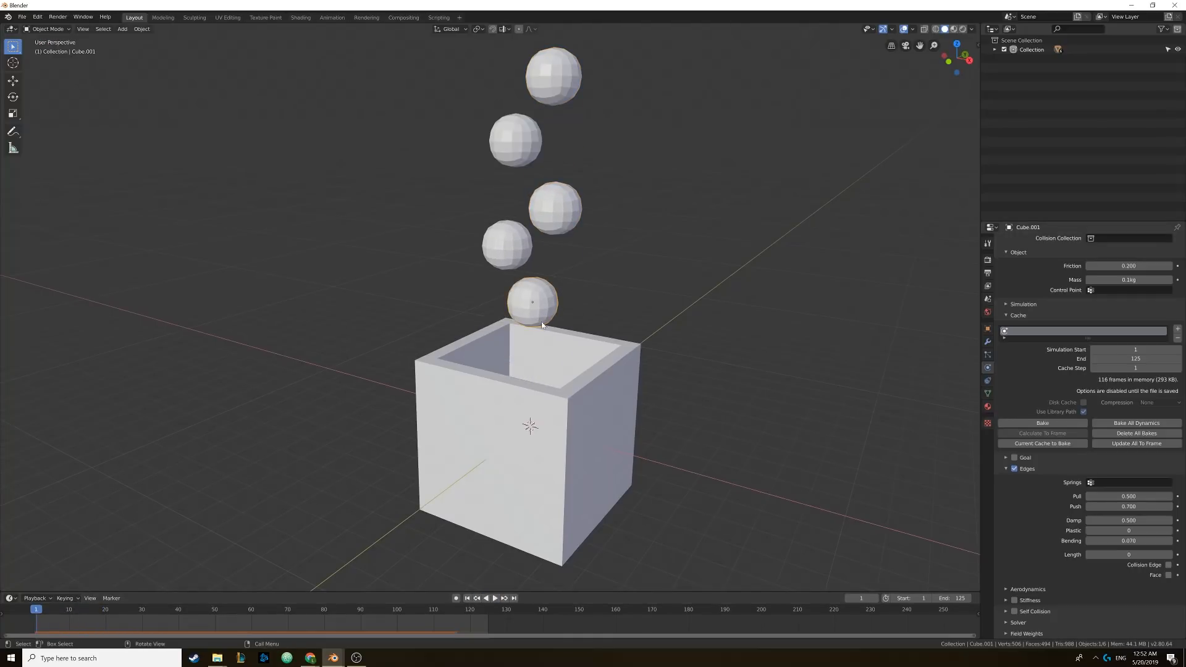
middle_click_drag(564, 276, 563, 295, "shift")
left_click(537, 115)
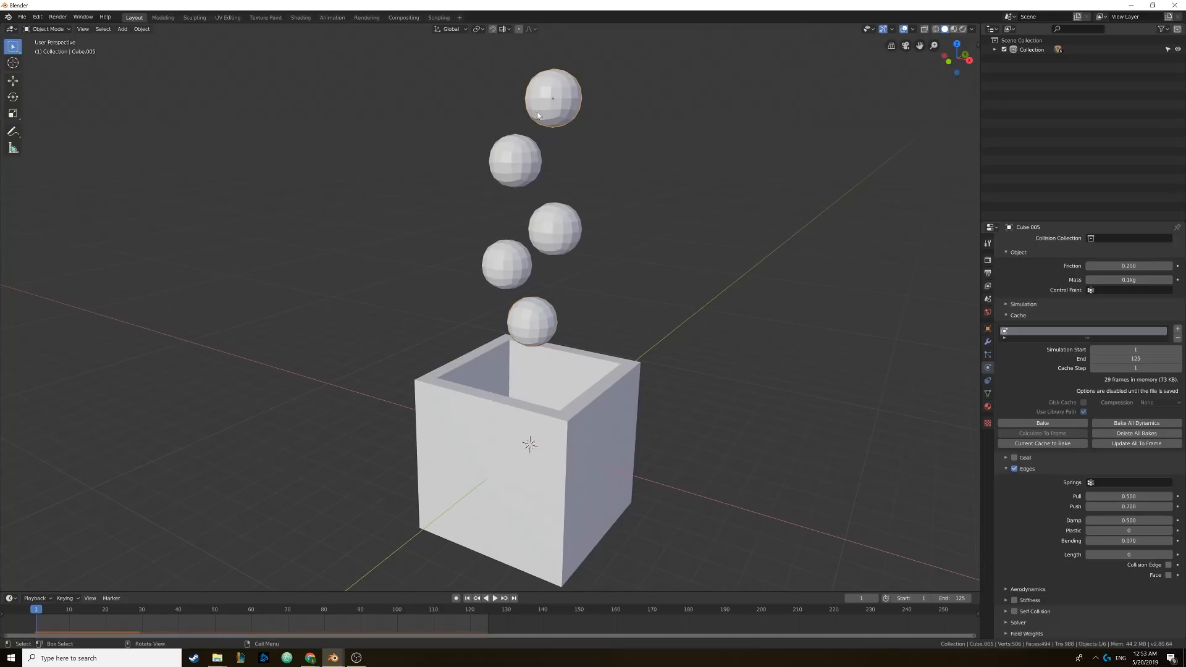
left_click(1027, 425)
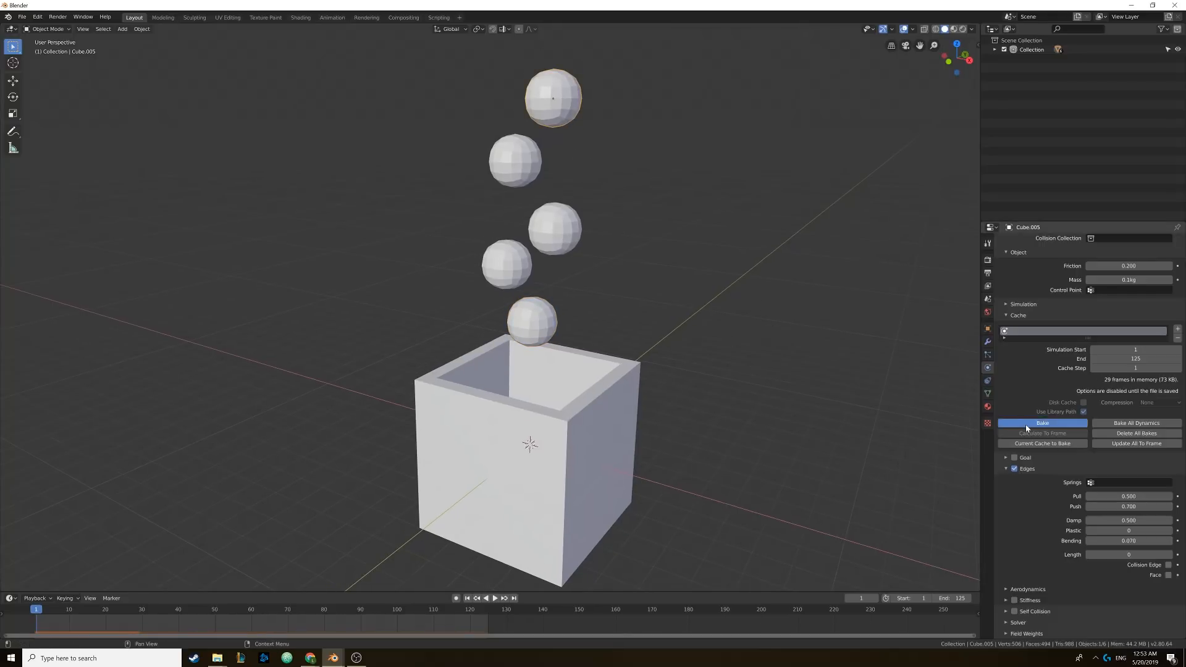
- Play the baked simulation to examine how the balls interact, and return to the first frame
key("space")
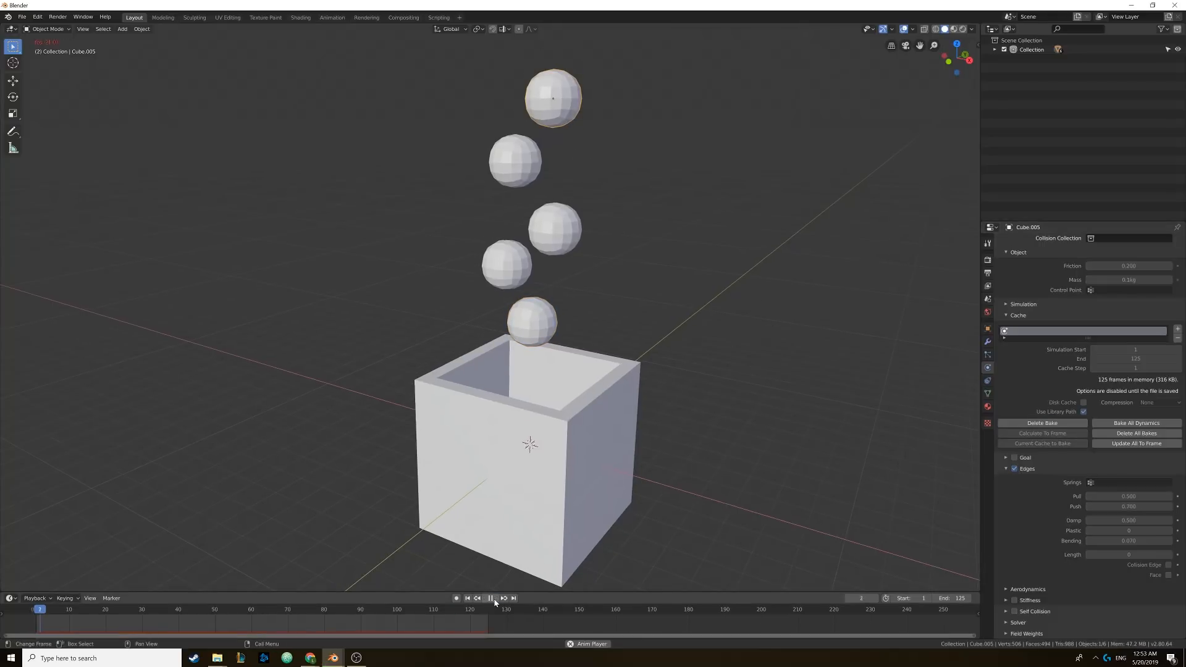
middle_click_drag(592, 376, 528, 336)
key("space")
key("shift+Left")
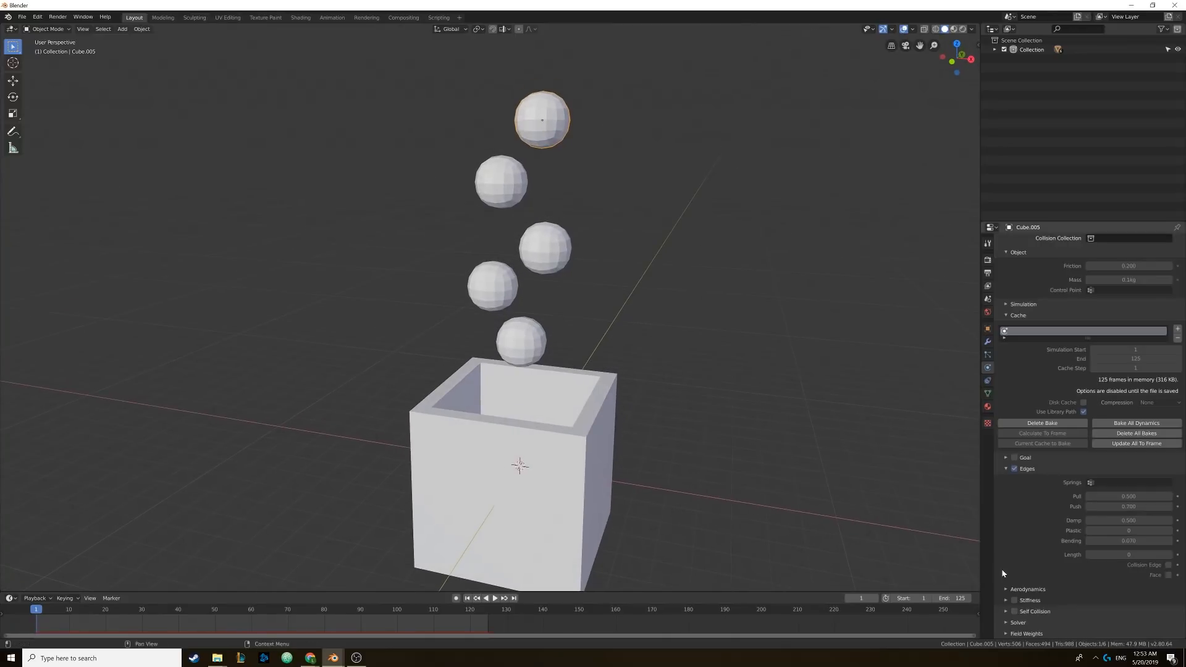
- Enable Collision physics on each of the five balls in addition to Soft Body
left_click(526, 335)
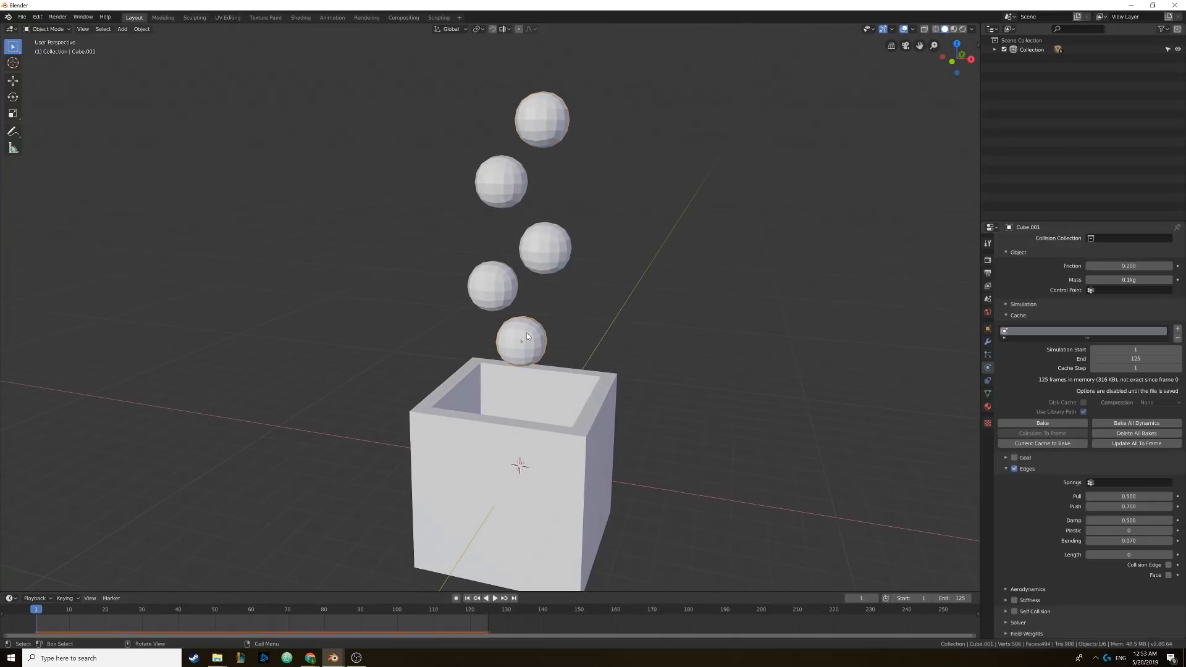
middle_click_drag(526, 332, 553, 356)
left_click(987, 342)
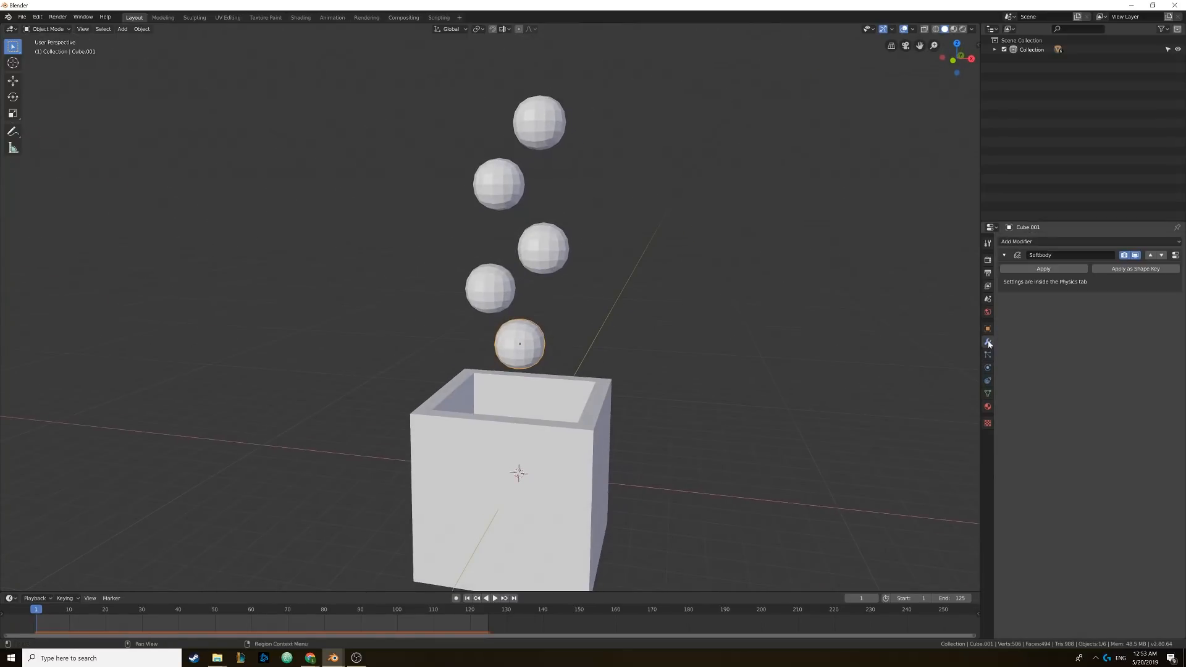
left_click(988, 367)
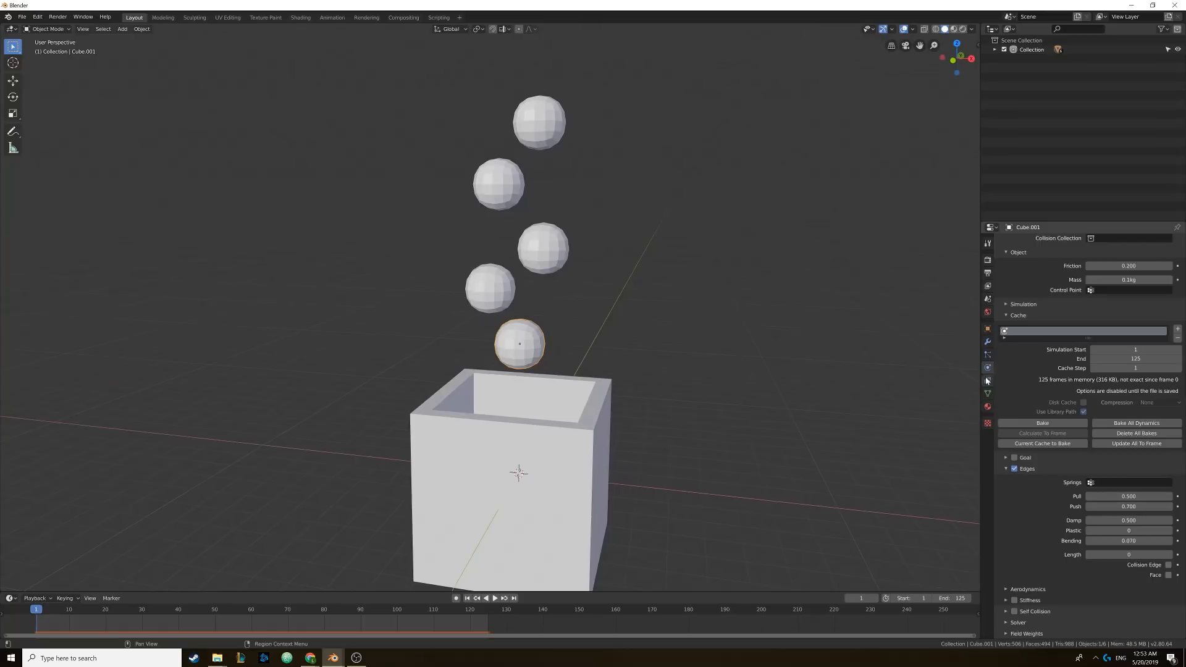
scroll(1018, 369, "up", 5)
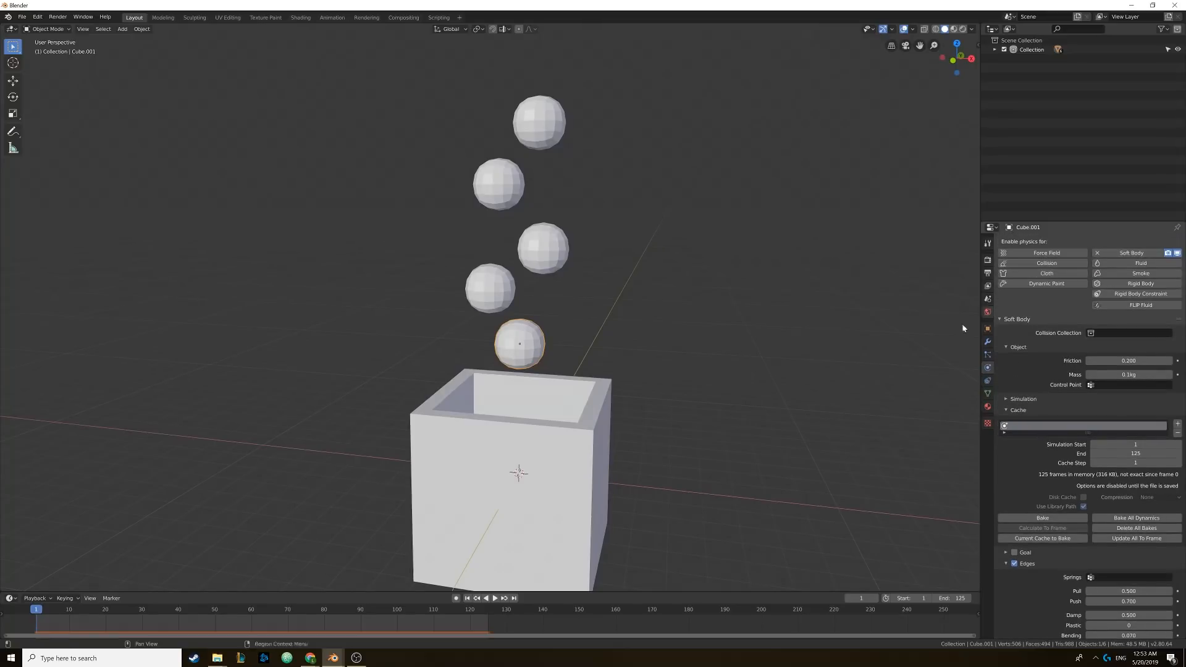
left_click(1047, 263)
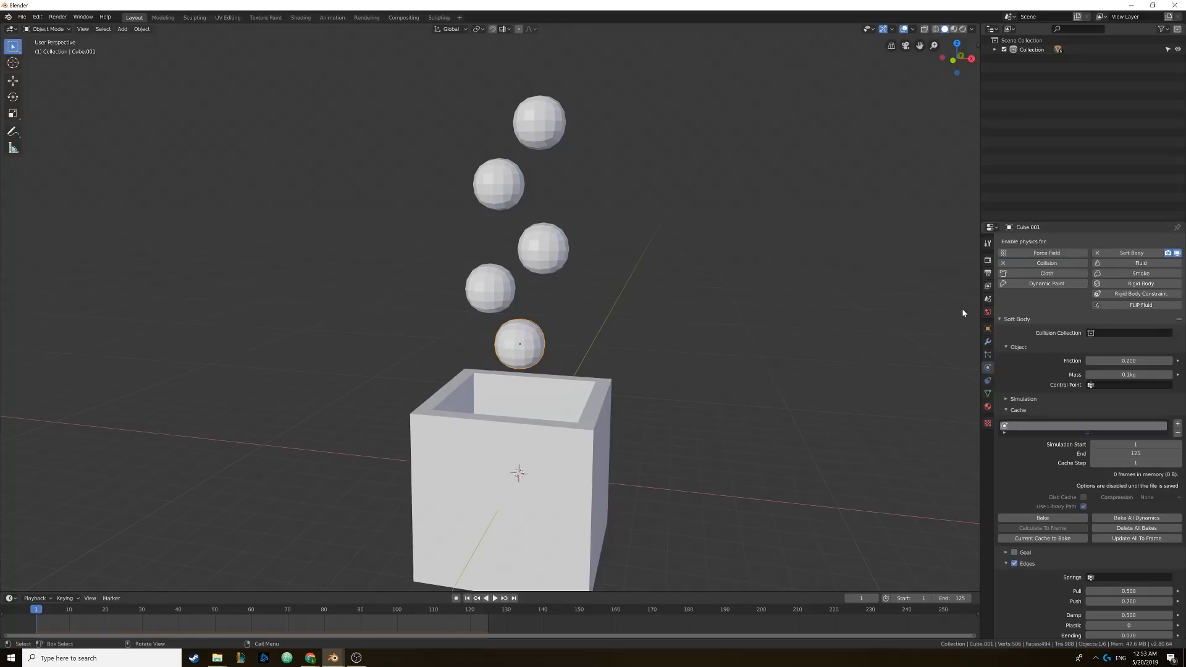
left_click(498, 291)
left_click(1046, 263)
left_click(1046, 263)
left_click(498, 183)
left_click(539, 123)
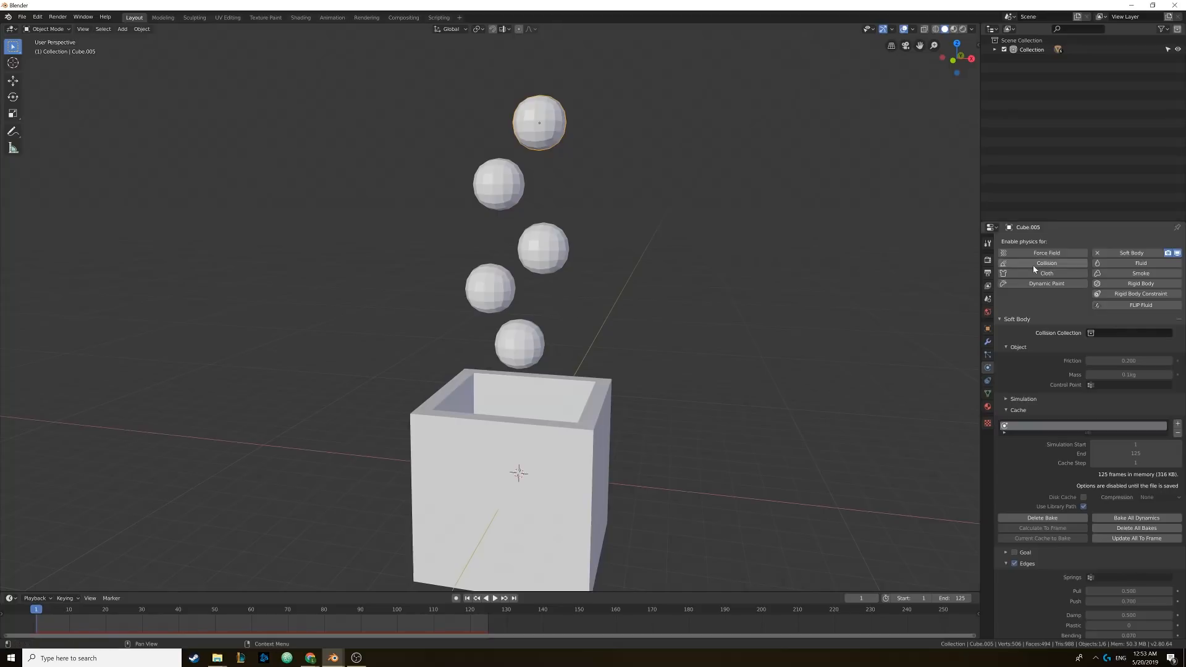
left_click(1009, 321)
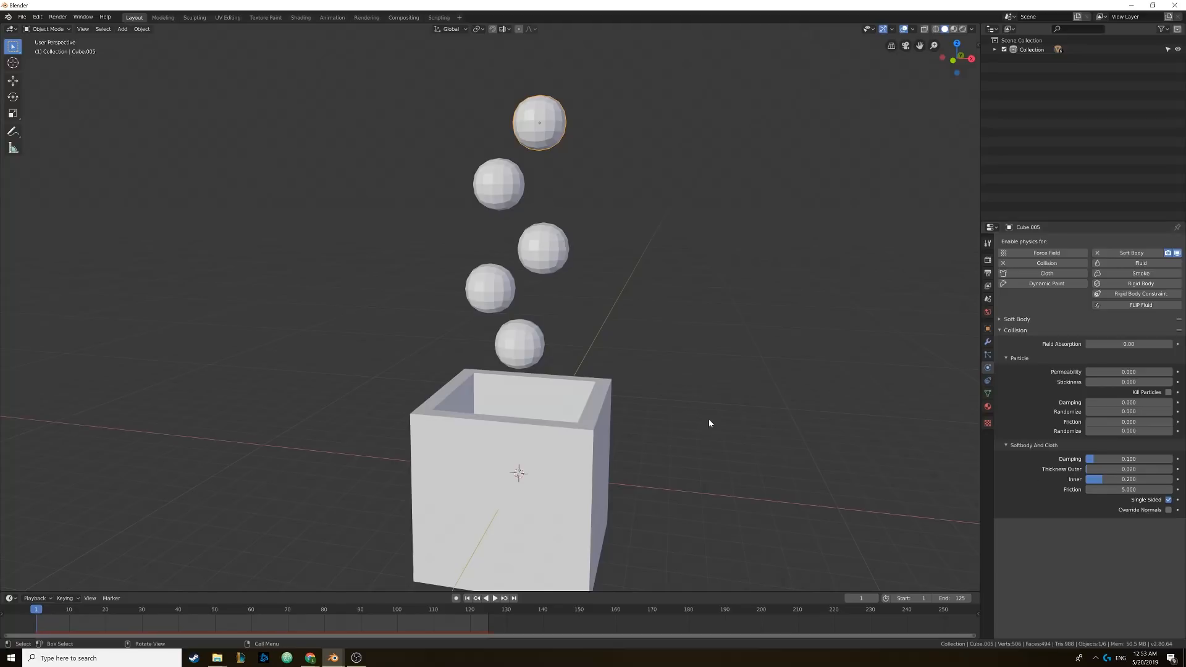
middle_click_drag(680, 341, 672, 322)
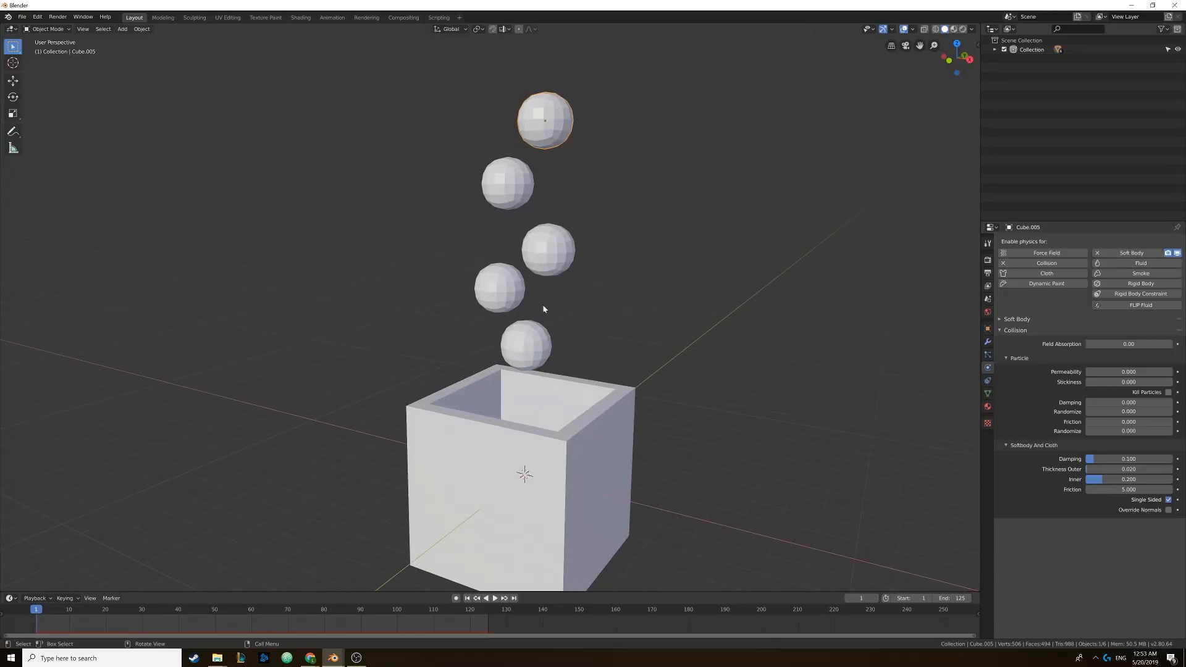
left_click(1001, 331)
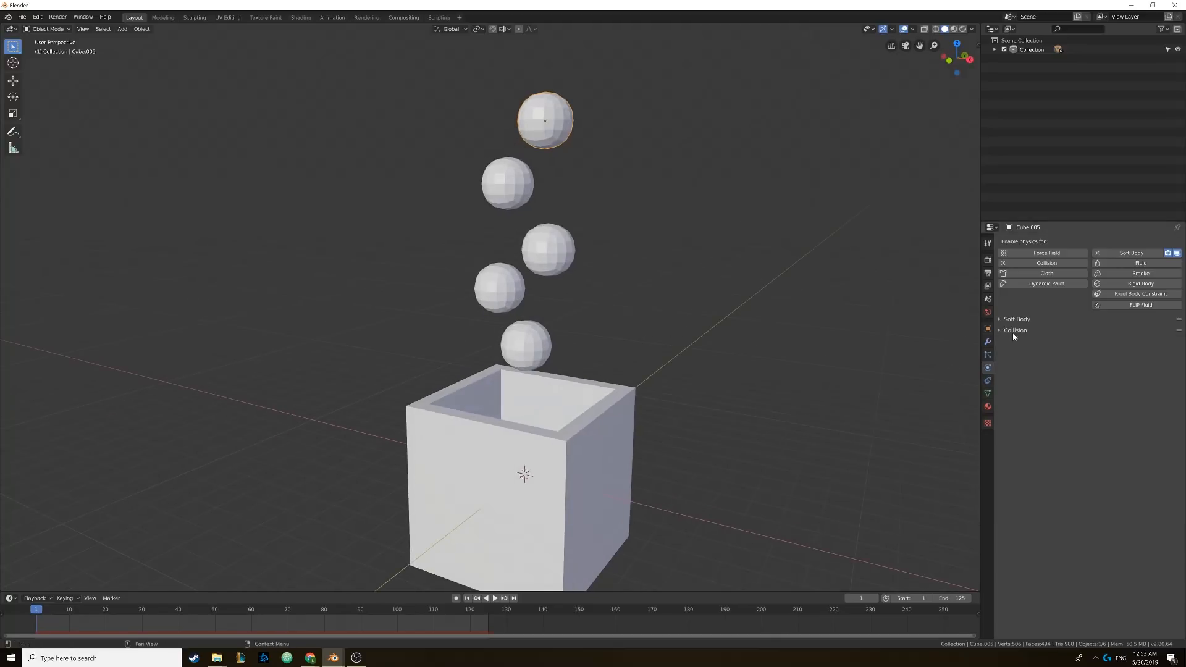
- Delete the topmost ball's existing soft body bake and bake its simulation again
left_click(1001, 320)
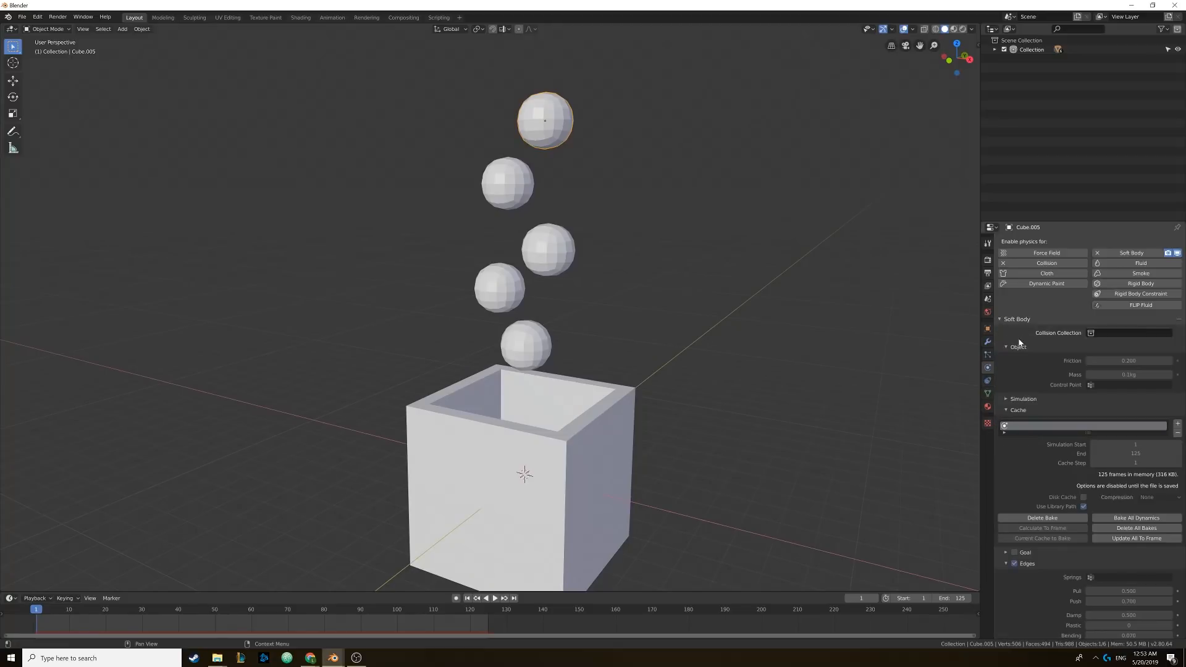
scroll(1054, 436, "down", 1)
left_click(1038, 507)
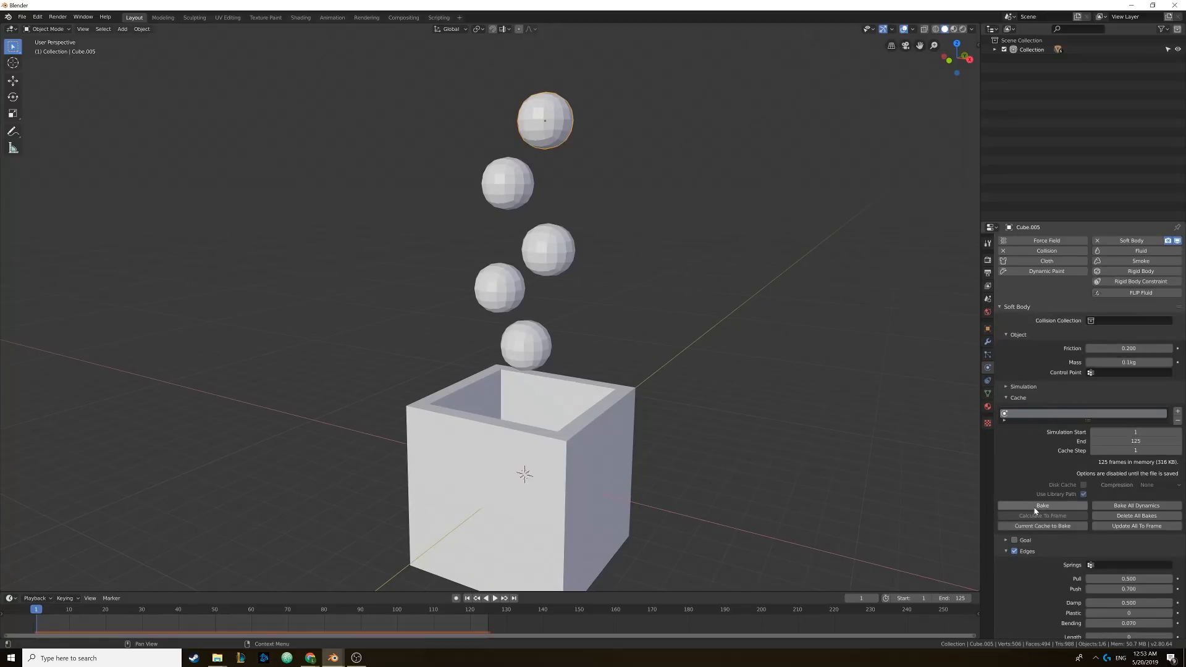
left_click(1035, 506)
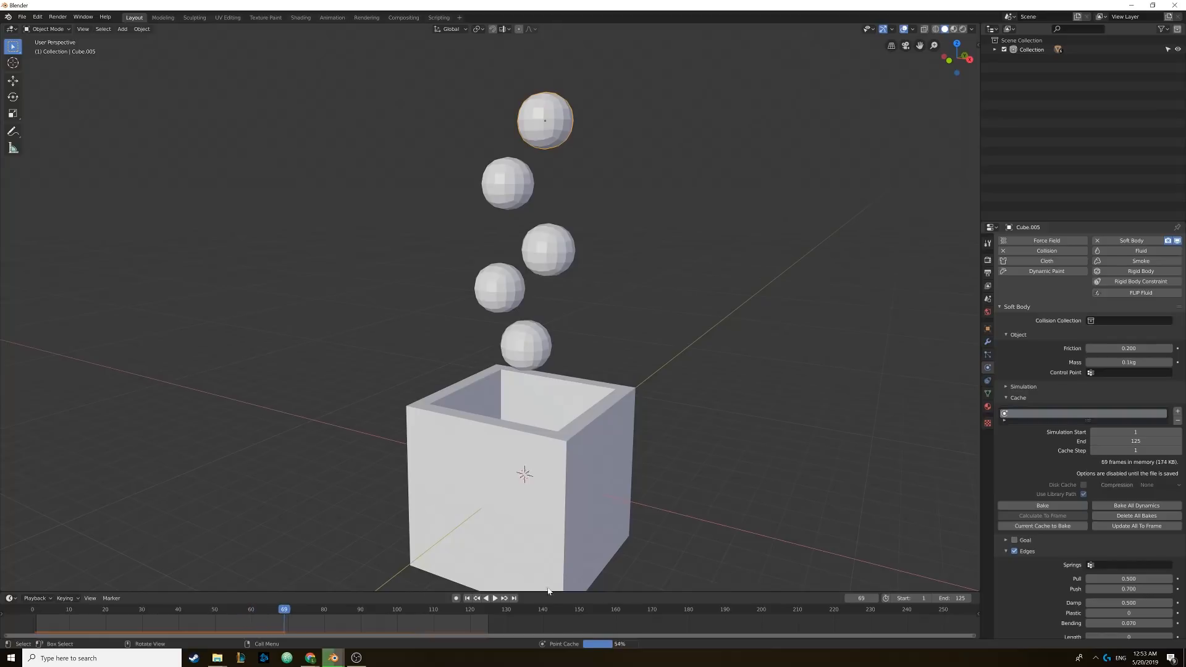
- Play the newly baked simulation in wireframe and solid shading to examine the balls' collisions, and return to the first frame
mouse_move(590, 471)
middle_mouse_down()
mouse_move(579, 485)
mouse_move(588, 460)
mouse_move(557, 378)
middle_mouse_up()
key("z")
left_click(560, 460)
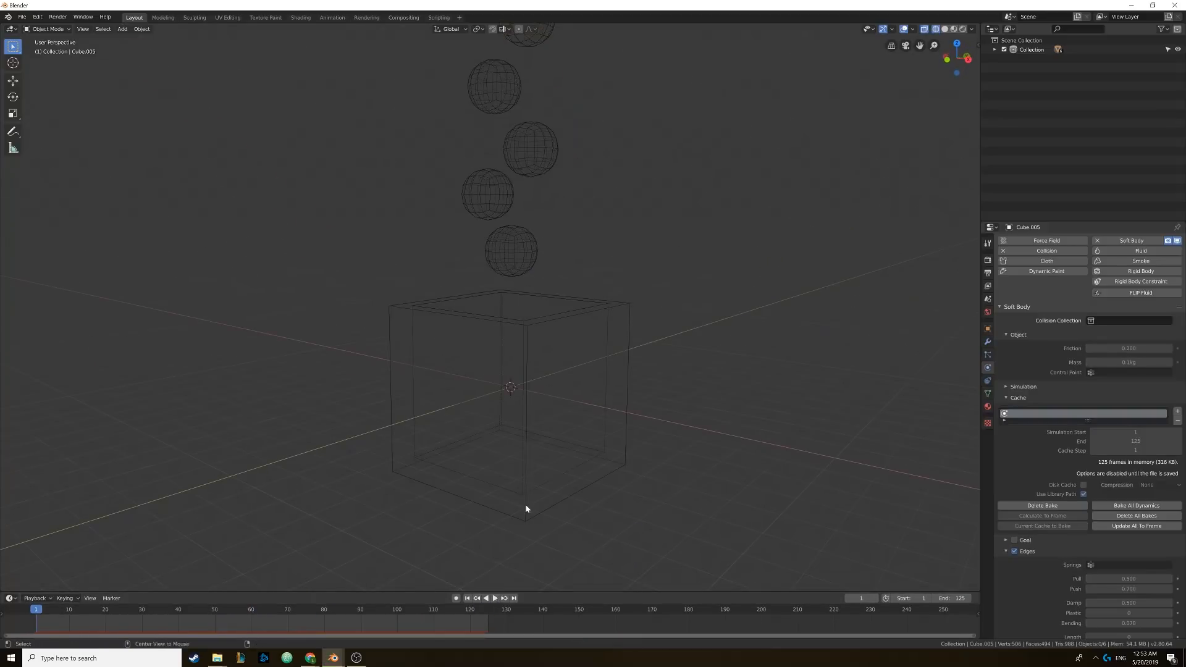
key("space")
mouse_move(513, 461)
middle_mouse_down()
mouse_move(558, 390)
mouse_move(563, 440)
mouse_move(543, 450)
mouse_move(579, 455)
middle_mouse_up()
key("z")
left_click(618, 448)
middle_click_drag(588, 409, 530, 440)
key("z")
left_click(442, 432)
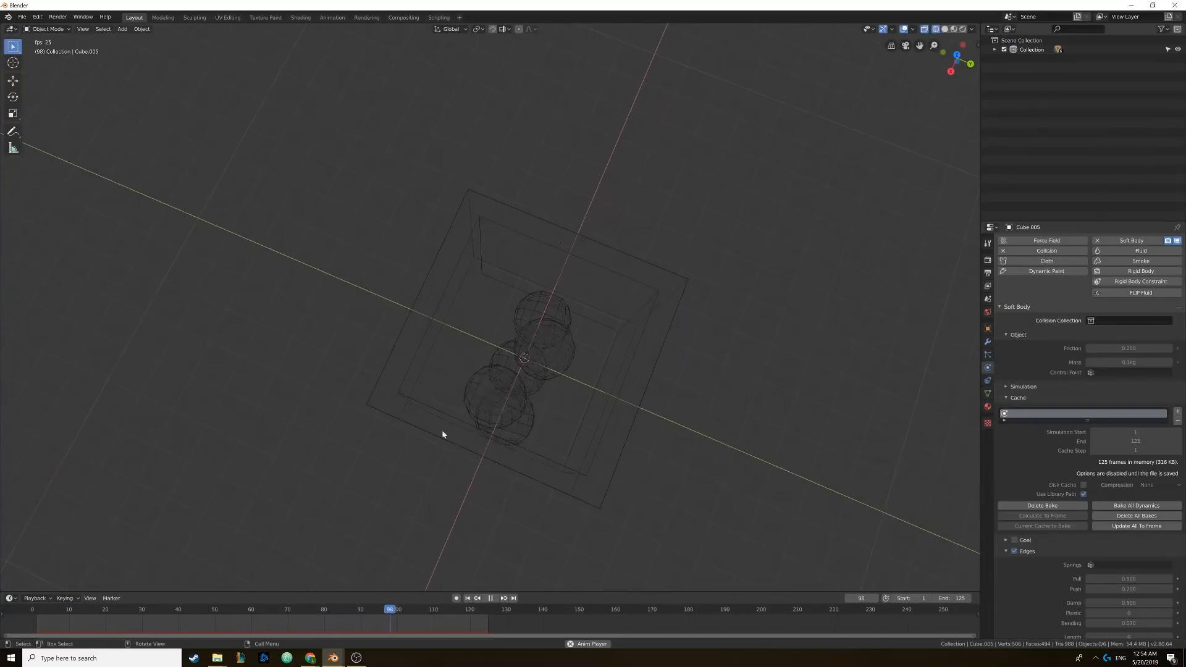
middle_click_drag(442, 431, 548, 452)
left_click(497, 596)
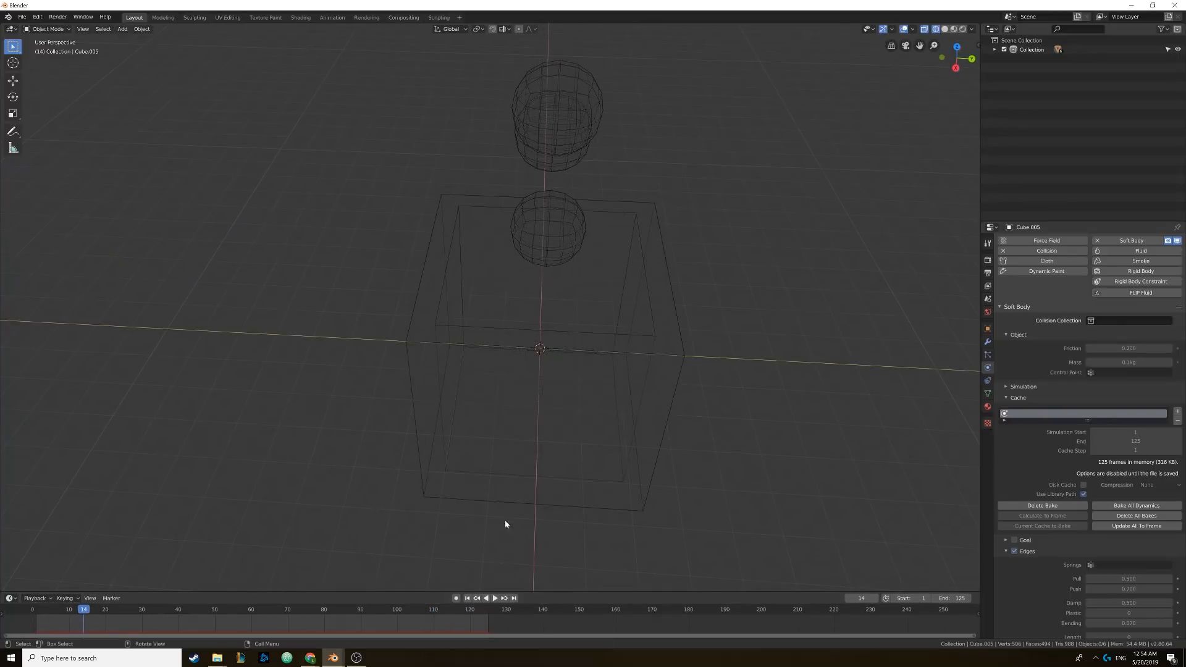
left_click(468, 597)
- From the right view, offset the lowest ball a little in the negative Y direction
middle_click_drag(496, 404, 497, 380, "shift")
scroll(492, 435, "down", 4)
left_click(510, 267)
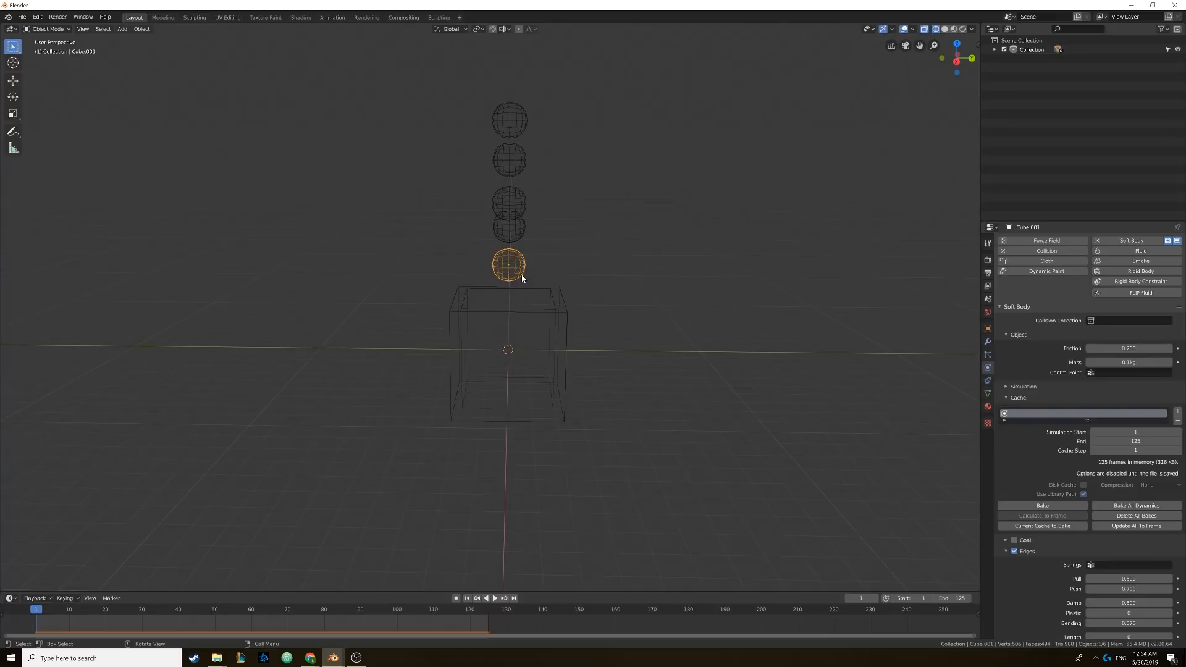
key("KP_3")
key("g")
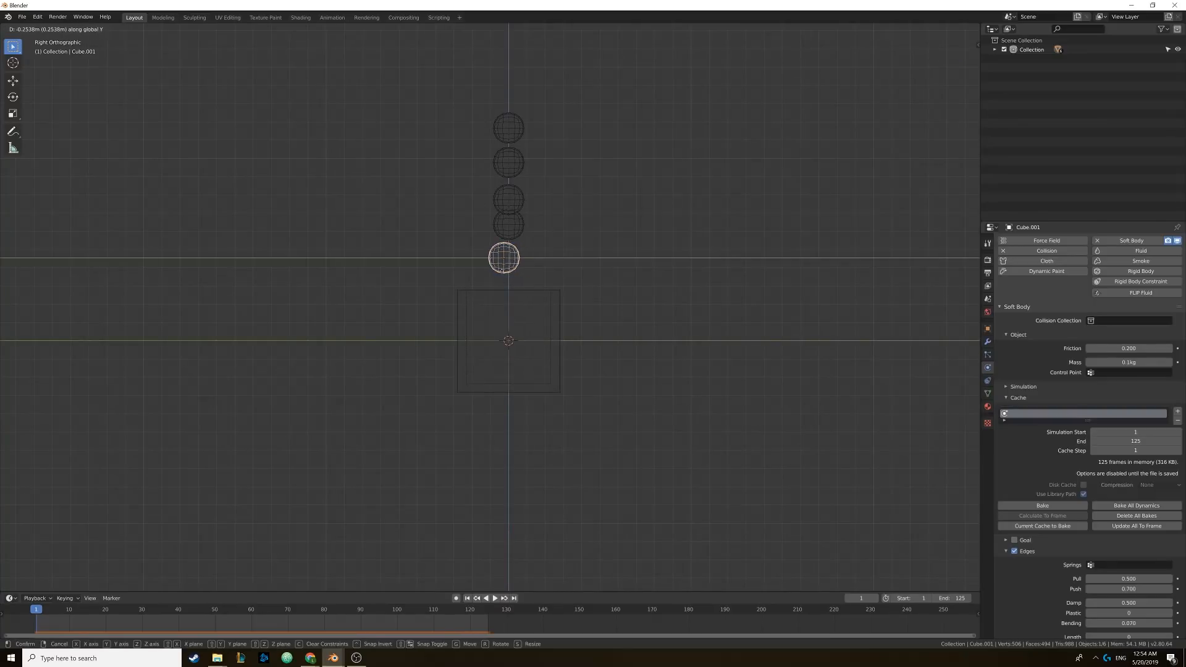
left_click(498, 260)
- Offset the third ball about 0.9 m along positive Y and shift the topmost ball in the negative Y direction
left_click(508, 201)
key("g")
key("y")
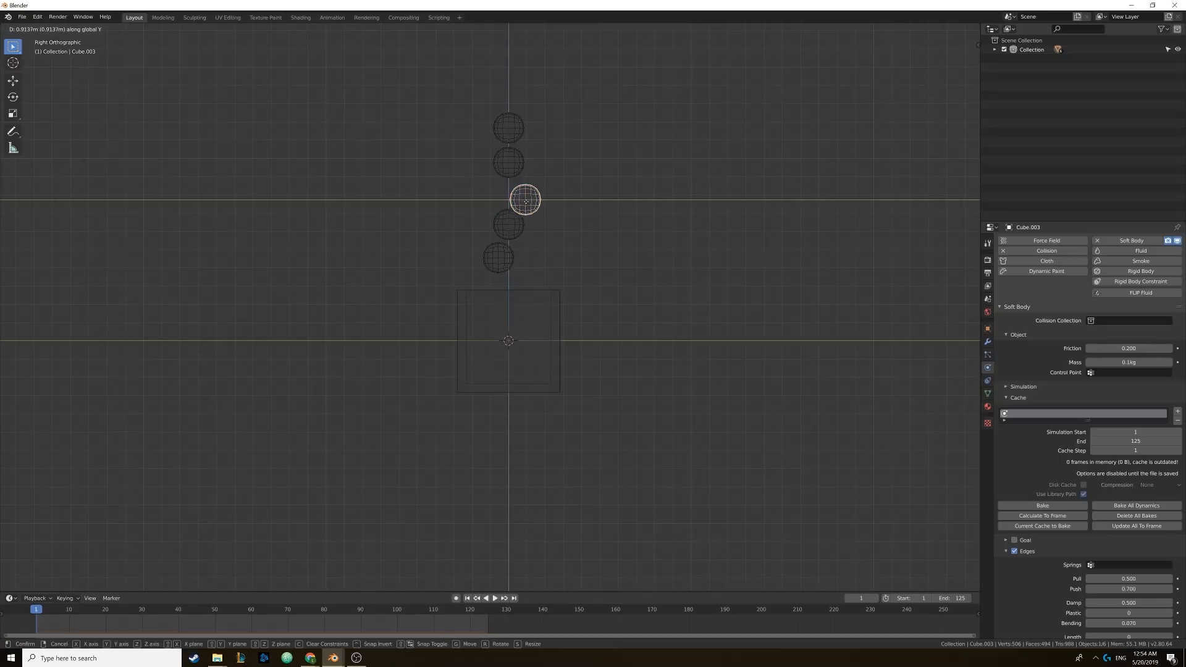
left_click(524, 200)
left_click(509, 127)
key("g")
key("y")
left_click(496, 126)
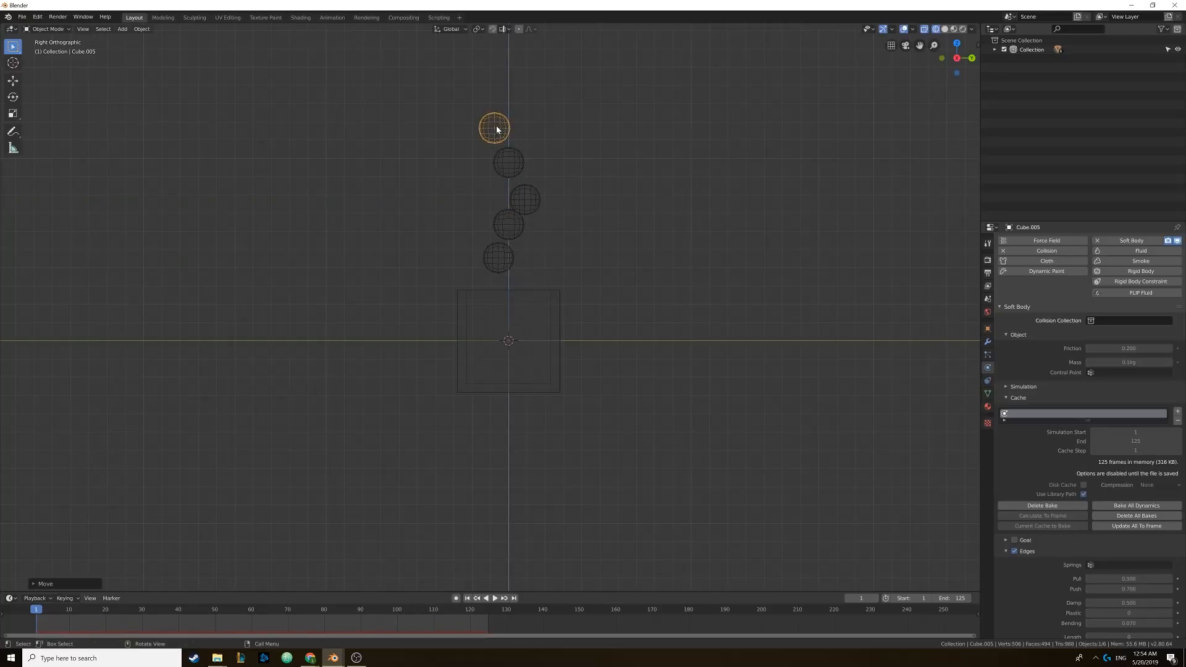
- Delete the topmost ball's soft body bake and bake its simulation again with the staggered ball positions
middle_click_drag(523, 228, 570, 245)
key("z")
mouse_move(642, 252)
middle_mouse_down("shift")
mouse_move(610, 249)
mouse_move(585, 281)
mouse_move(568, 260)
mouse_move(722, 289)
middle_mouse_up("shift")
key("z")
left_click(532, 261)
scroll(559, 284, "up", 3)
left_click(1041, 506)
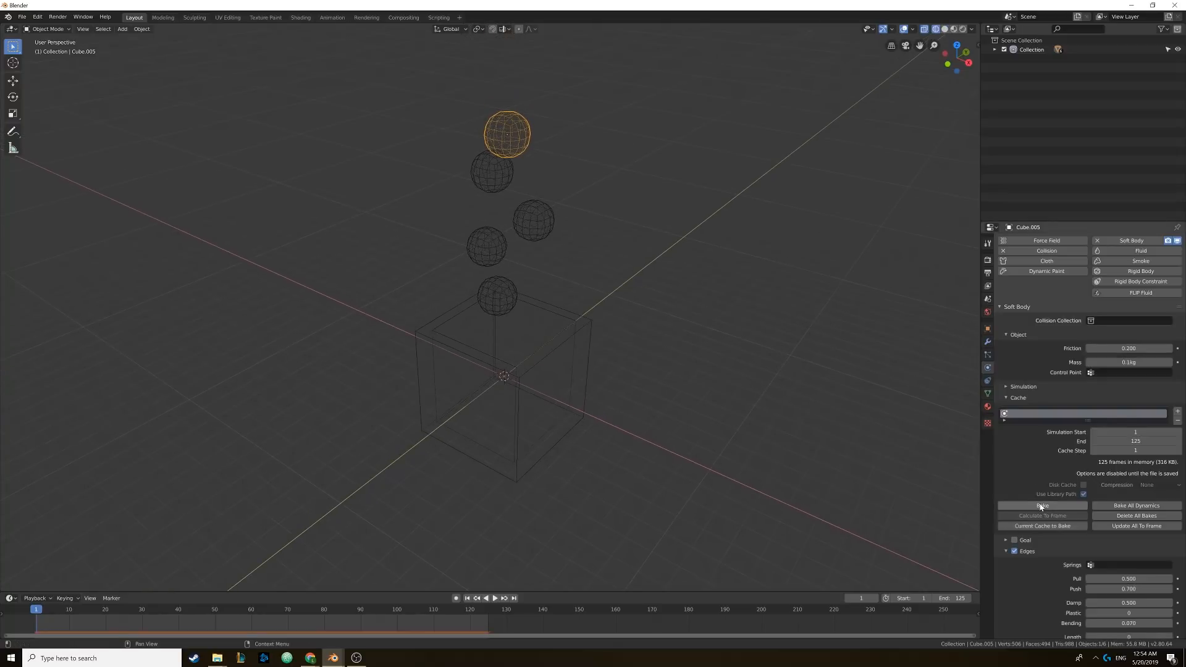
left_click(1040, 507)
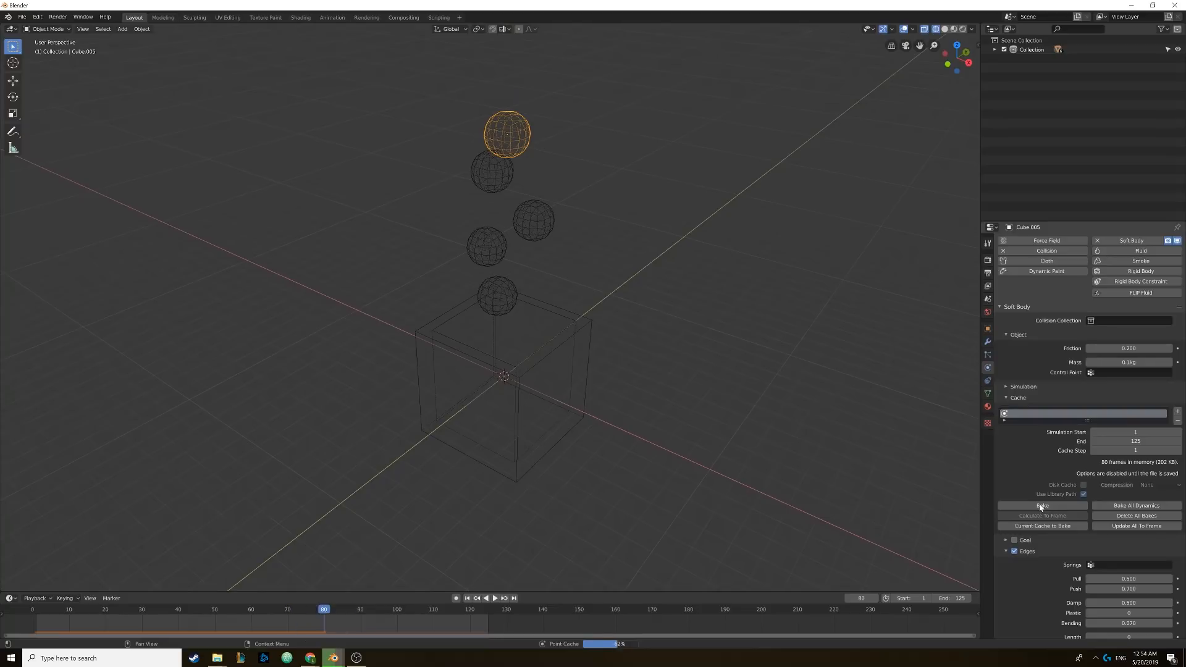
- Play the new bake in wireframe and solid shading to examine how the balls settle inside the box
left_click(494, 598)
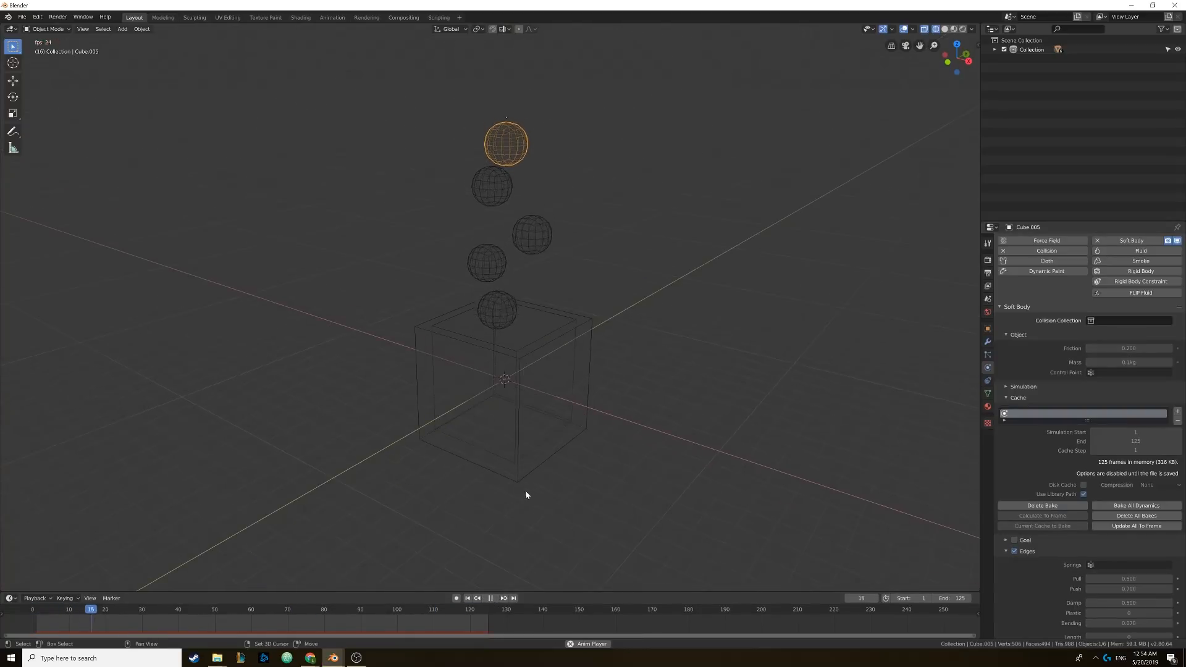
middle_click_drag(526, 495, 536, 439, "shift")
scroll(526, 412, "up", 3)
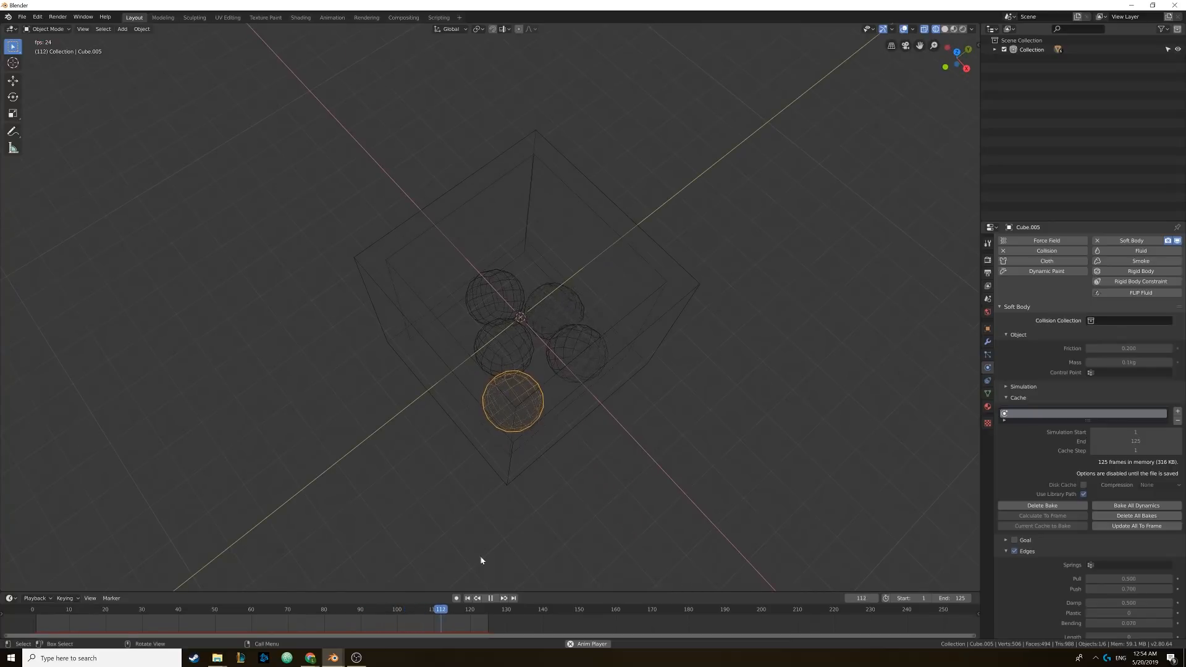
key("z")
left_click(617, 490)
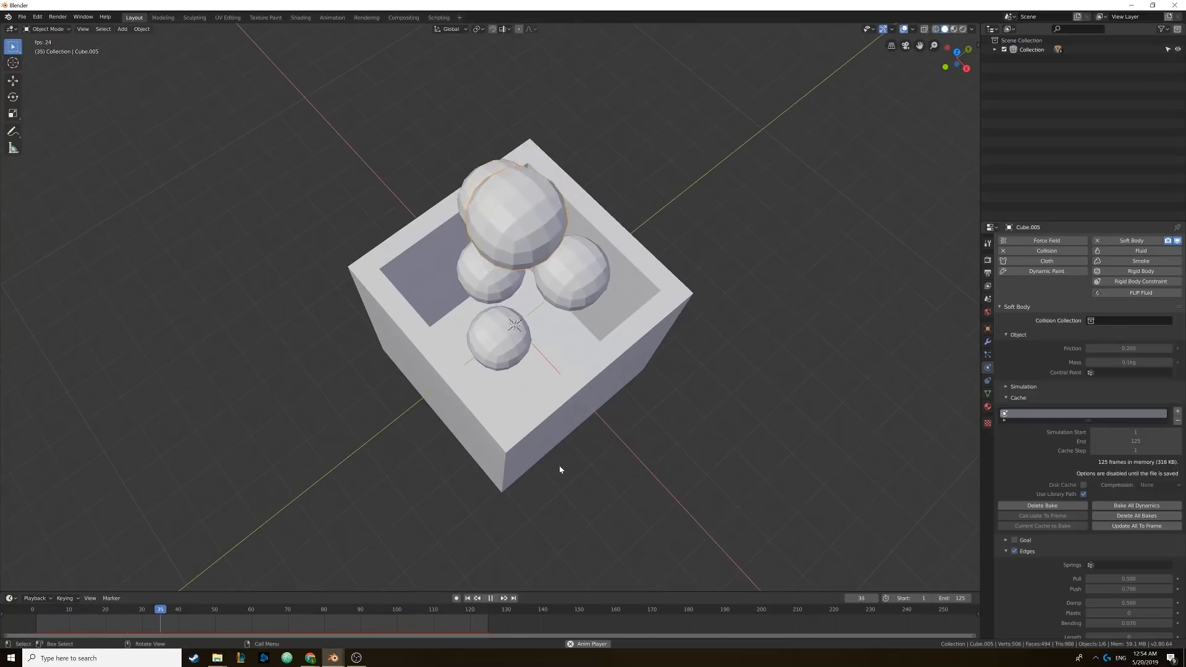
middle_click_drag(558, 465, 522, 411)
- Hide the box during playback to examine how the balls squash against each other, and return to the first frame
left_click(574, 413)
key("Delete")
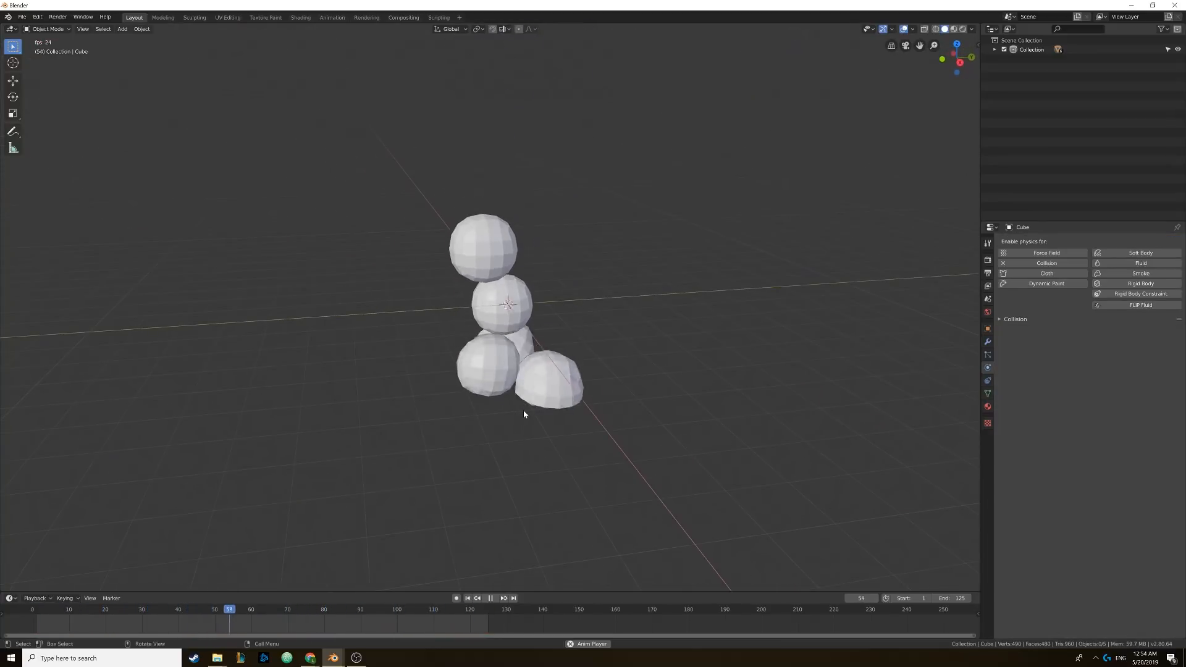
middle_click_drag(524, 412, 542, 383)
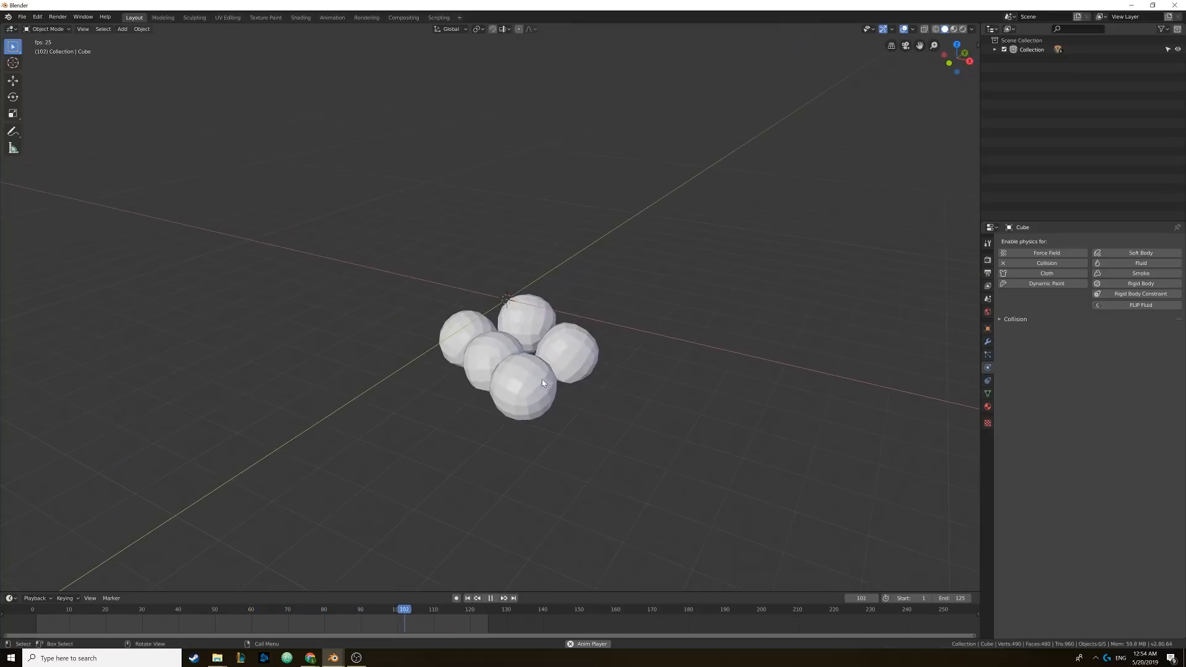
left_click(491, 597)
left_click(467, 597)
- Add a Subdivision Surface modifier to each of the five balls, keeping the default levels
middle_click_drag(472, 402, 474, 476, "shift")
scroll(478, 420, "down", 3)
middle_click_drag(484, 365, 531, 405, "shift")
scroll(527, 435, "up", 2)
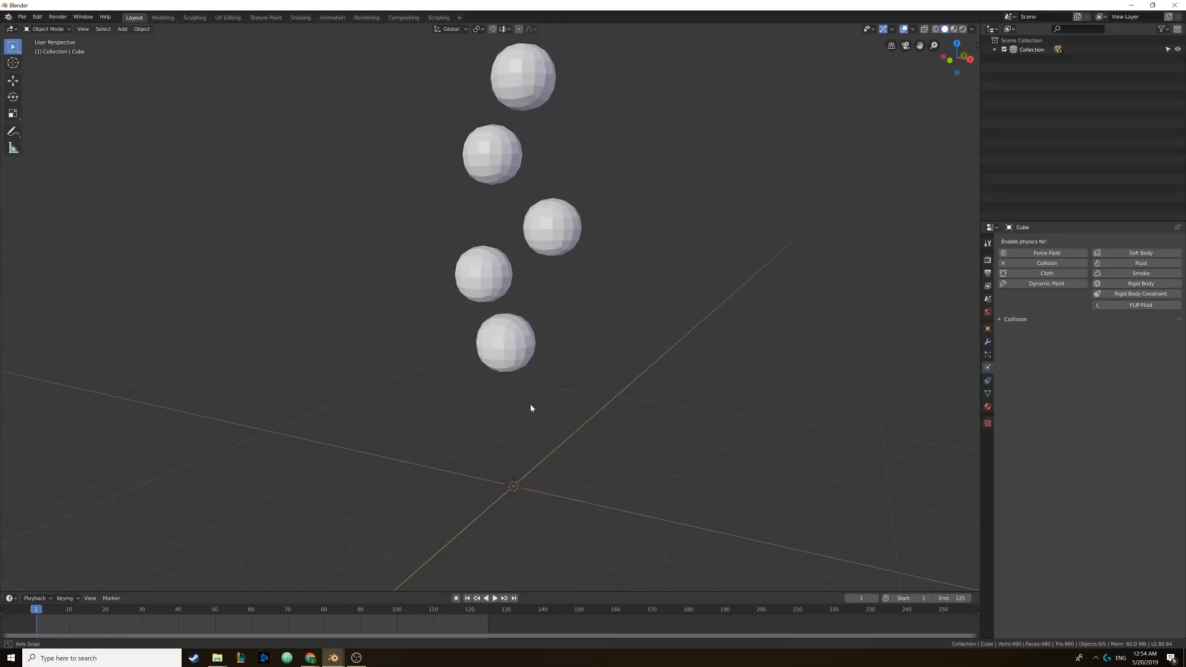
left_click(495, 336)
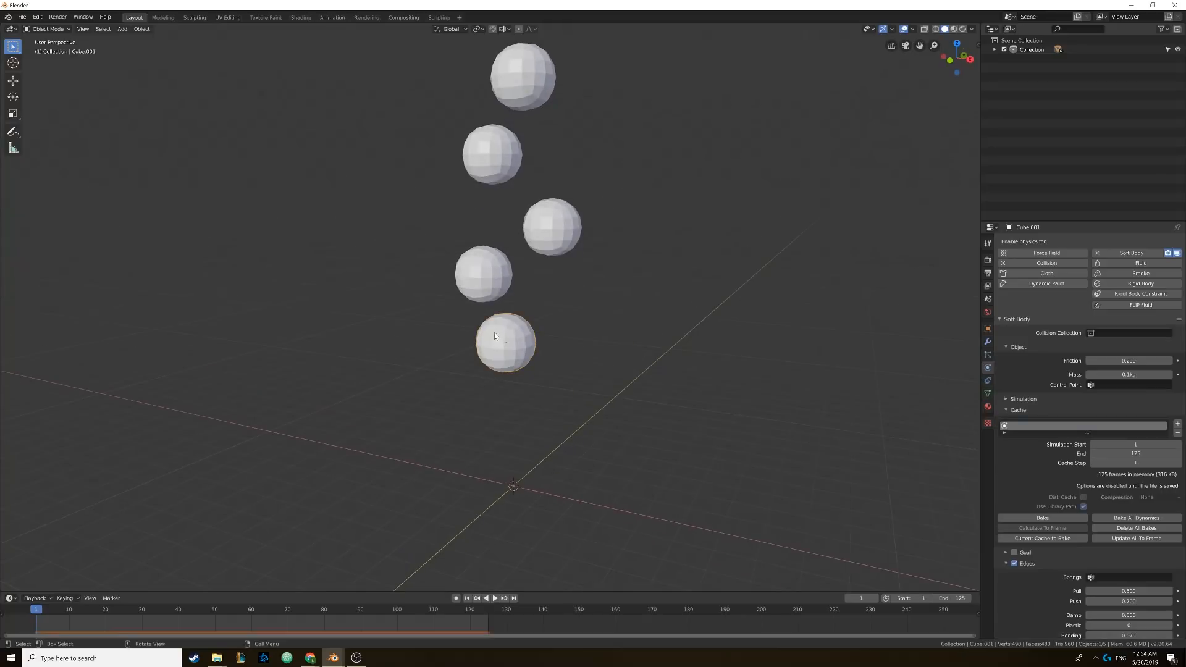
left_click(986, 342)
left_click(1034, 242)
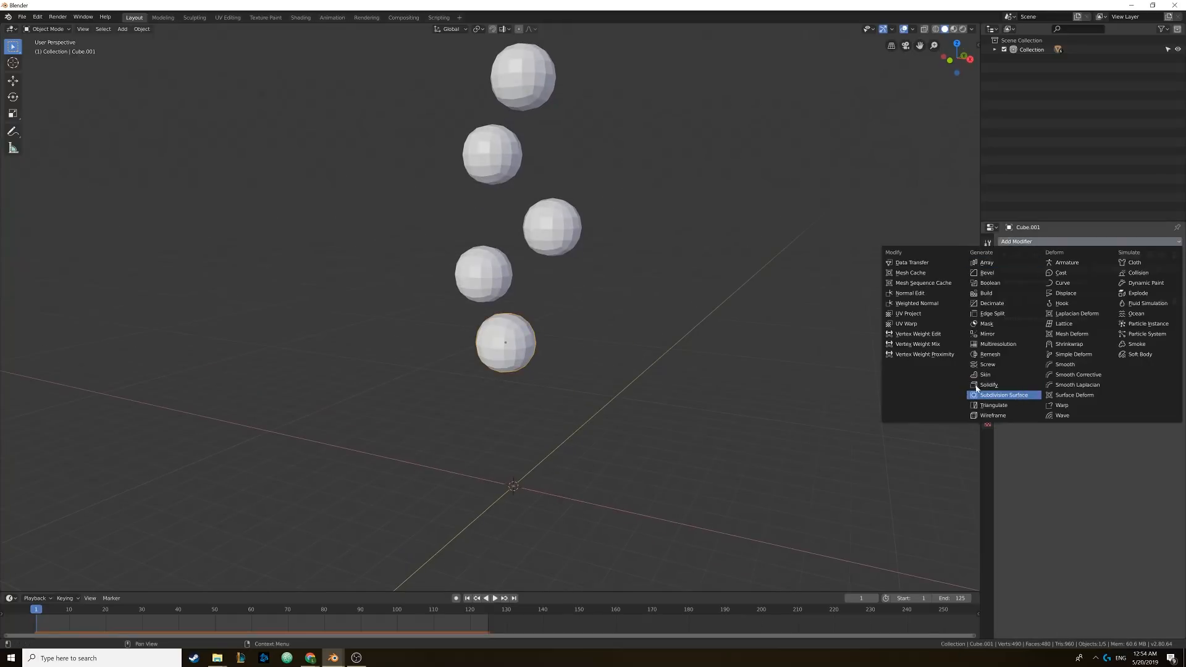
left_click(1023, 386)
left_click(473, 269)
left_click(1023, 242)
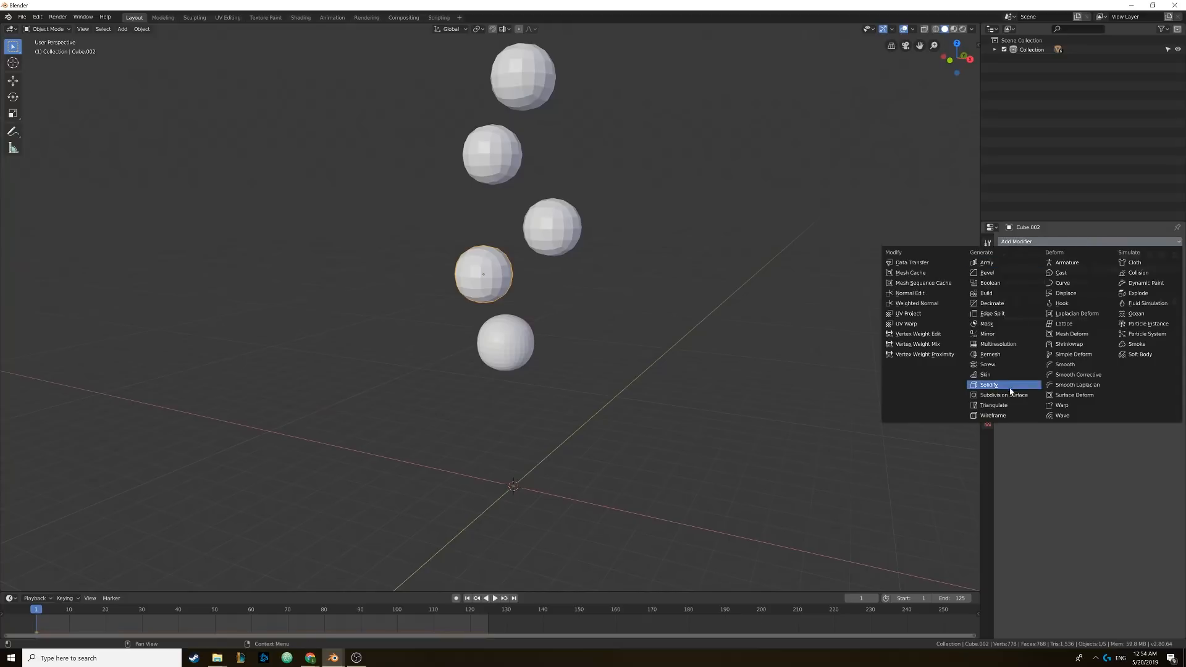
left_click(1008, 400)
left_click(565, 237)
left_click(1032, 243)
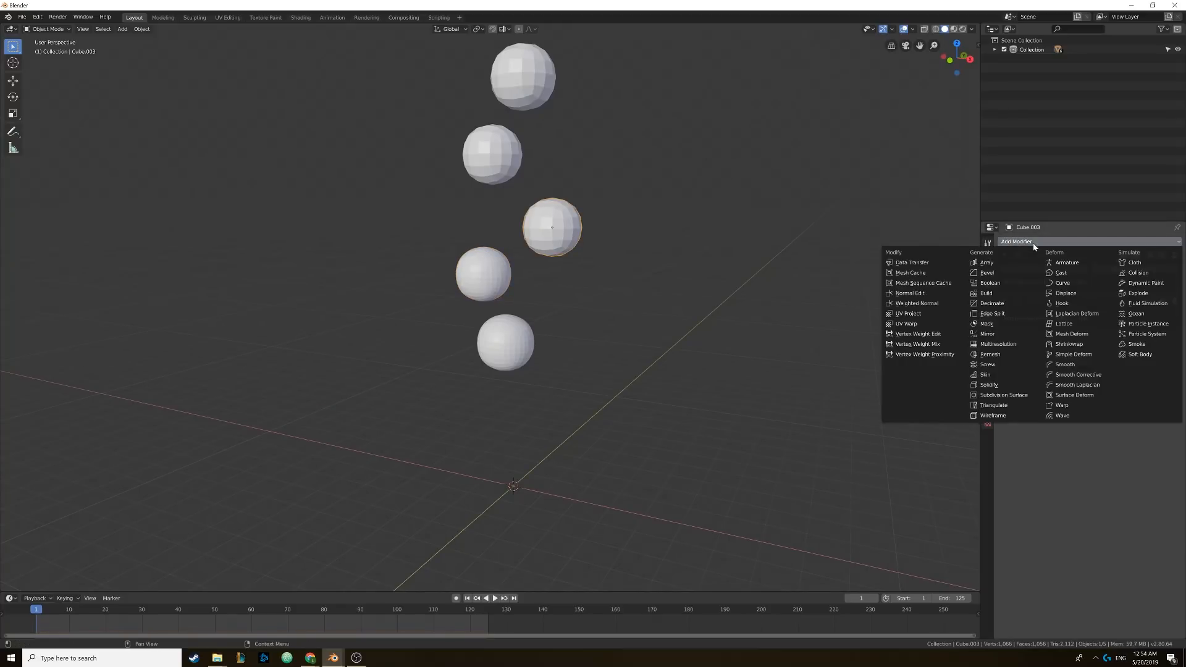
left_click(1002, 395)
left_click(493, 159)
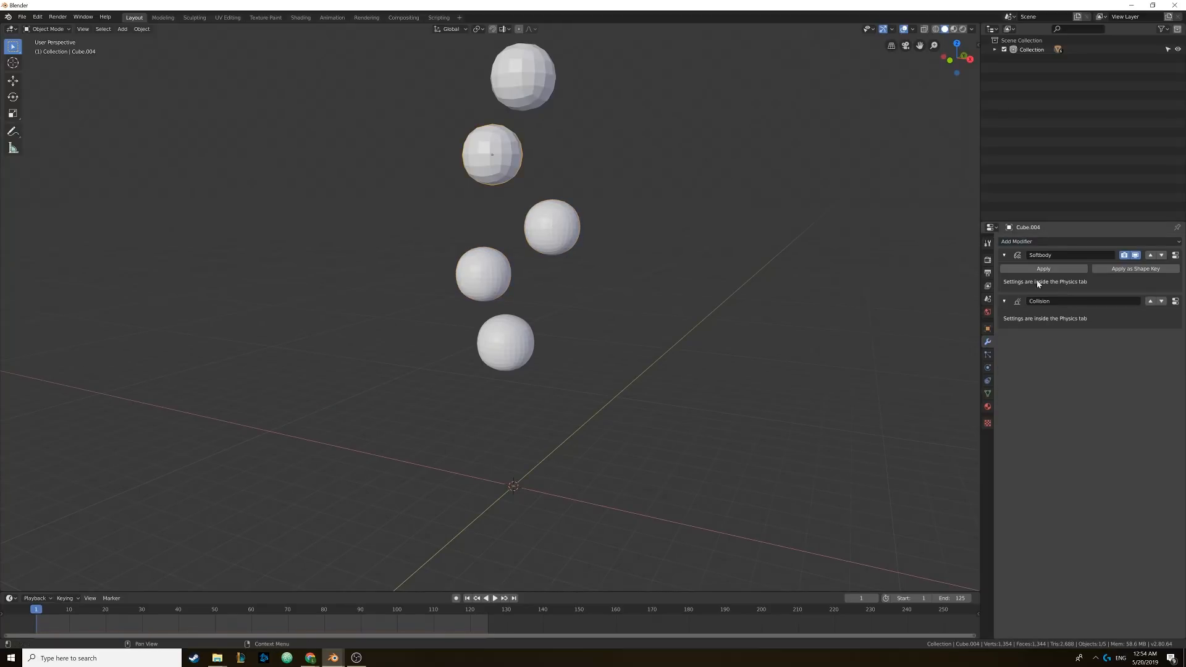
left_click(1037, 244)
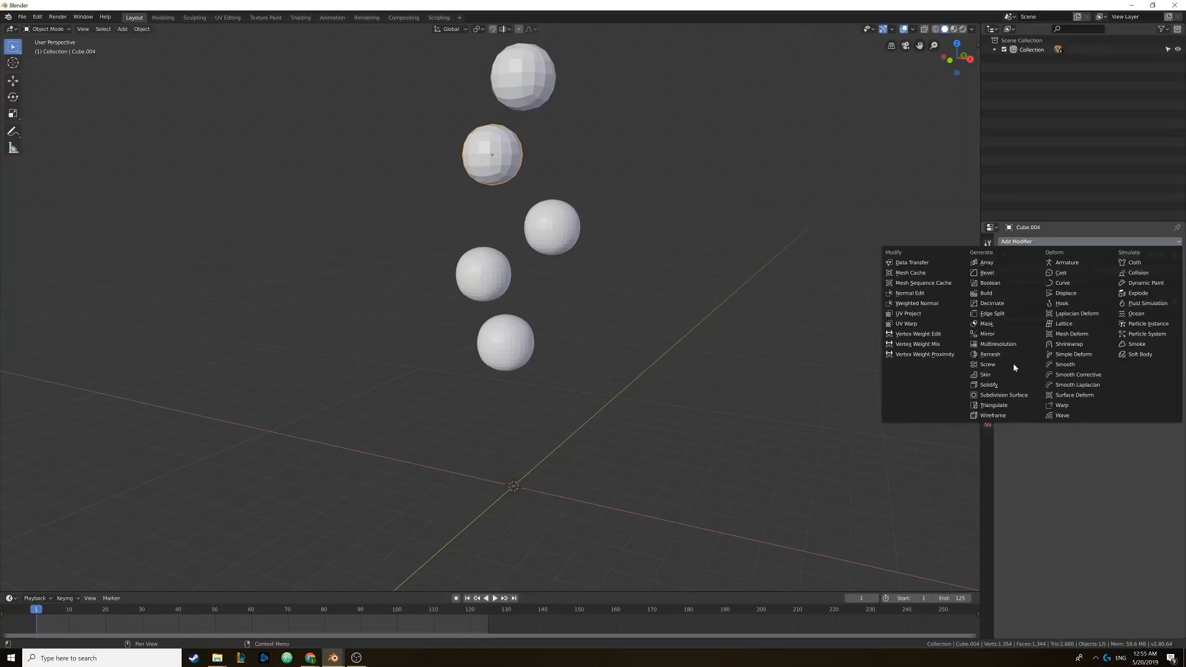
left_click(1004, 396)
left_click(525, 85)
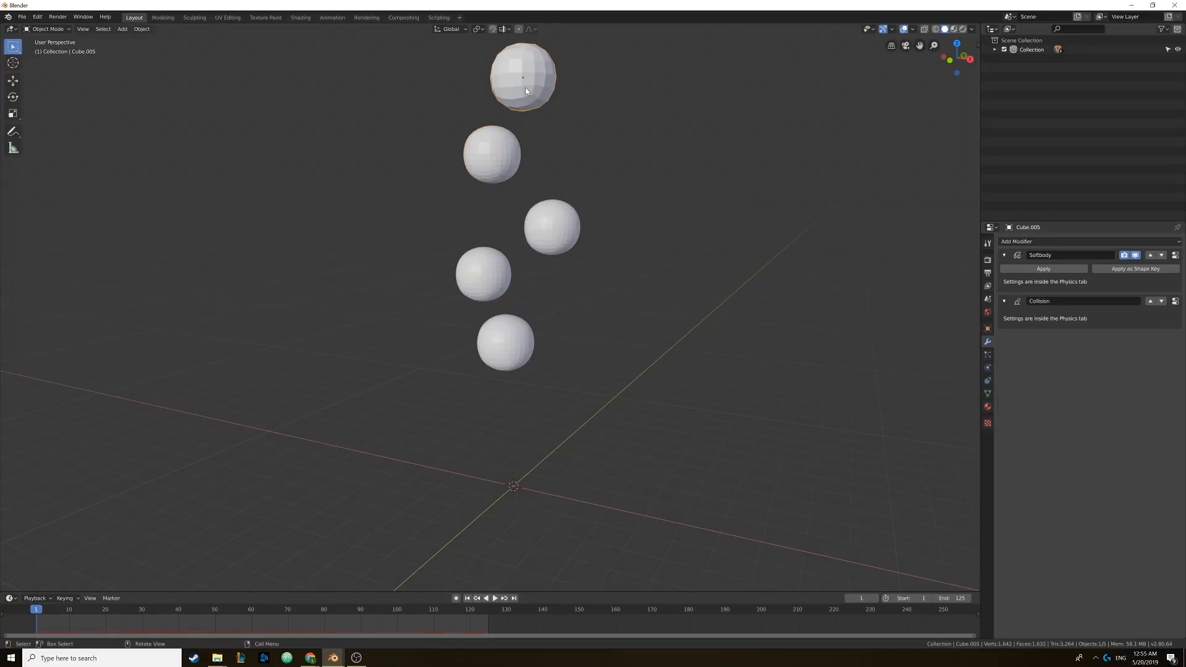
left_click(1044, 241)
left_click(1005, 396)
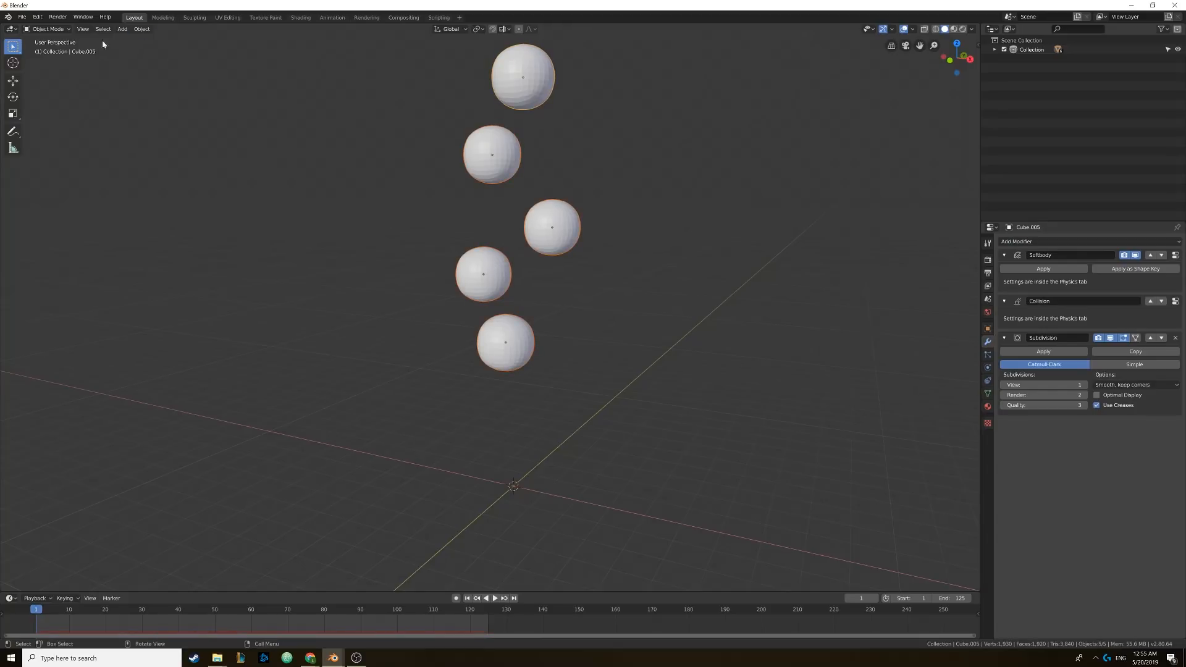
- Apply Shade Smooth to all five selected balls
left_click(141, 29)
left_click(183, 214)
middle_click_drag(540, 274, 549, 318)
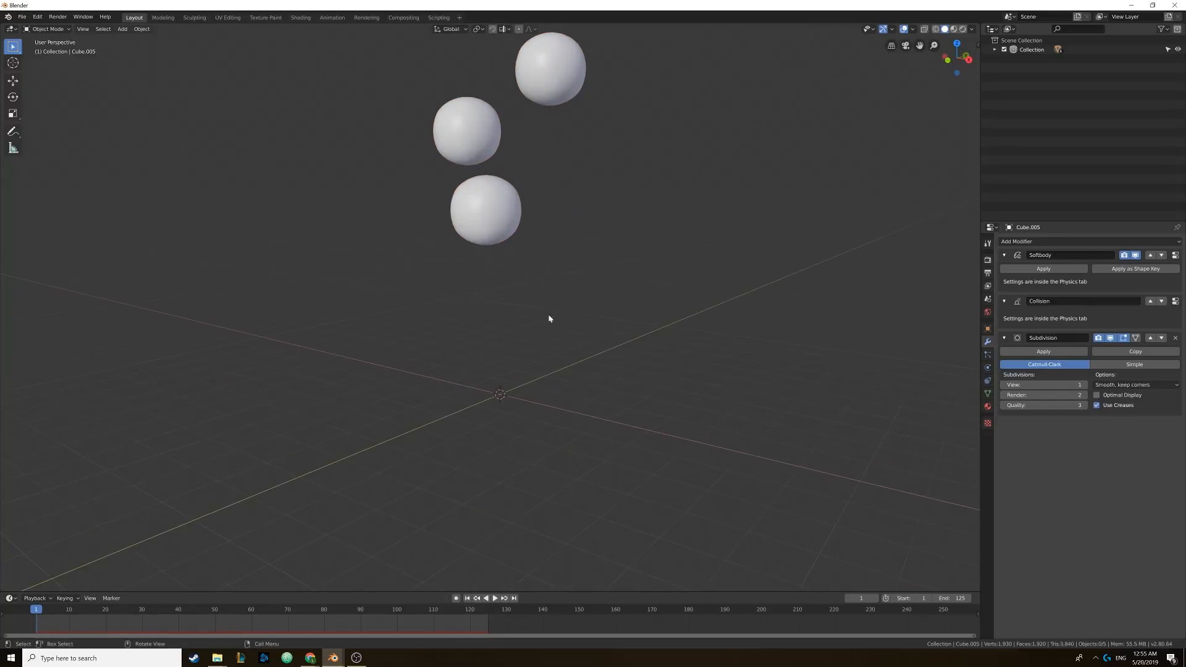
- Play the simulation with the smoothed balls to examine their motion, and return to the first frame
left_click(495, 597)
middle_click_drag(546, 410, 515, 409)
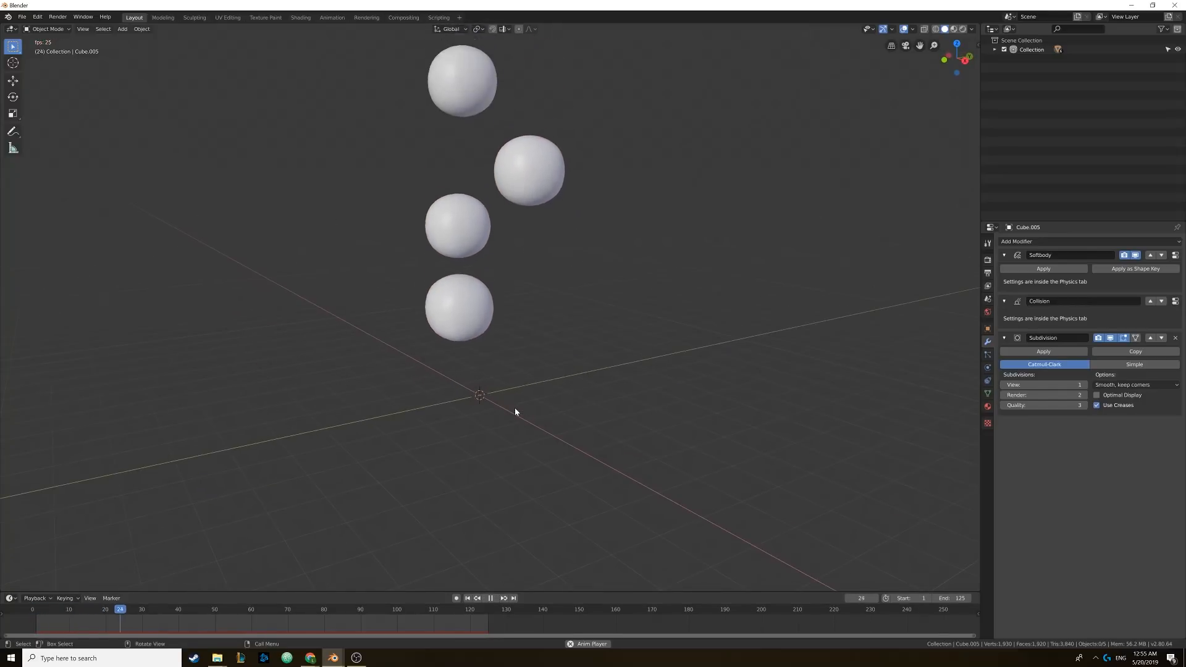
middle_click_drag(516, 484, 549, 446)
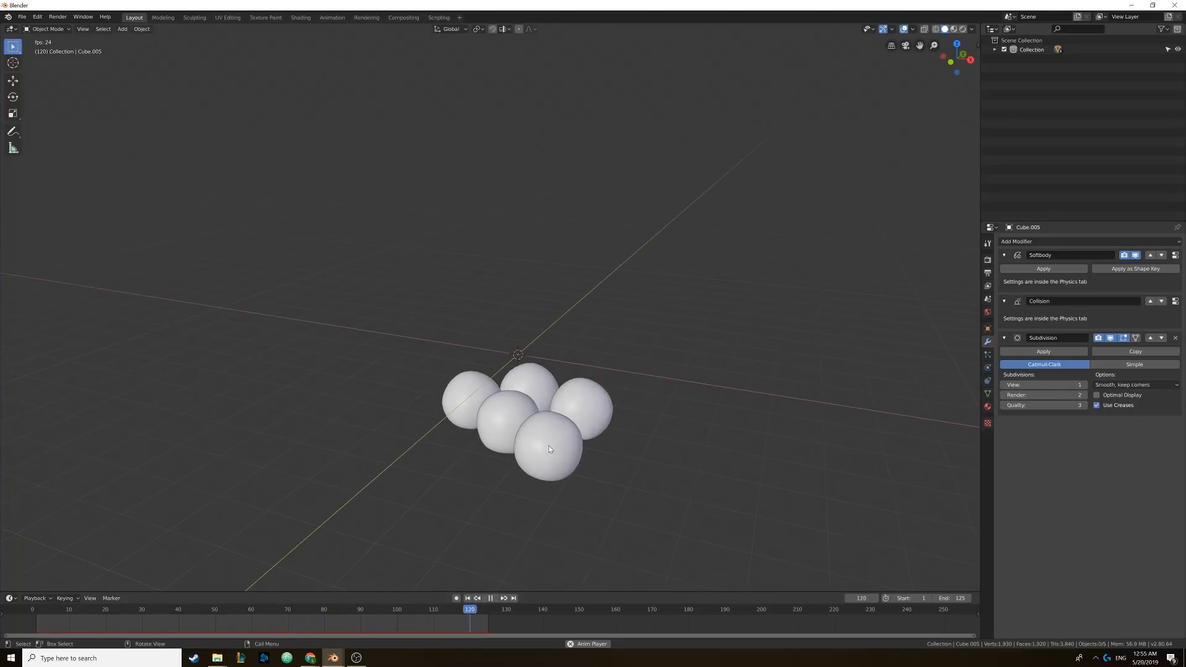
left_click(488, 598)
left_click(467, 597)
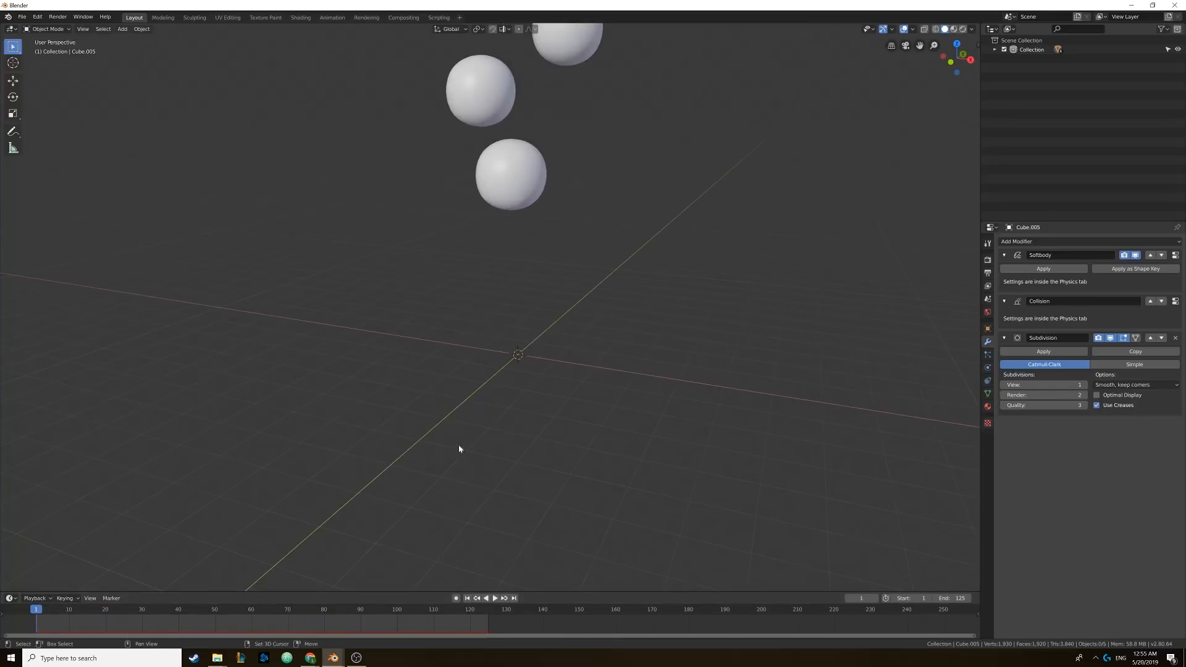
- Reveal the hidden box again and clear the selection
middle_click_drag(469, 394, 471, 444, "shift")
scroll(470, 443, "down", 2)
key("alt+h")
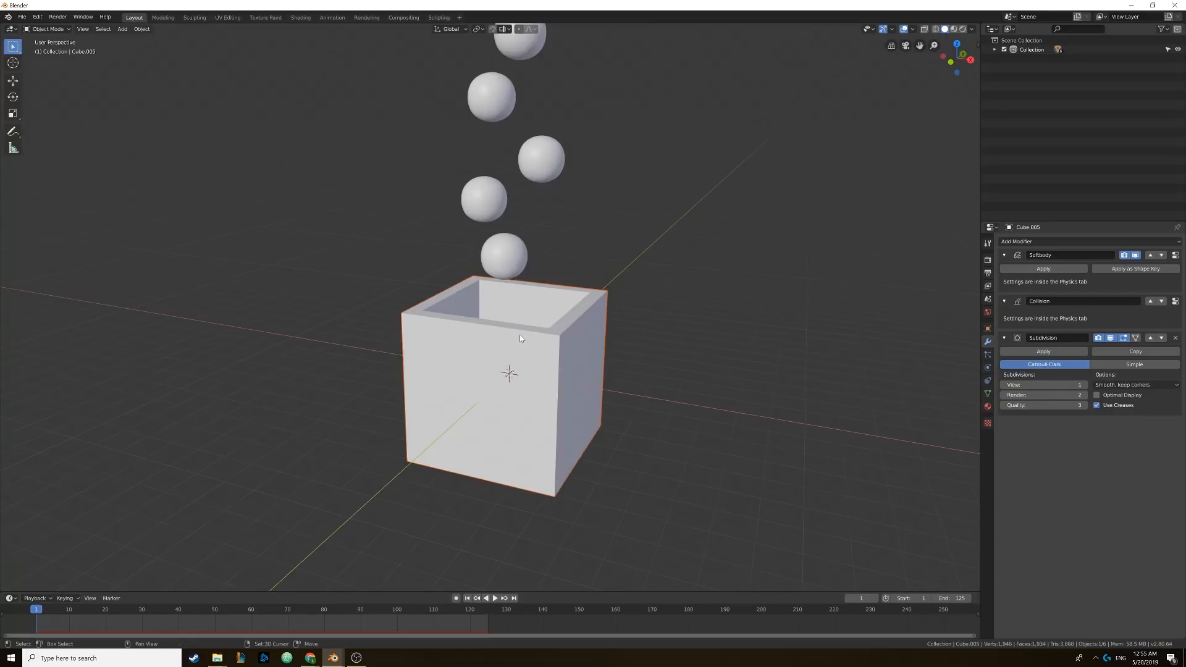
key("alt+a")
- Add a plane mesh and move it down along Z by about 3.5 m to the base of the box
middle_click_drag(521, 310, 537, 342, "shift")
scroll(524, 333, "down", 2)
key("shift+a")
mouse_move(518, 355)
left_click(573, 352)
key("g")
key("z")
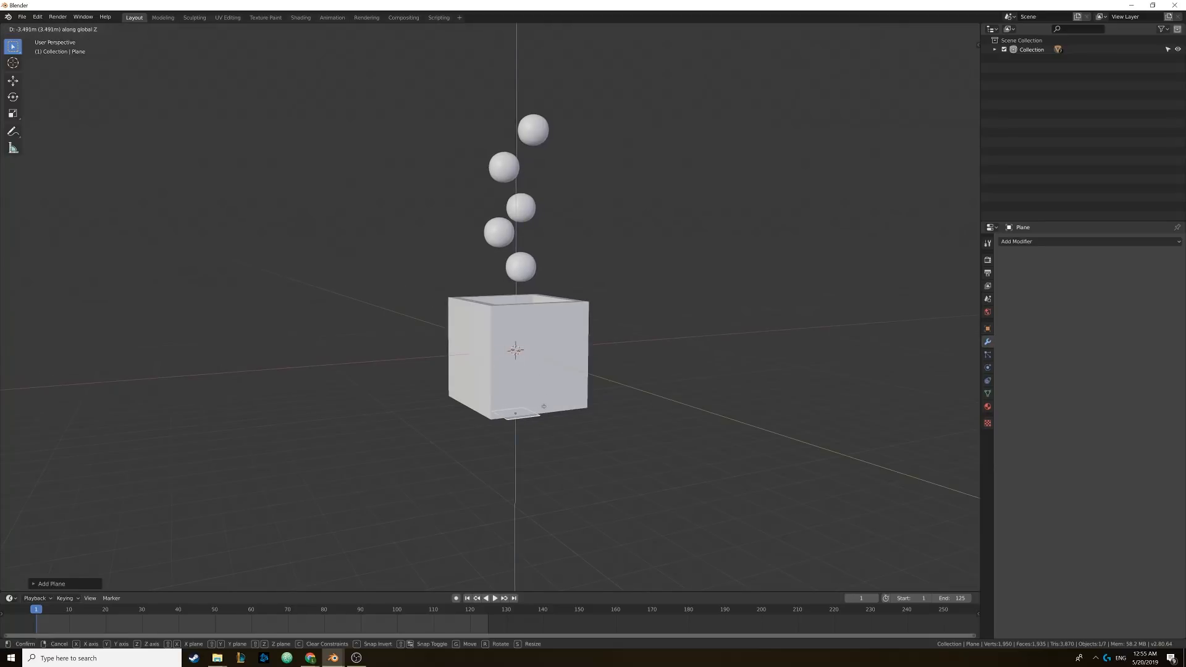
left_click(543, 403)
- Scale the plane's mesh up in Edit Mode into a large floor extending well beyond the box
middle_click_drag(543, 404, 568, 413)
key("Tab")
key("s")
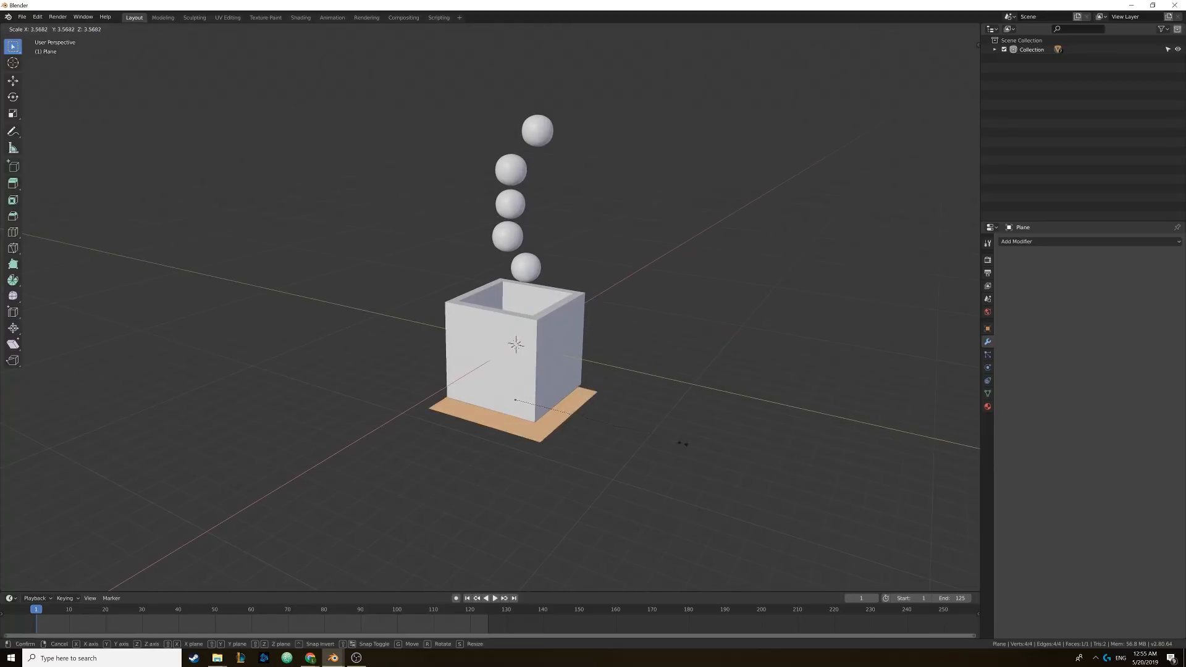
left_click(267, 528)
key("Tab")
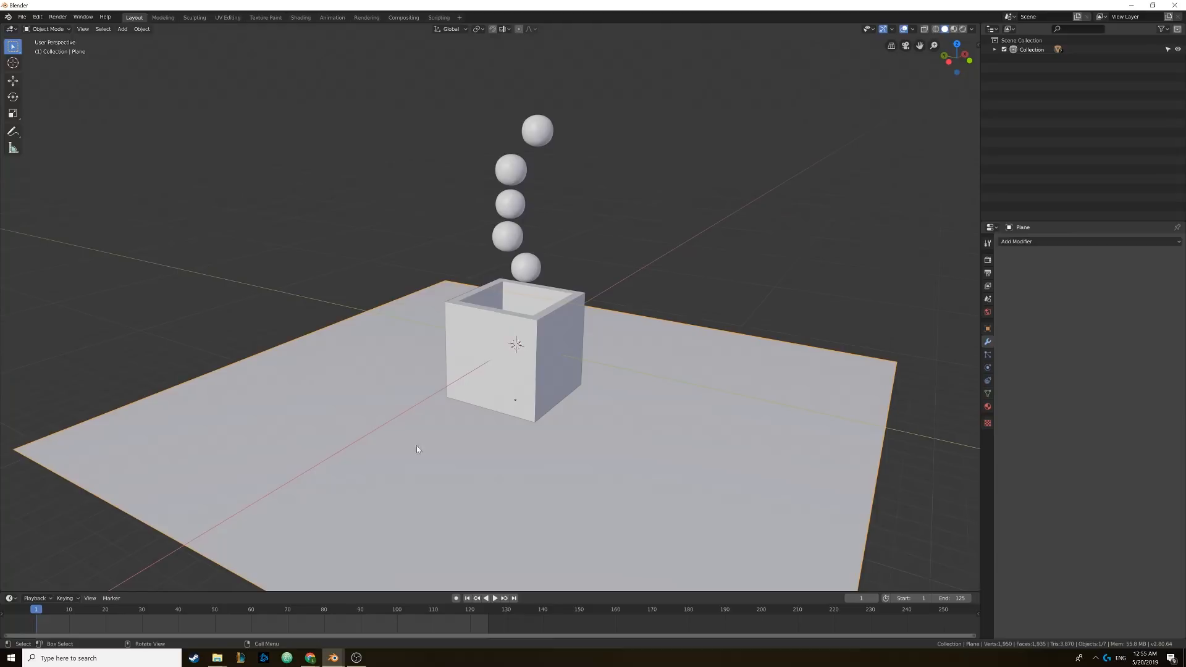
- Adjust the floor plane's height so it meets the underside of the box
middle_click_drag(416, 448, 433, 391)
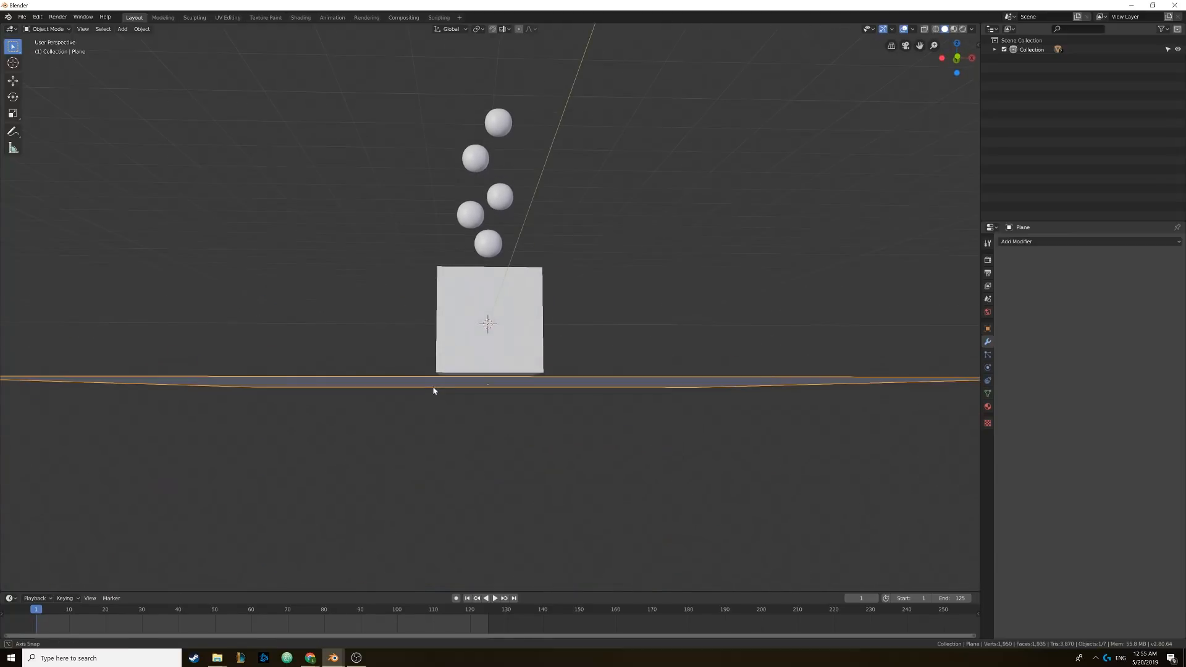
key("g")
left_click(489, 442)
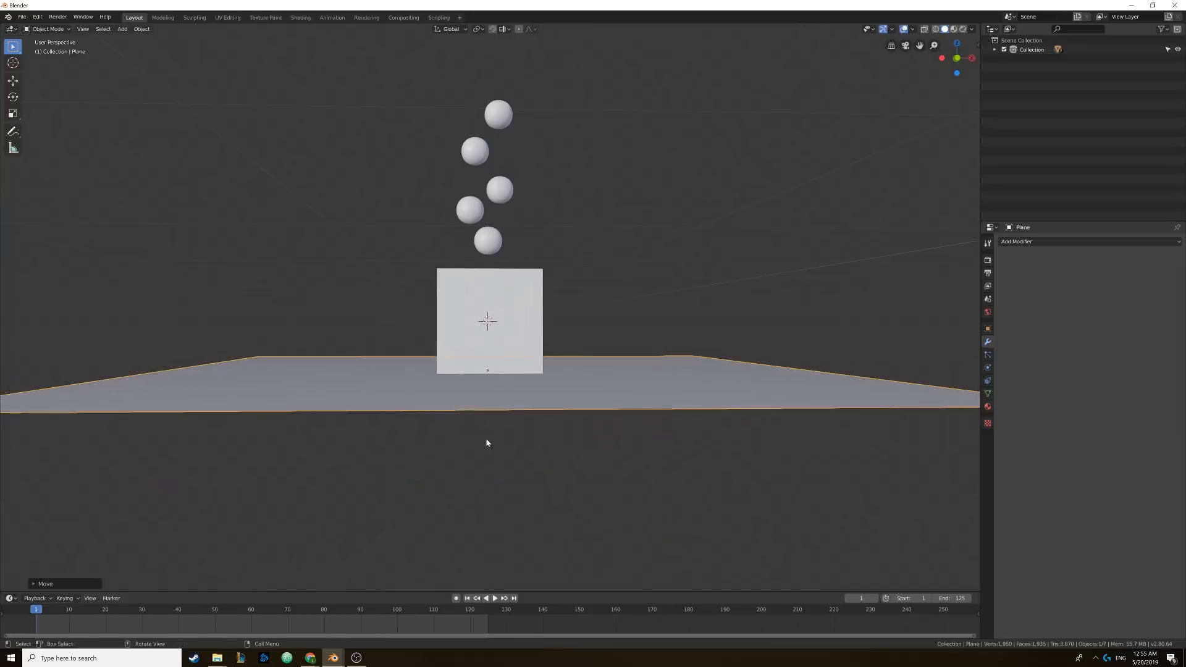
- Extrude the floor plane's two adjacent rear edges straight up in Edit Mode to form tall backdrop walls behind the box
middle_click_drag(487, 442, 537, 390)
key("Tab")
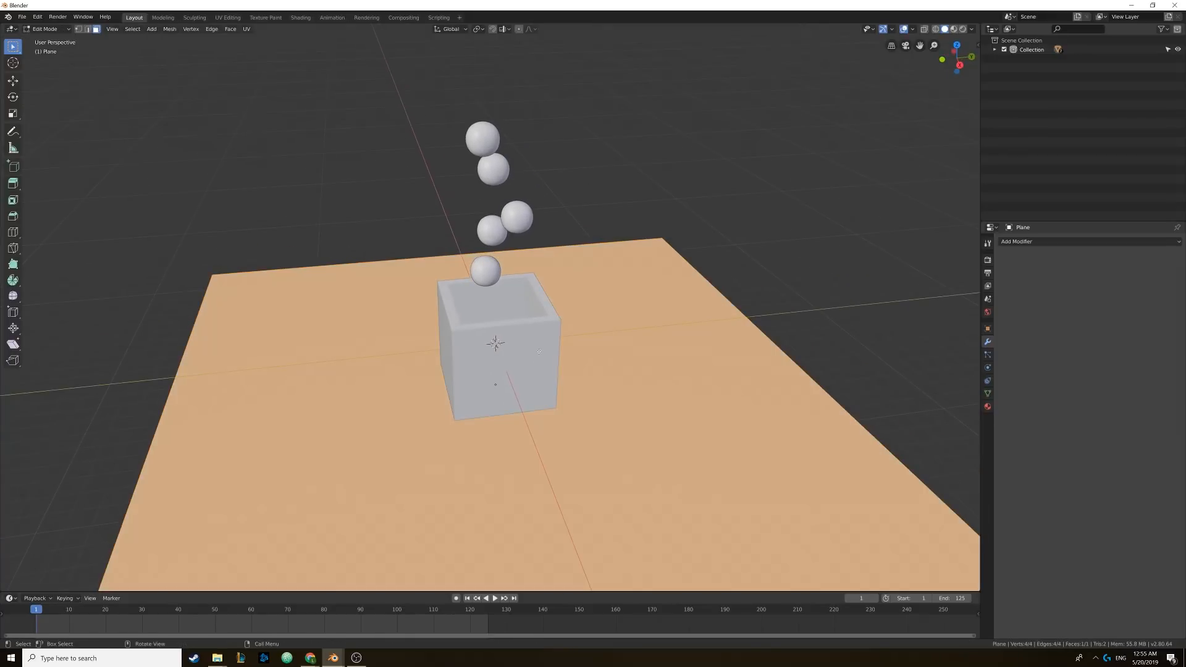
left_click(562, 247)
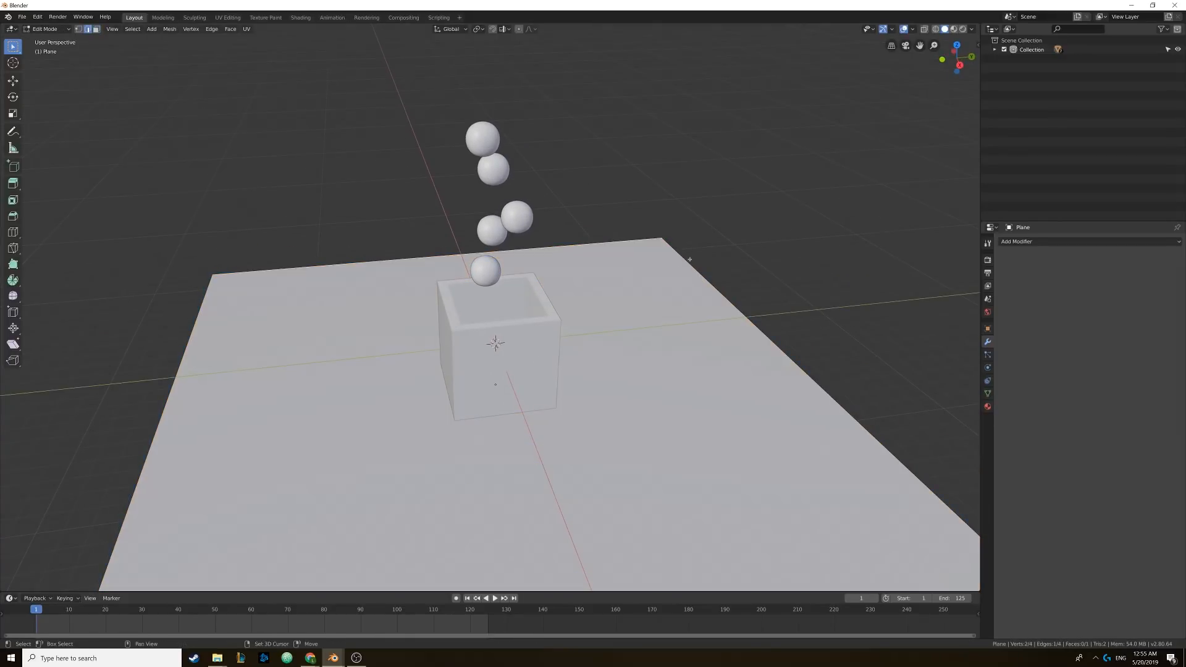
middle_click_drag(673, 281, 586, 325)
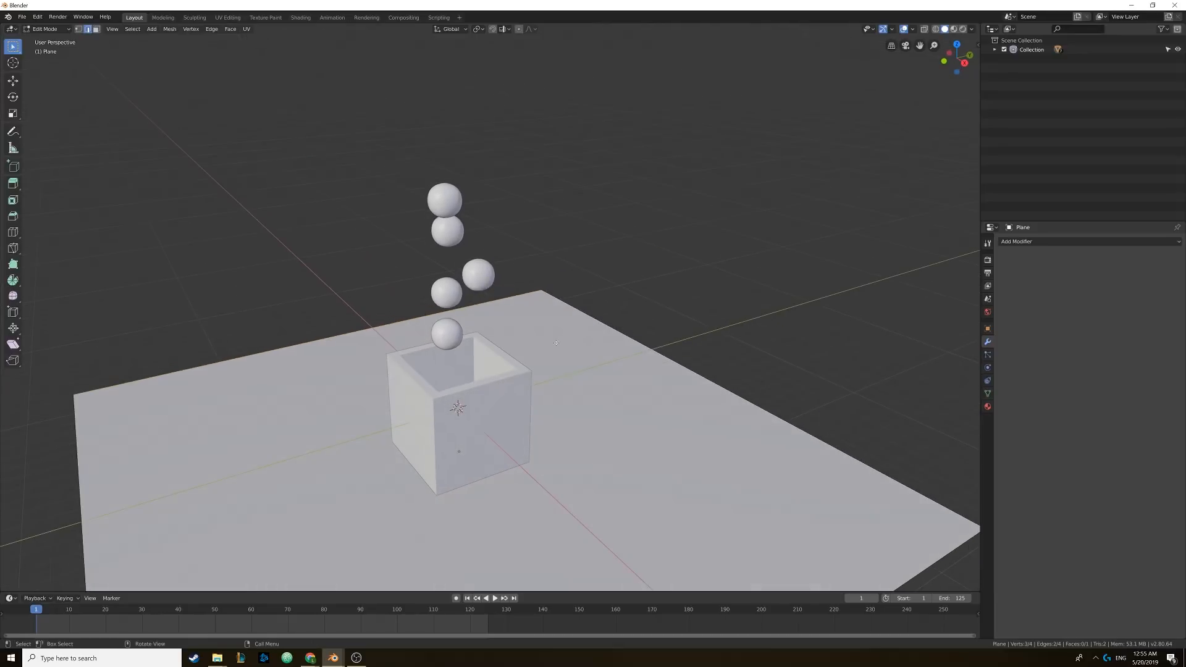
key("e")
left_click(559, 46)
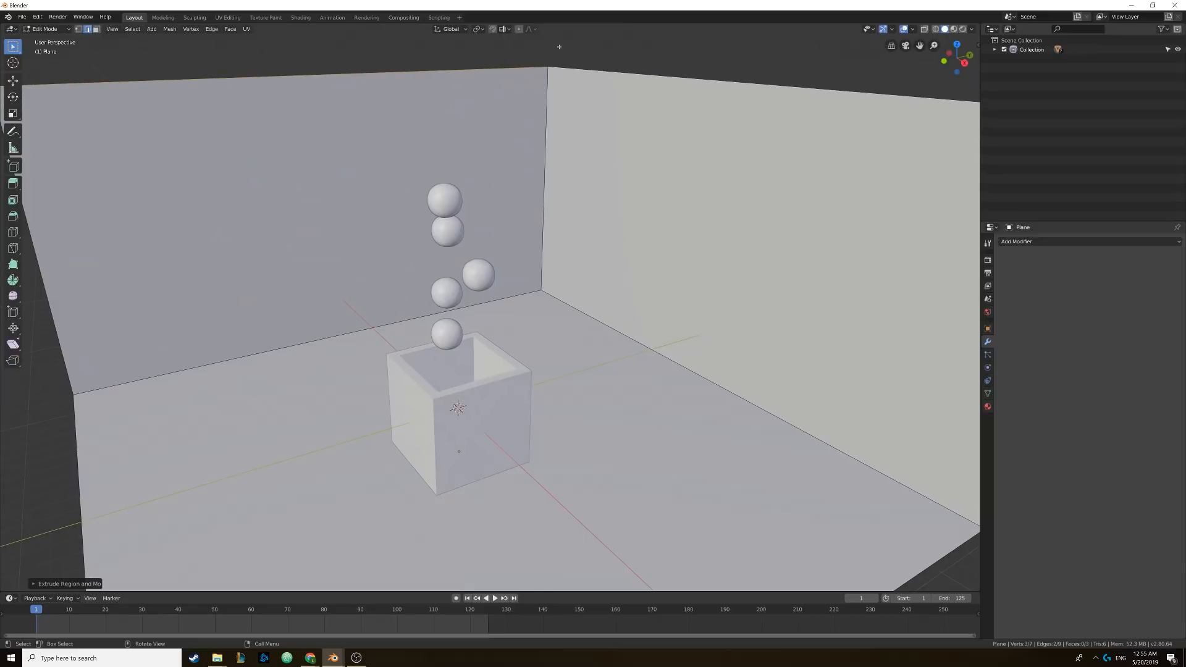
middle_click_drag(516, 280, 552, 297, "shift")
key("Tab")
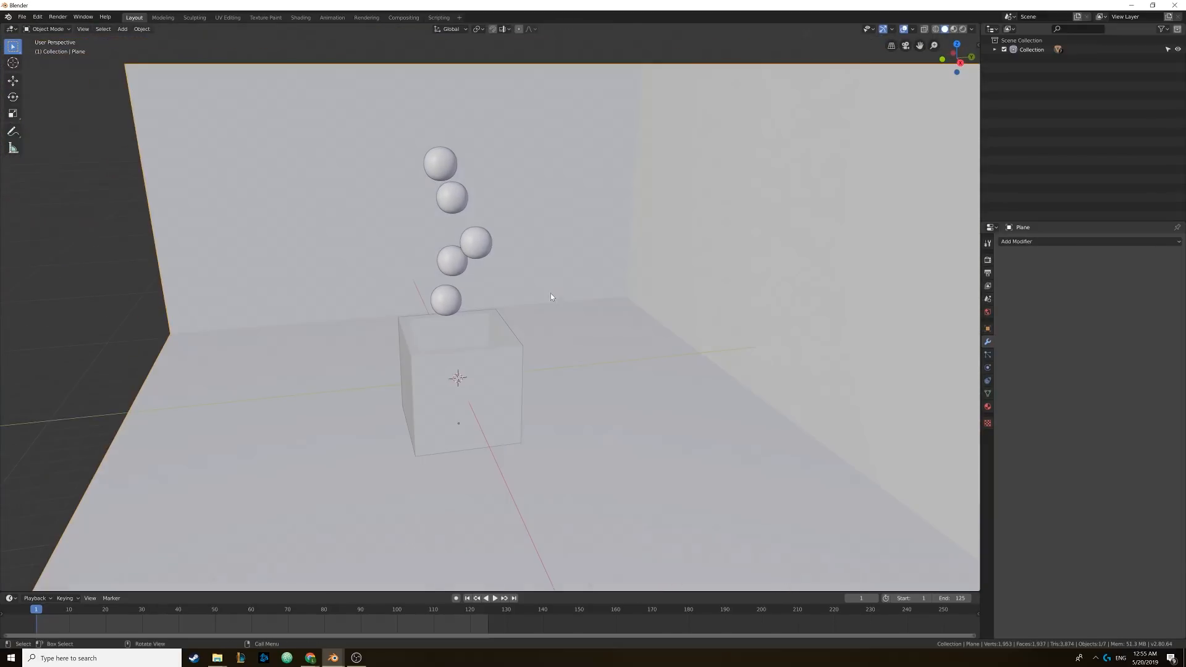
- Add a Subdivision Surface modifier to the plane with the floor and walls
left_click(1025, 241)
left_click(988, 399)
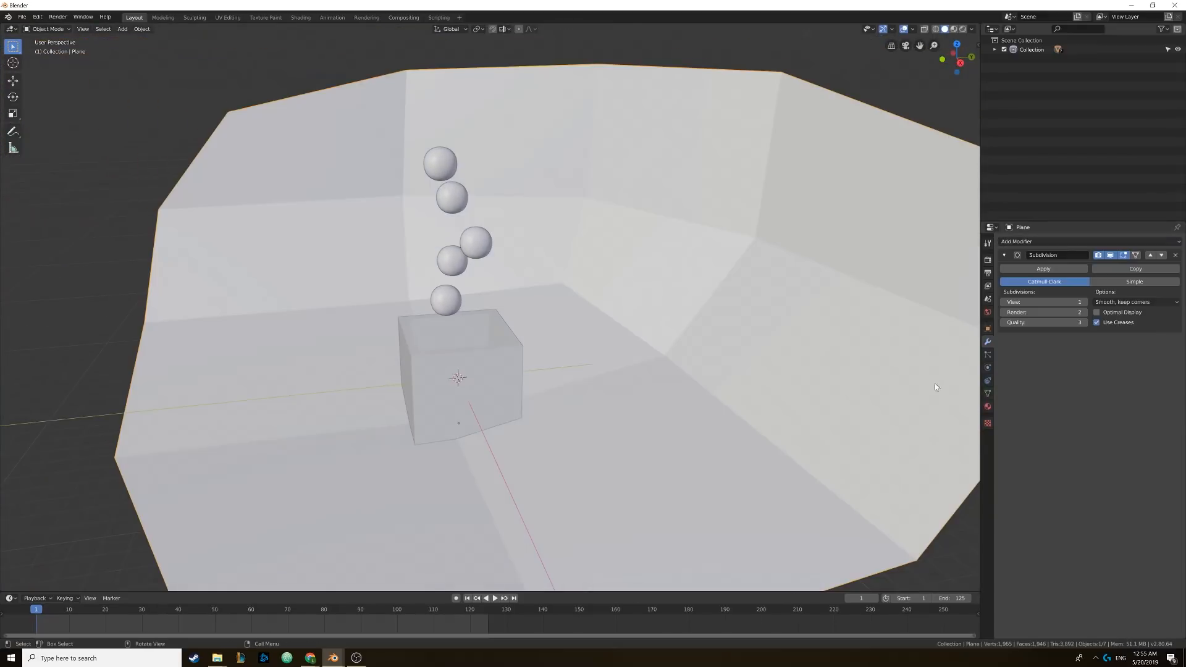
scroll(680, 354, "down", 5)
middle_click_drag(586, 409, 553, 392)
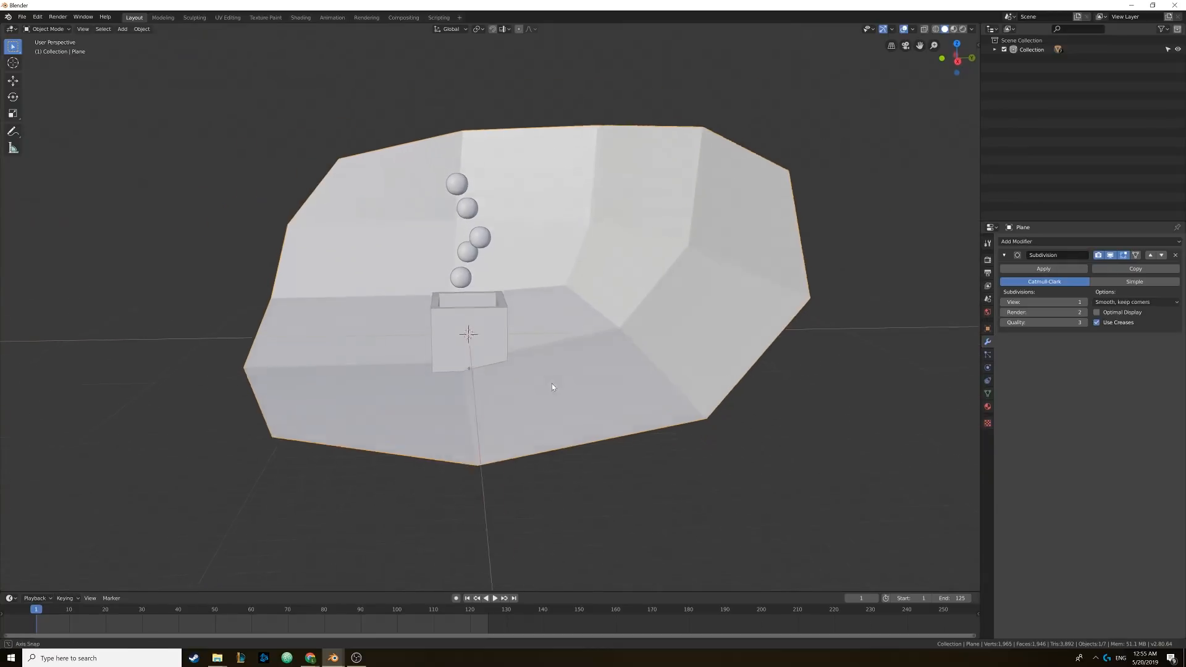
- Add two loop cuts across the floor, sliding each one close to a wall to tighten the rounded corners
key("Tab")
key("ctrl+r")
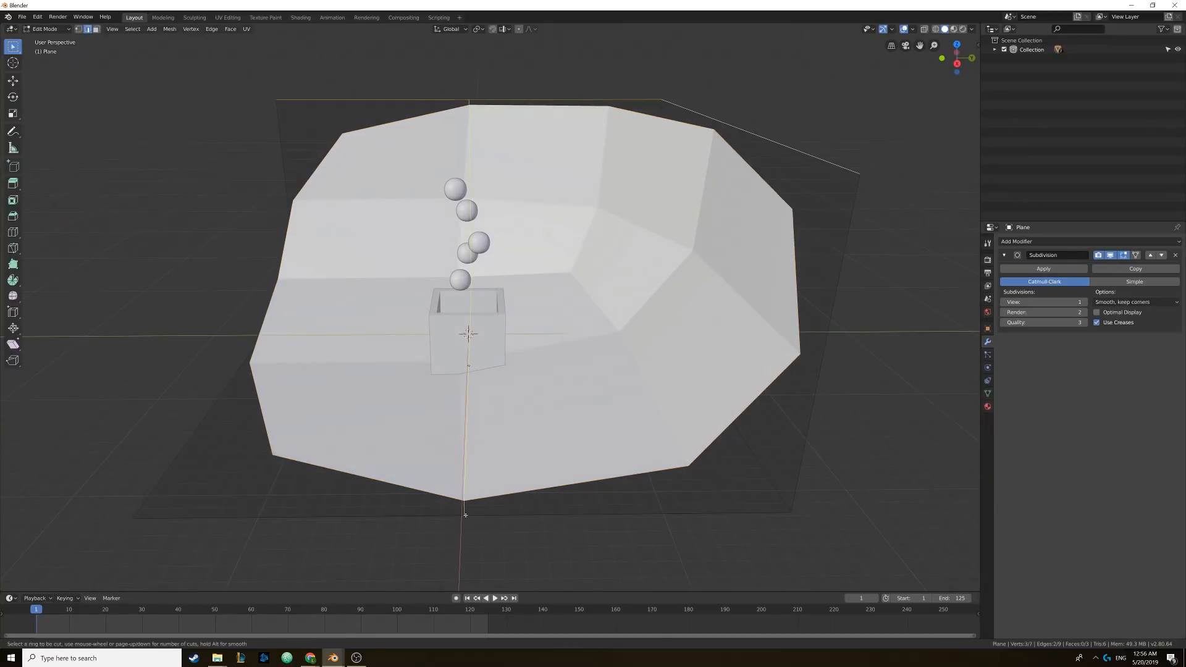
left_click(465, 514)
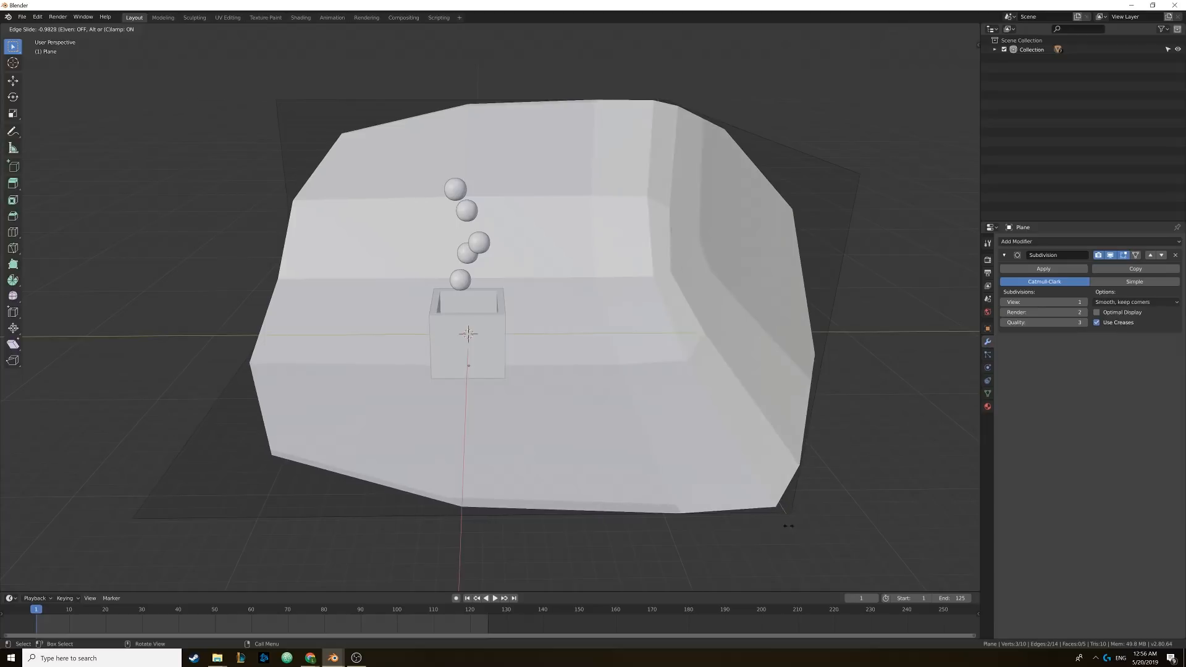
left_click(436, 414)
middle_click_drag(436, 415, 537, 376)
key("ctrl+r")
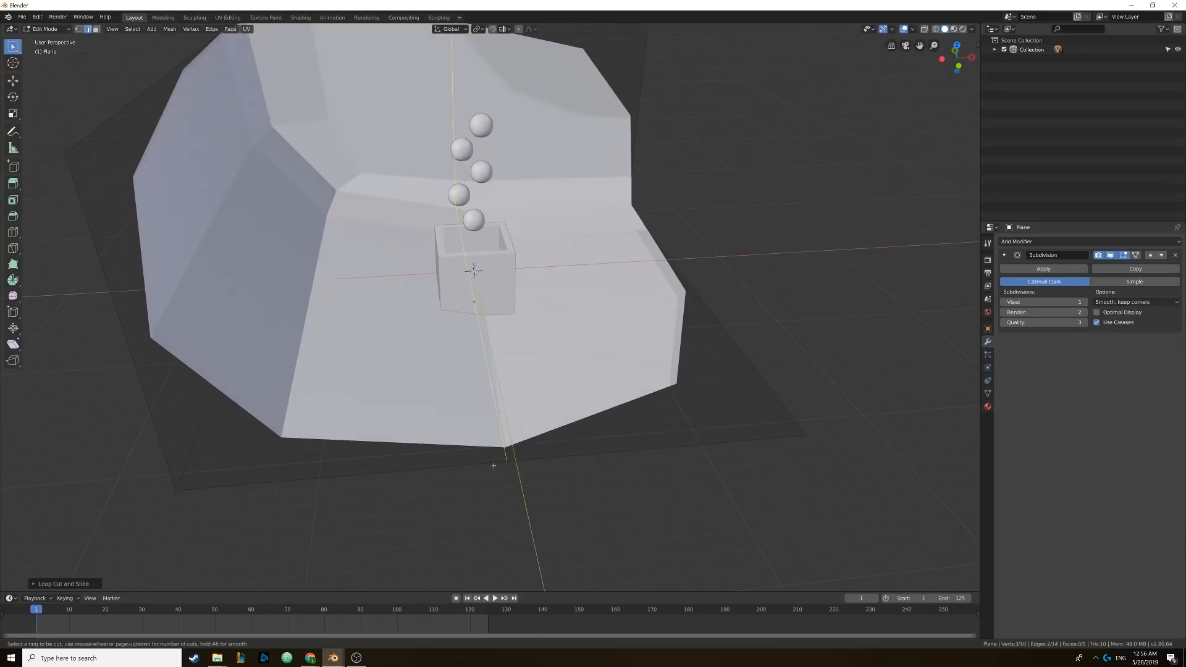
left_click(490, 464)
left_click(196, 491)
key("Tab")
- Set the backdrop's viewport subdivision level to 3 and shade it smooth
middle_click_drag(415, 426, 583, 355)
left_click(1084, 303)
left_click(1084, 302)
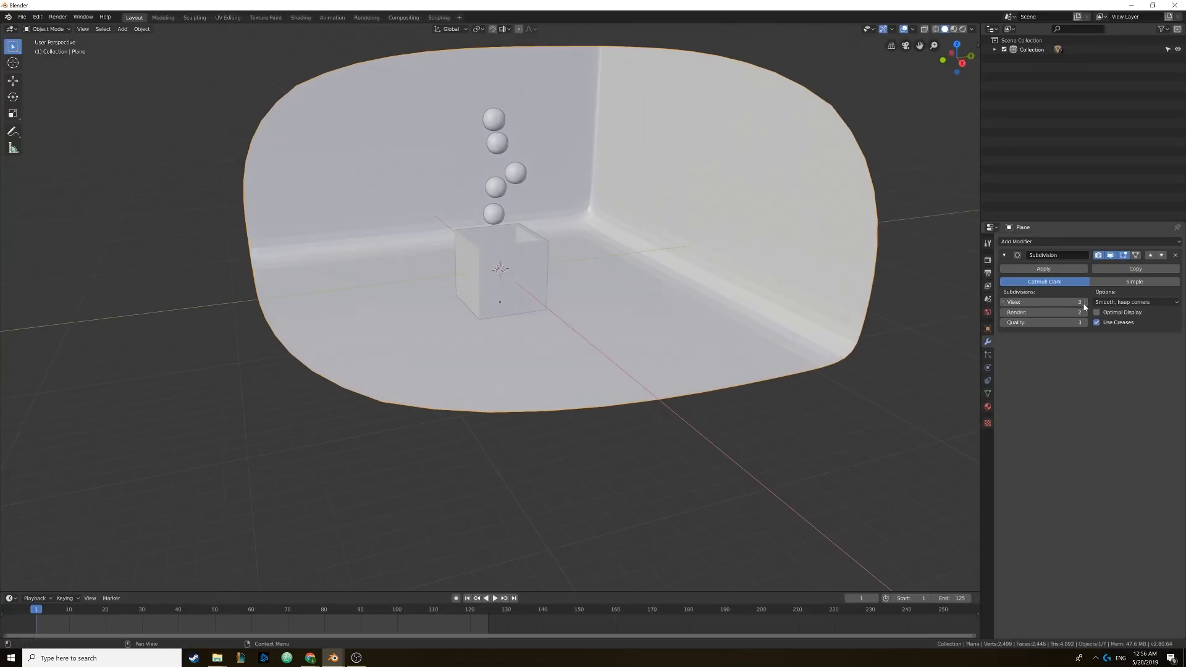
middle_click_drag(677, 282, 642, 320, "shift")
left_click(142, 29)
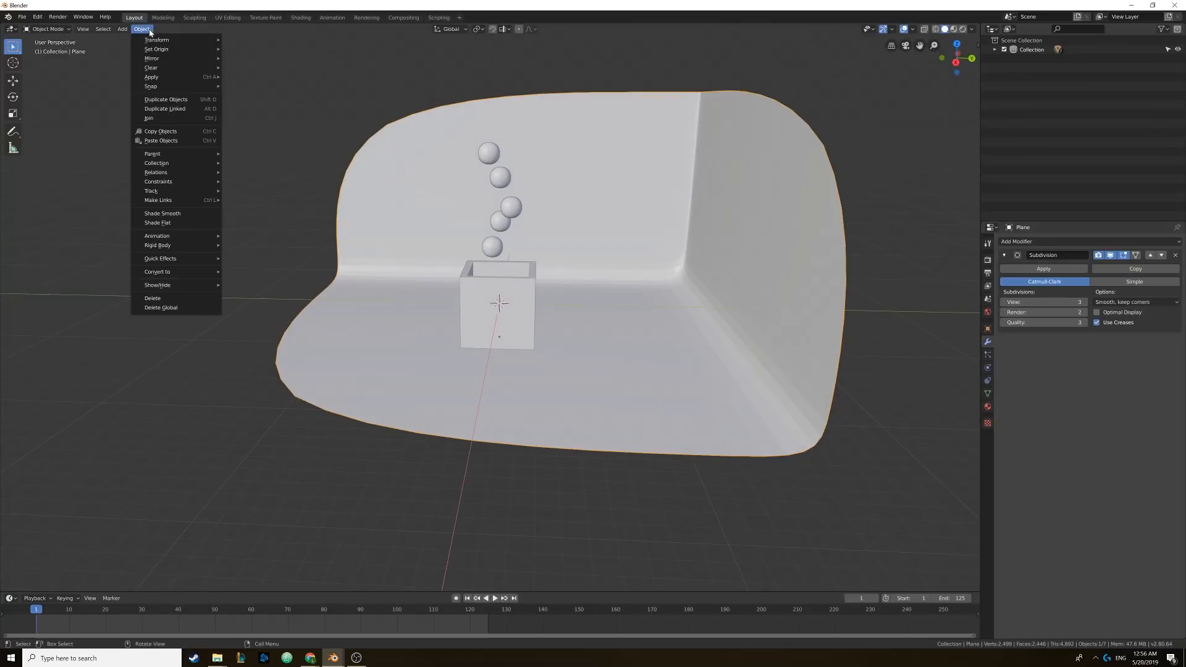
left_click(197, 213)
middle_click_drag(502, 232, 504, 250)
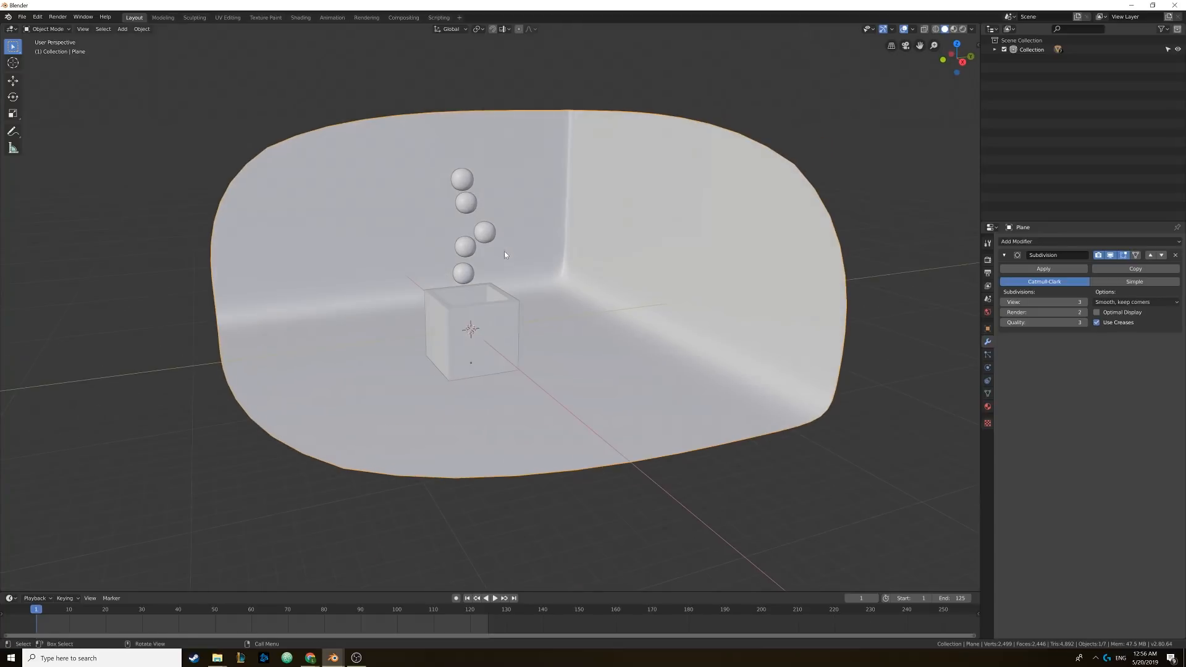
- In the Shading workspace, create a new material for the box and delete its Principled BSDF node
middle_click_drag(580, 256, 475, 193)
scroll(568, 282, "up", 1)
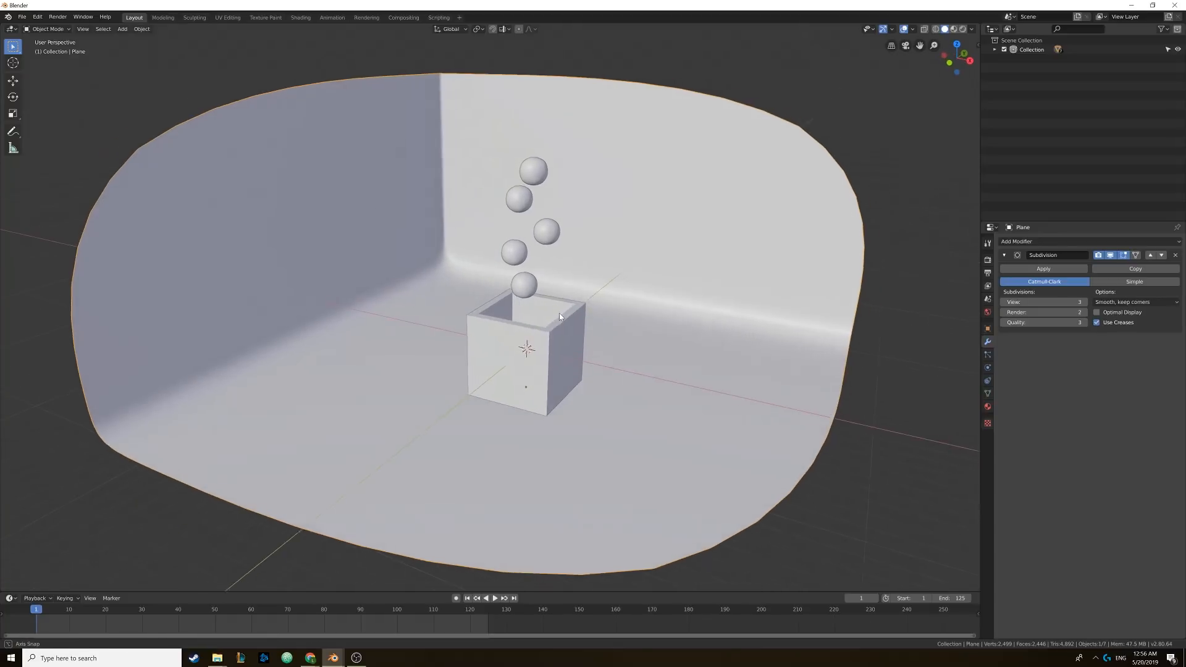
left_click(301, 17)
scroll(514, 159, "down", 5)
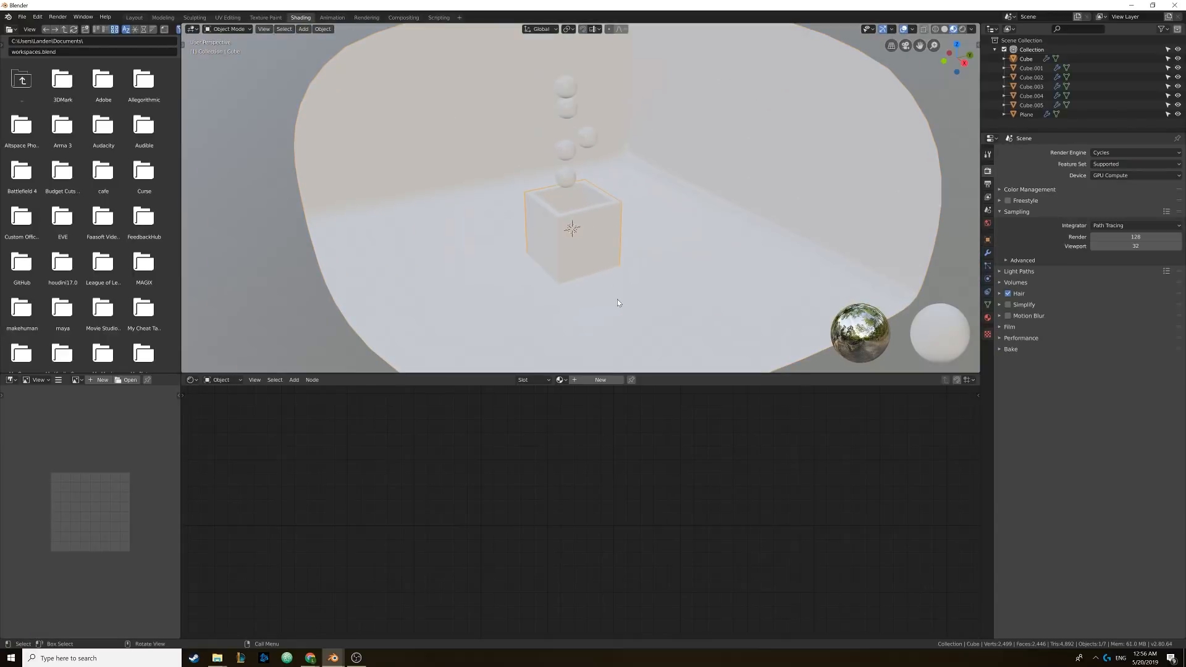
left_click(598, 379)
left_click(577, 426)
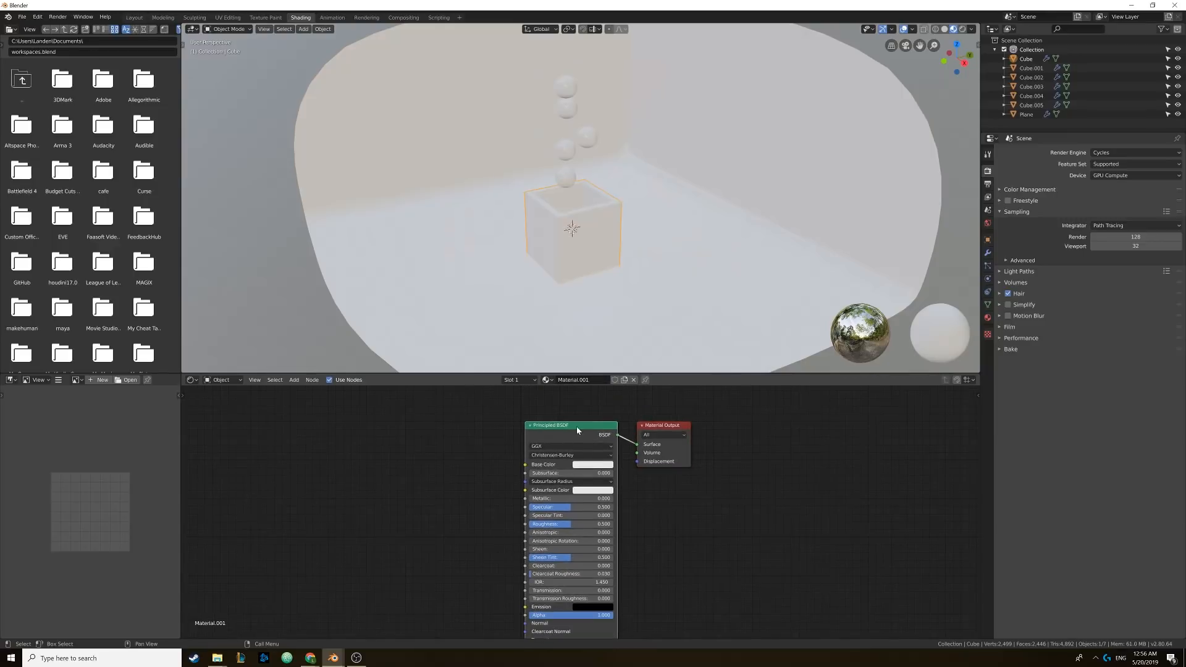
key("x")
- Add a Glass BSDF node to the box's material and connect it to the Material Output's Surface input
key("shift+a")
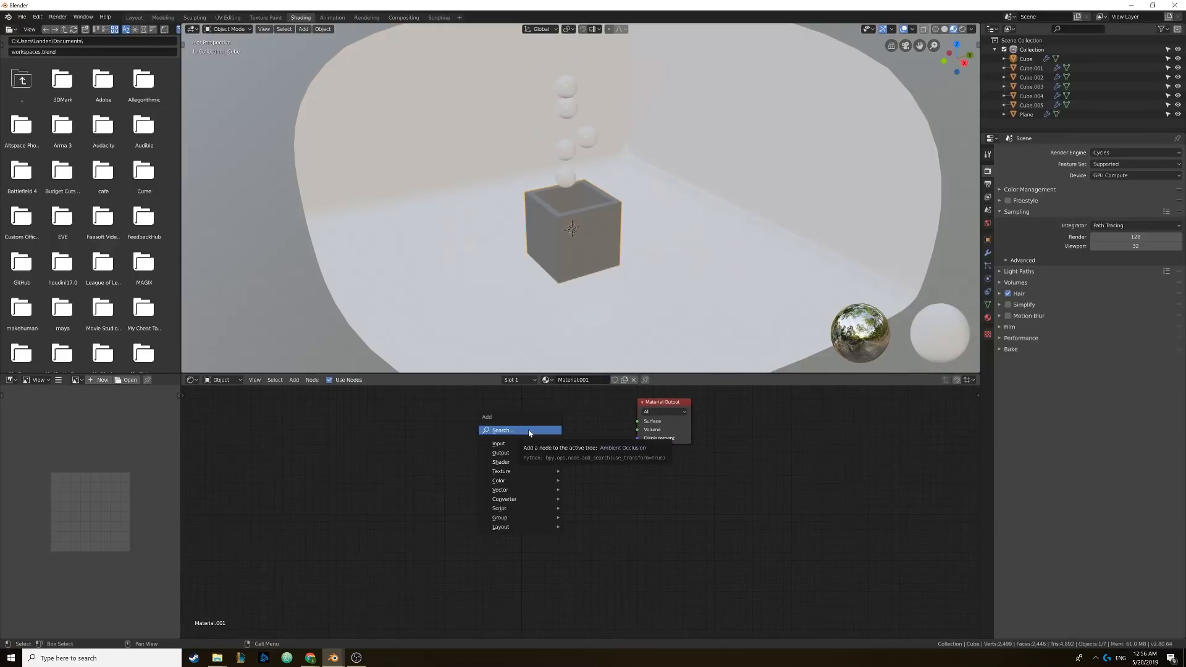
mouse_move(520, 463)
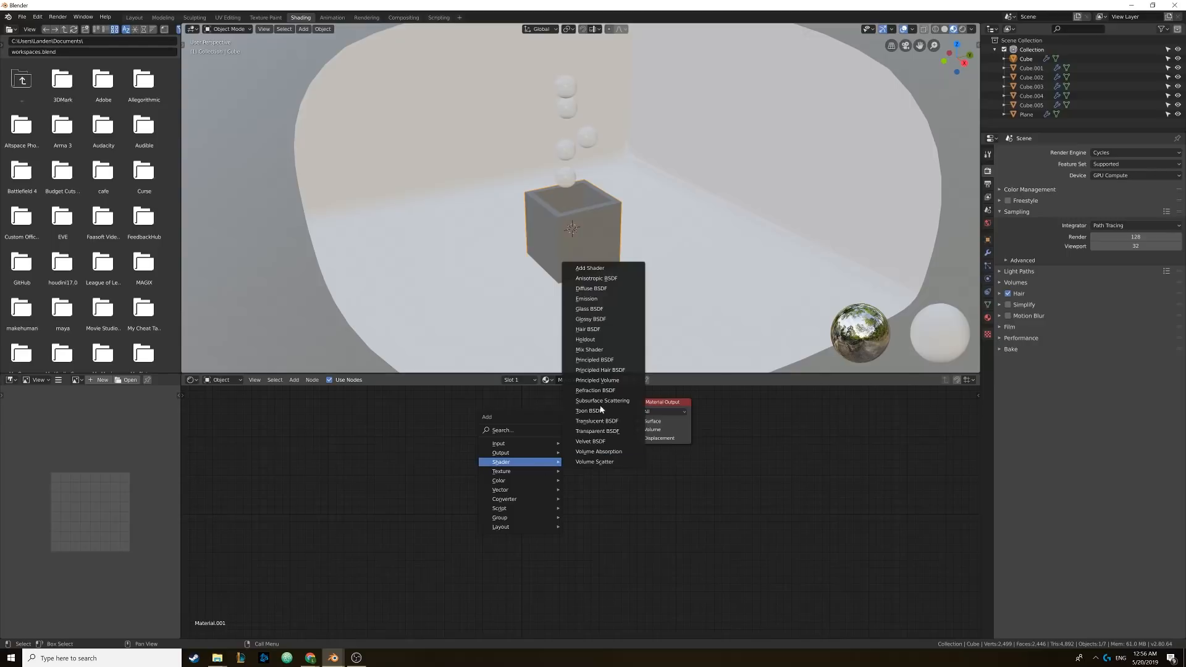
left_click(594, 309)
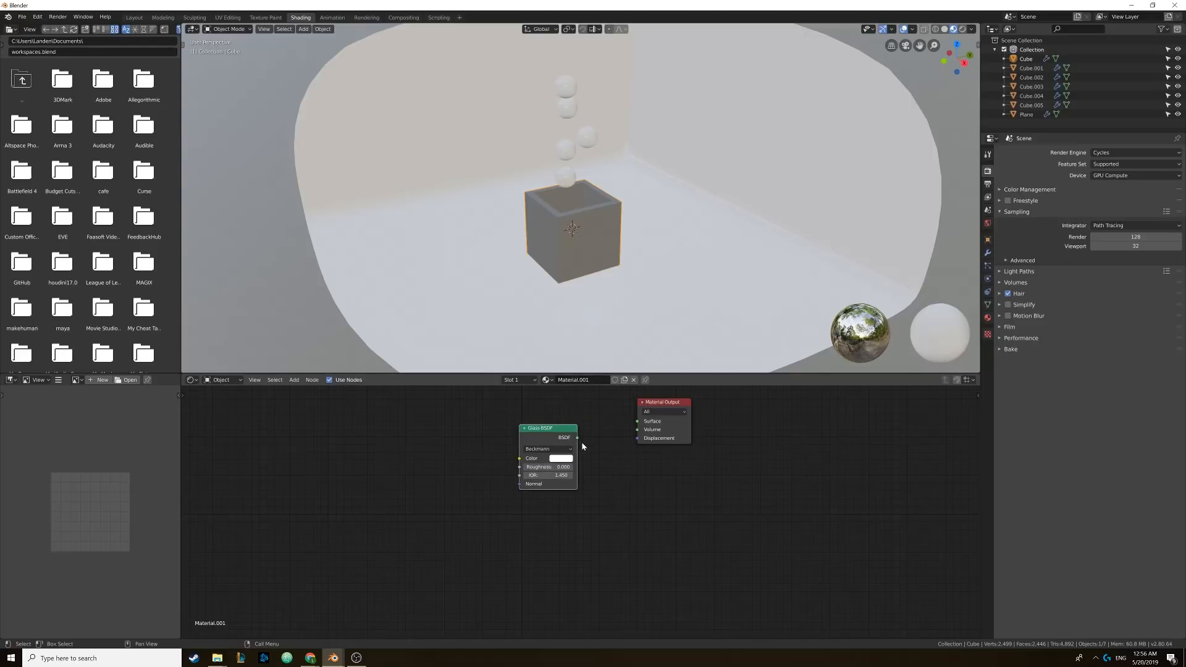
left_click(578, 438)
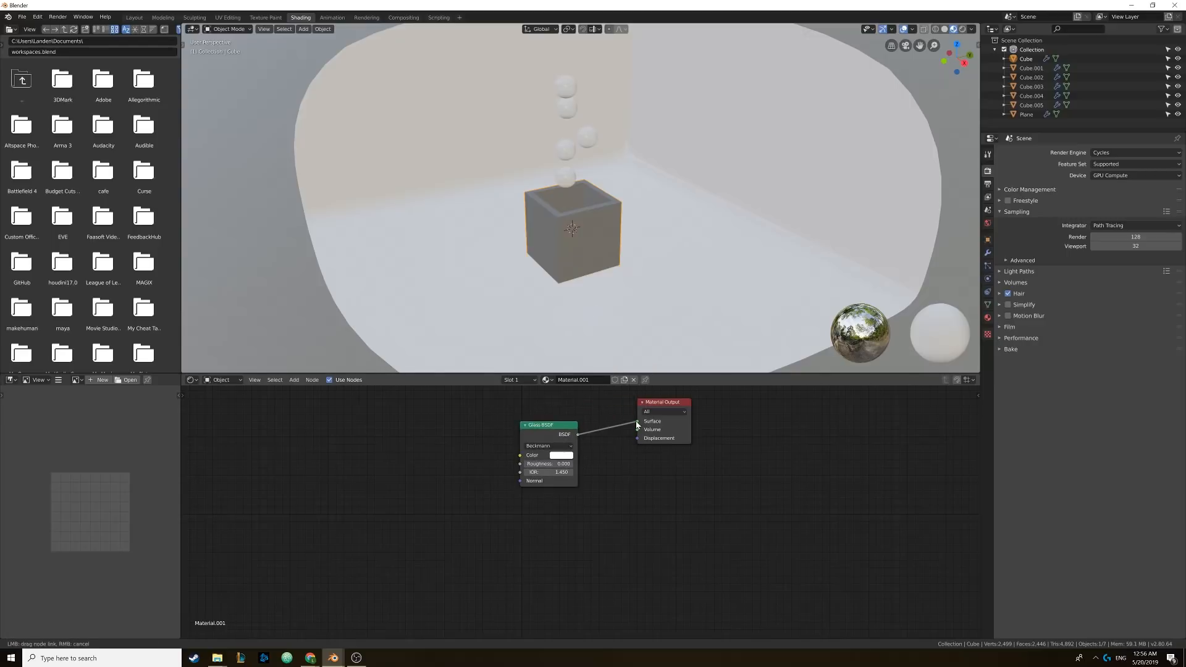
left_click_drag(636, 425, 637, 421)
- Give the backdrop plane a new material with a pure white base color and roughness raised to the maximum
left_click(662, 210)
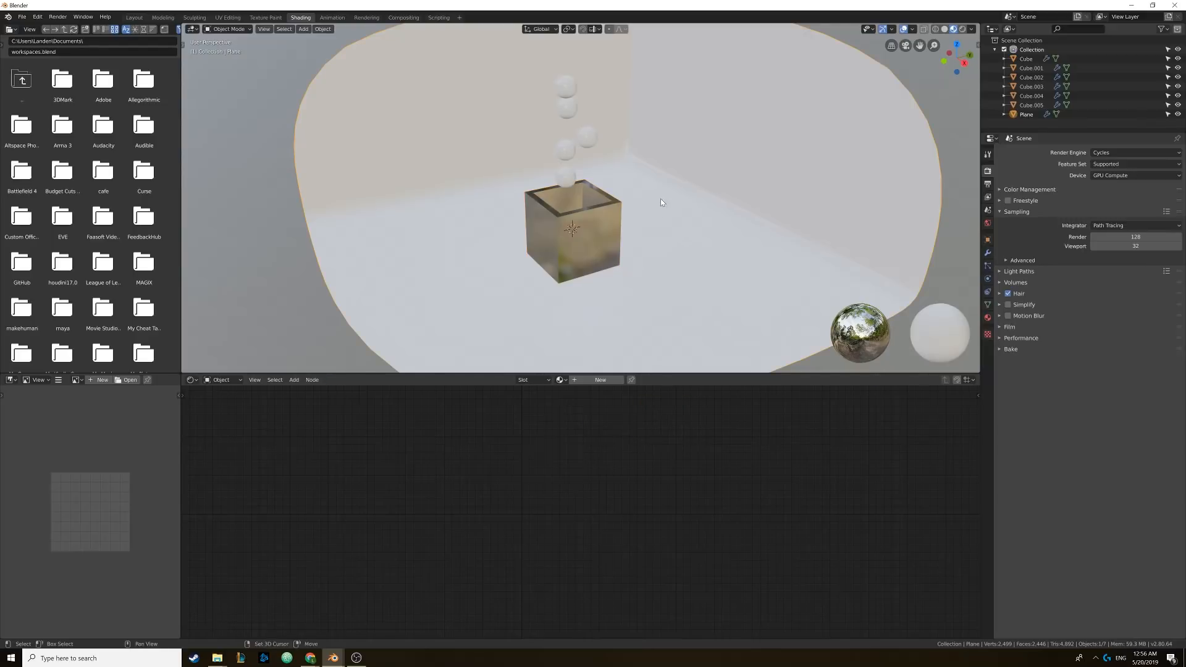
middle_click_drag(661, 198, 654, 264, "shift")
left_click(600, 379)
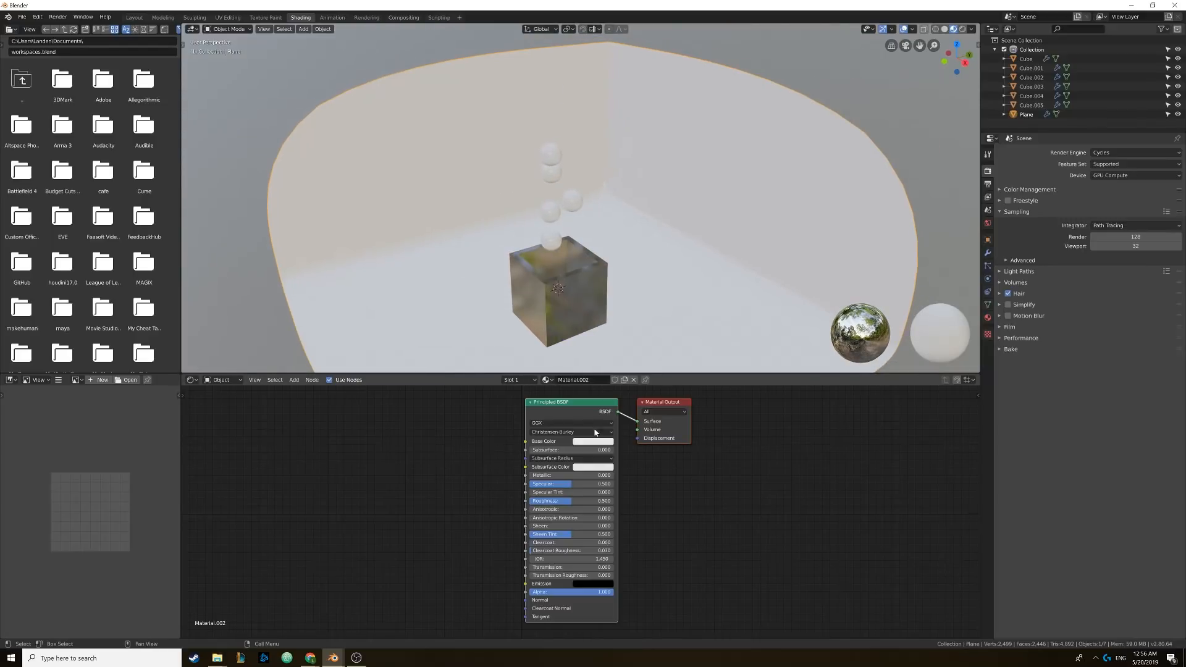
middle_click_drag(500, 445, 495, 458)
left_click(590, 455)
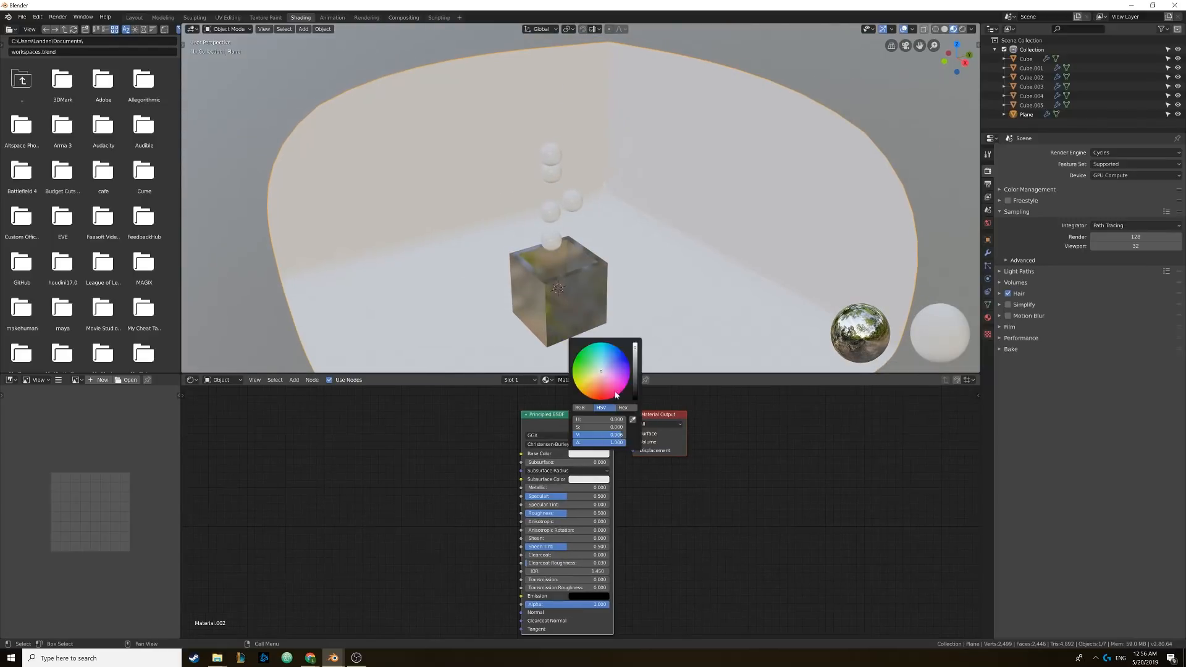
left_click_drag(635, 351, 635, 344)
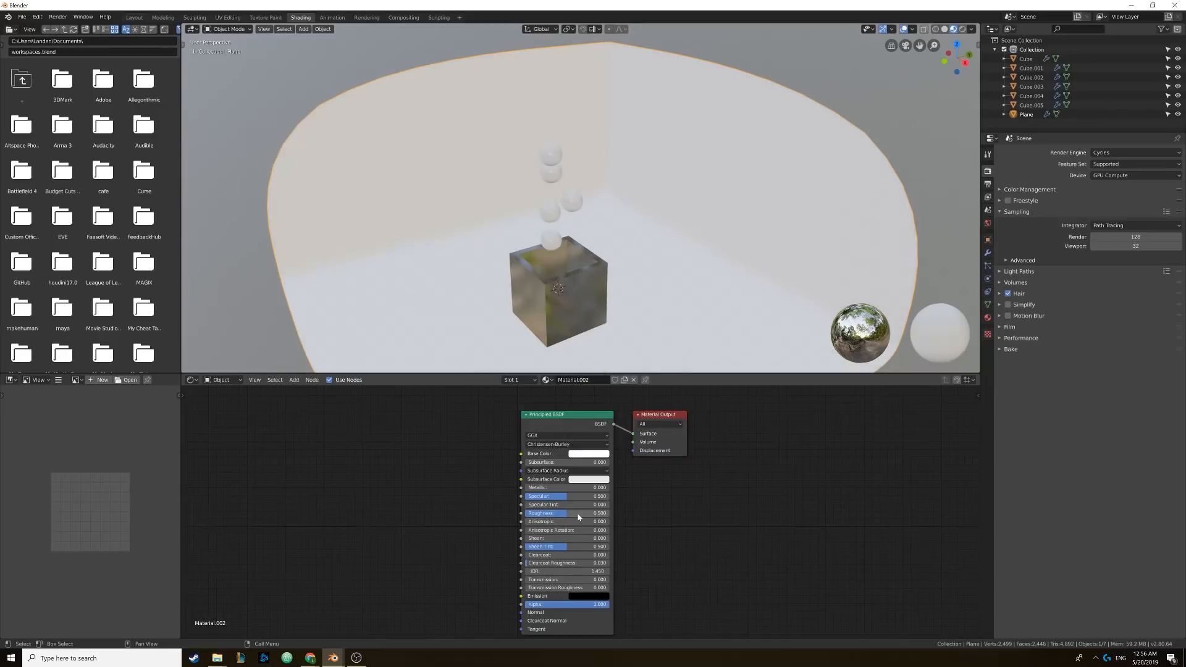
left_click_drag(568, 516, 610, 515)
- Give the lowest ball a new material with a saturated blue base color and a roughness of 0
middle_click_drag(580, 340, 577, 312, "shift")
left_click(553, 218)
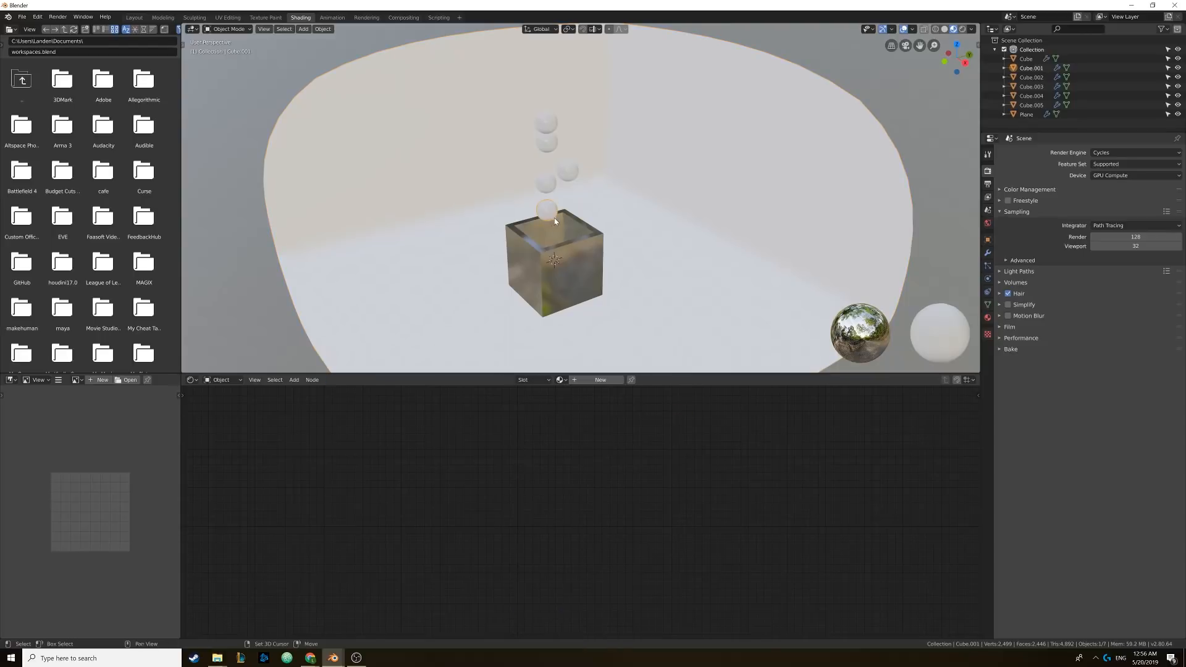
middle_click_drag(554, 220, 555, 252, "shift")
middle_click_drag(555, 273, 563, 253)
left_click(596, 379)
scroll(605, 296, "up", 2)
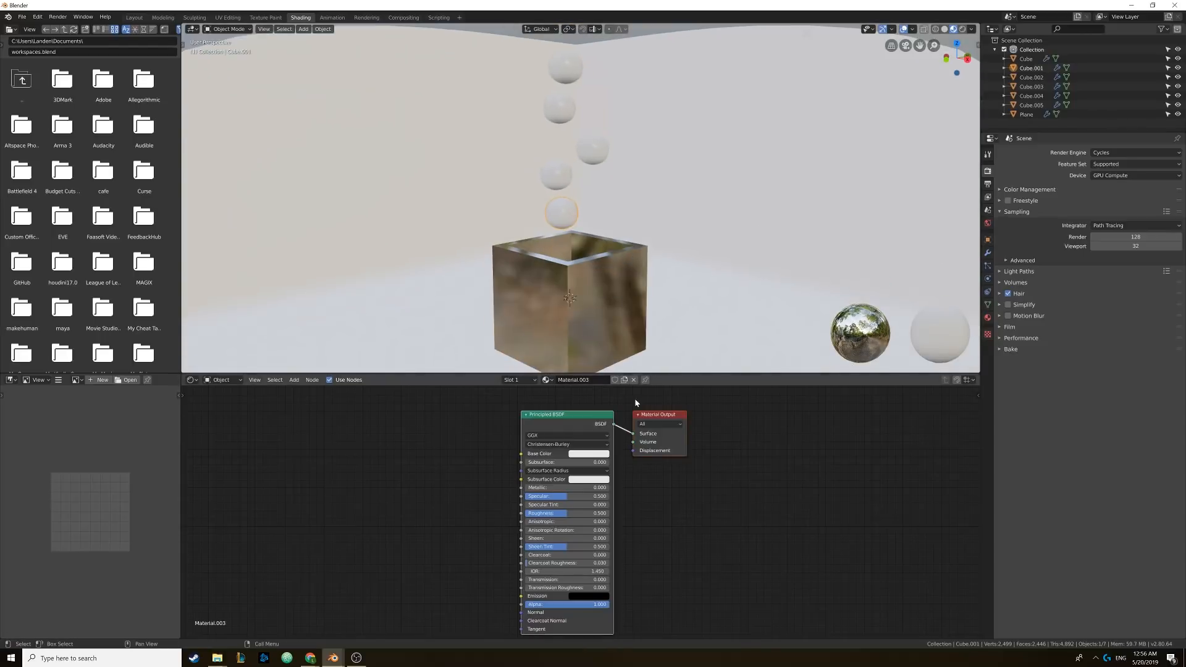
left_click(588, 454)
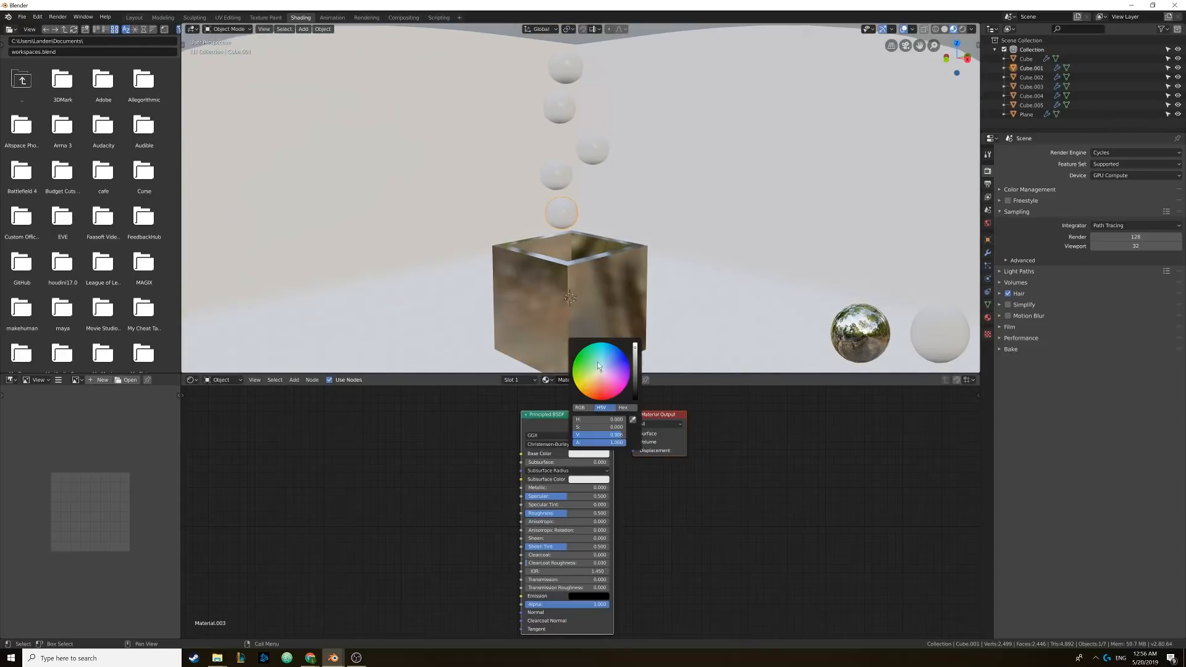
left_click_drag(598, 366, 626, 357)
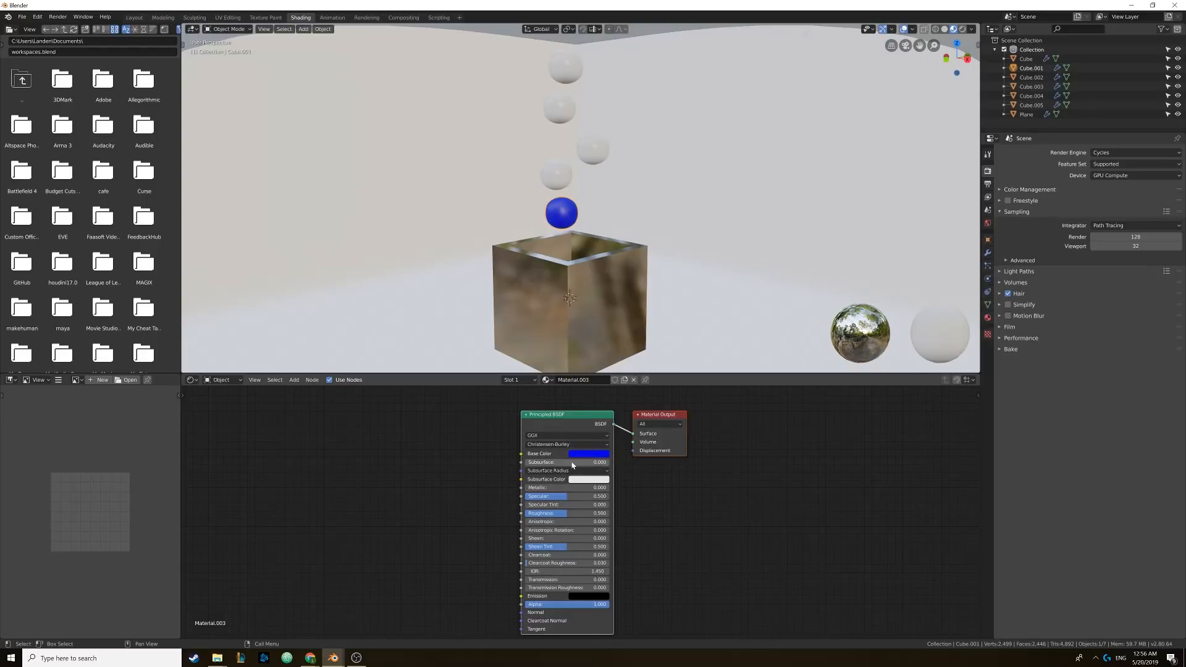
left_click_drag(567, 517, 525, 517)
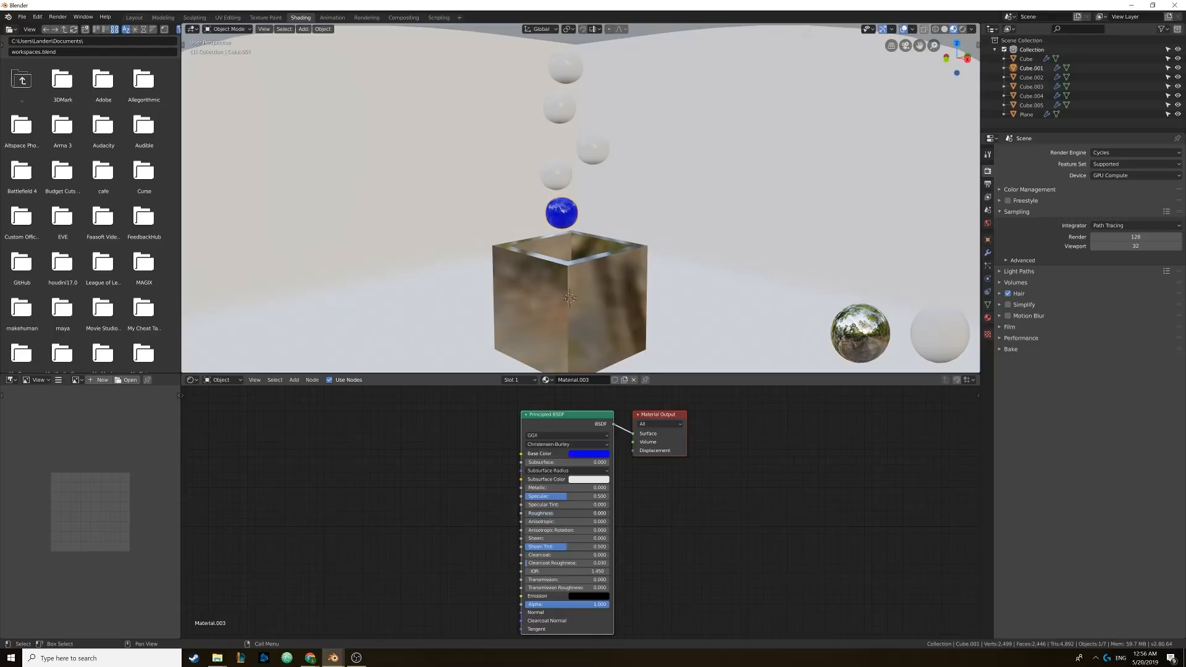
- Assign the lowest ball's glossy blue material, Material.003, to each of the four other balls
scroll(567, 171, "up", 2)
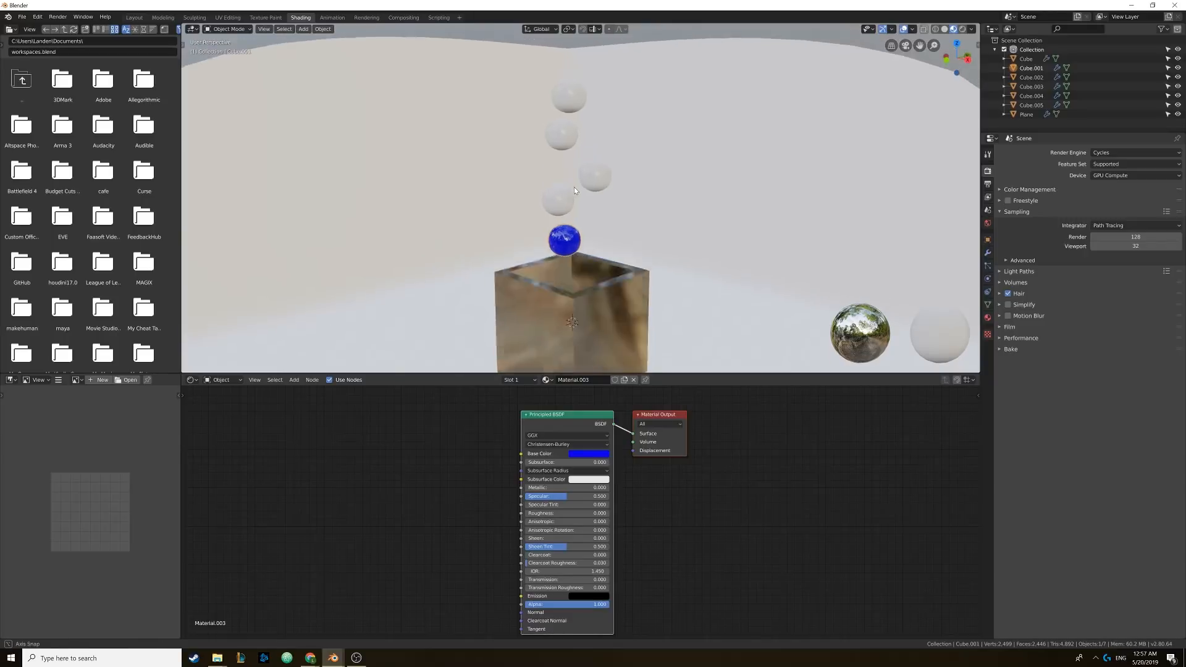
left_click(564, 207)
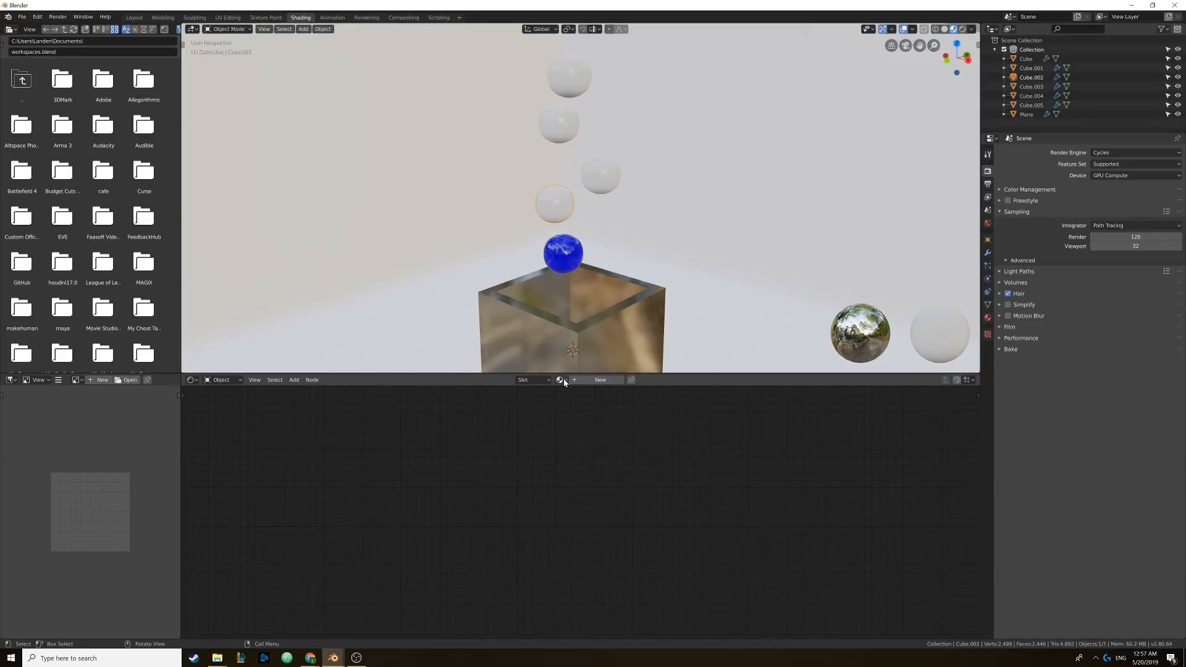
left_click(559, 379)
left_click(570, 418)
left_click(601, 175)
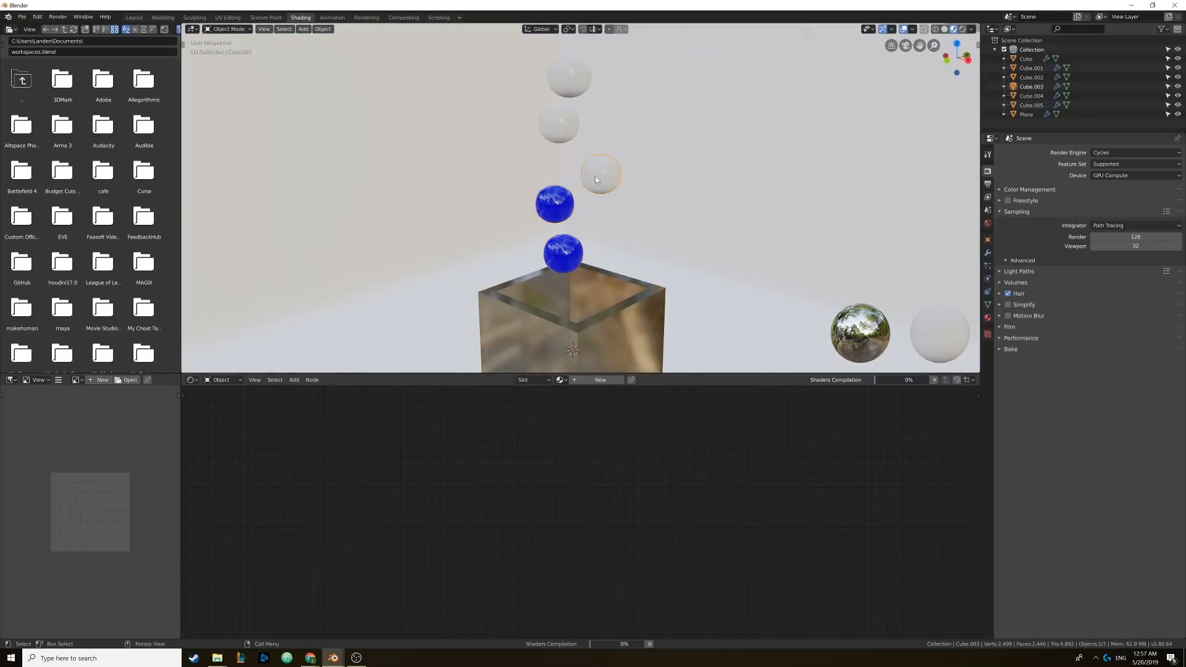
left_click(559, 379)
left_click(571, 420)
left_click(571, 123)
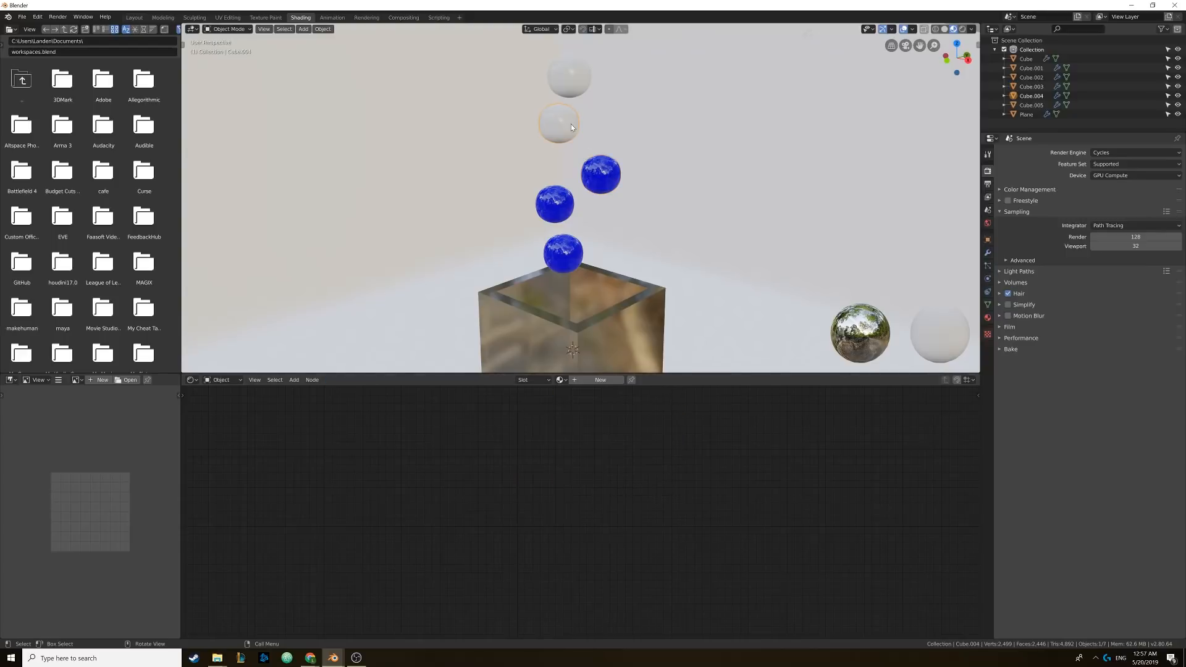
left_click(559, 379)
left_click(572, 420)
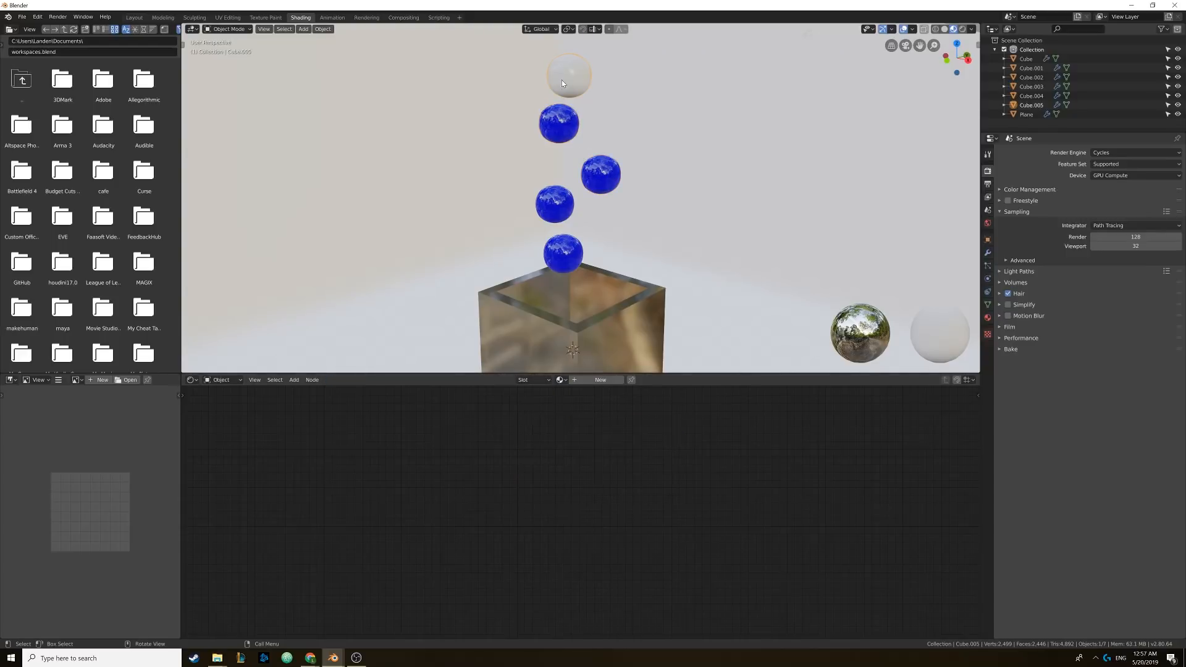
left_click(568, 77)
left_click(559, 379)
left_click(572, 420)
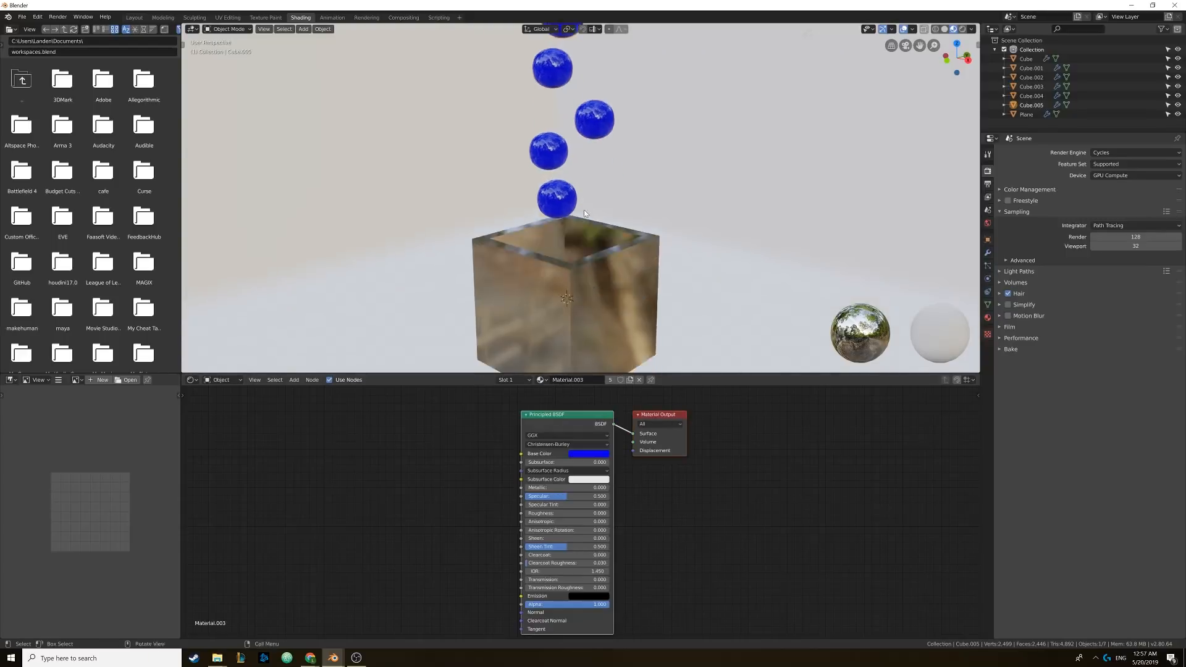
- Switch the viewport to solid shading and open the Layout workspace
scroll(584, 209, "down", 3)
mouse_move(588, 255)
middle_mouse_down()
mouse_move(589, 230)
mouse_move(594, 250)
middle_mouse_up()
scroll(584, 238, "up", 2)
scroll(588, 237, "down", 5)
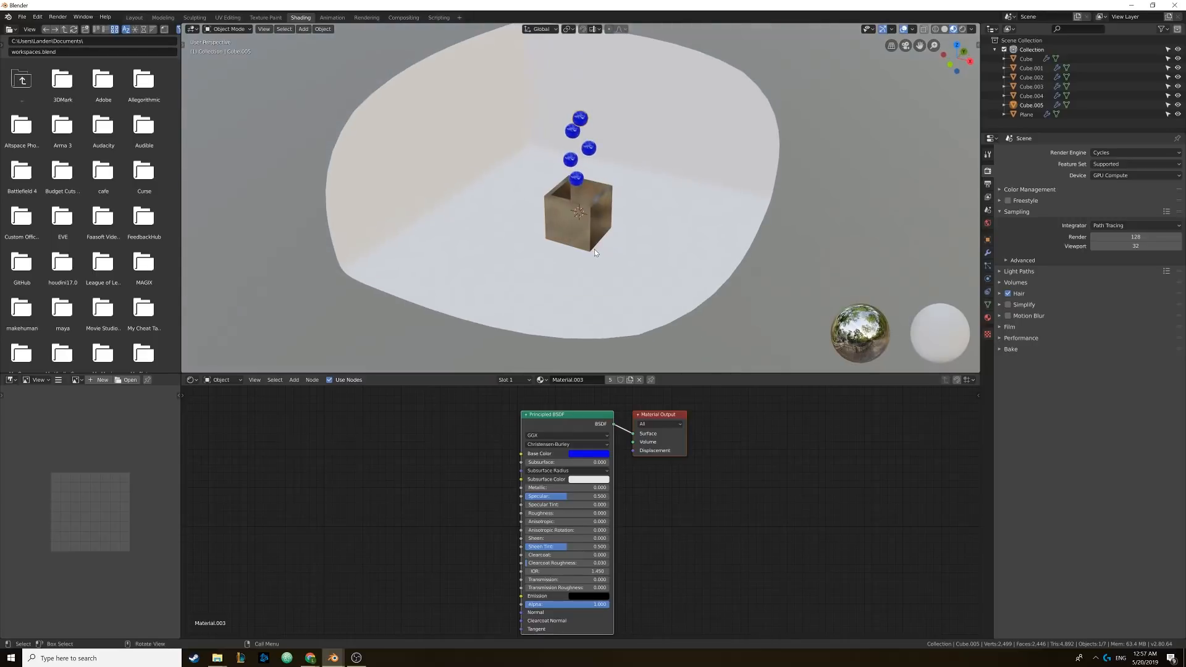
key("z")
left_click(659, 251)
left_click(134, 17)
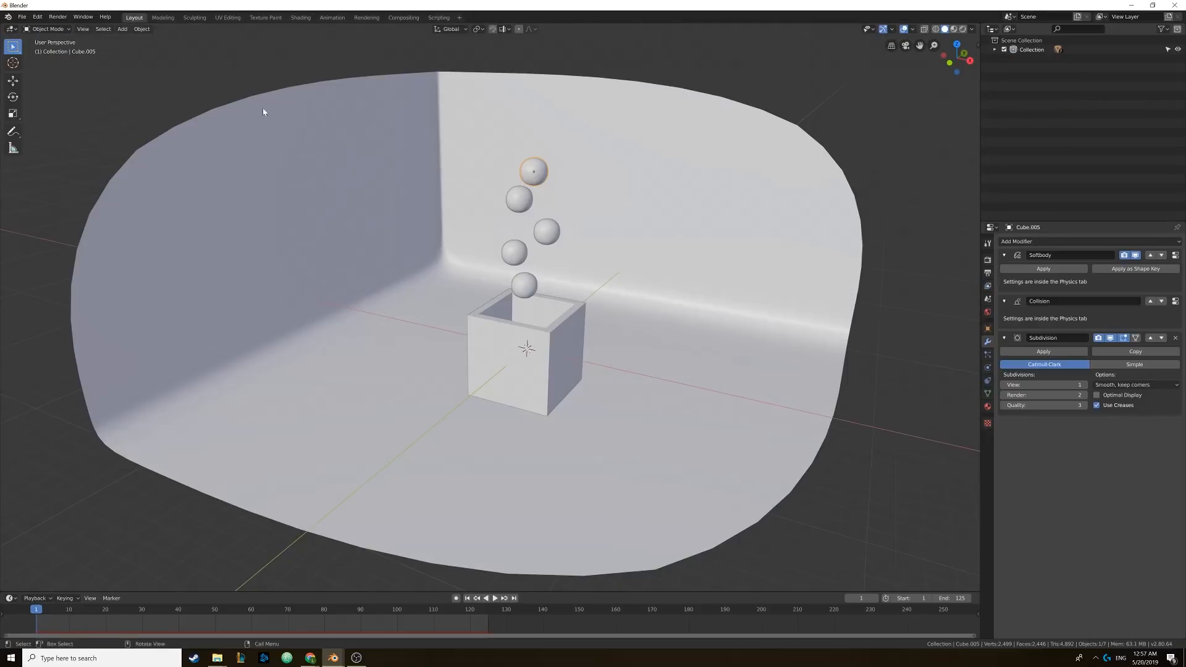
- Add an area light at the scene origin
middle_click_drag(557, 346, 553, 307)
key("shift+a")
mouse_move(554, 308)
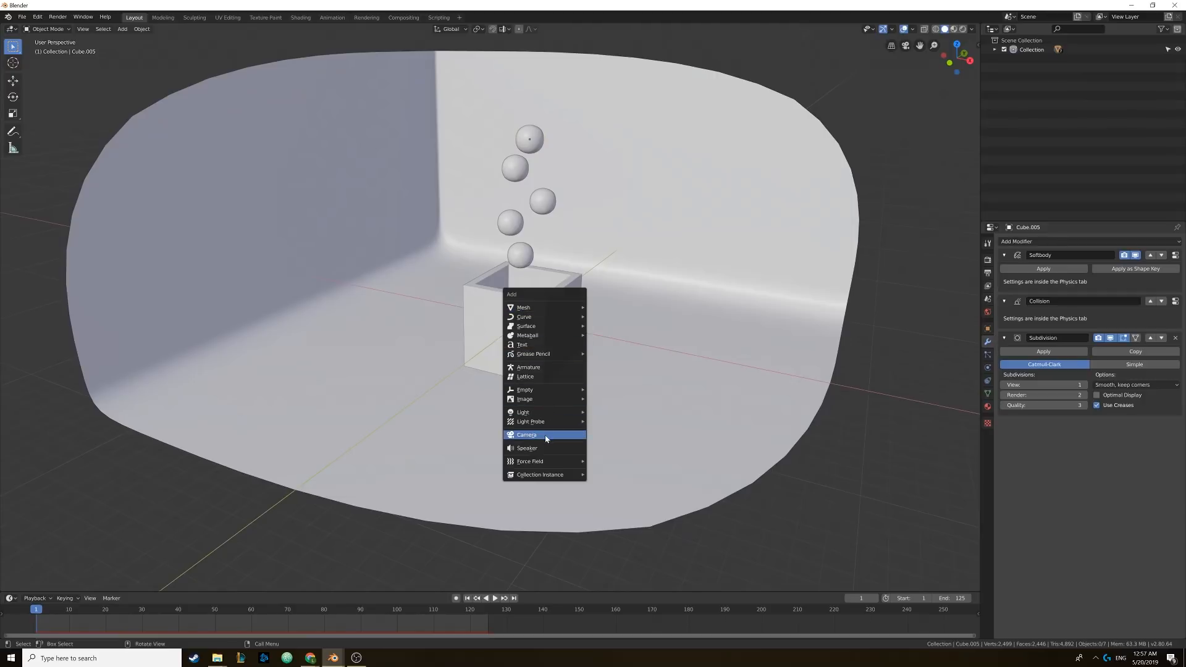
mouse_move(546, 423)
left_click(625, 442)
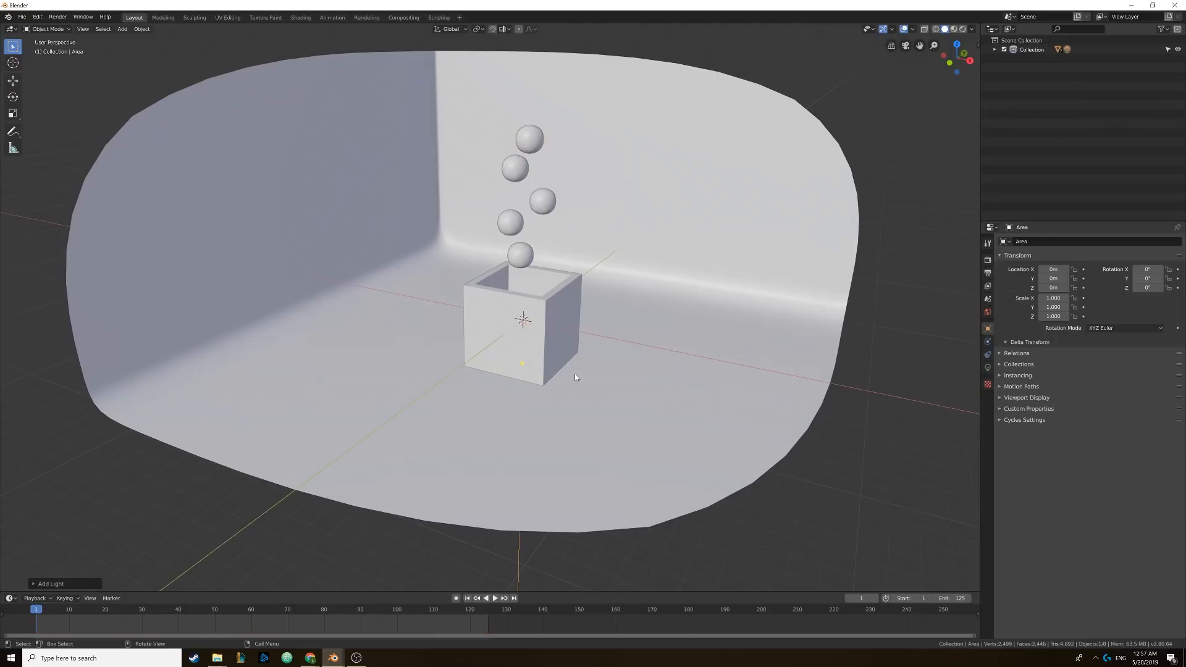
- Move the area light about 13.5 m along X and raise it about 6.3 m along Z
middle_click_drag(625, 442, 558, 350)
key("g")
key("x")
left_click(765, 365)
middle_click_drag(765, 365, 676, 391)
key("g")
key("z")
left_click(672, 347)
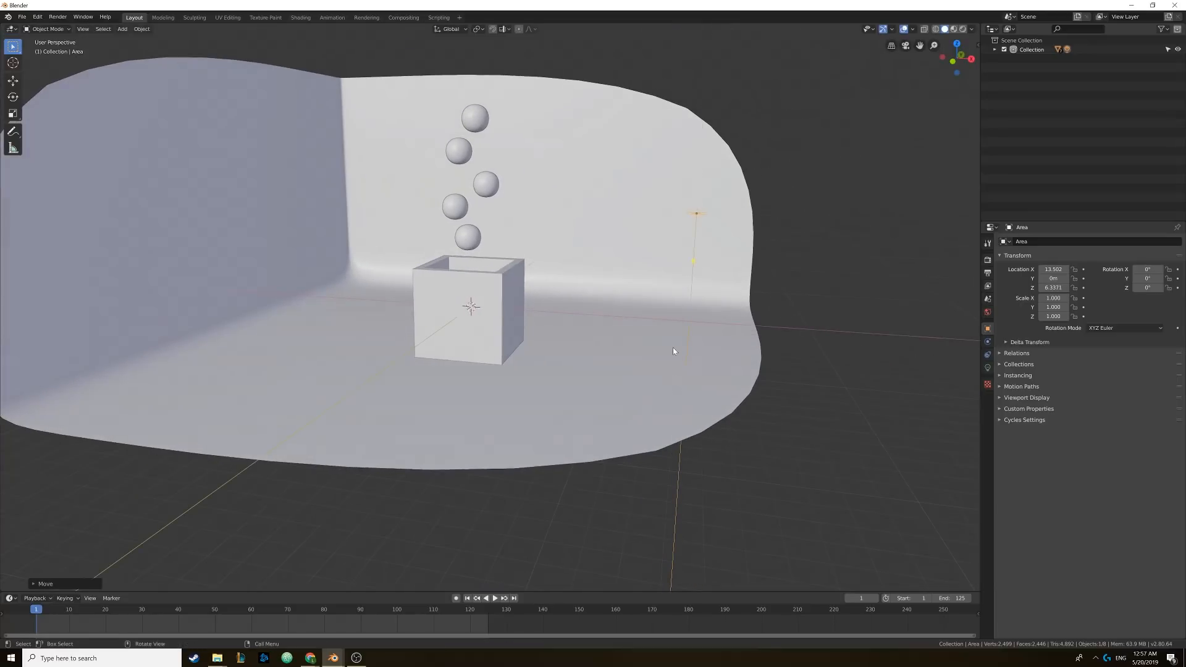
- Shift the area light about 5.1 m along negative Y and rotate it to face the box
key("r")
left_click(479, 284)
middle_click_drag(479, 284, 412, 336)
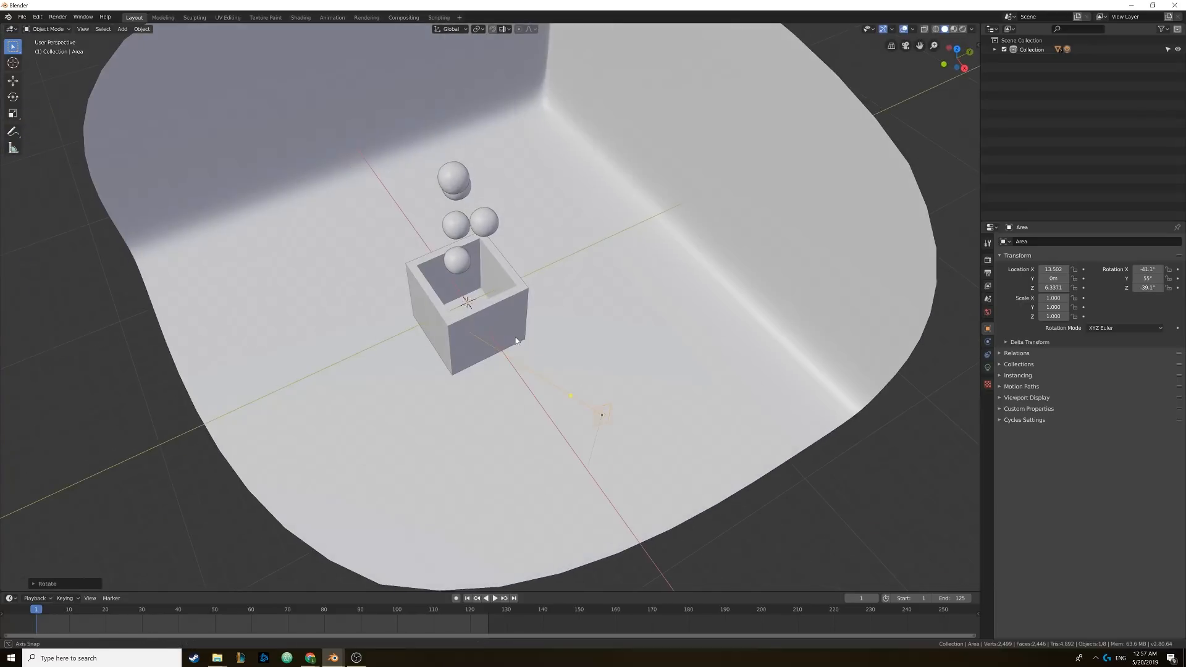
key("s")
key("g")
key("z")
left_click(504, 480)
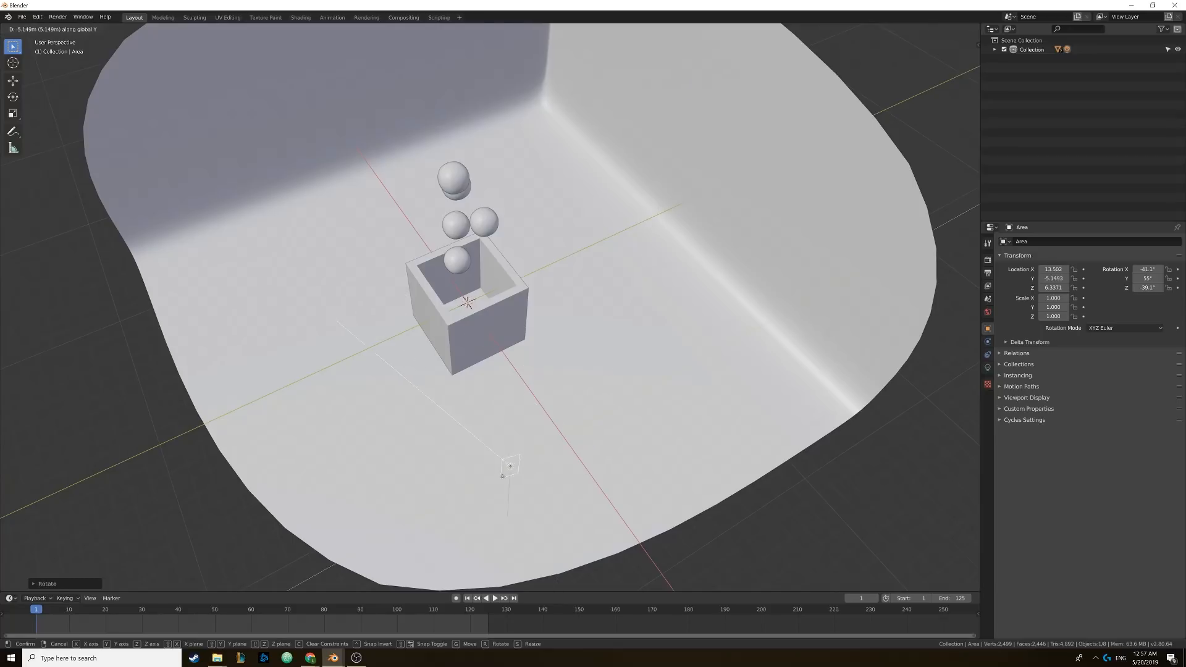
key("r")
key("z")
left_click(664, 365)
- Enlarge the square area light to a size of about 7.8 m
middle_click_drag(663, 361, 623, 307)
mouse_move(624, 306)
middle_mouse_down("shift")
mouse_move(610, 320)
mouse_move(641, 304)
middle_mouse_up("shift")
left_click(987, 368)
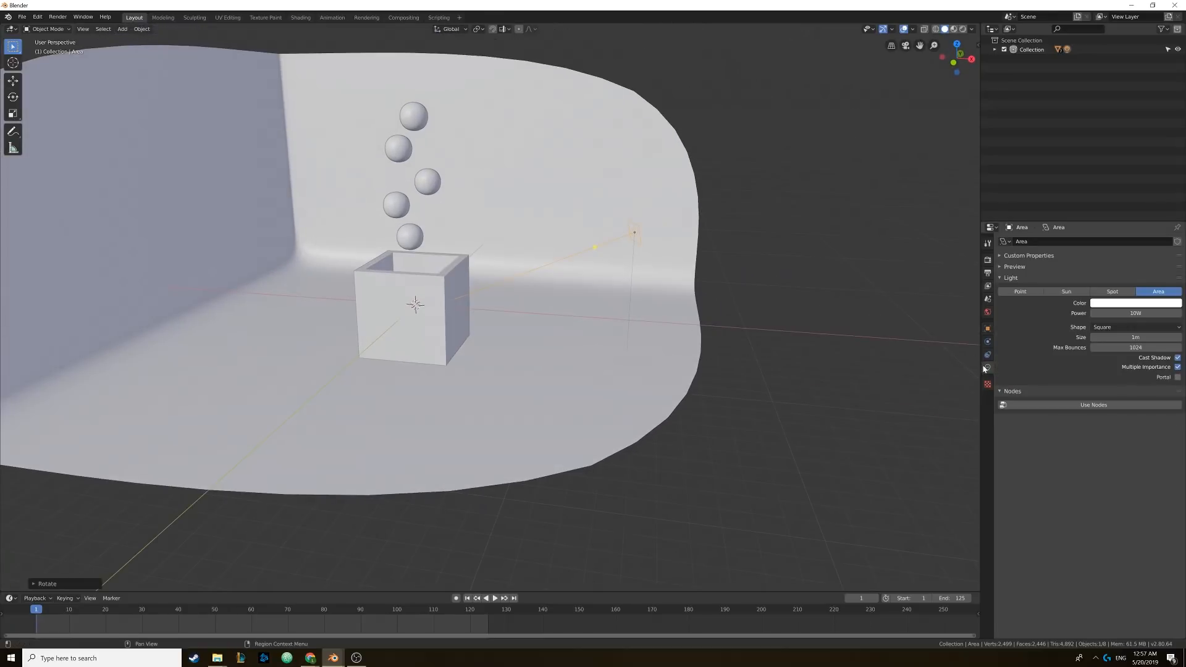
middle_click_drag(854, 339, 834, 344)
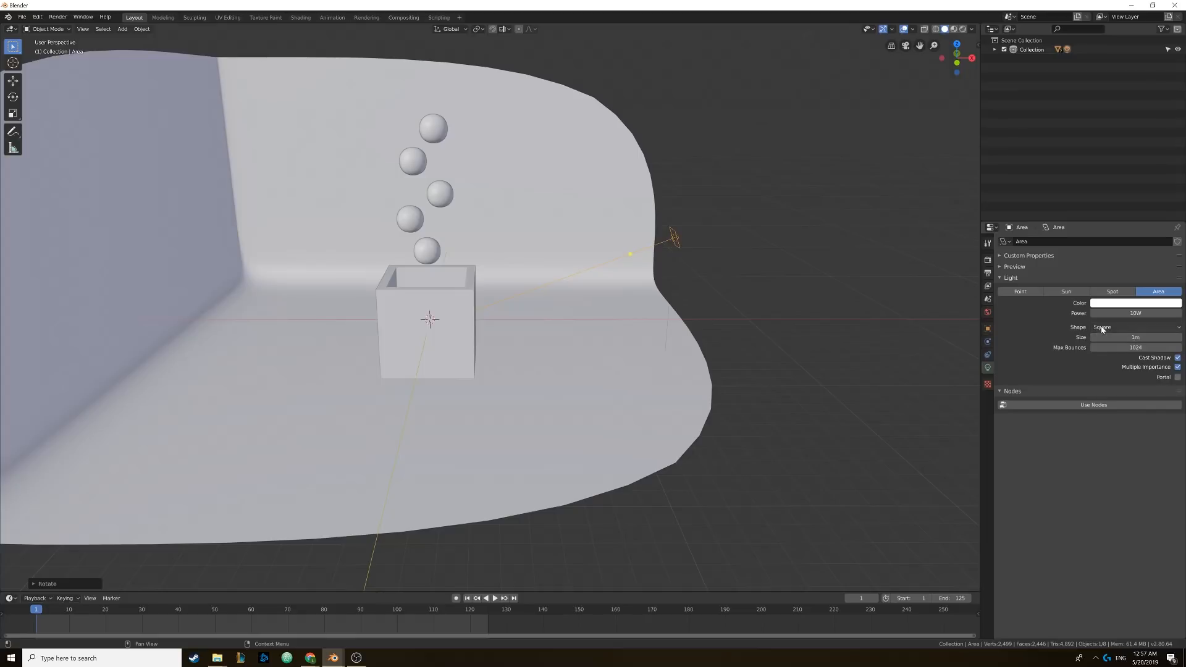
left_click_drag(1112, 337, 1177, 337)
- Preview the scene in rendered shading and set the scene's unit scale to 0.169
middle_click_drag(685, 271, 657, 285)
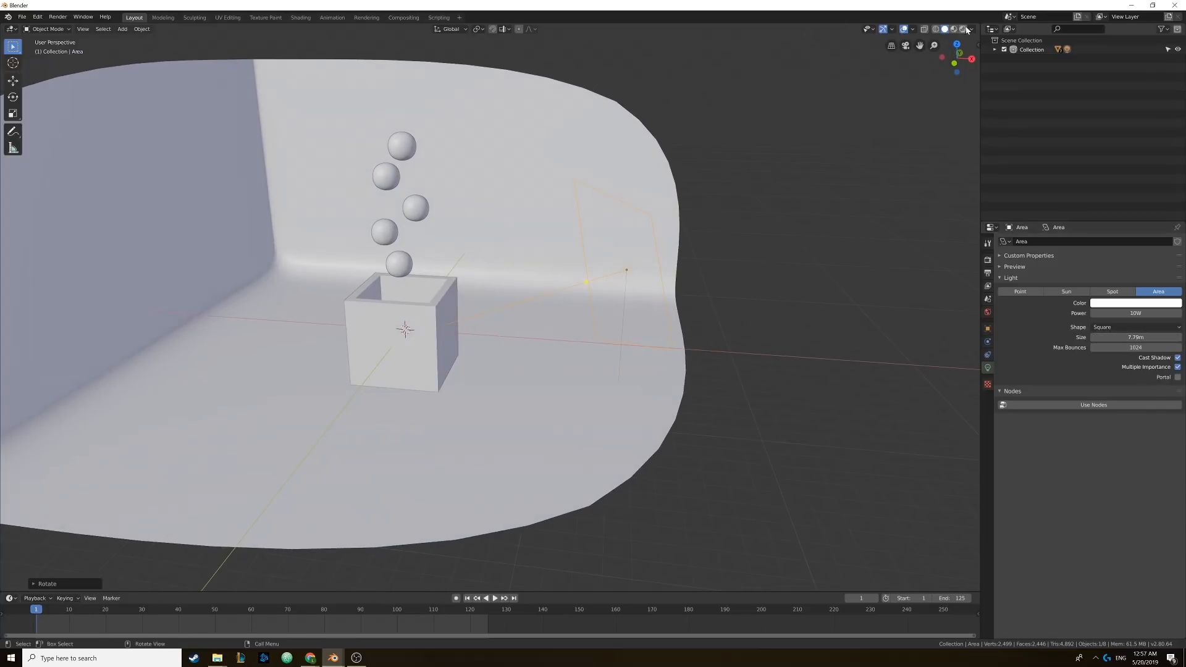
left_click(961, 32)
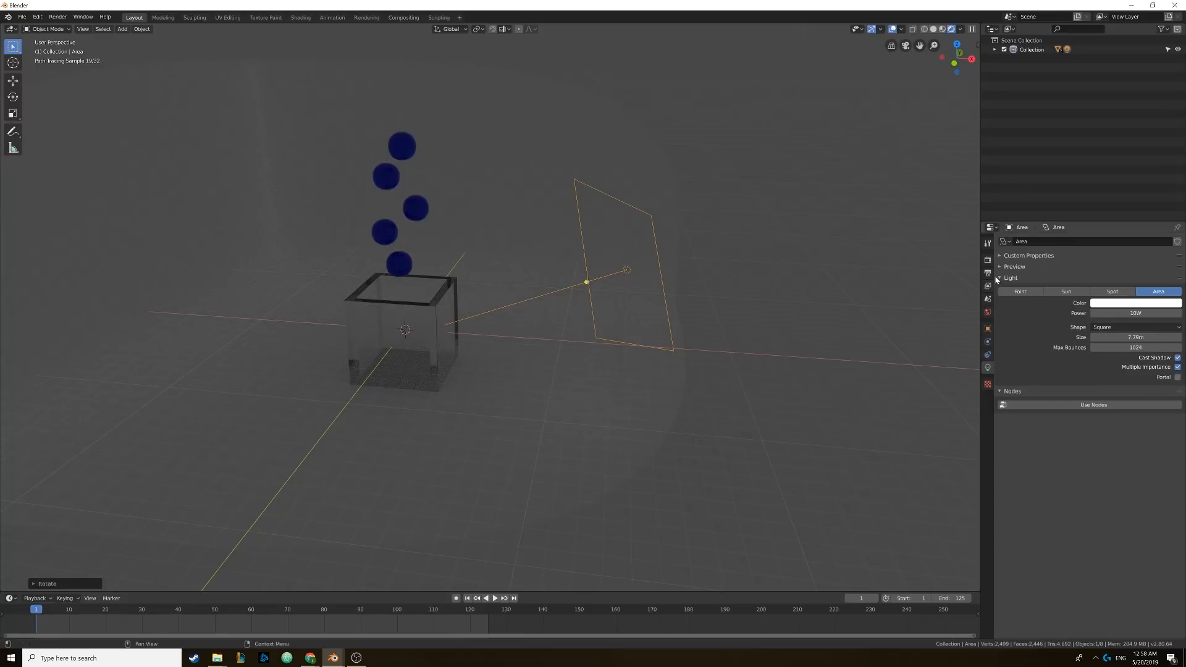
left_click(988, 299)
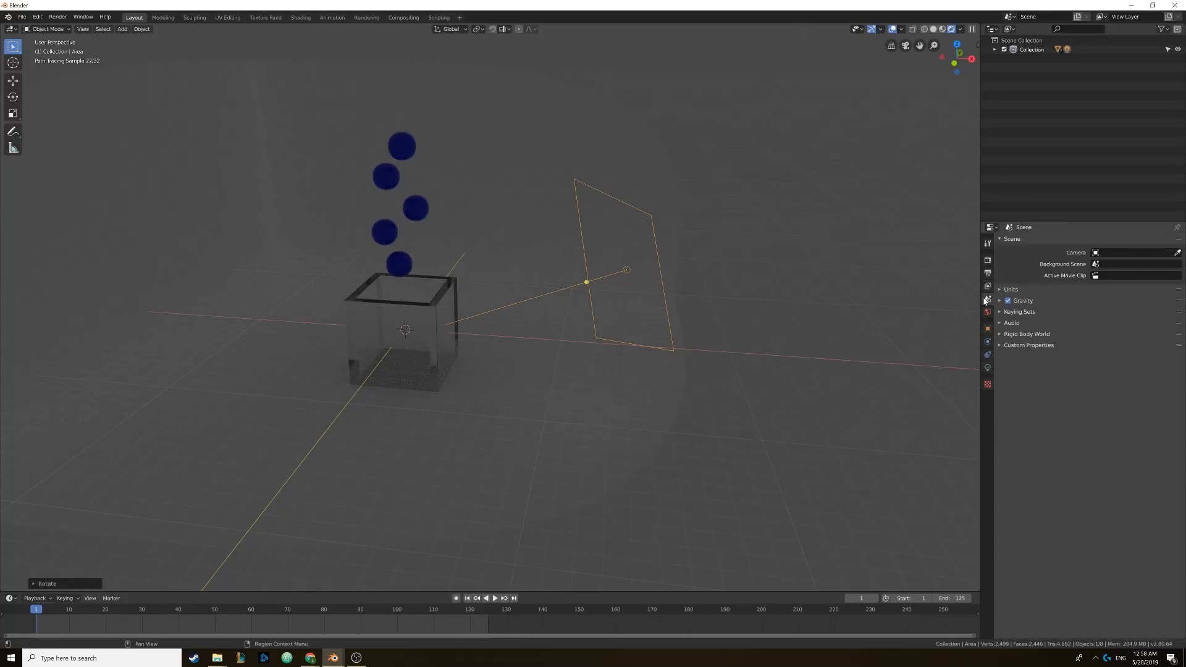
left_click(1010, 289)
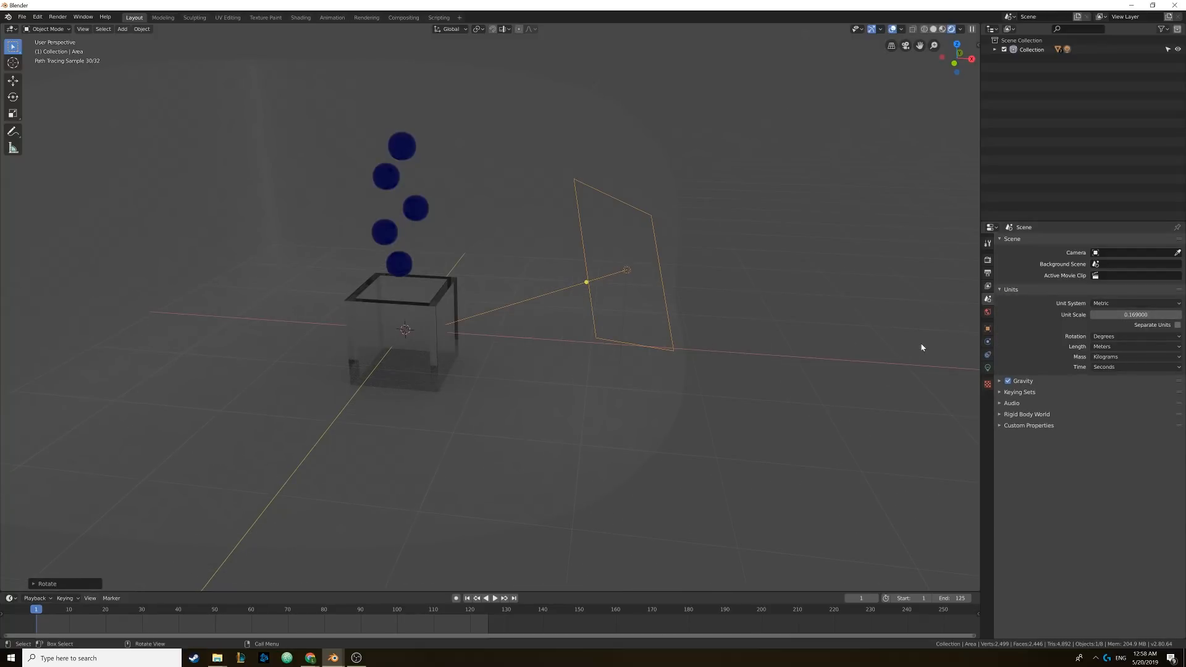
- Try the area light at 10 W and settle on a power of 80 W
left_click(987, 367)
left_click(1121, 313)
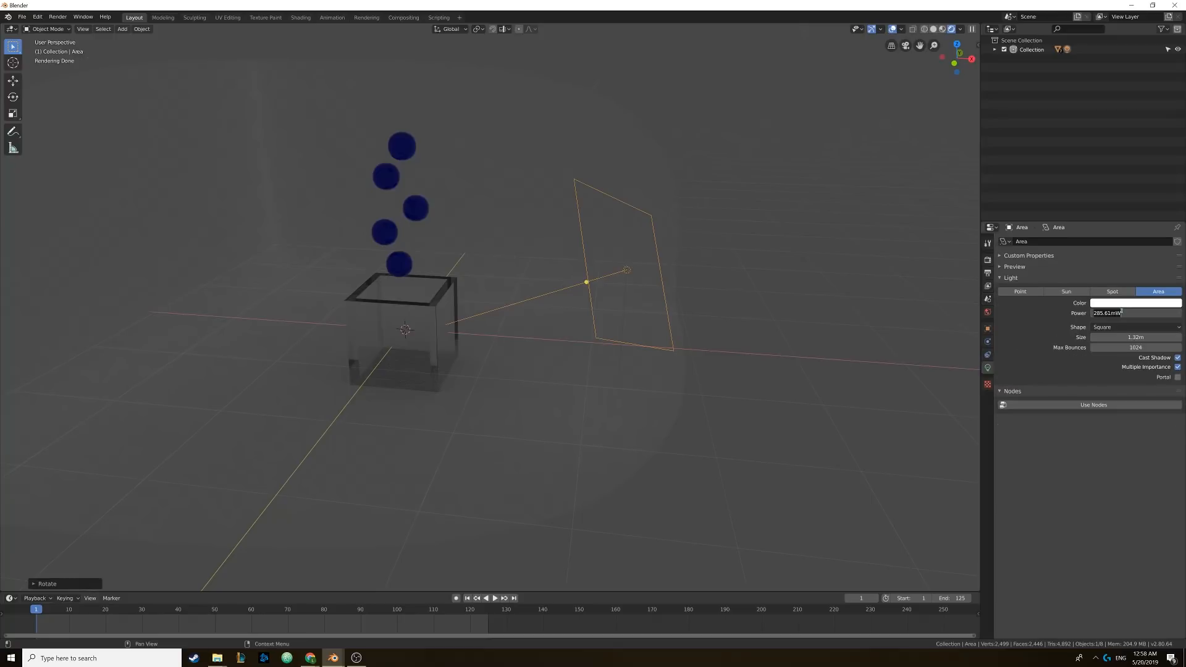
type("10")
key("Return")
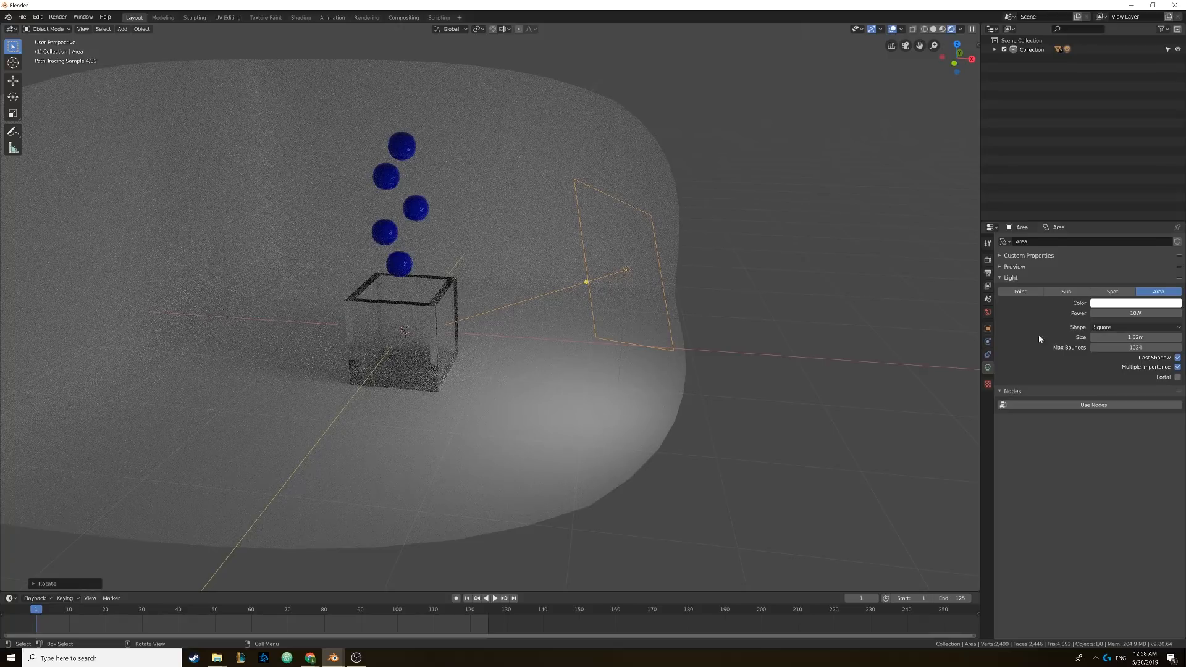
left_click(1137, 313)
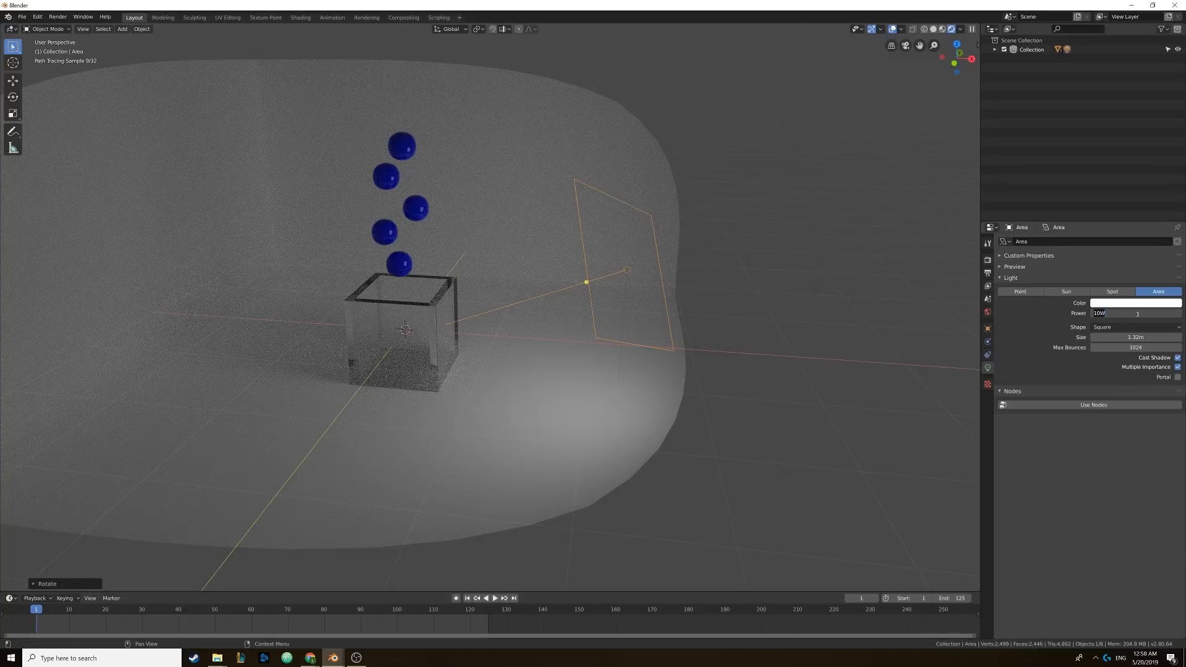
type("80")
key("Return")
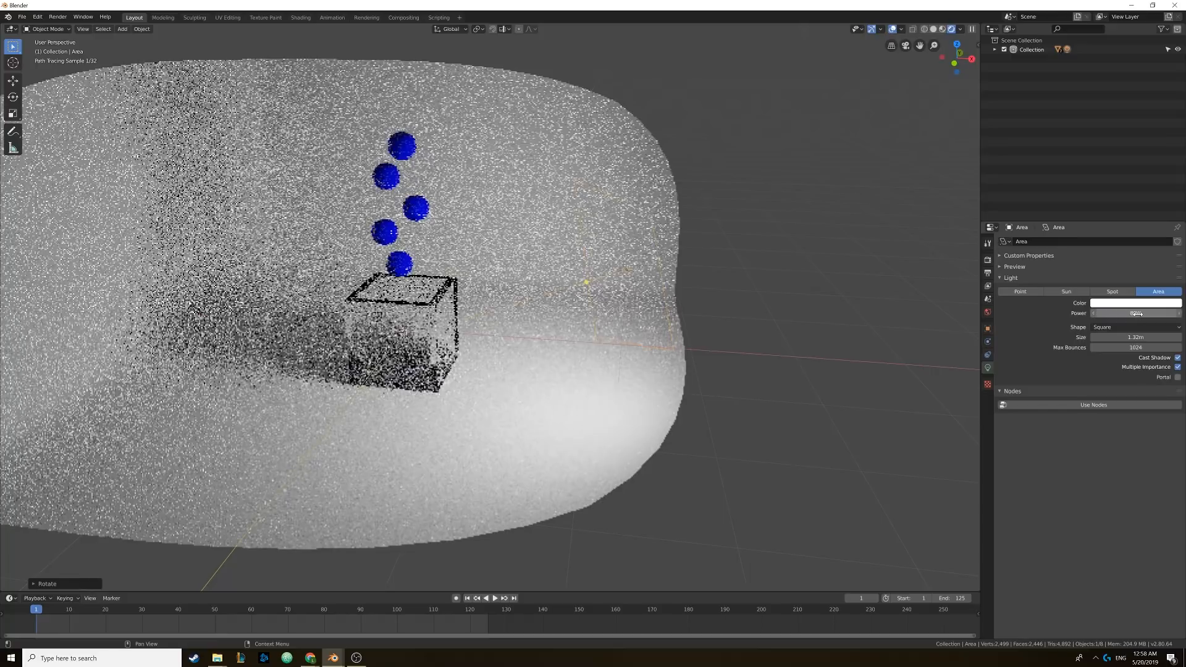
- Return to solid shading, duplicate the area light and move the copy horizontally to the opposite side of the box
mouse_move(500, 300)
middle_mouse_down()
mouse_move(478, 302)
mouse_move(578, 296)
middle_mouse_up()
left_click(933, 29)
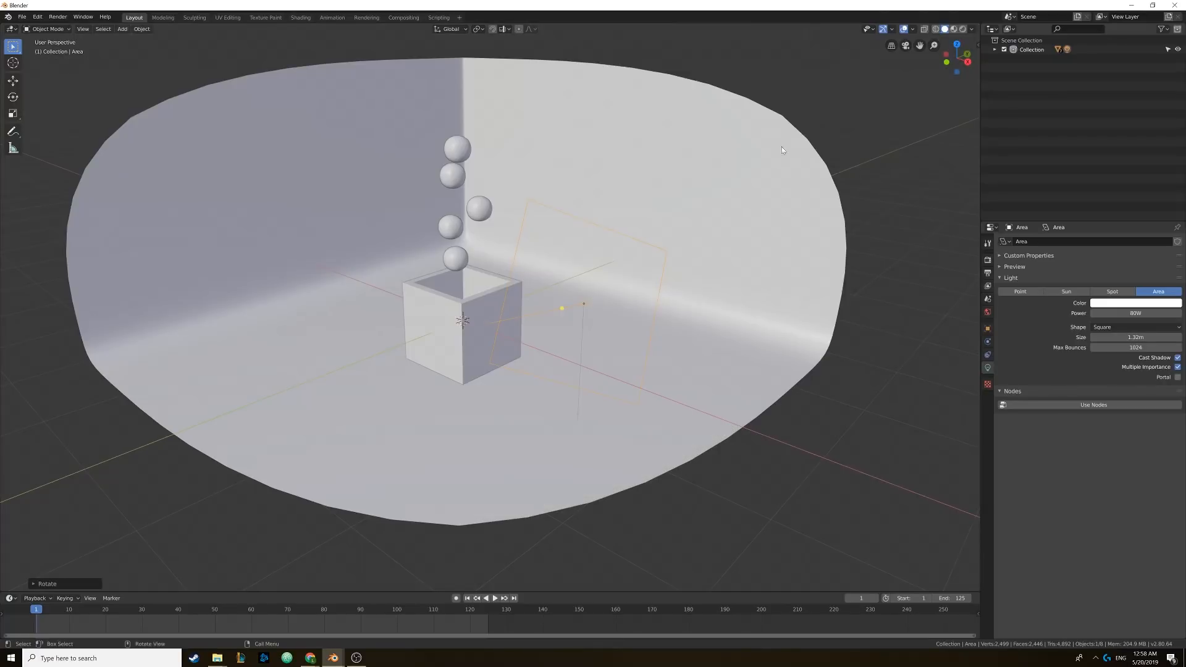
middle_click_drag(494, 214, 553, 245)
scroll(547, 236, "down", 3)
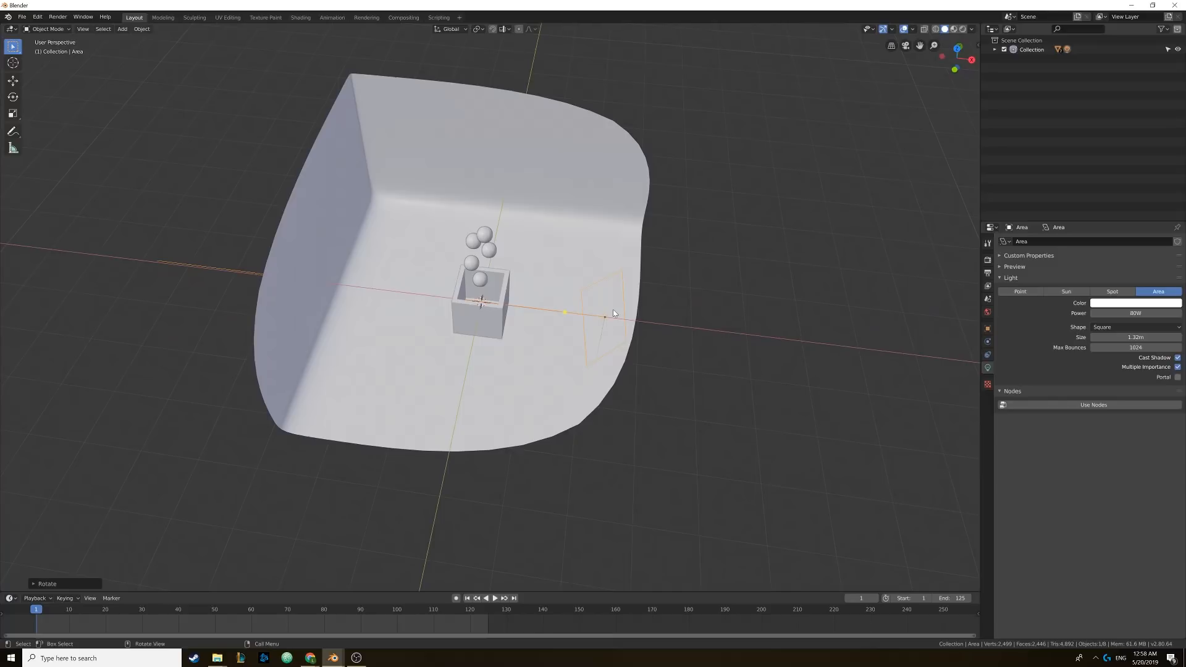
key("shift+d")
key("x")
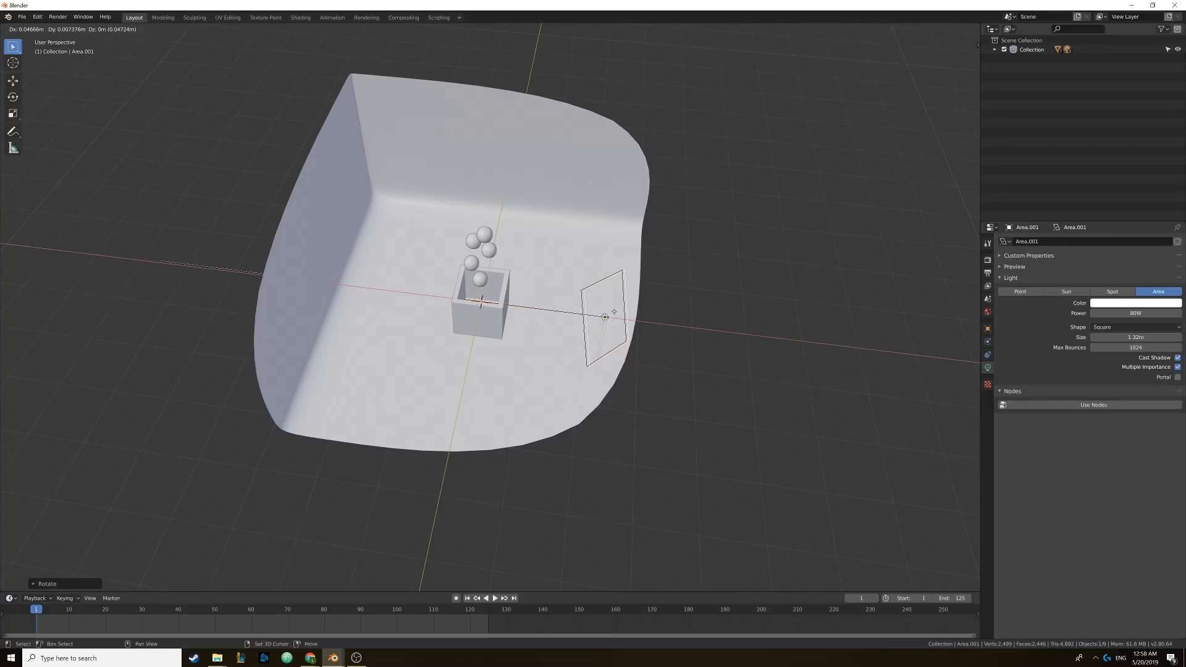
key("shift+z")
left_click(445, 353)
- Rotate the duplicated area light towards the box and adjust its position beside the backdrop's open edge
middle_click_drag(444, 353, 452, 265)
key("r")
left_click(395, 397)
key("g")
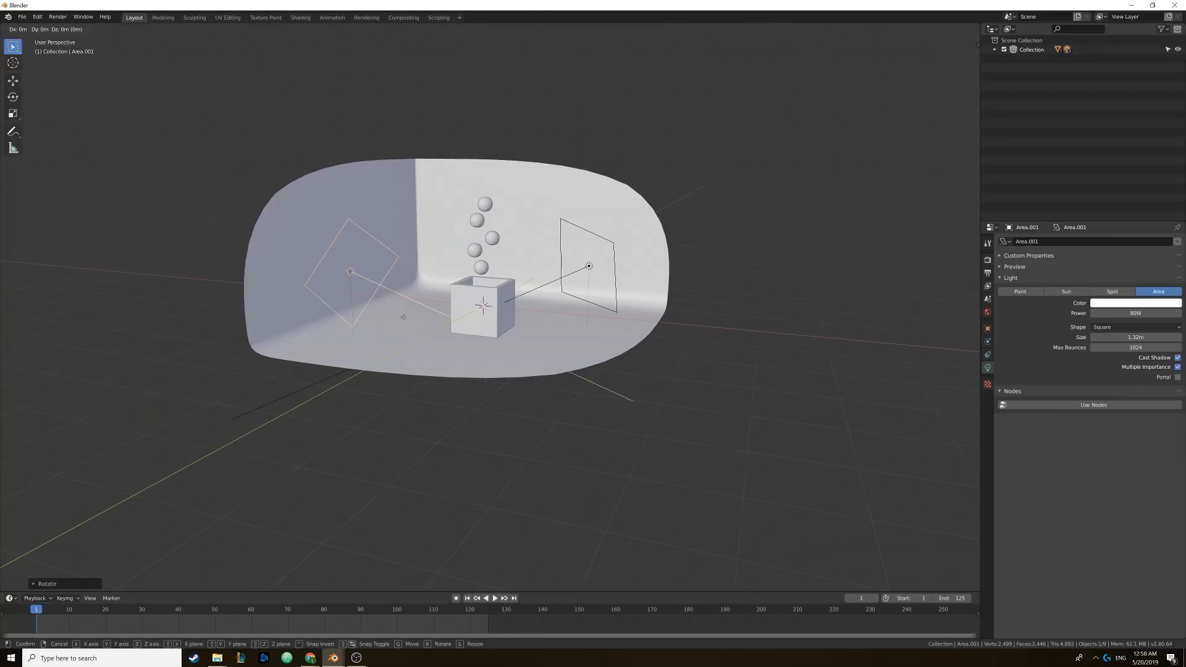
left_click(390, 315)
middle_click_drag(461, 308, 513, 311)
key("g")
left_click(395, 258)
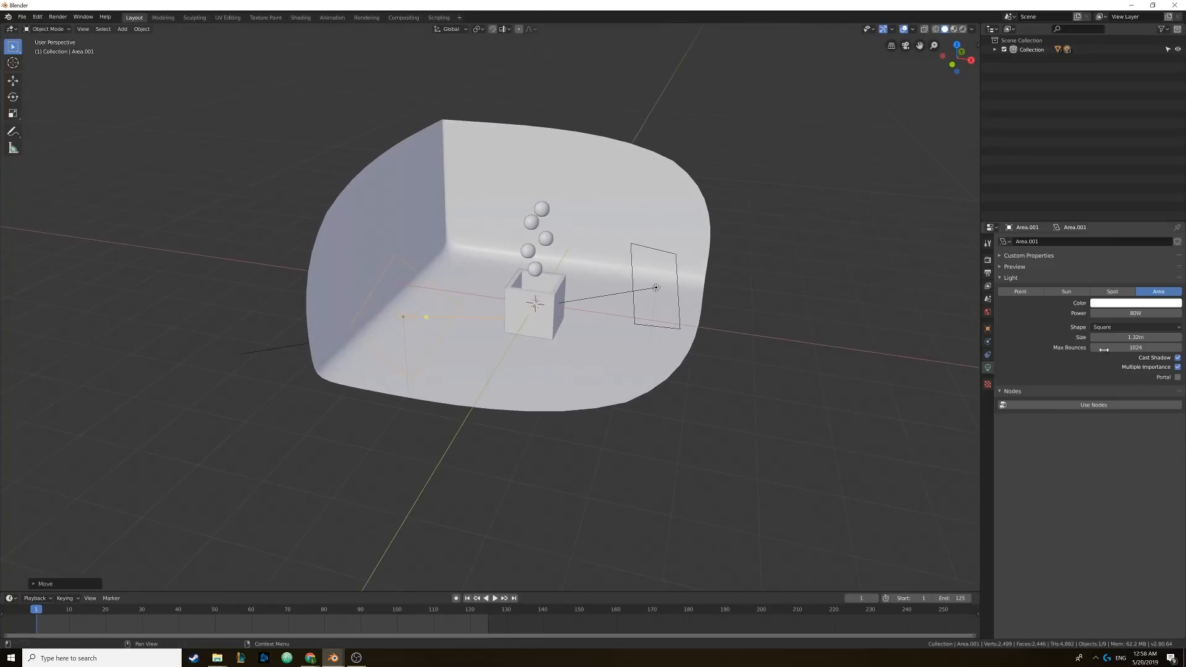
- Tint the duplicated light a soft red and set its power to 70 W while previewing in rendered shading
left_click(1125, 303)
left_click_drag(1142, 234, 1135, 228)
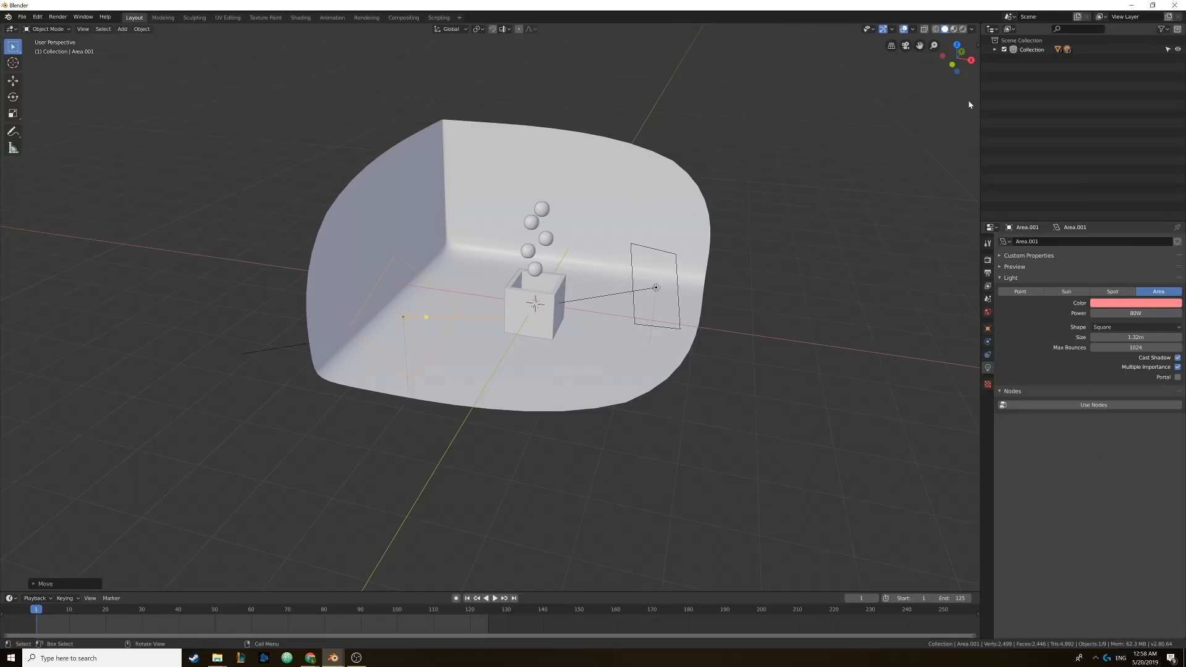
left_click(962, 29)
scroll(625, 295, "up", 3)
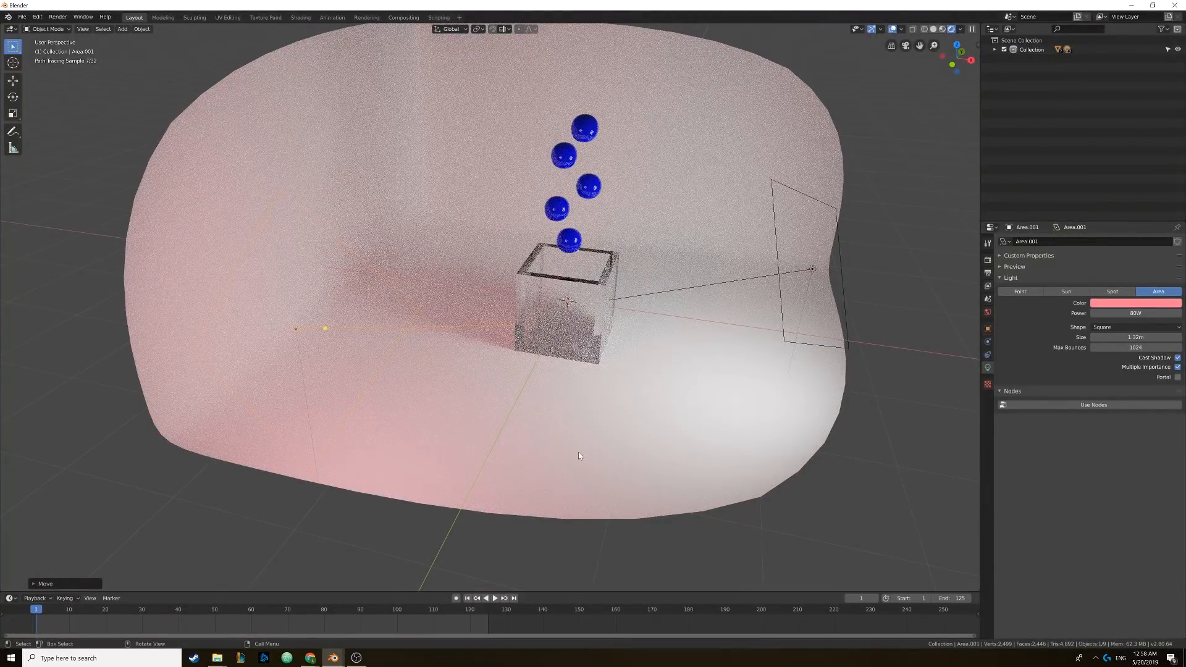
left_click(1128, 313)
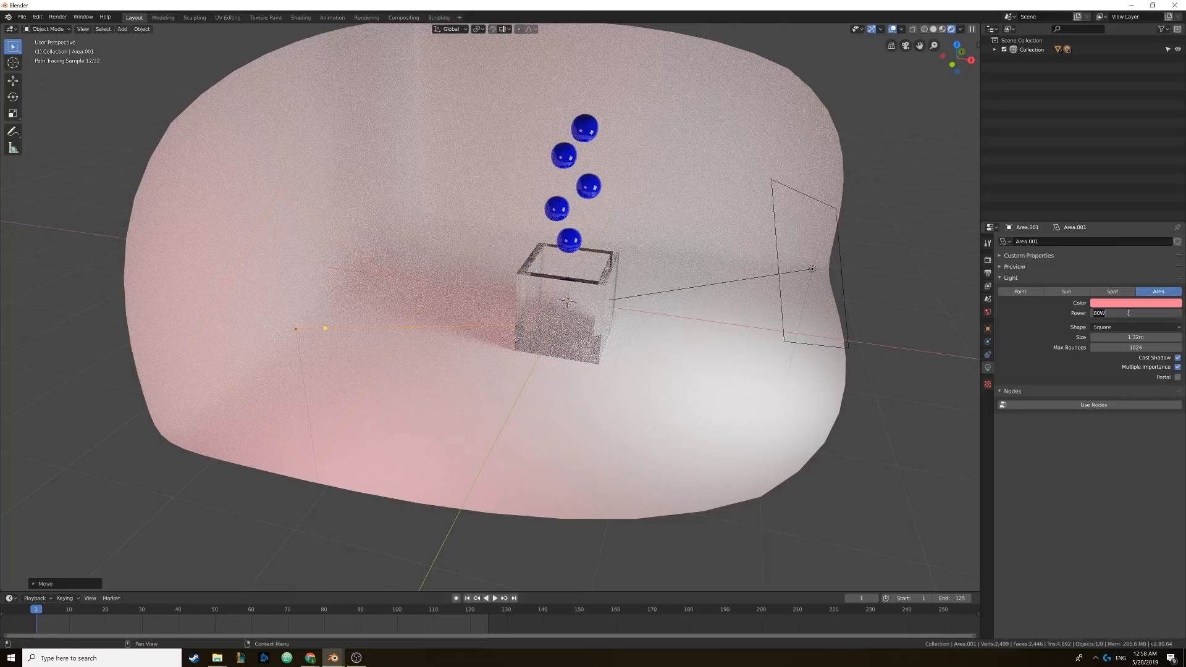
key("Return")
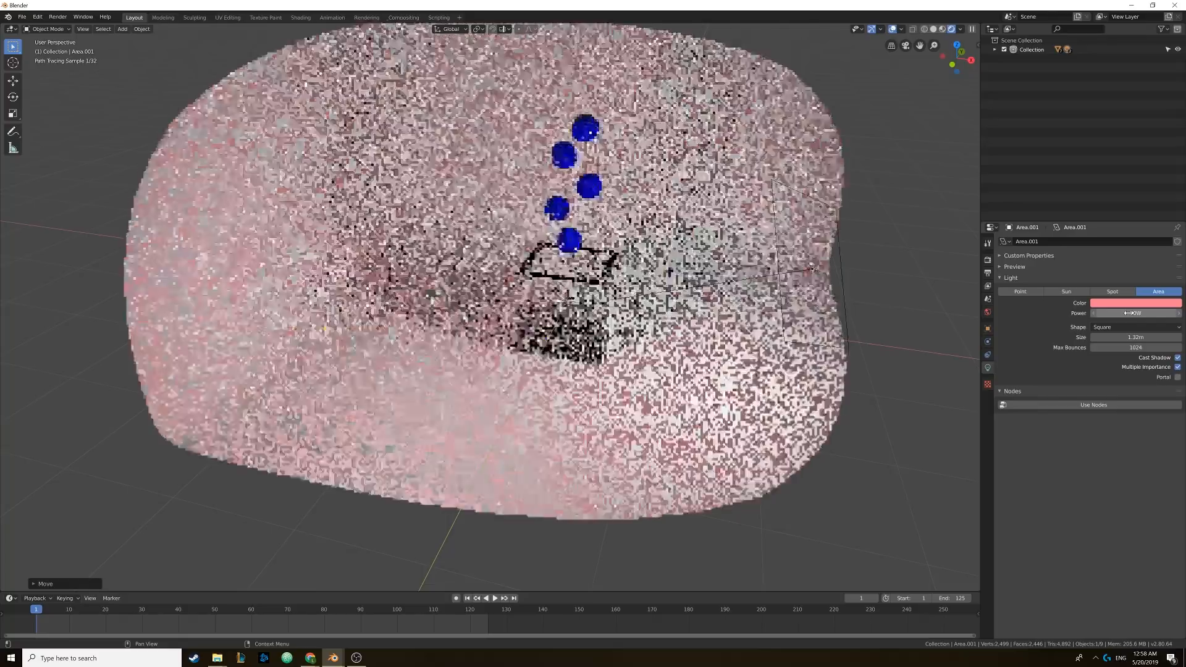
- Return to solid shading, add a camera to the scene and look through it
left_click(933, 29)
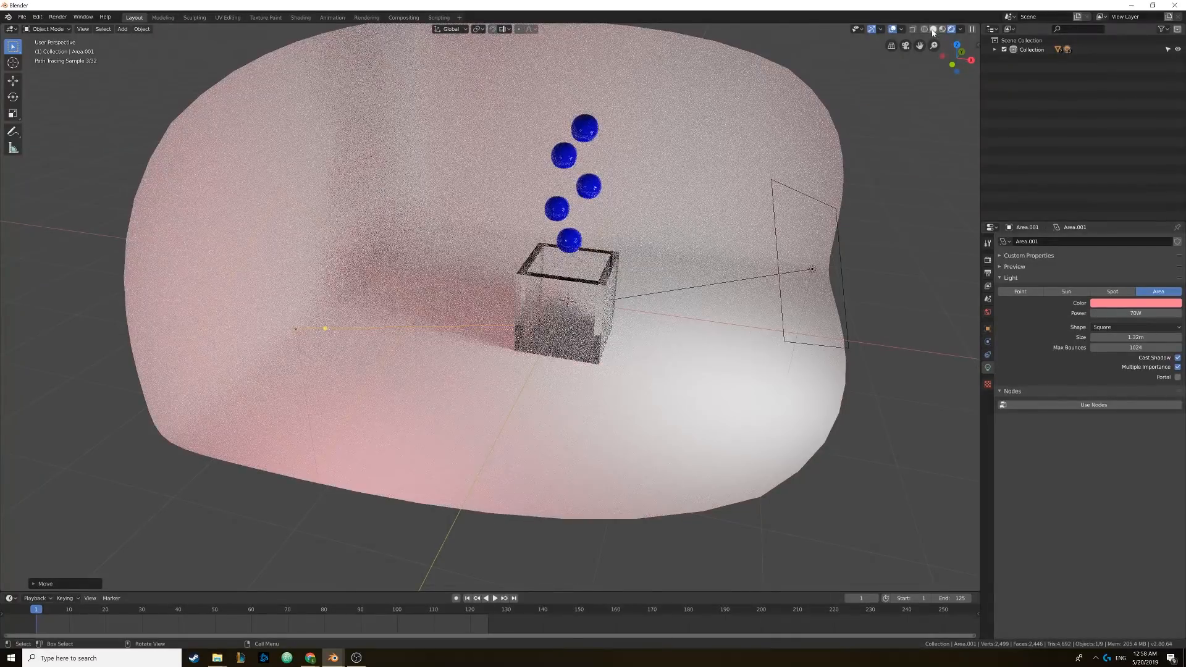
mouse_move(662, 179)
middle_mouse_down()
mouse_move(613, 176)
mouse_move(573, 201)
middle_mouse_up()
key("shift+a")
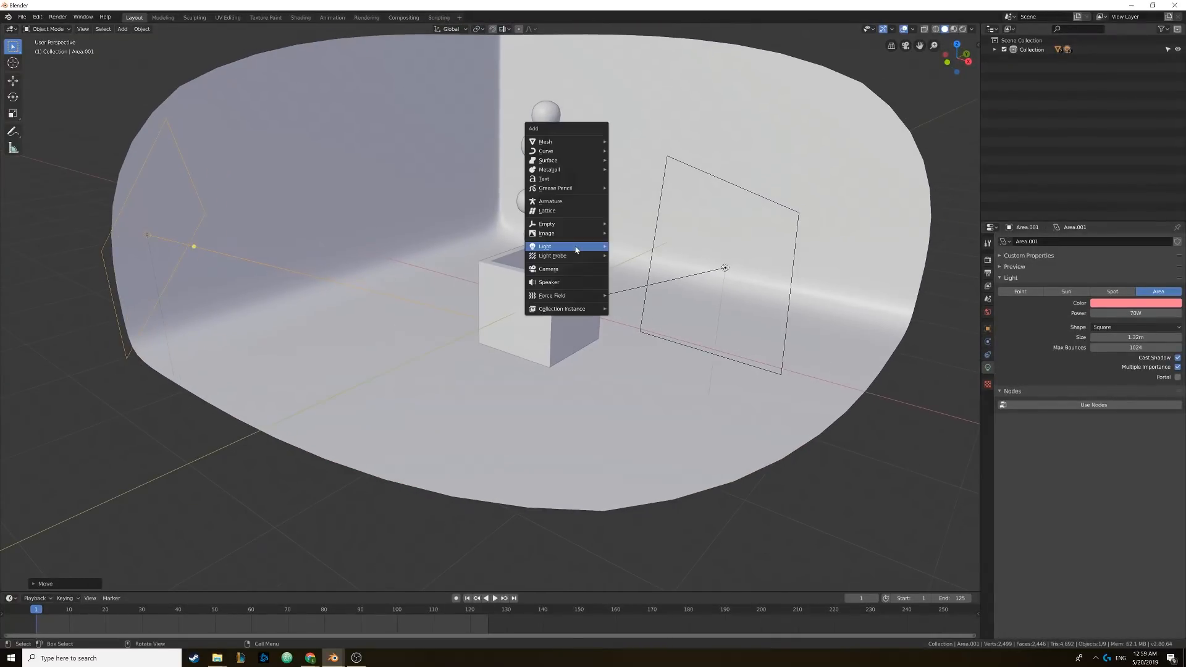
left_click(570, 273)
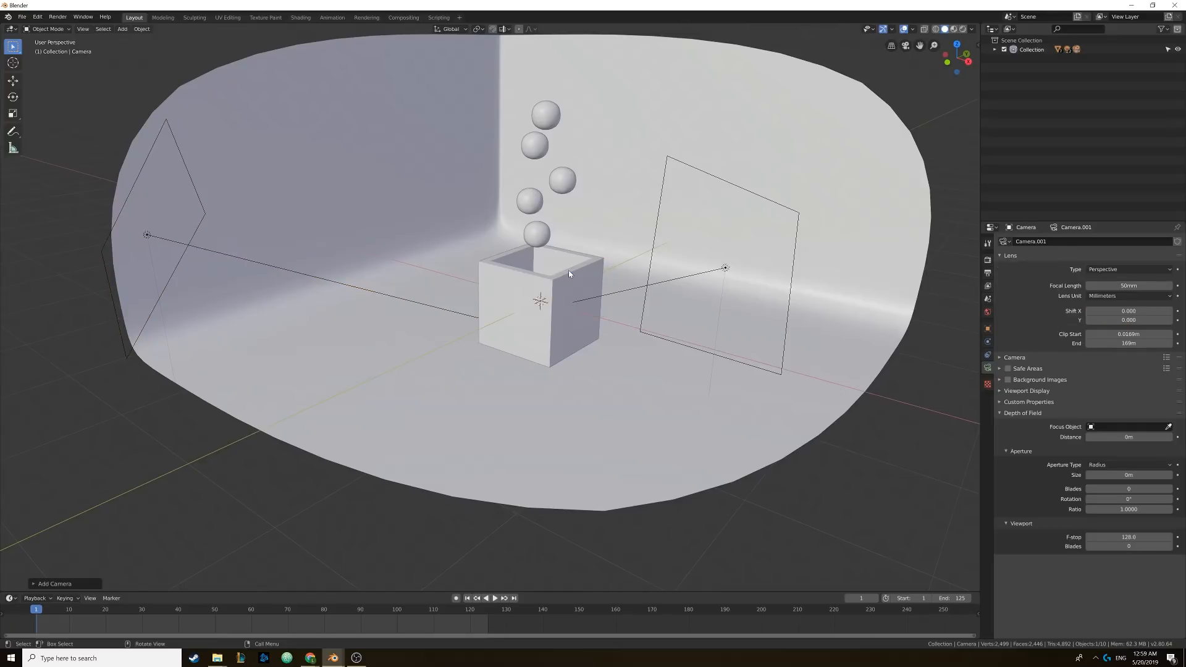
key("ctrl+KP_0")
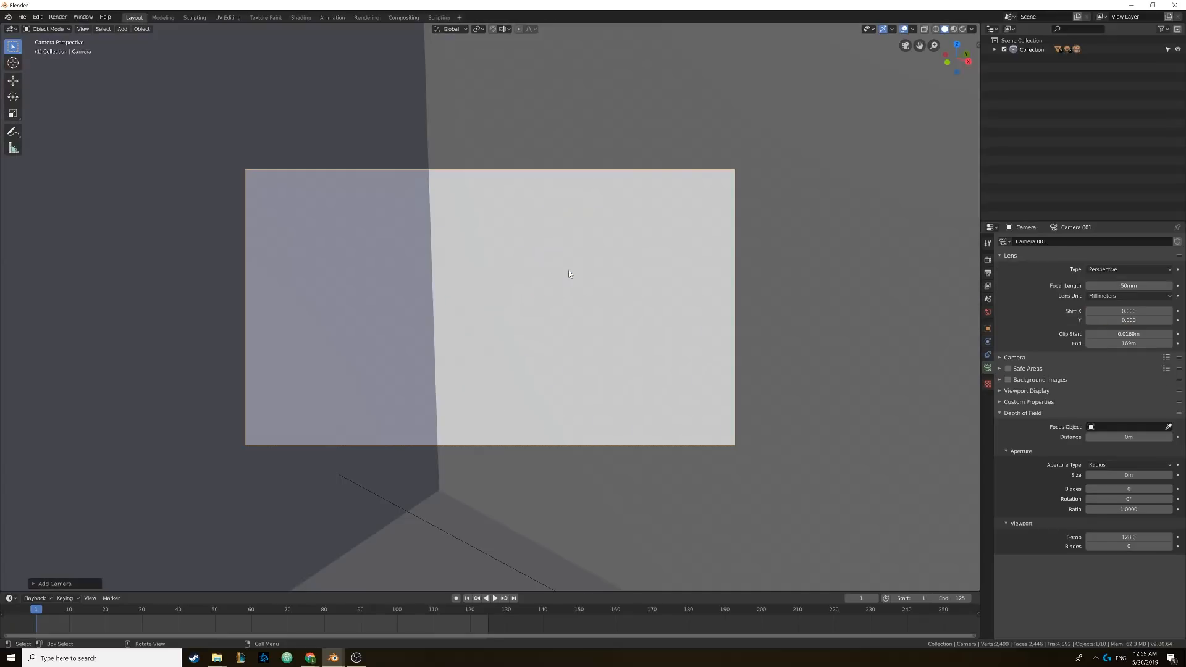
- Lock the camera to the view and frame the box with the lower balls in front of the backdrop
key("n")
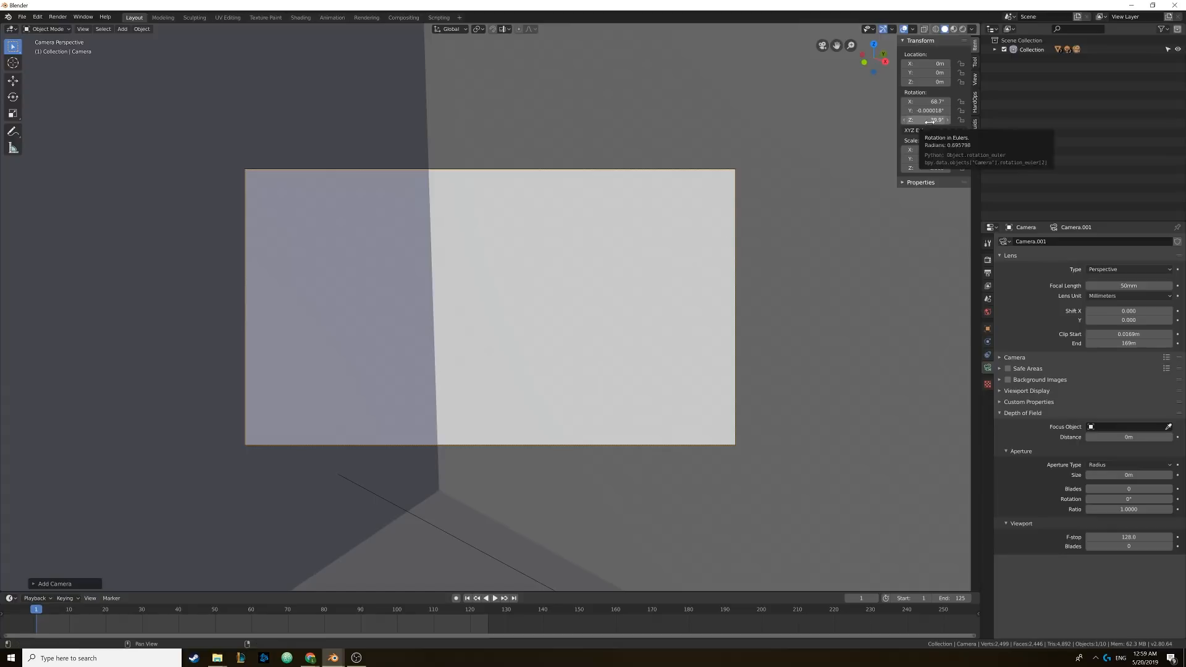
left_click(975, 79)
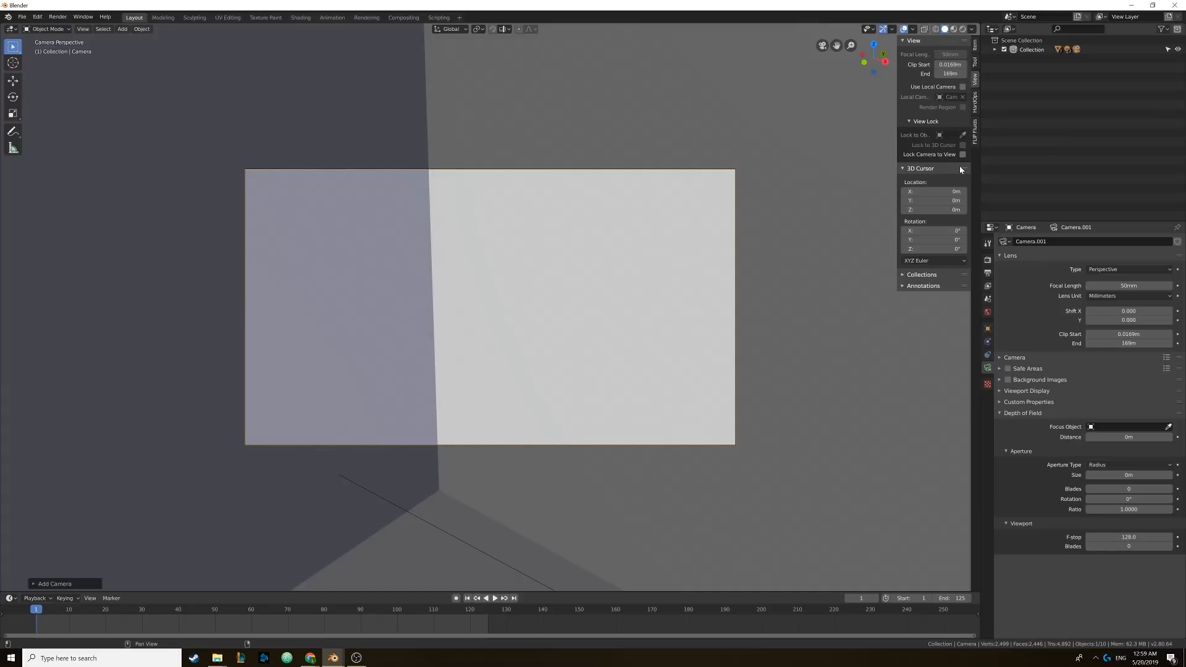
scroll(524, 296, "down", 10)
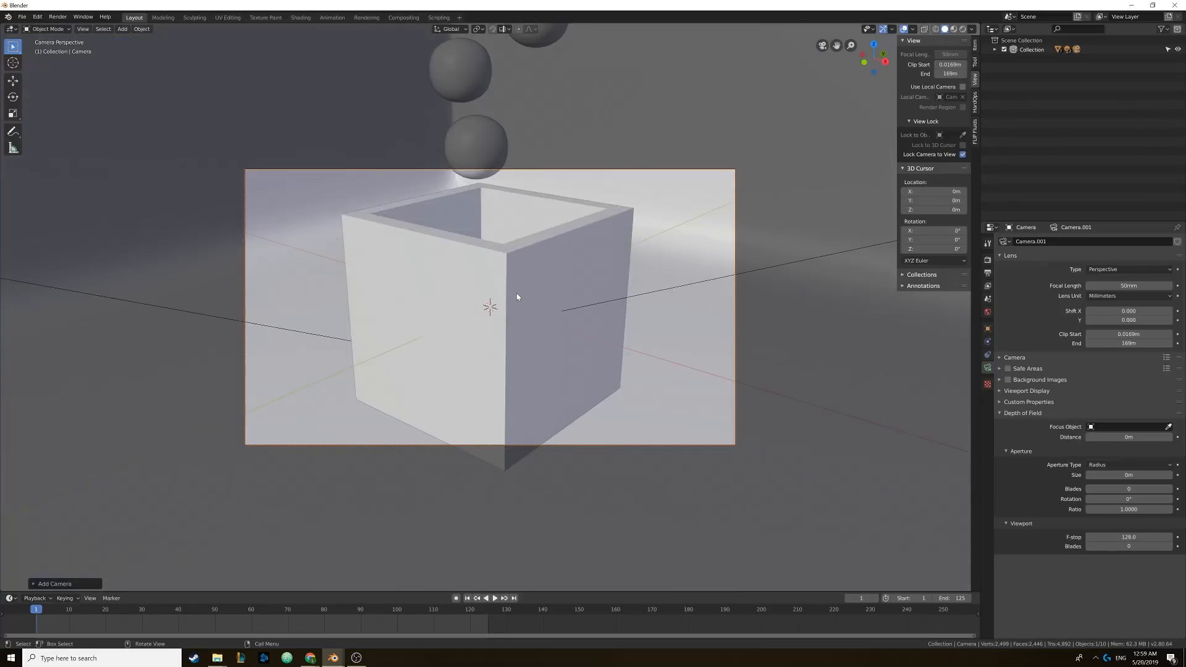
scroll(513, 287, "up", 6)
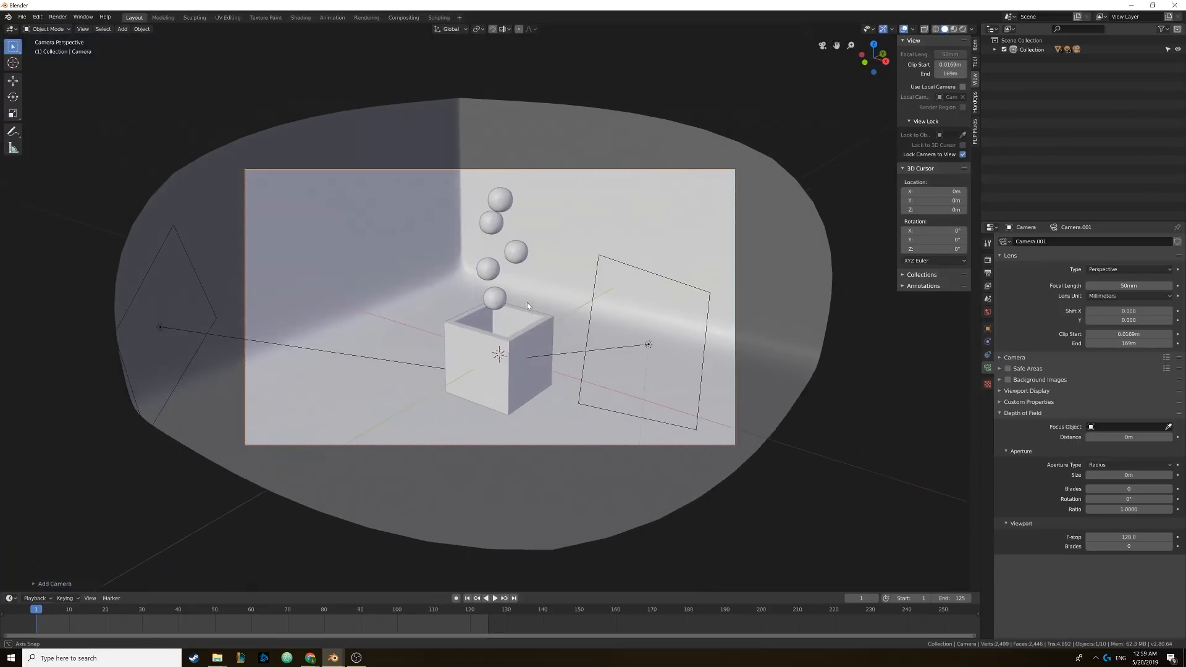
mouse_move(533, 294)
middle_mouse_down()
mouse_move(534, 273)
mouse_move(552, 279)
middle_mouse_up()
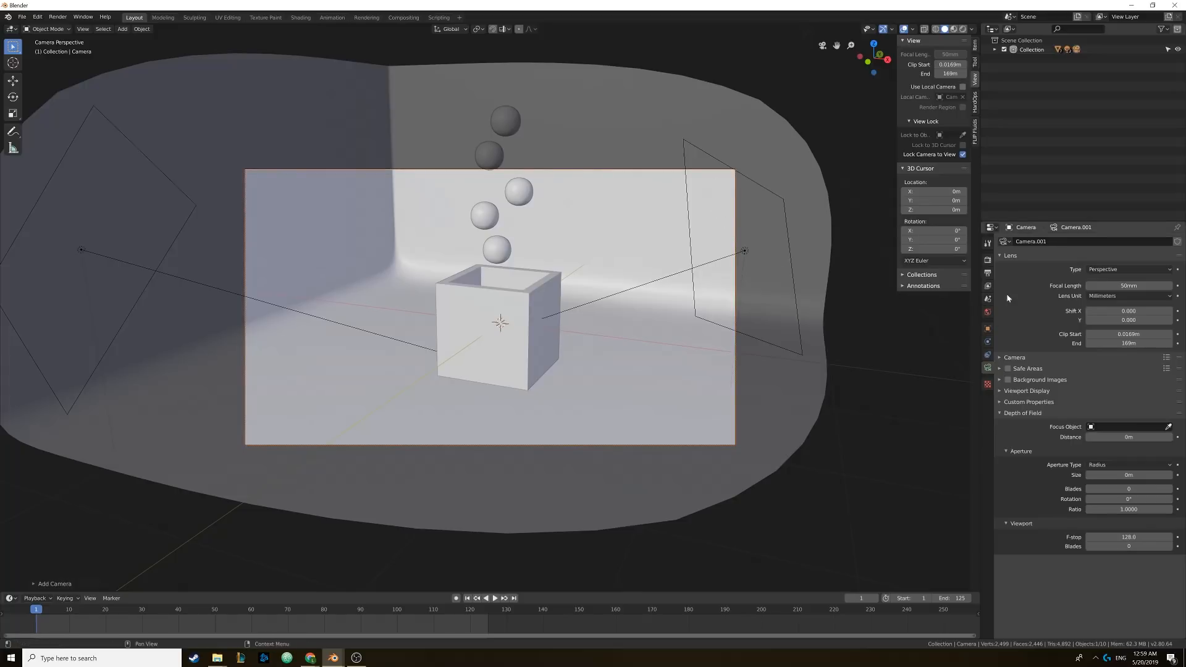
- Set the horizontal render resolution to 1080 px to give the camera a square frame
left_click(987, 274)
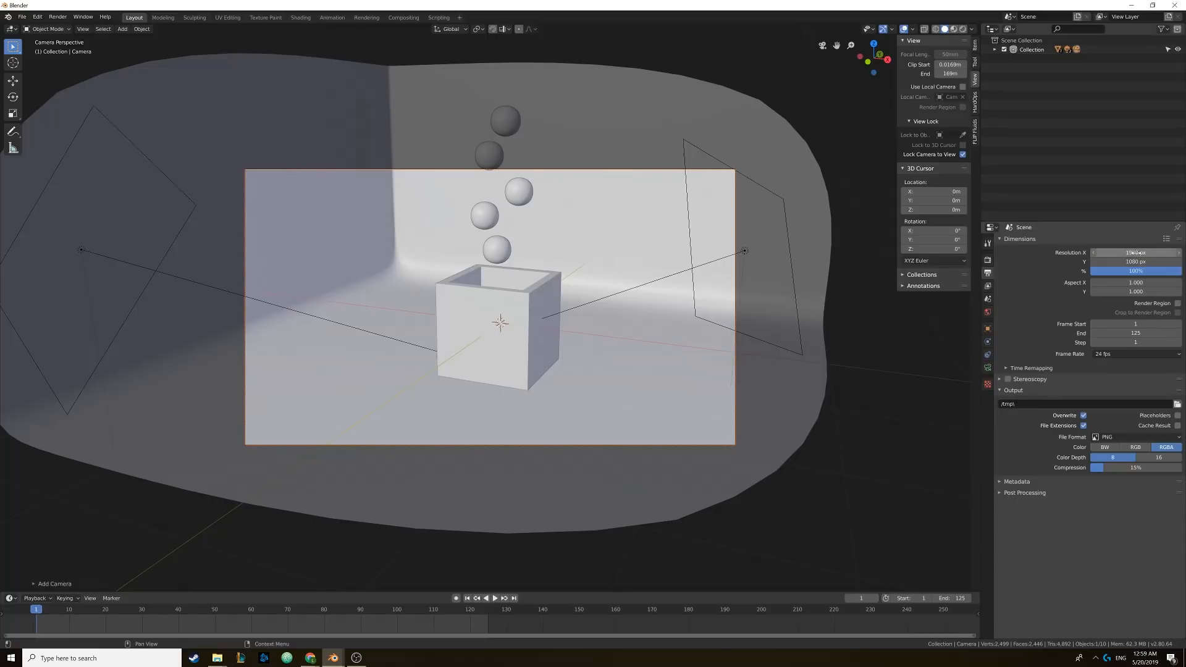
type("1080")
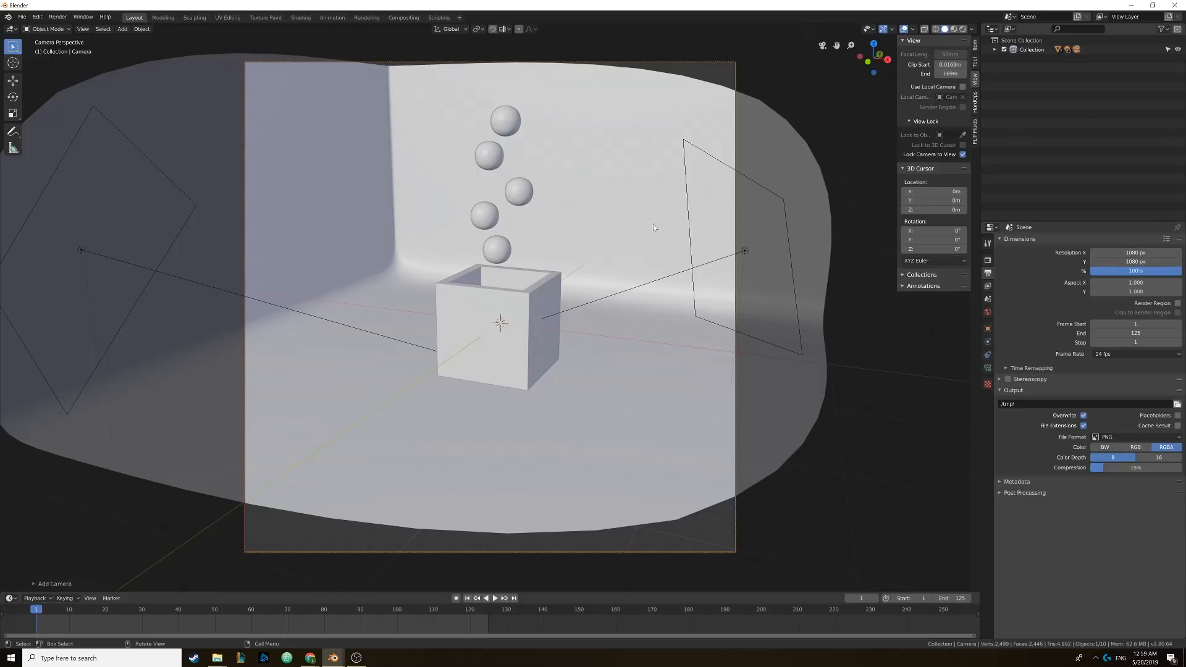
- Move the camera closer to centre the box with the lower balls in the square frame, and unlock the camera from the view
scroll(550, 269, "up", 5)
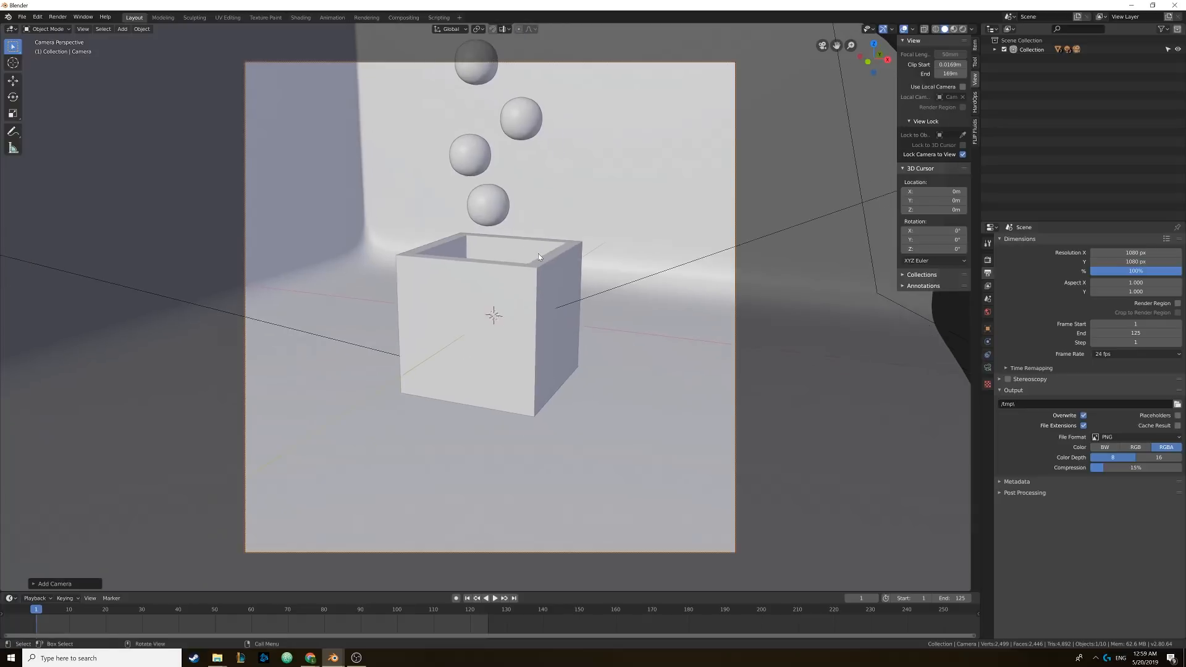
scroll(631, 246, "down", 3)
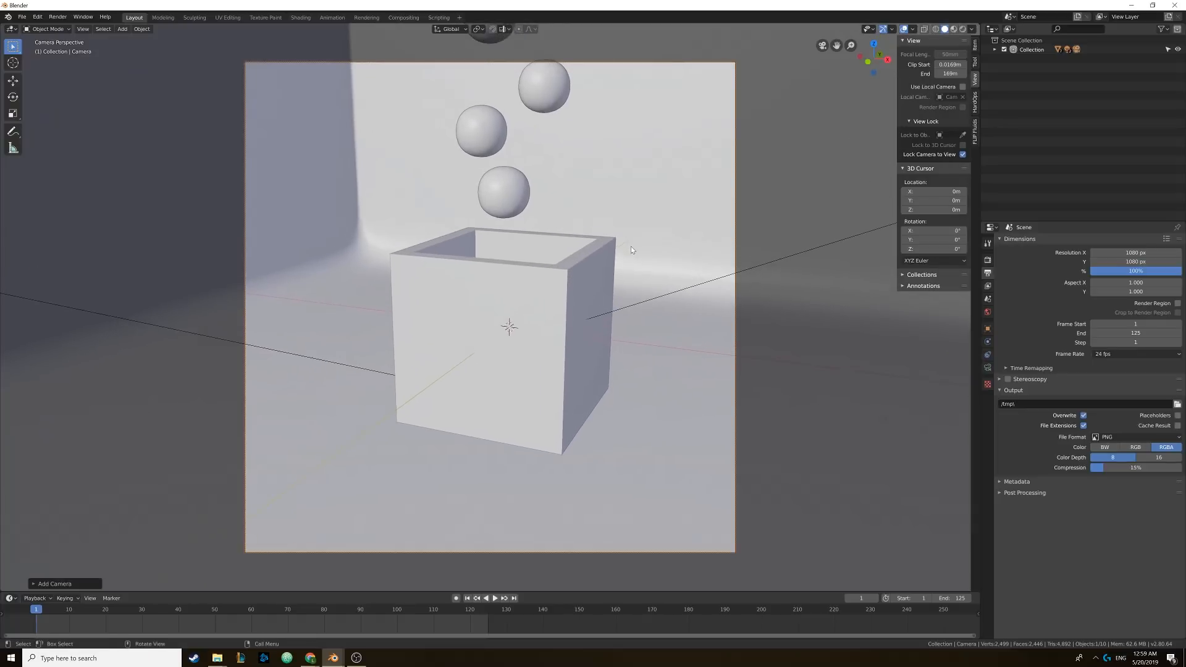
middle_click_drag(630, 246, 625, 249, "shift")
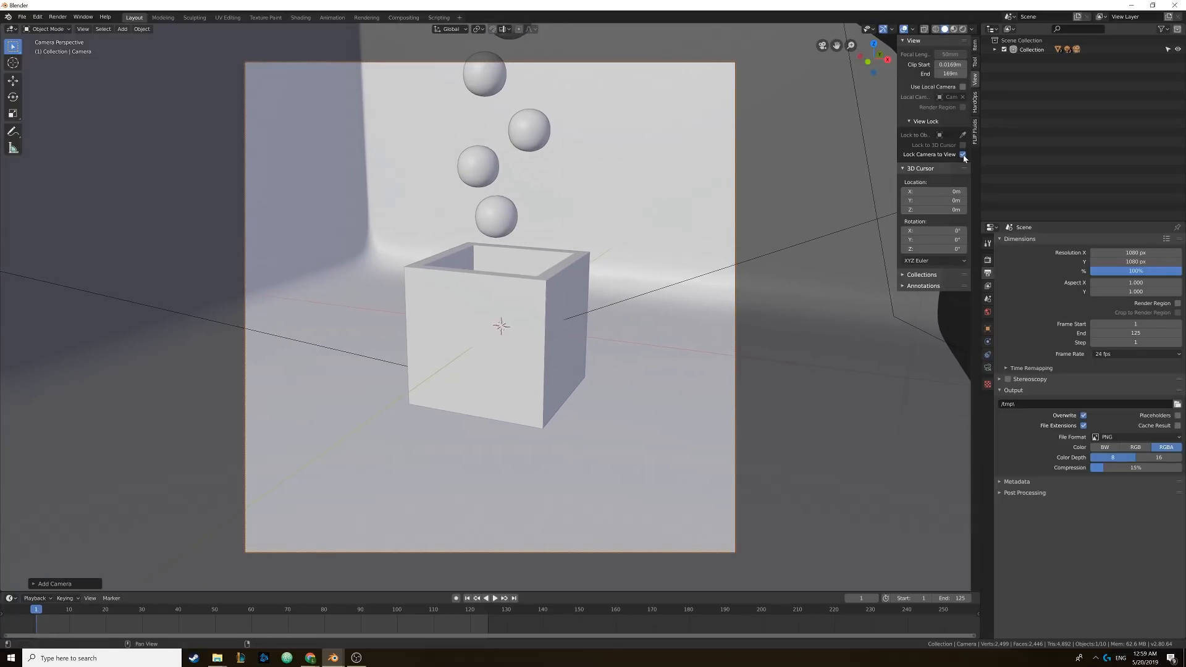
left_click(962, 155)
- Preview the scene in rendered shading through the camera
middle_click_drag(710, 204, 576, 242)
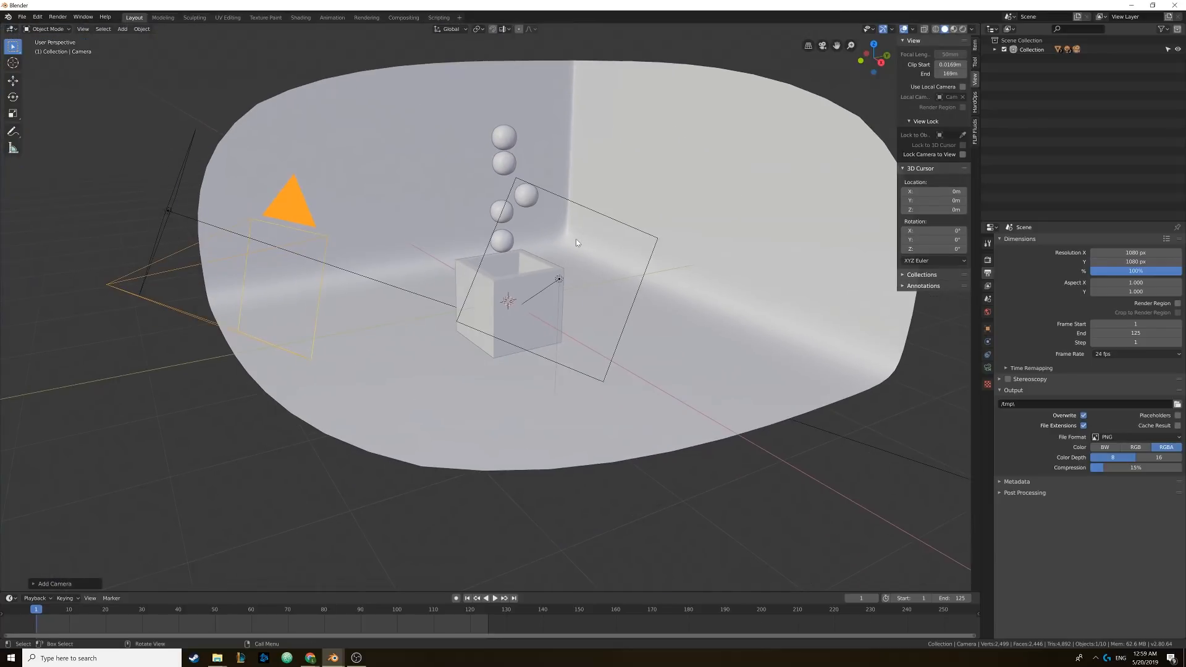
left_click(962, 29)
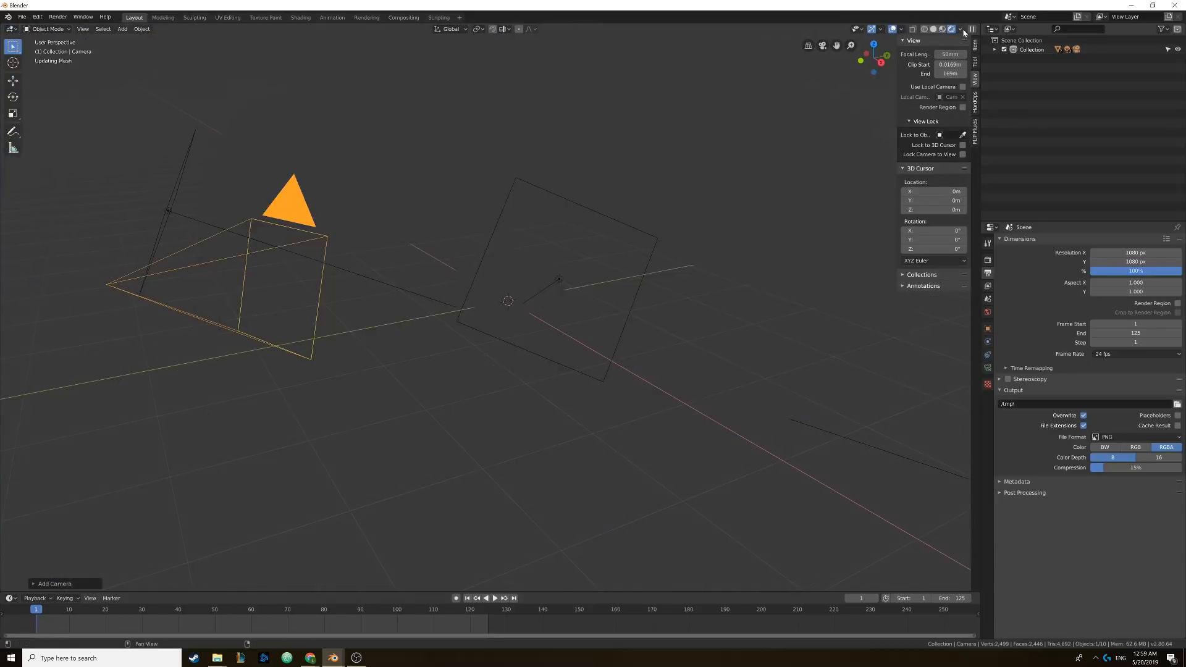
key("KP_0")
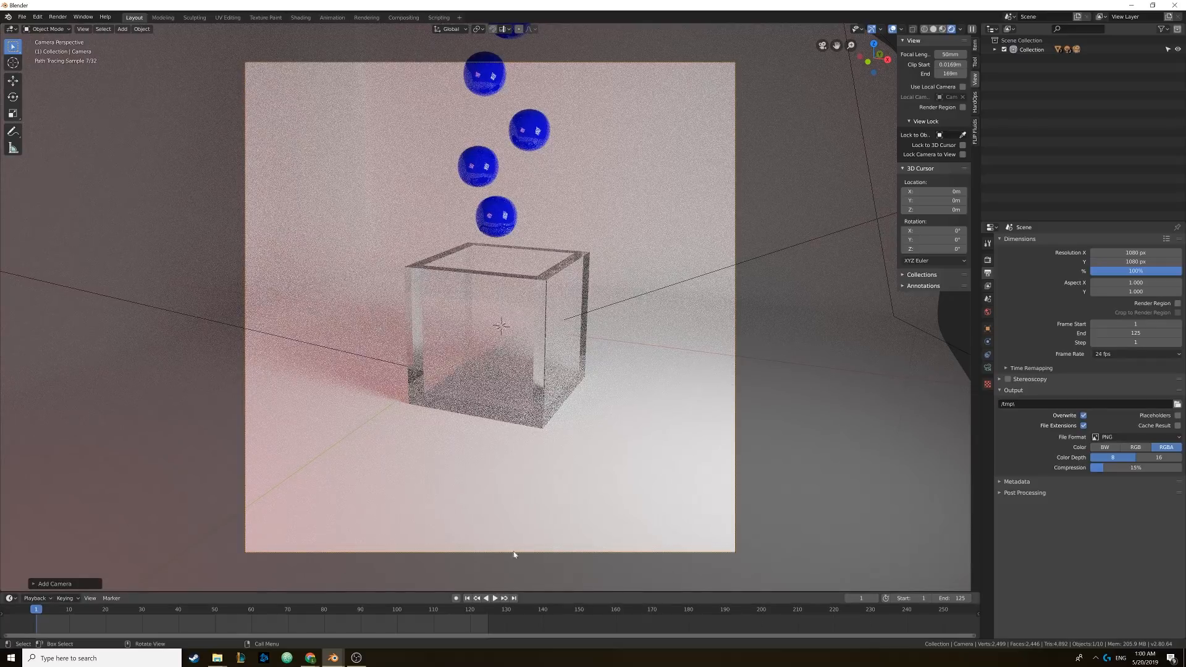
- Select the glass box and inspect it up close in rendered shading, outside the camera view
left_click(933, 29)
middle_click_drag(661, 229, 606, 287)
left_click(546, 316)
middle_click_drag(546, 316, 580, 263)
scroll(579, 263, "up", 2)
left_click(963, 29)
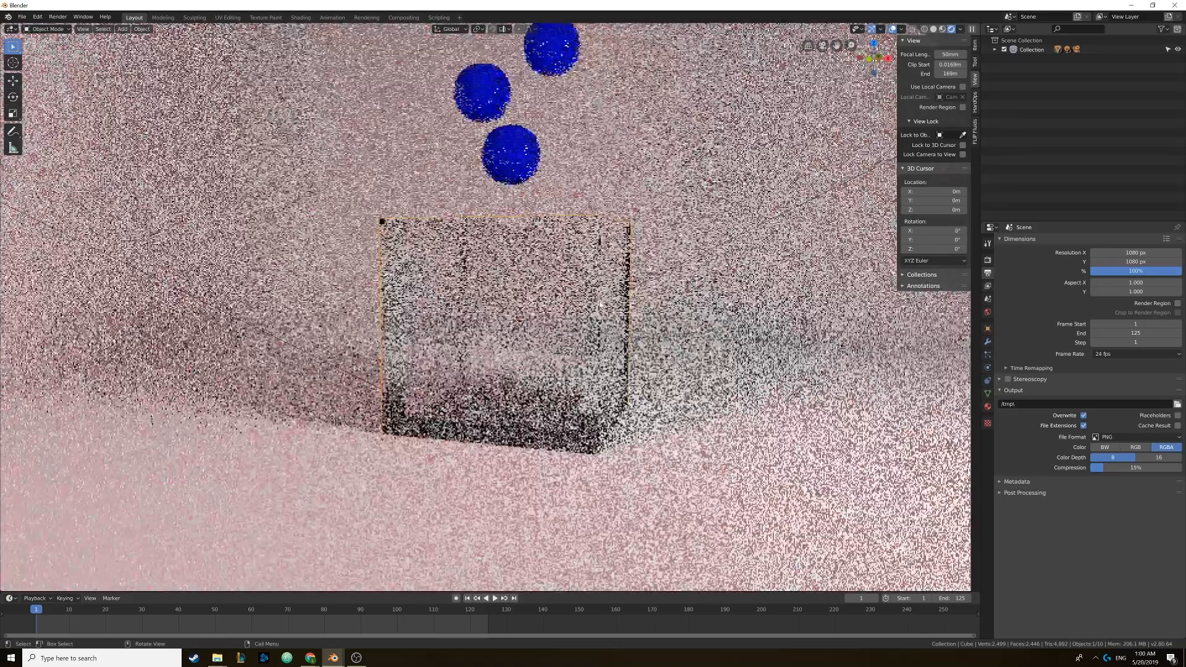
mouse_move(556, 388)
middle_mouse_down()
mouse_move(581, 385)
mouse_move(551, 390)
middle_mouse_up()
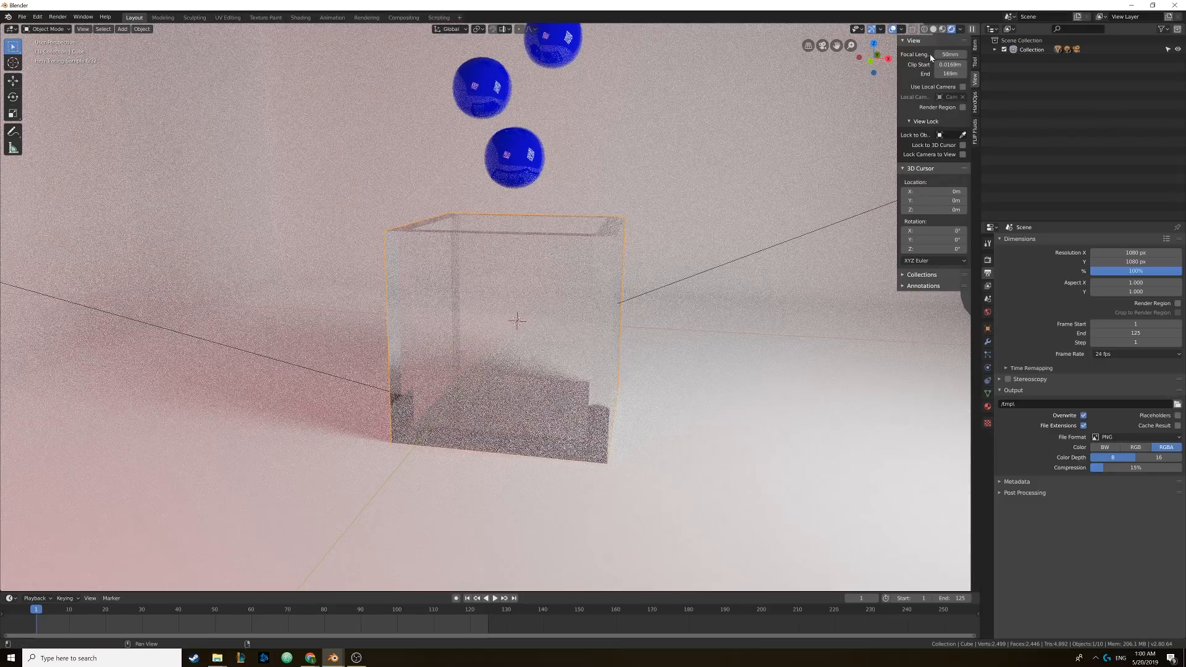
- Return to solid shading and add a Subdivision Surface modifier to the box
key("z")
middle_click_drag(599, 287, 401, 294)
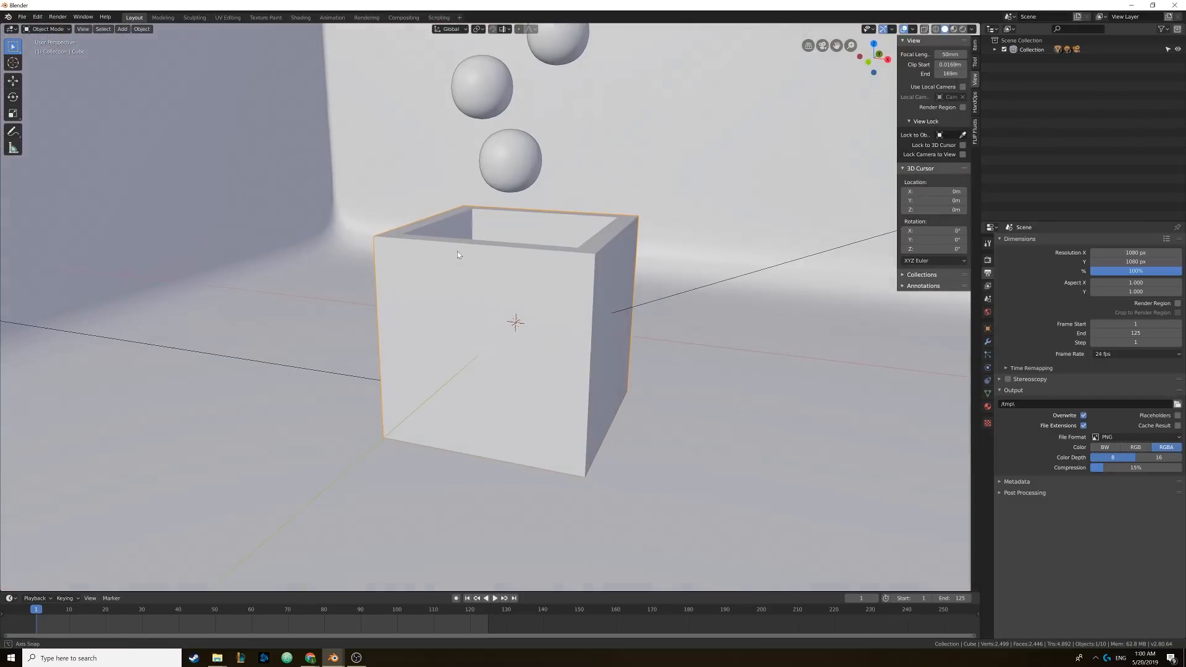
left_click(986, 343)
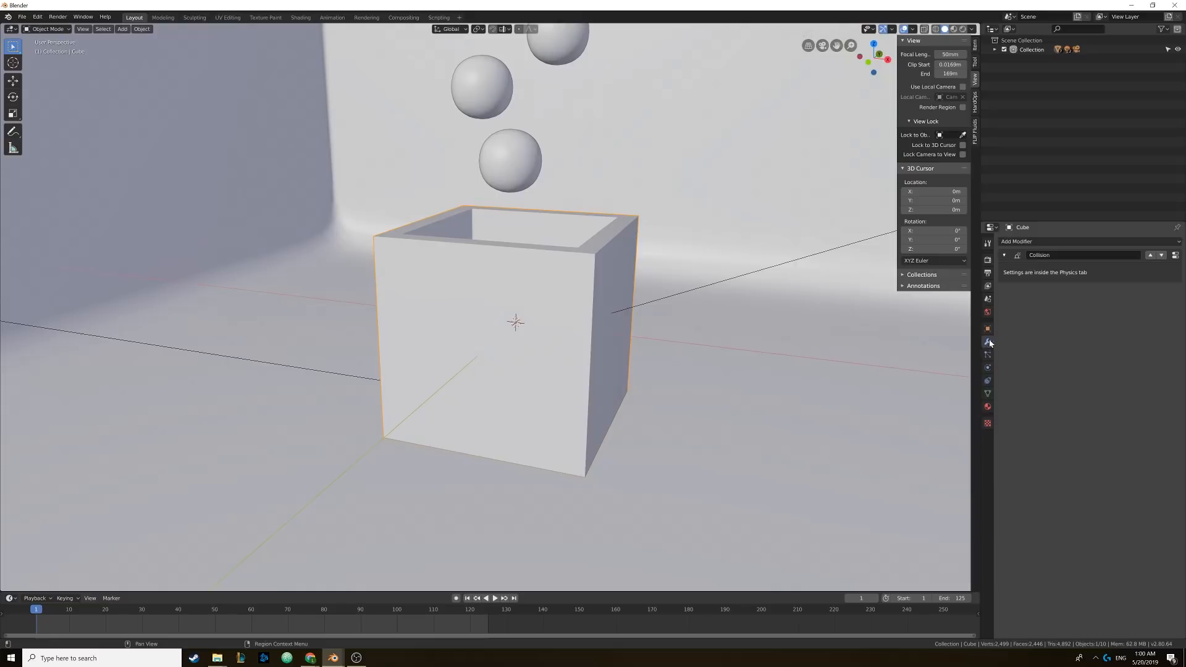
left_click(1019, 241)
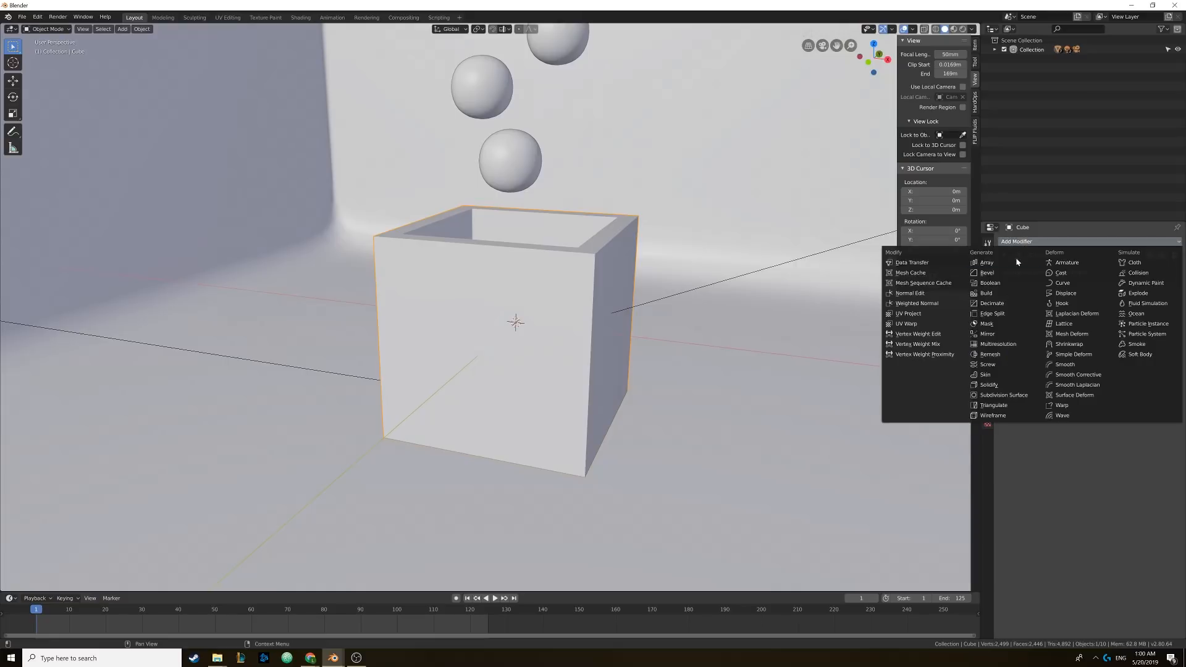
left_click(995, 394)
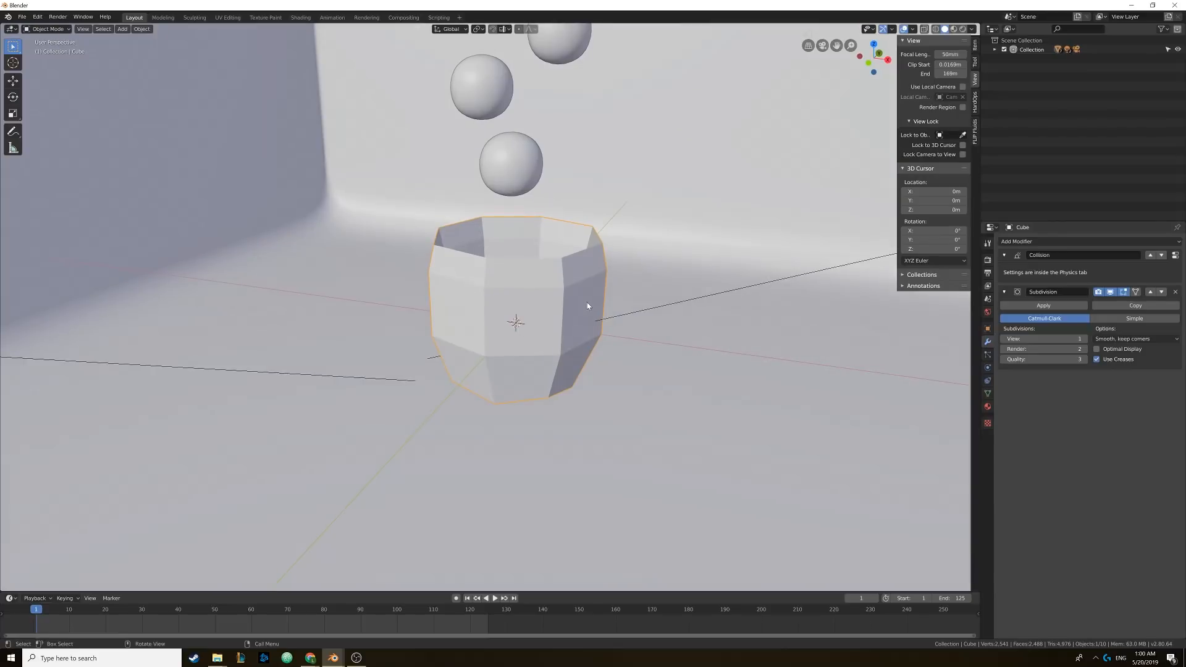
key("Tab")
key("ctrl+t")
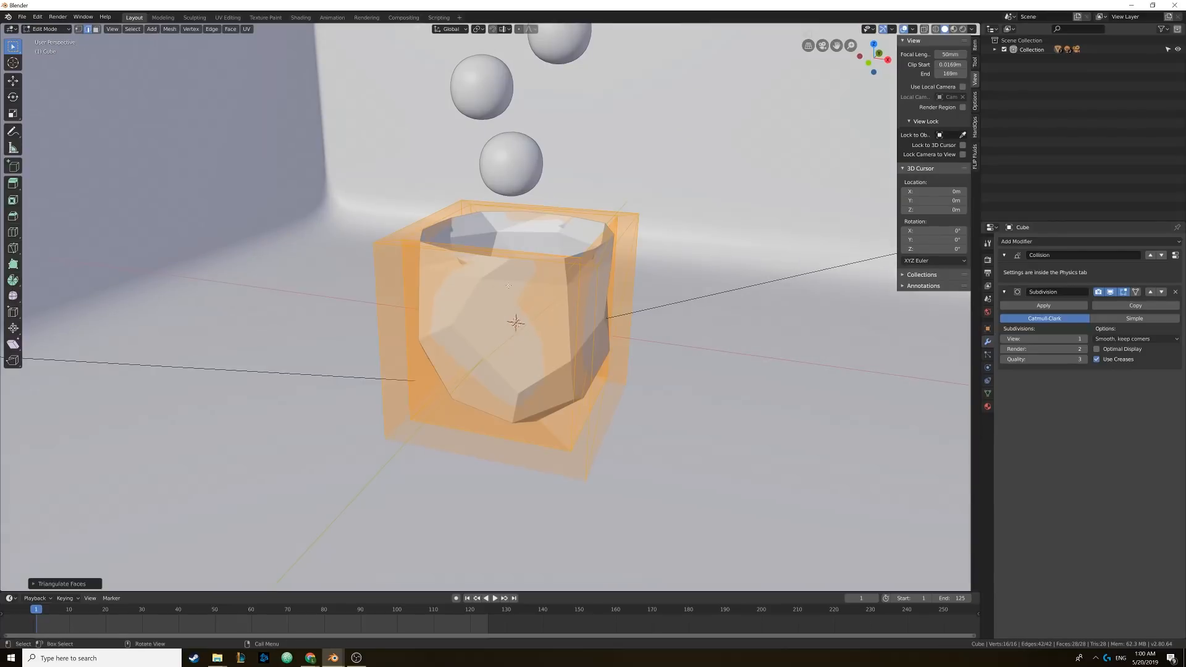
key("ctrl+z")
middle_click_drag(539, 255, 480, 273)
key("Tab")
key("ctrl+z")
key("ctrl+z")
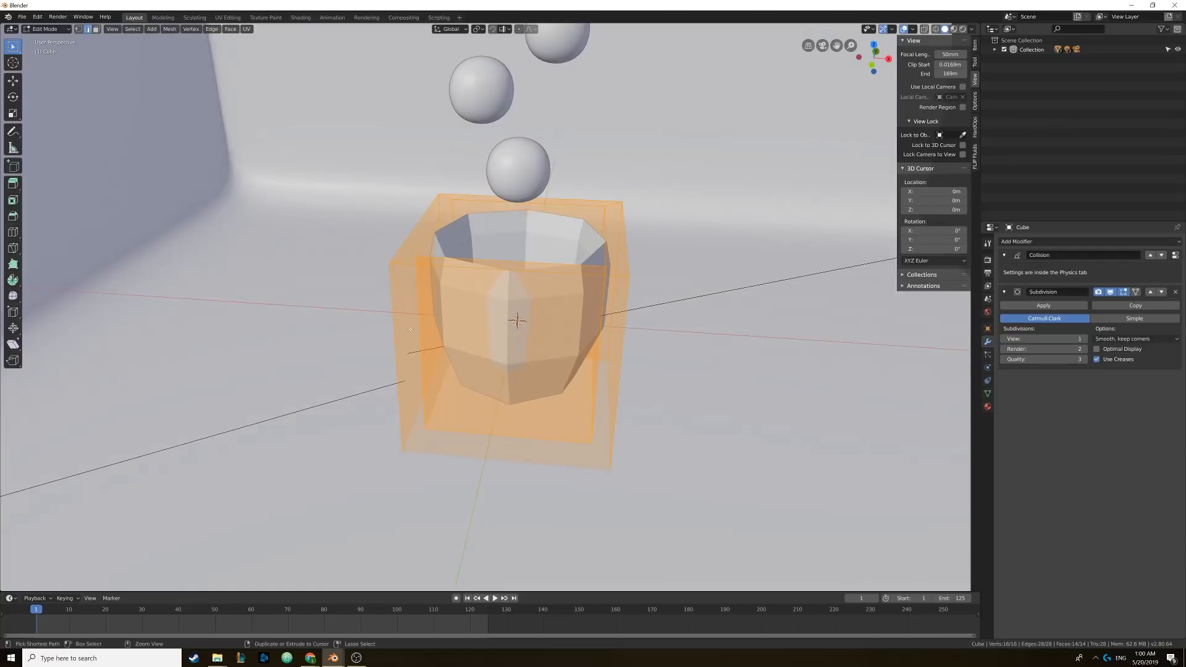
- Add a loop cut around the box's outer walls and slide it down close to the base
key("ctrl+r")
left_click(398, 359)
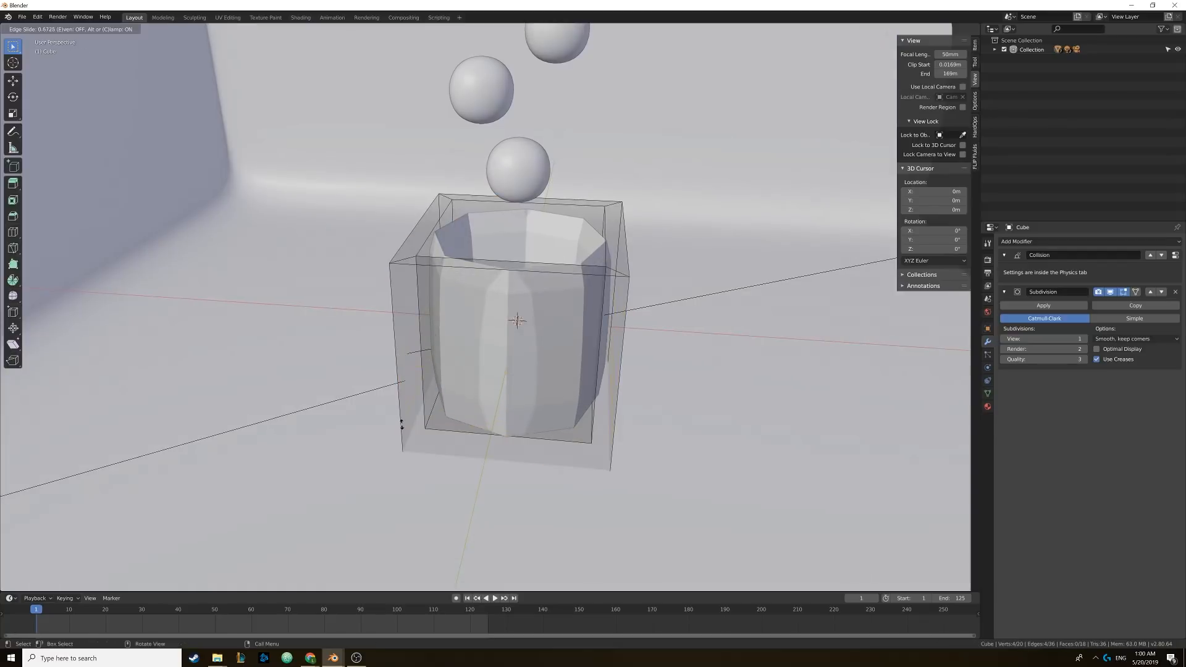
left_click(402, 380)
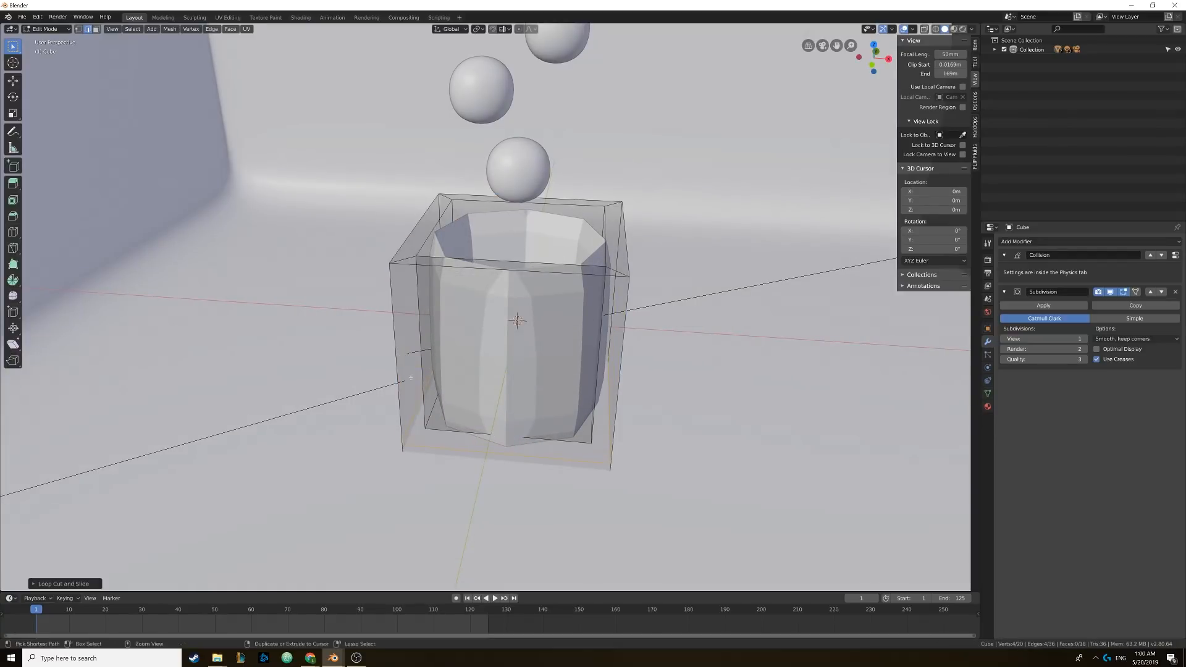
- Try further loop cuts near the box's rim and vertical edges, and undo them, keeping the loop near the base
left_click(399, 279)
middle_click_drag(497, 208, 446, 229)
key("ctrl+r")
left_click(446, 230)
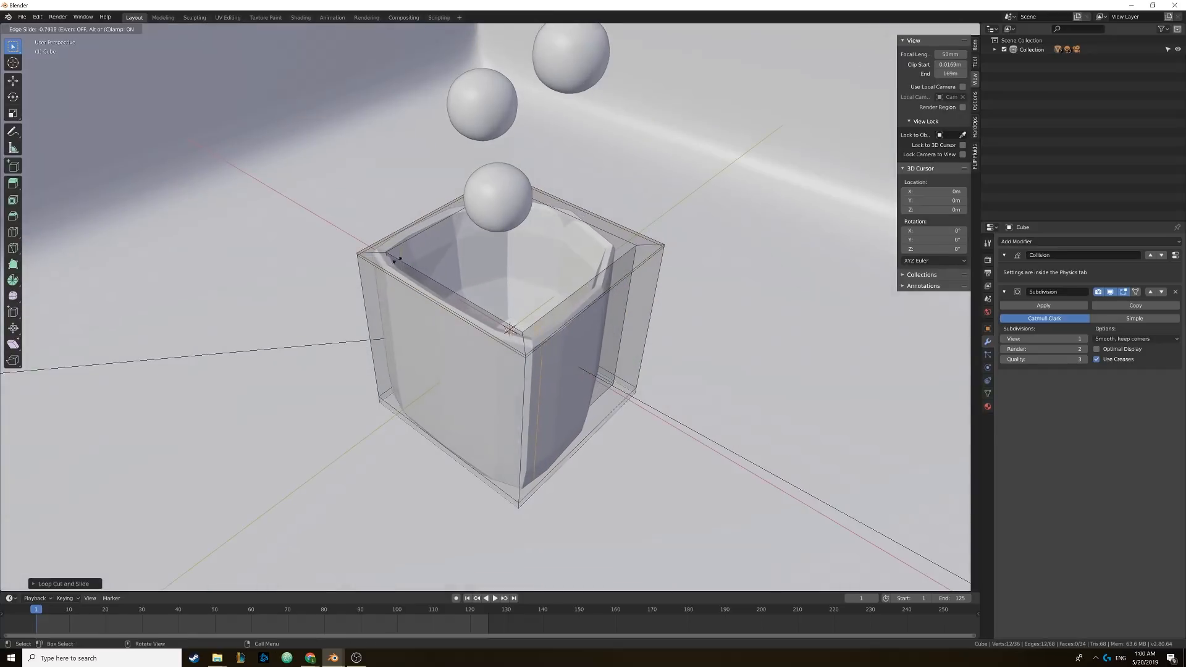
left_click(391, 311)
key("Tab")
middle_click_drag(391, 311, 442, 293)
key("ctrl+z")
key("ctrl+z")
key("ctrl+z")
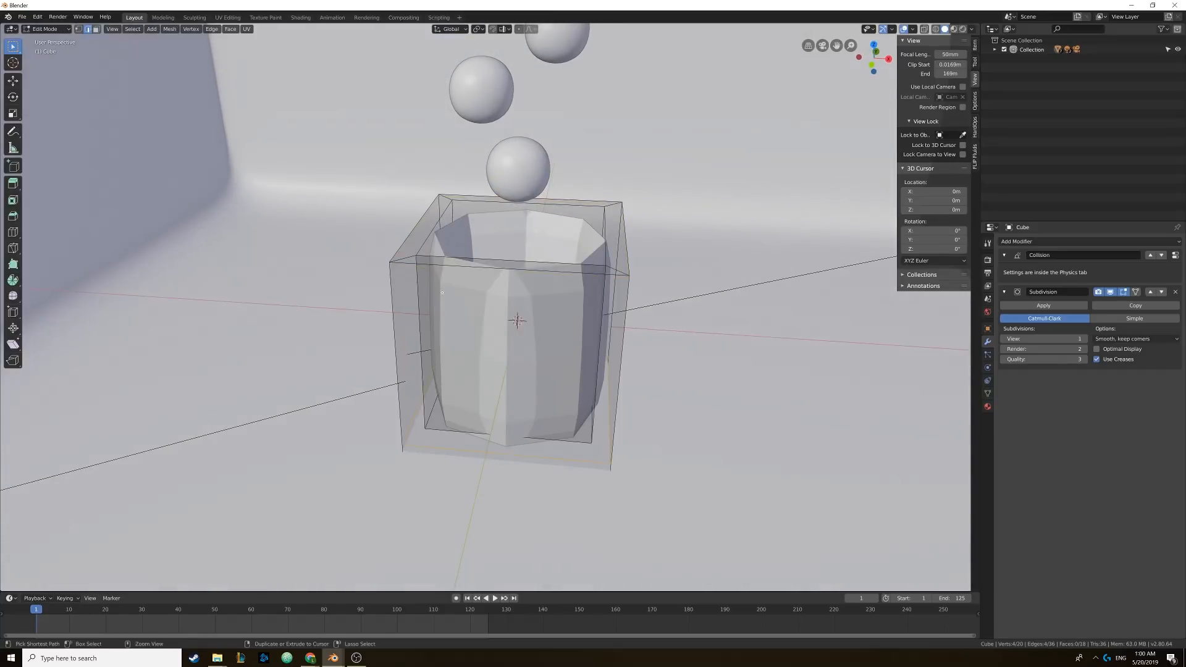
- Leave mesh editing, remove the Subdivision modifier from the box and return to the camera view
key("Tab")
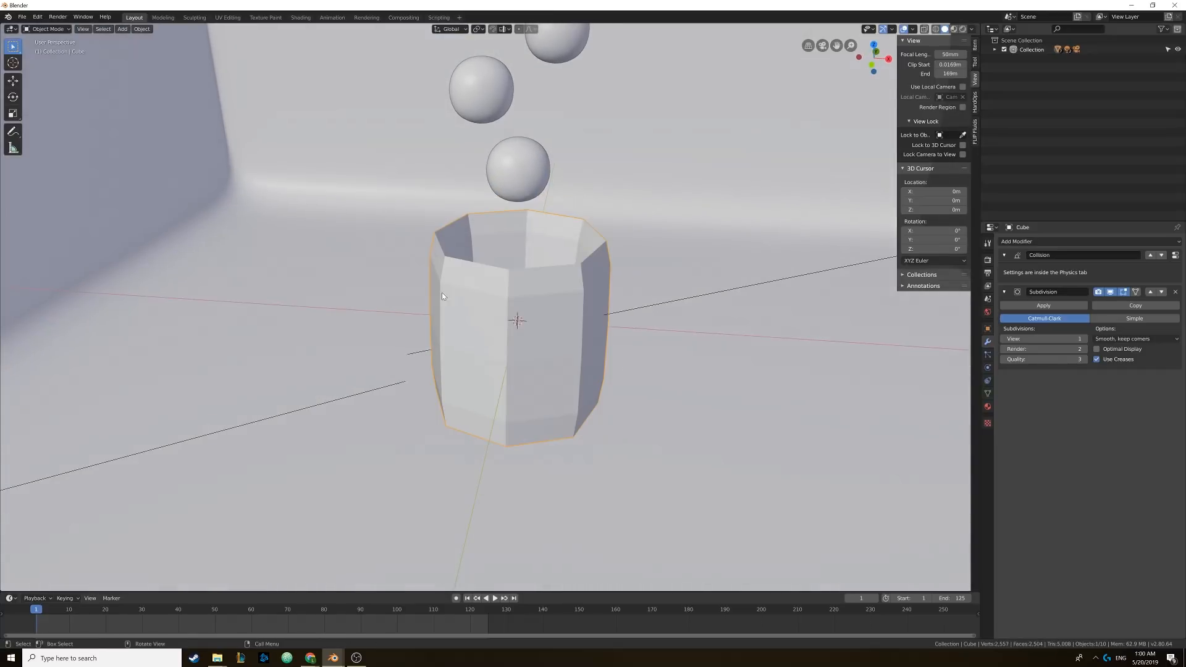
left_click(1175, 295)
middle_click_drag(481, 288, 474, 316)
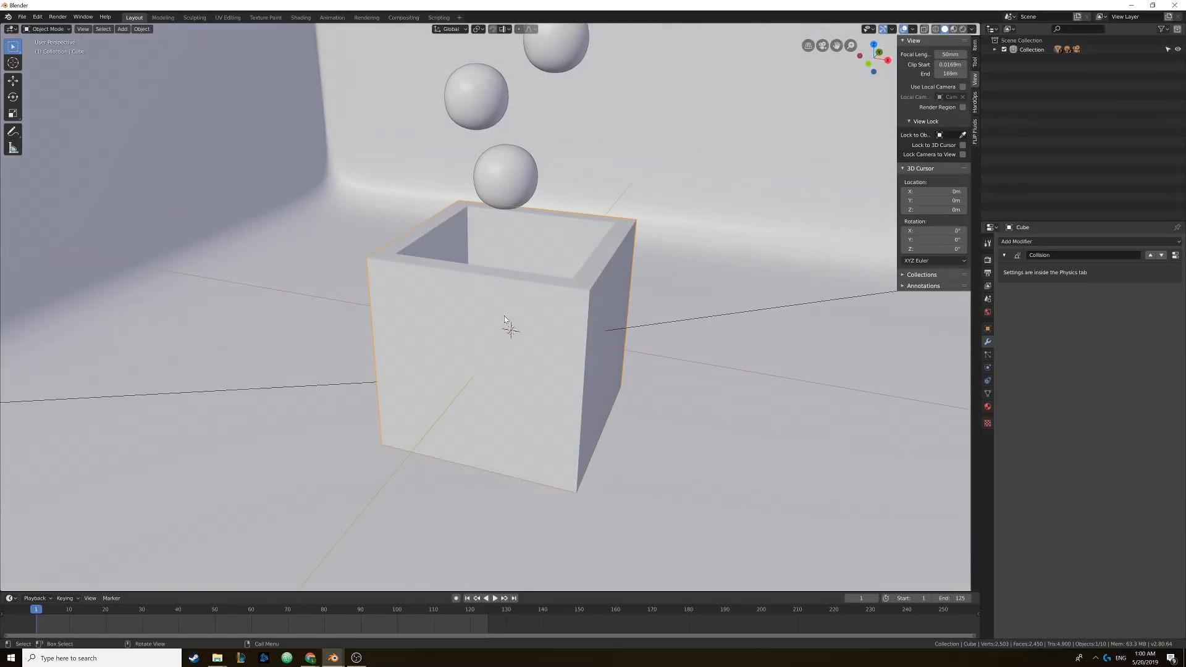
key("KP_0")
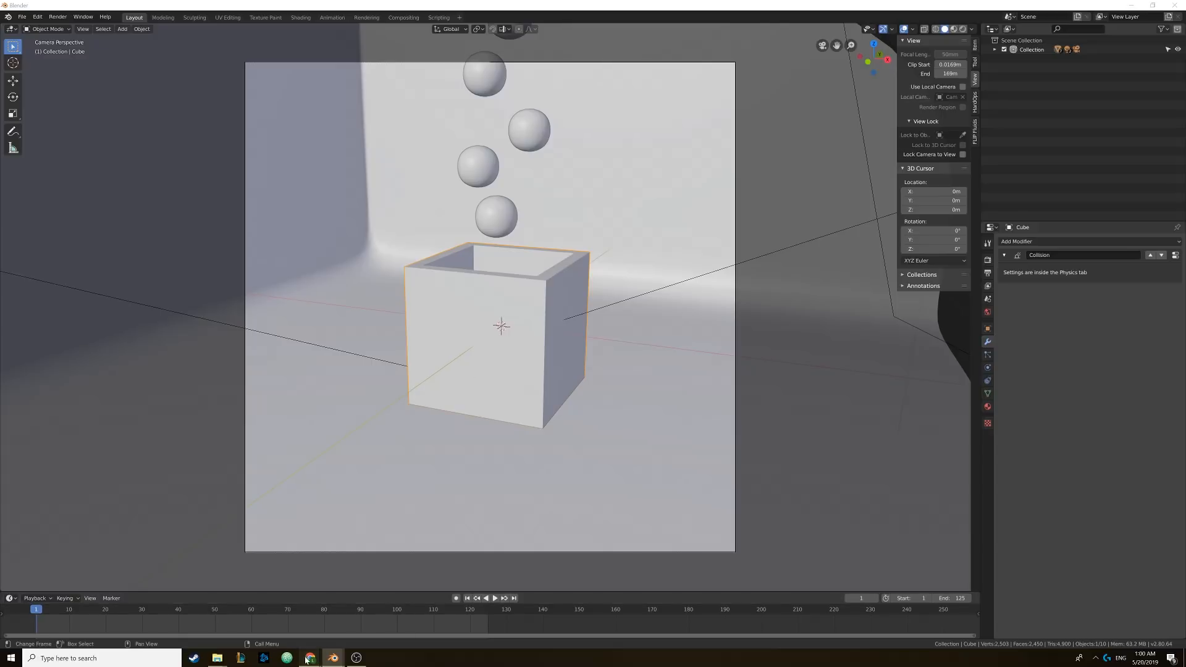
- Switch to Chrome and look through the Blender manual's Soft Body settings page, including the Goal, Edges and Solver sections
mouse_move(310, 657)
left_click(354, 615)
scroll(400, 321, "up", 15)
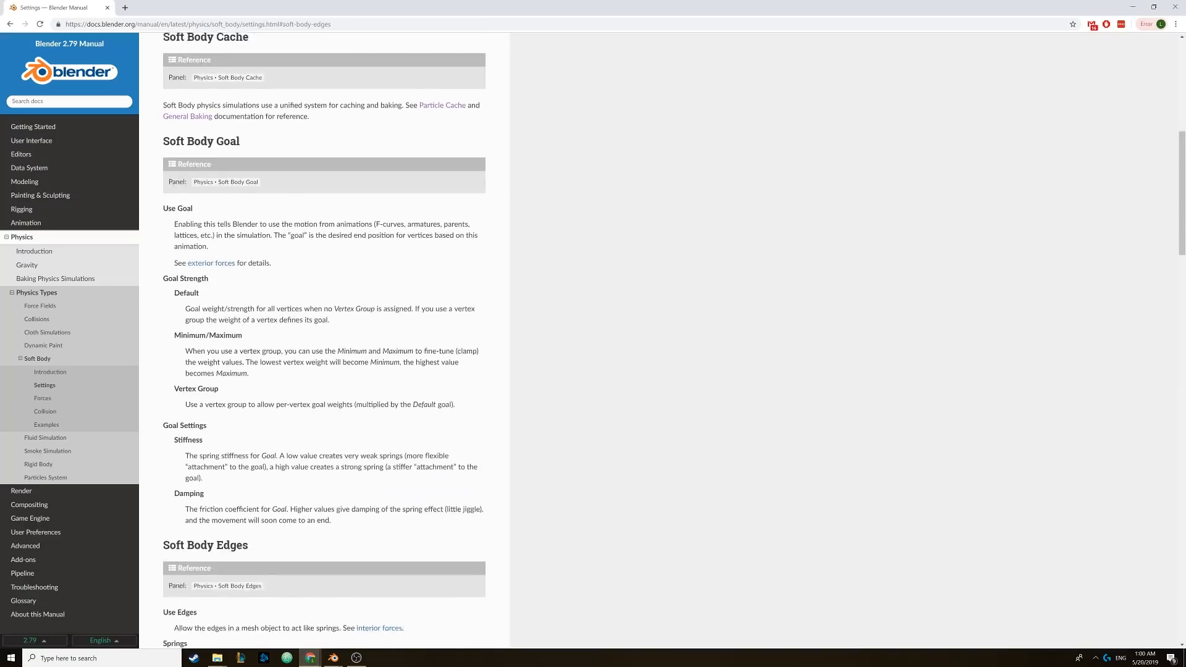
scroll(341, 307, "down", 20)
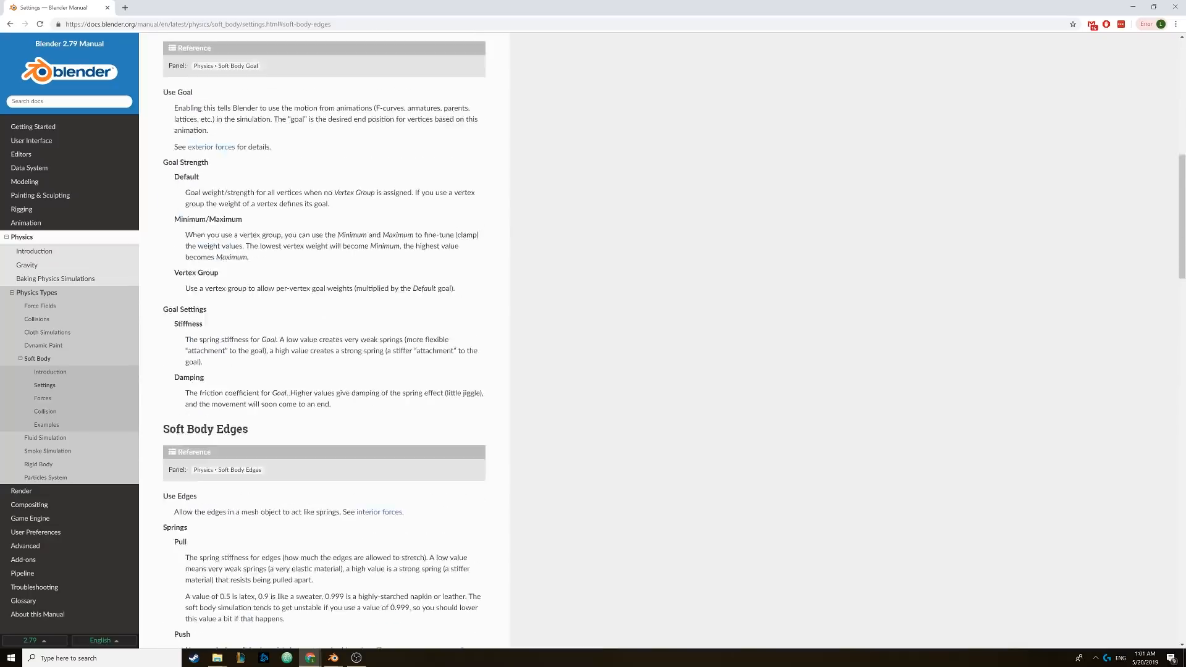
scroll(340, 307, "down", 15)
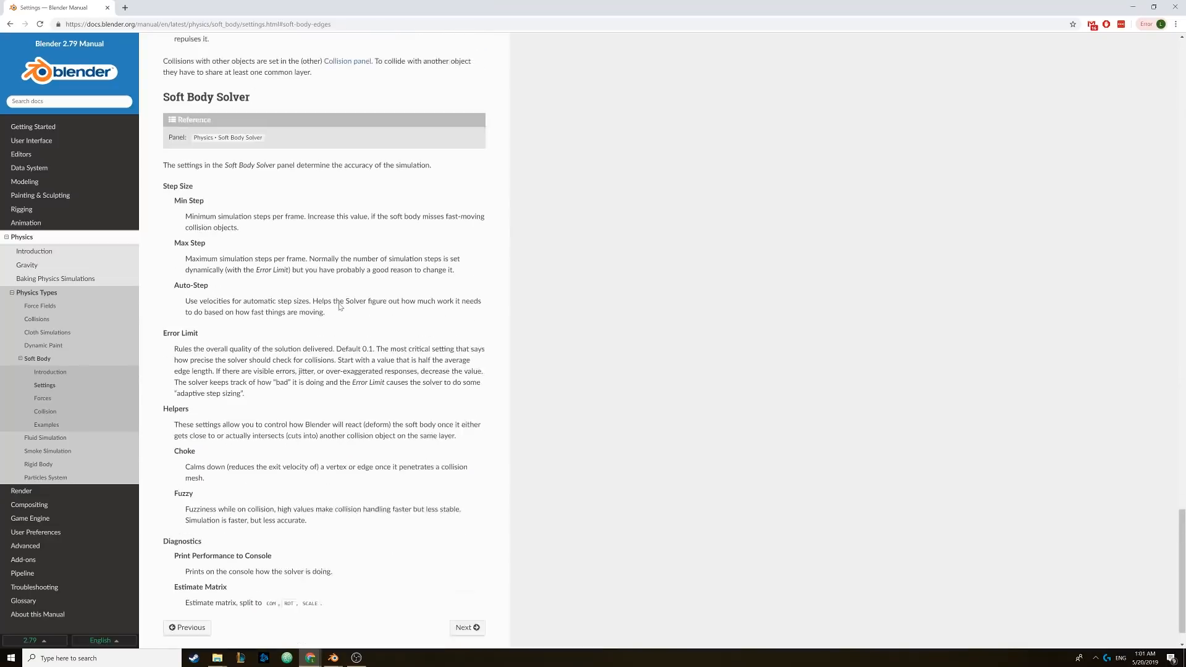
scroll(455, 226, "up", 15)
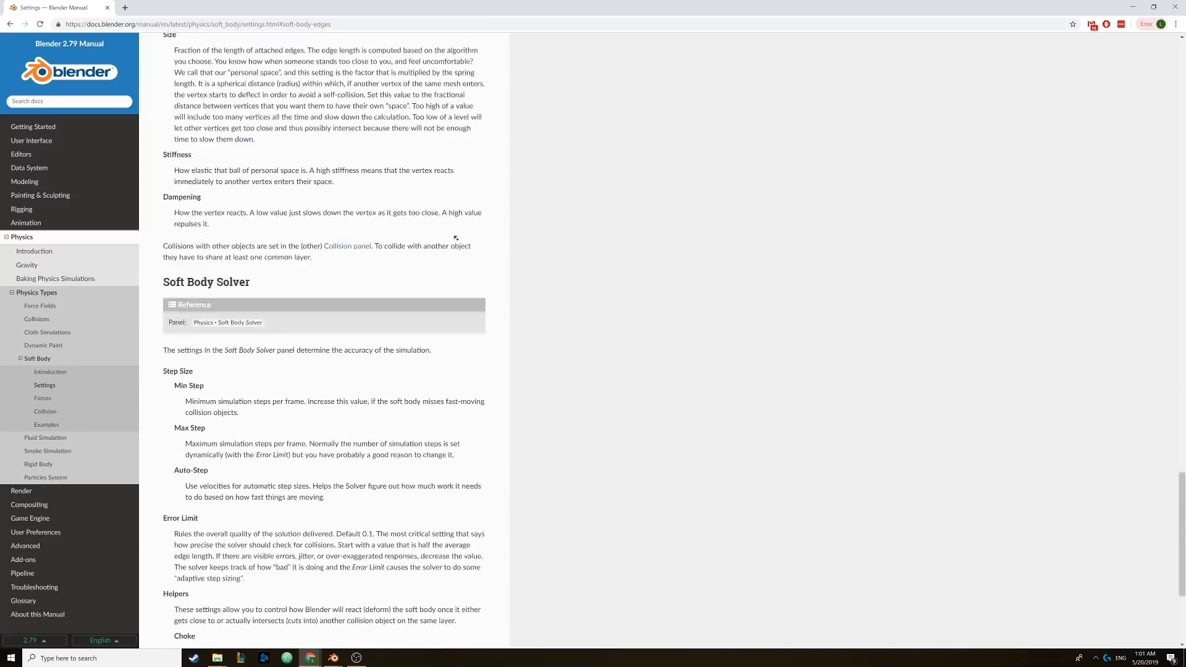